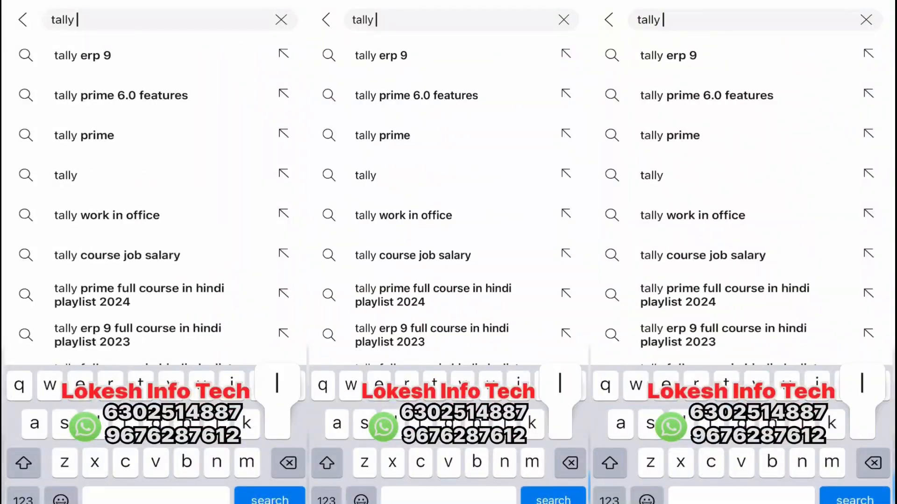
Step: Search YouTube for tally lokesh, open the TALLY LOKESH channel and browse its home page
key("Return")
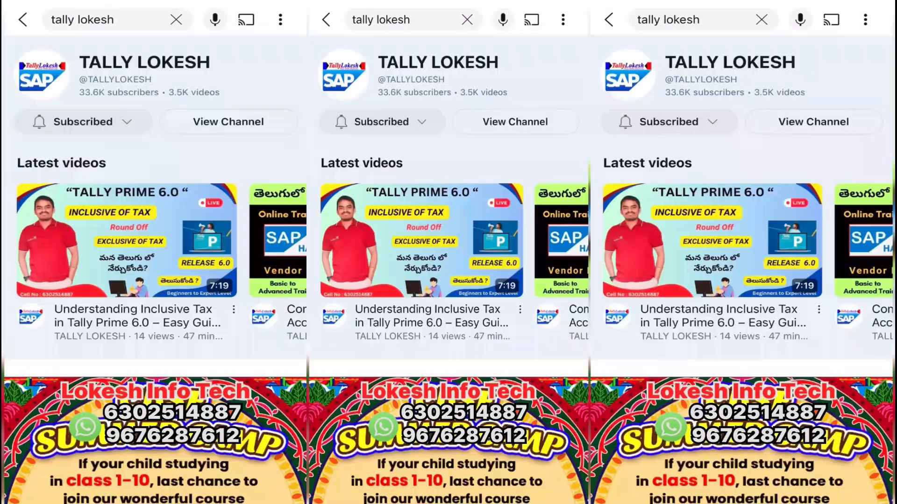
left_click(228, 122)
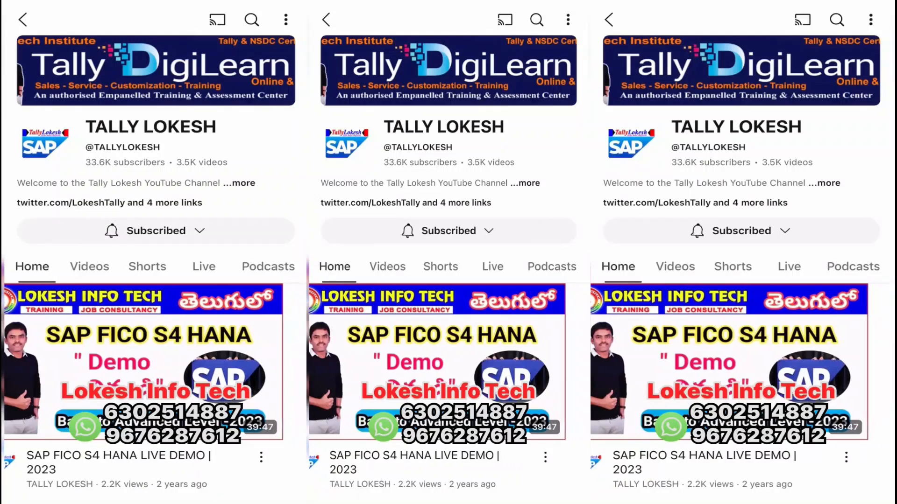
scroll(448, 374, "down", 10)
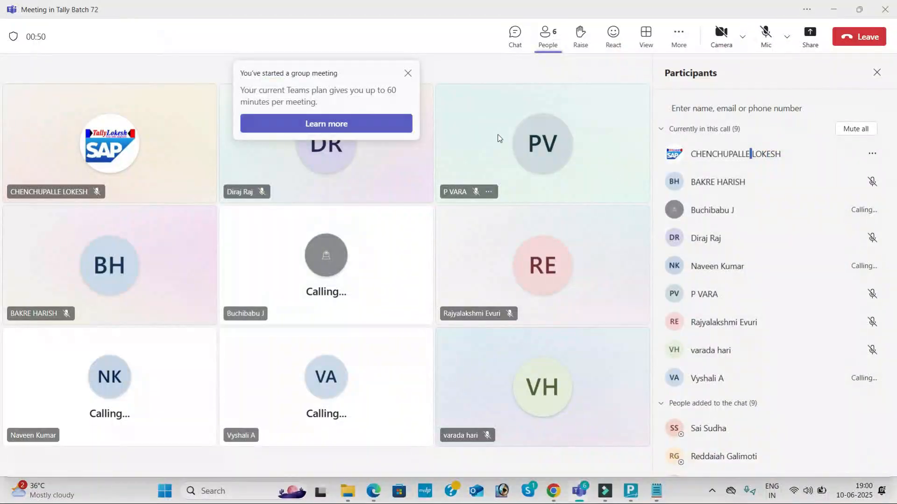
Step: Unmute the microphone and share the whole screen in the Tally Batch 72 meeting, minimising the Teams window
left_click(413, 73)
left_click(766, 37)
left_click(810, 37)
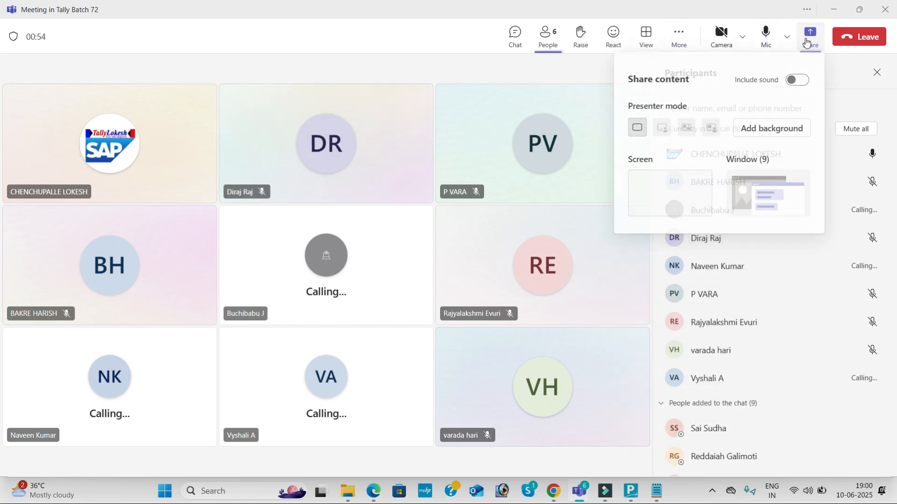
left_click(680, 182)
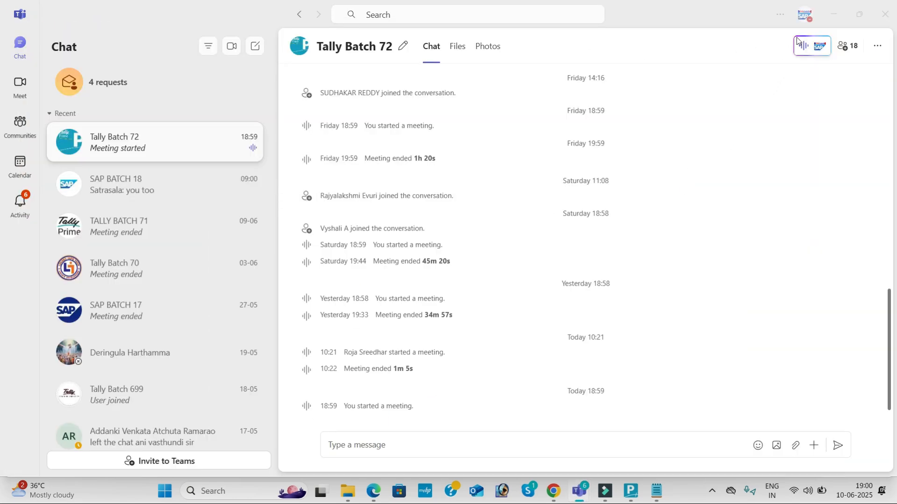
left_click(841, 8)
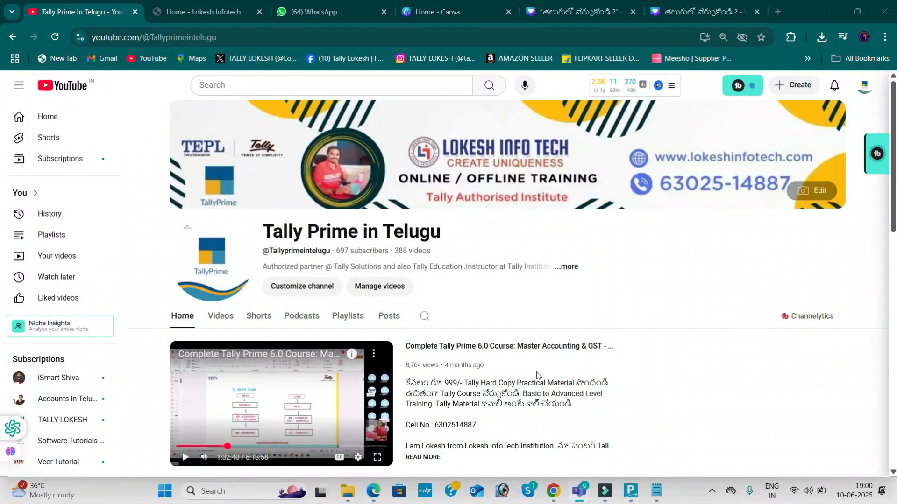
Step: Open the Videos list of the Tally Prime in Telugu channel and look through its latest uploads
scroll(540, 379, "down", 4)
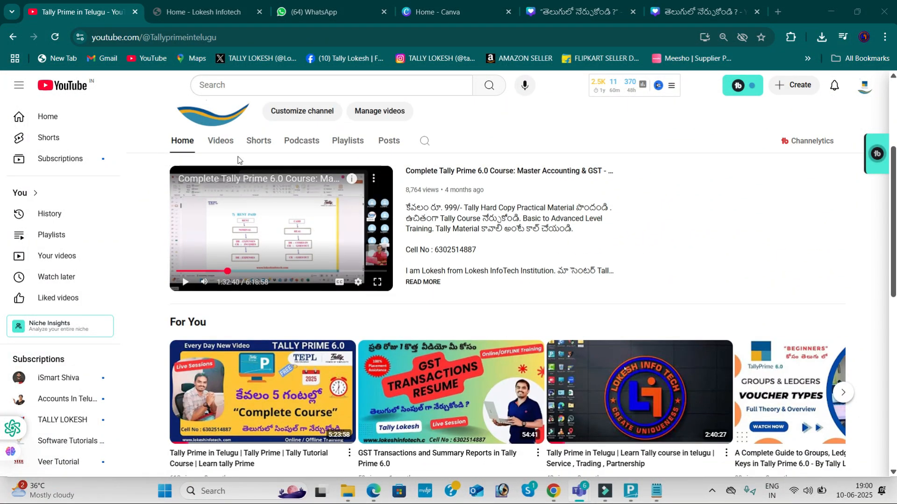
left_click(221, 142)
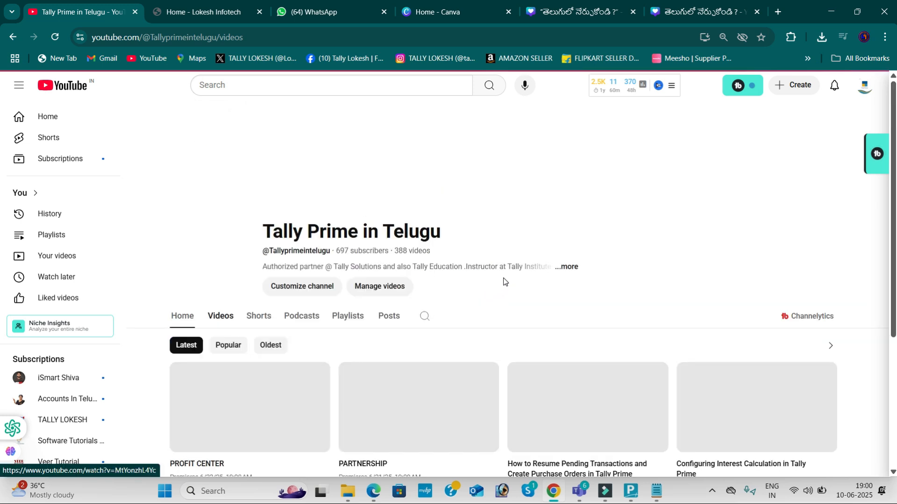
scroll(529, 268, "down", 3)
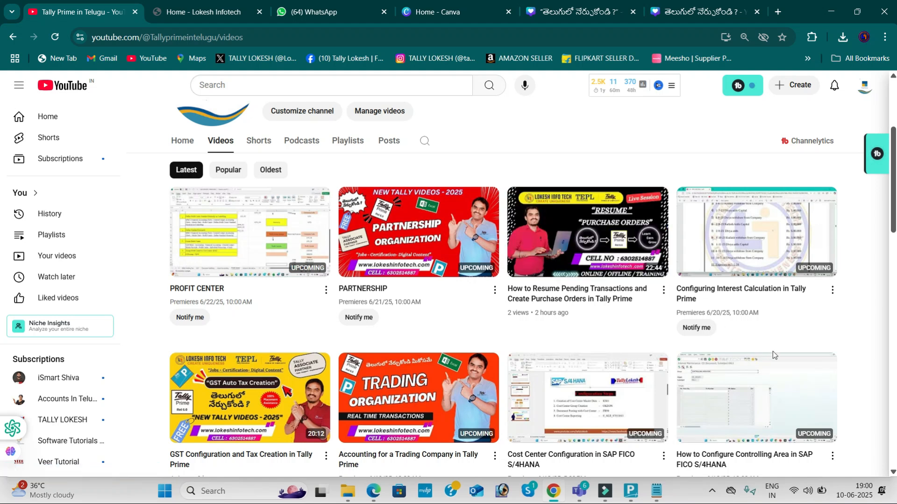
scroll(772, 354, "down", 1)
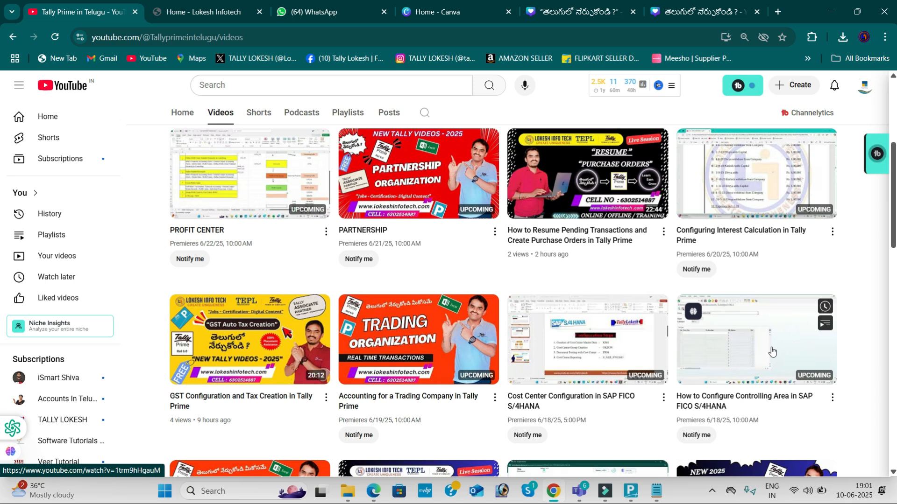
scroll(742, 364, "down", 5)
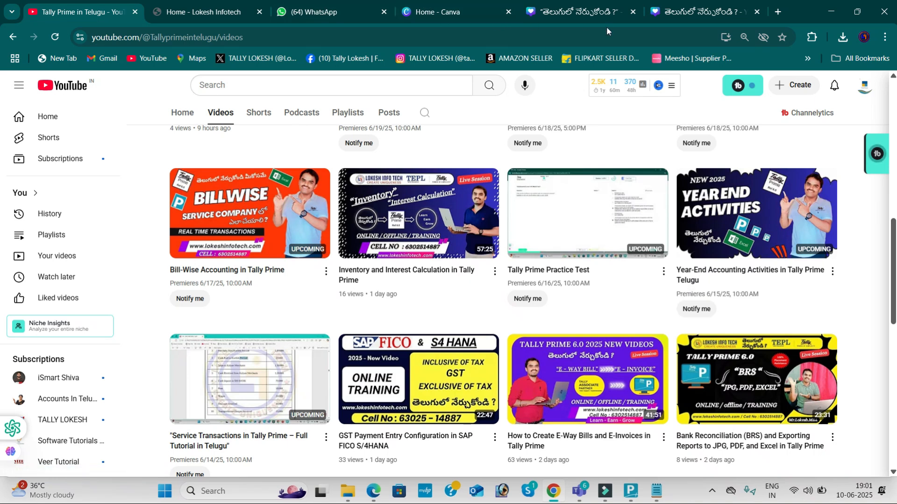
Step: Open the system quick settings and switch to the company selection screen in TallyPrime
left_click(809, 490)
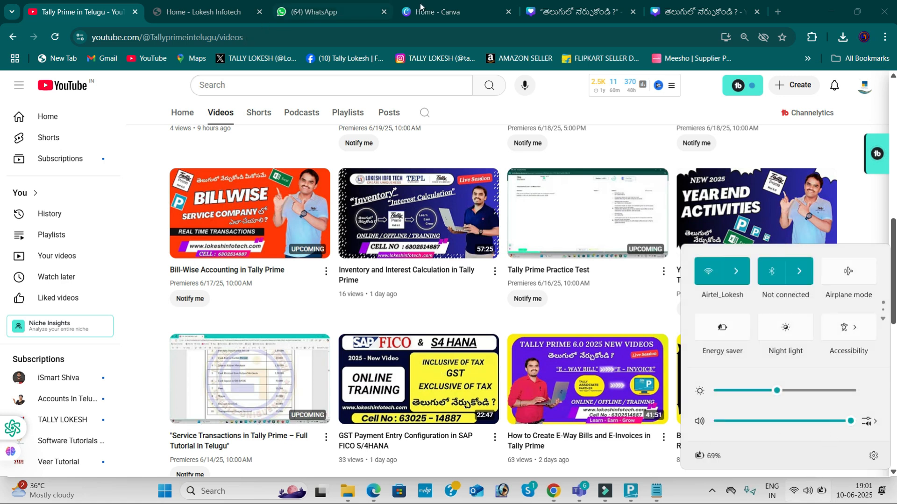
mouse_move(616, 85)
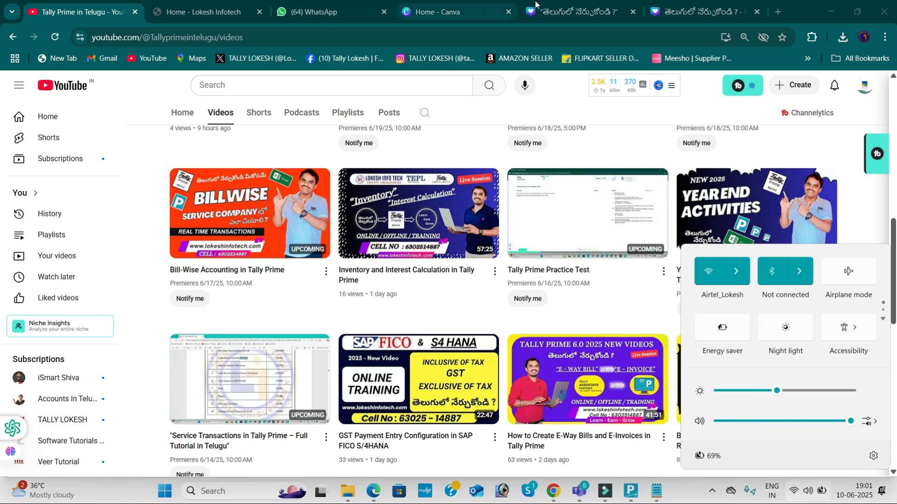
mouse_move(626, 489)
mouse_move(646, 437)
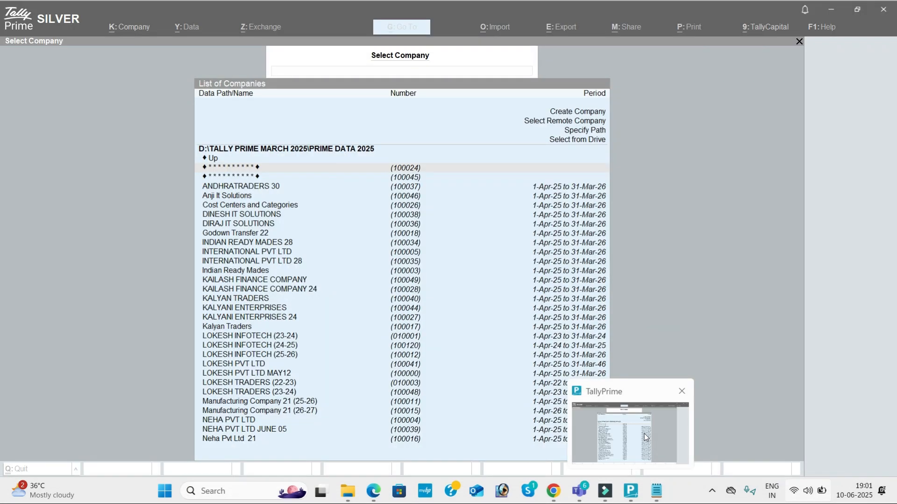
left_click(646, 436)
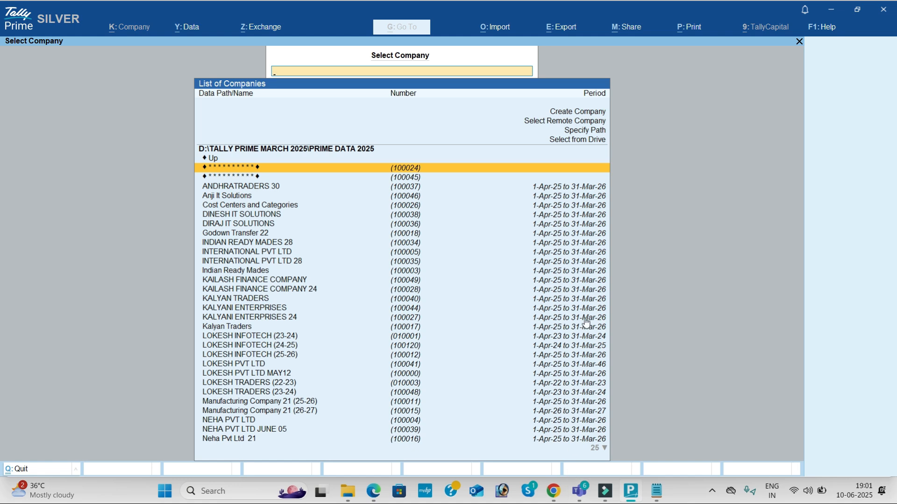
Step: Return to Chrome and look through the older uploads in the channel's Videos list, ending back at the newest ones
left_click(559, 494)
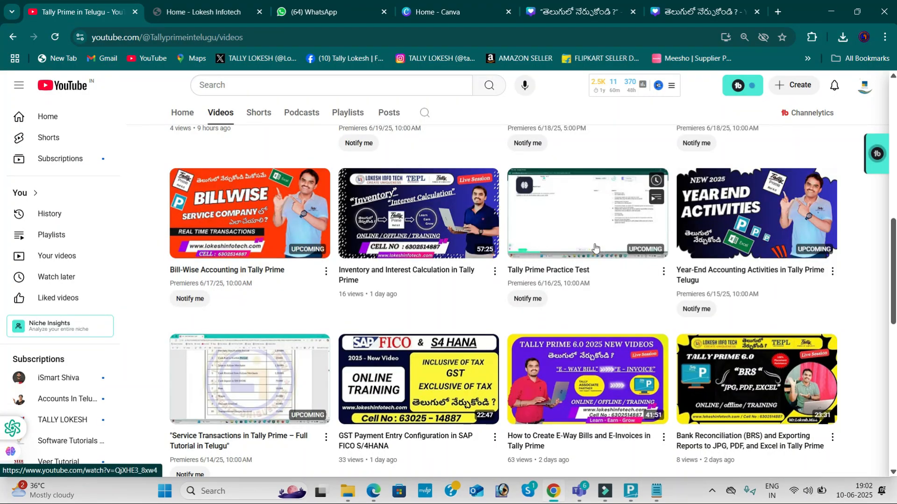
scroll(597, 260, "down", 2)
scroll(597, 260, "down", 3)
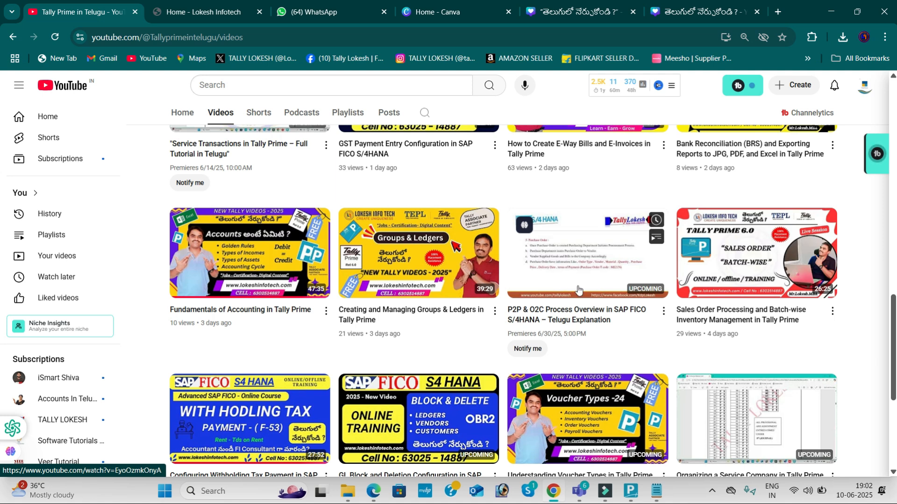
scroll(569, 258, "down", 3)
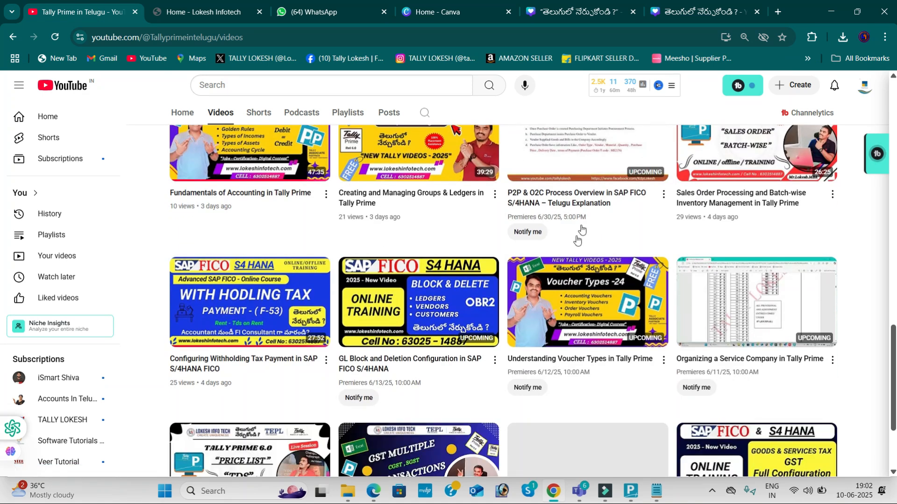
scroll(596, 229, "down", 1)
scroll(596, 229, "down", 2)
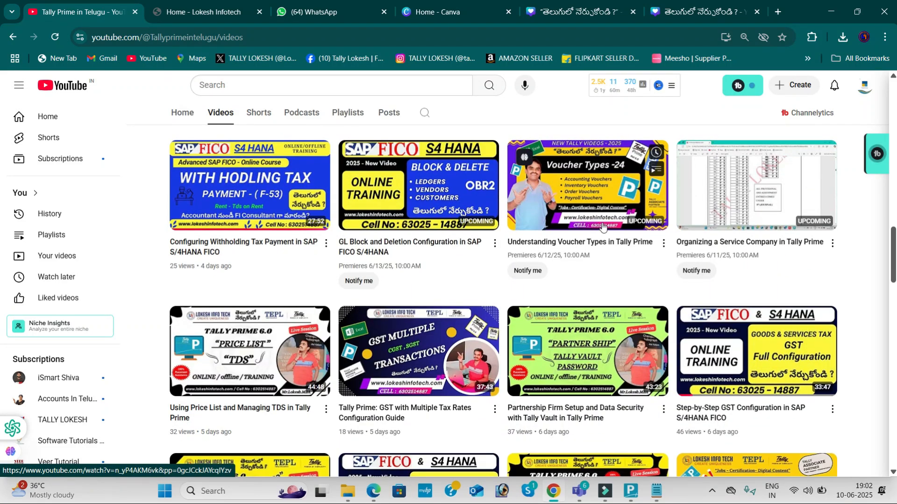
scroll(602, 226, "up", 6)
scroll(602, 225, "up", 10)
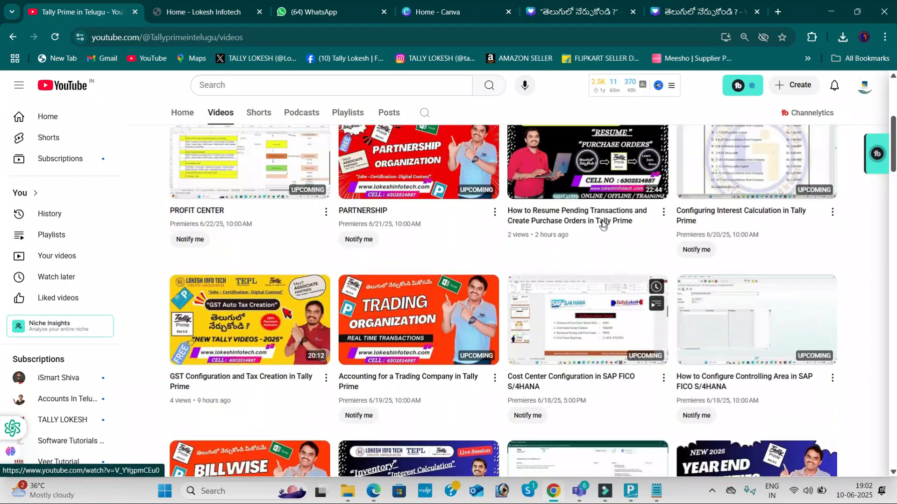
Step: Bring up the Lokesh Info Tech website and advance its home page banner by one slide
left_click(220, 12)
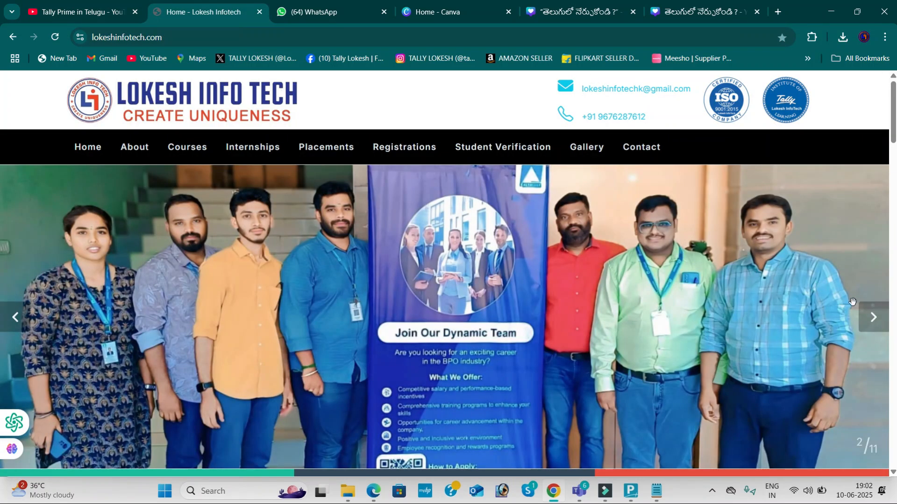
left_click(871, 317)
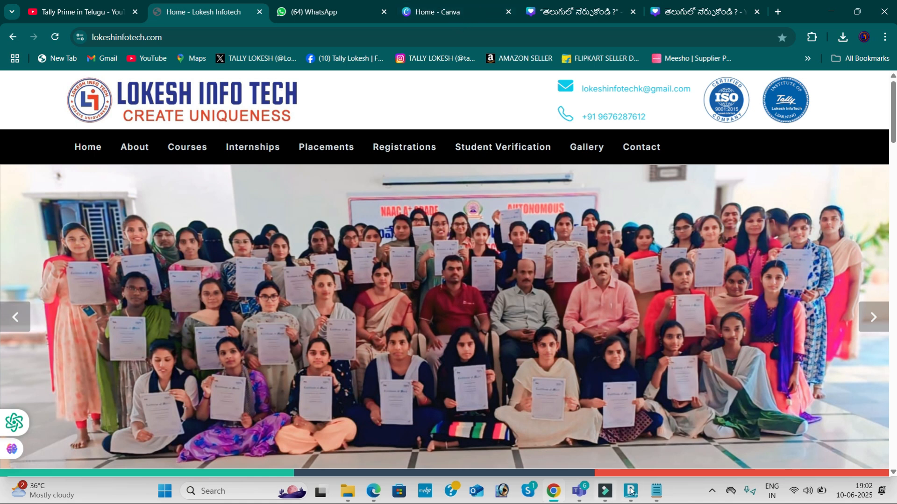
Step: Switch to the Teams meeting and request four absent chat members to join, closing the participants list and minimising the meeting
mouse_move(605, 492)
left_click(597, 467)
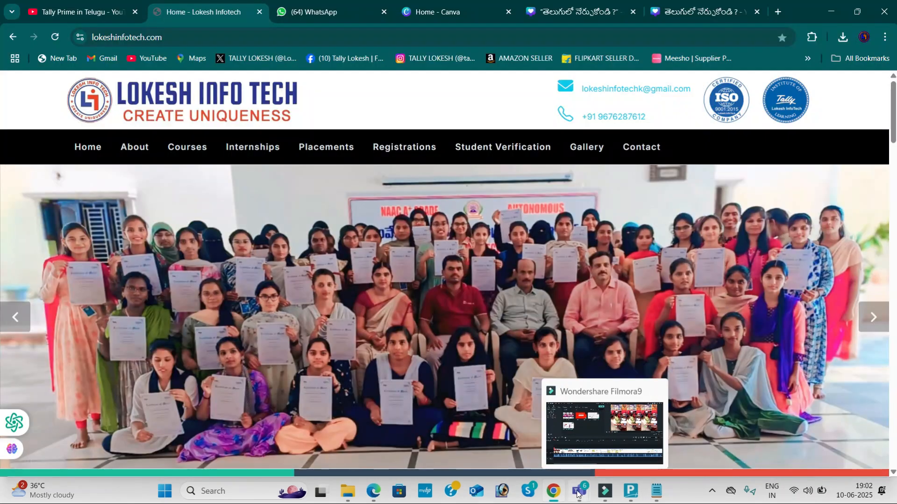
mouse_move(554, 491)
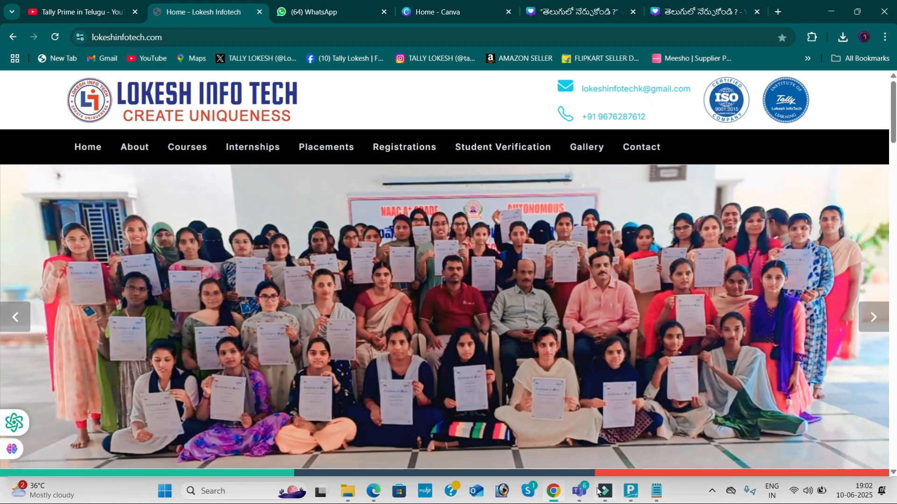
mouse_move(579, 491)
left_click(573, 451)
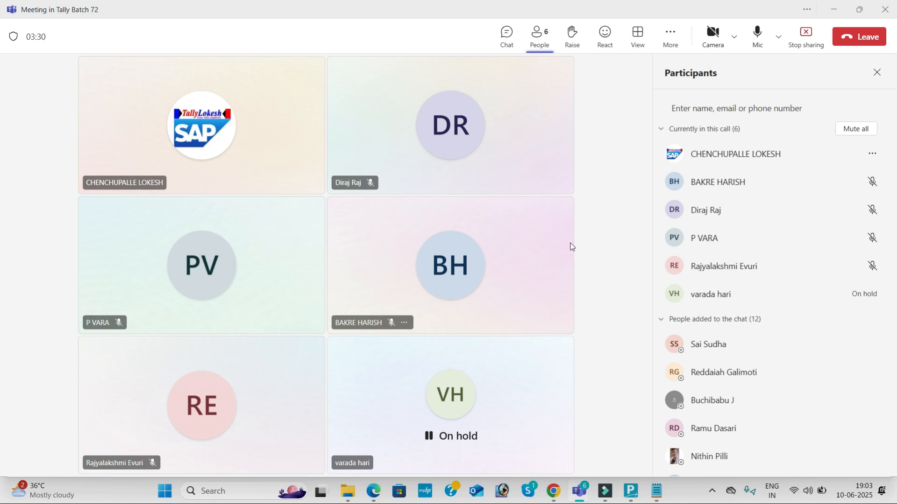
scroll(801, 318, "down", 2)
left_click(848, 287)
scroll(855, 360, "down", 2)
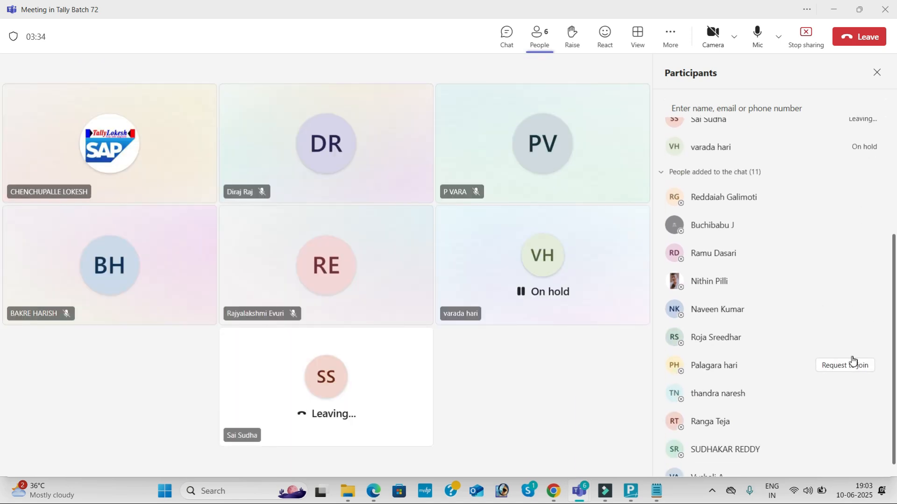
left_click(838, 241)
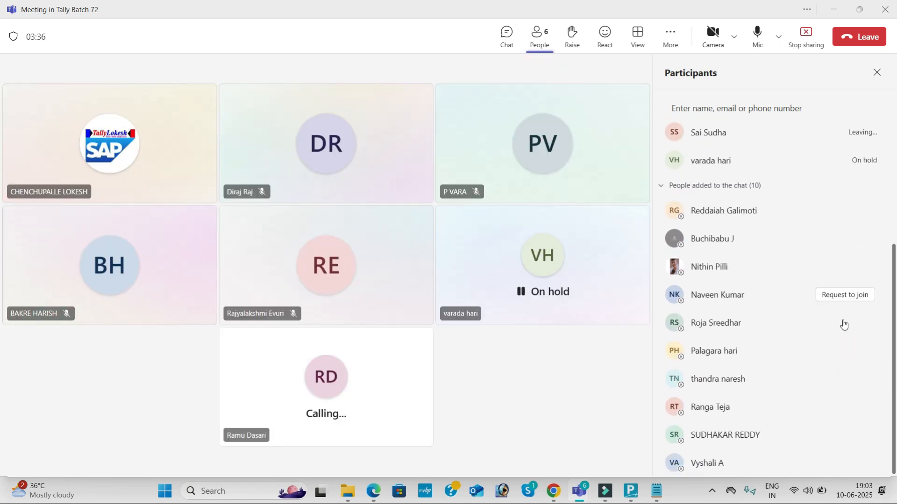
left_click(856, 409)
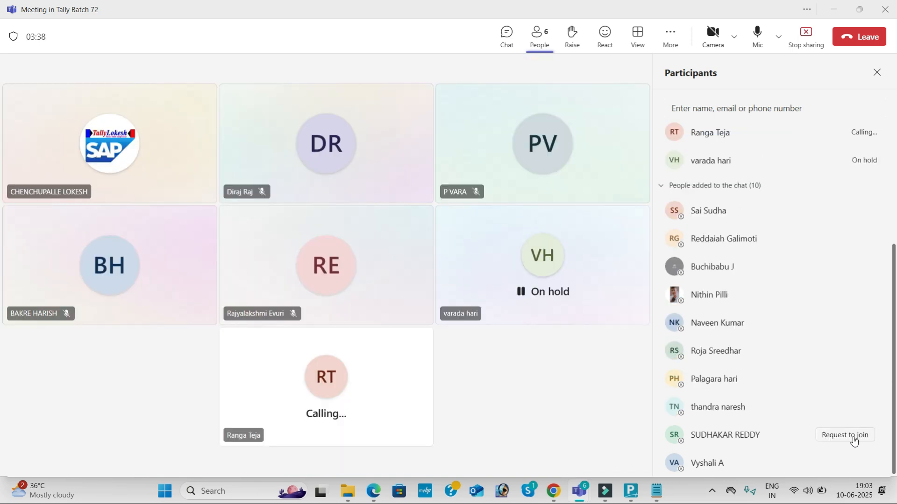
left_click(851, 437)
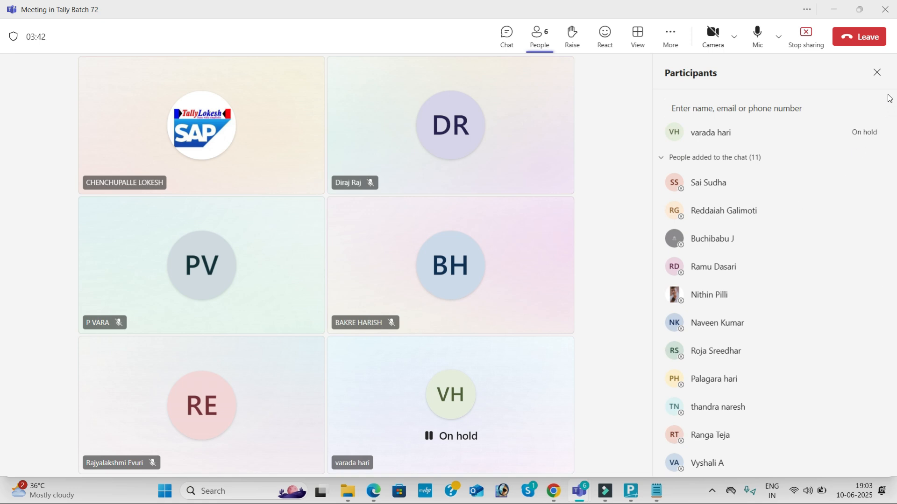
left_click(878, 73)
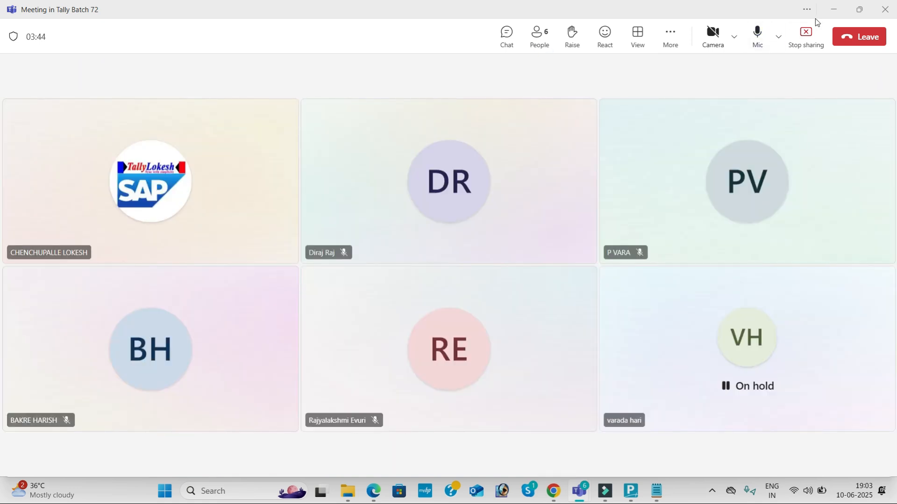
left_click(831, 10)
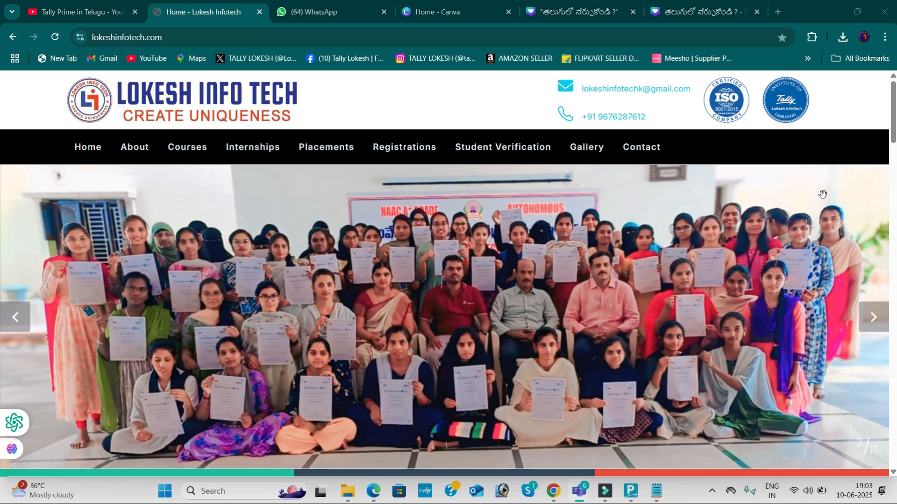
Step: Advance the website's home page banner by two more slides
left_click(881, 315)
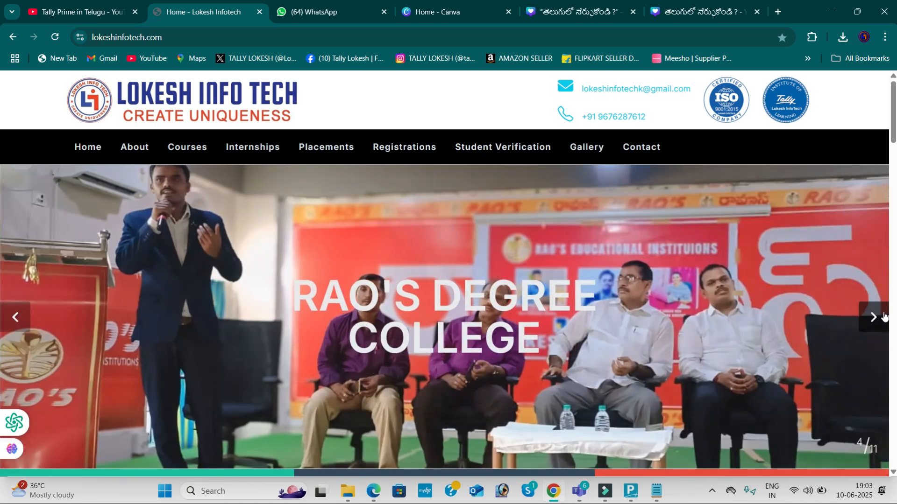
left_click(883, 316)
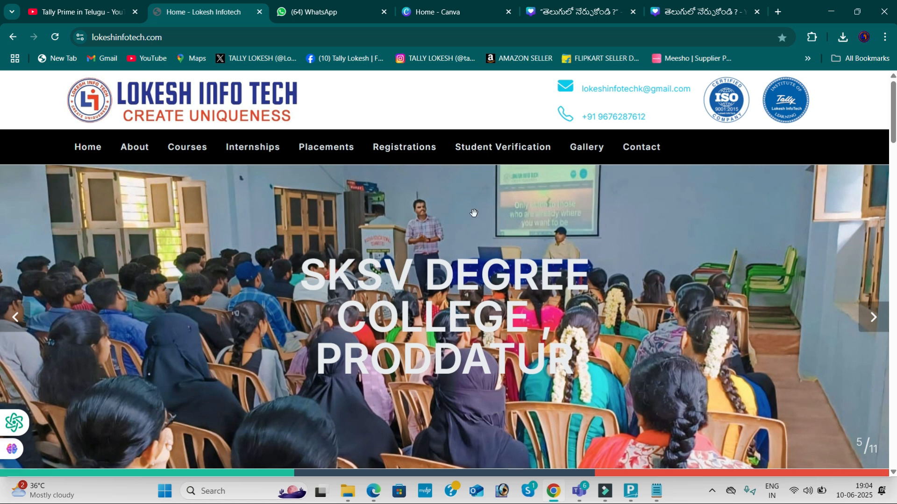
Step: Return to the YouTube channel page and switch to the 30 - DAYS MATERIAL 1 PDF in Edge
left_click(96, 14)
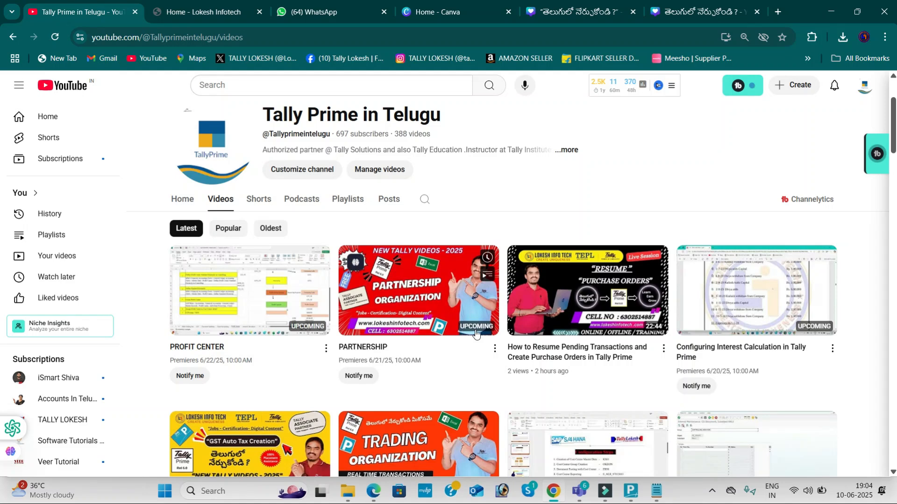
left_click(373, 492)
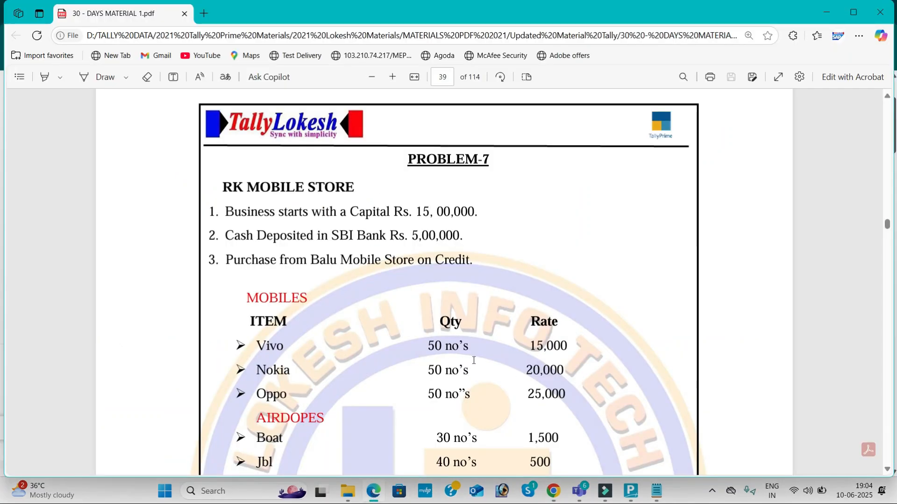
Step: Read through Problem-7, RK Mobile Store, in the PDF, including its purchases, sales and other transactions, plus the preceding Inventory title page
scroll(473, 360, "up", 3)
scroll(473, 360, "down", 2)
scroll(474, 360, "down", 1)
scroll(391, 240, "down", 2)
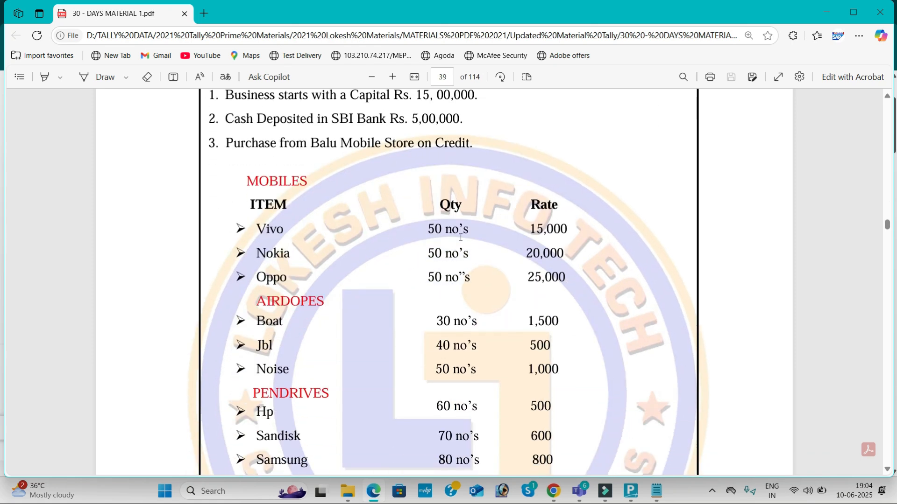
scroll(493, 254, "down", 1)
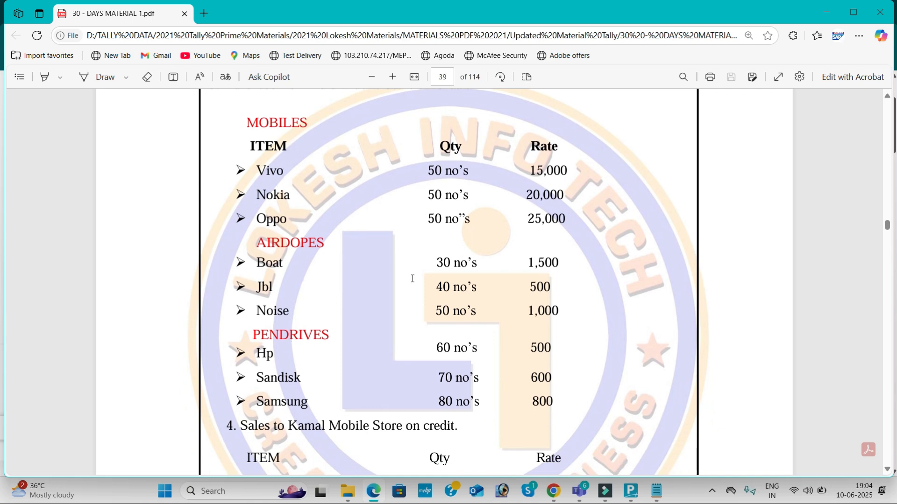
scroll(488, 266, "up", 1)
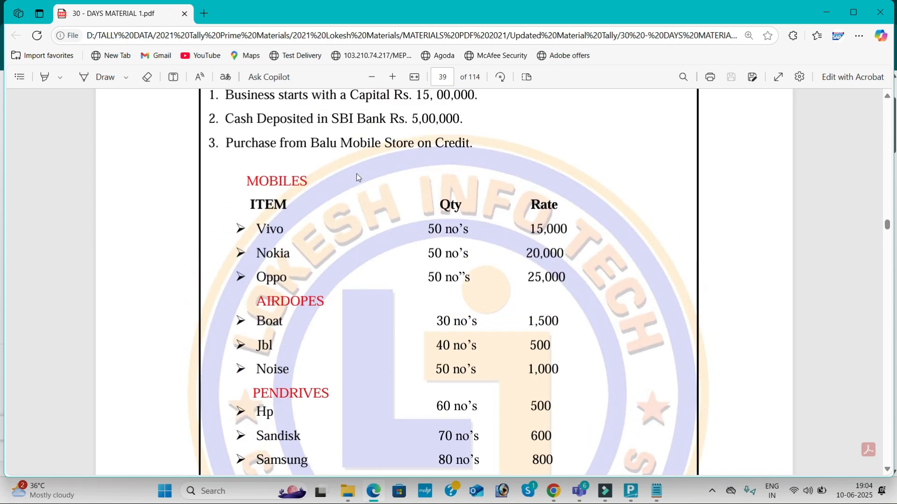
scroll(451, 248, "down", 5)
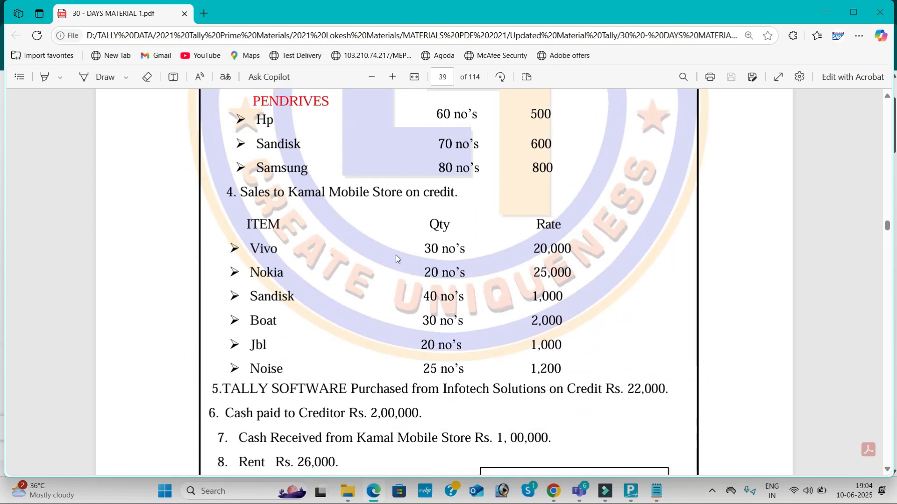
scroll(455, 262, "down", 2)
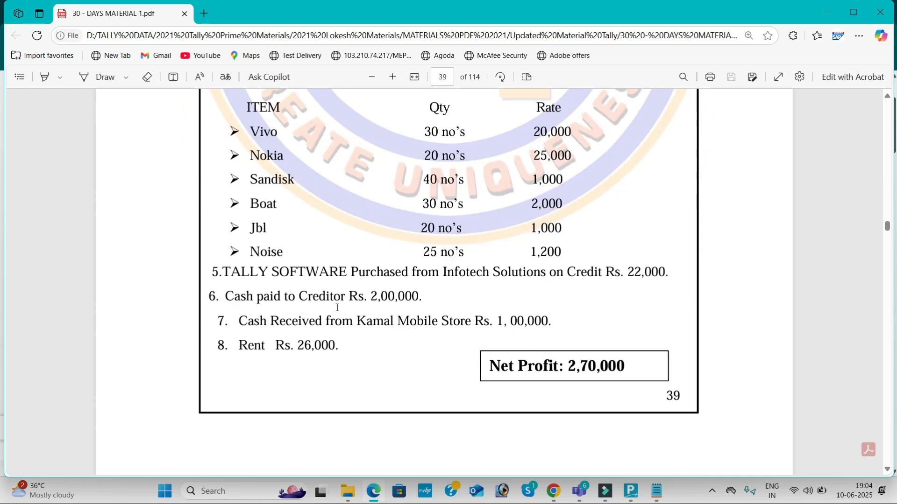
scroll(371, 302, "up", 6)
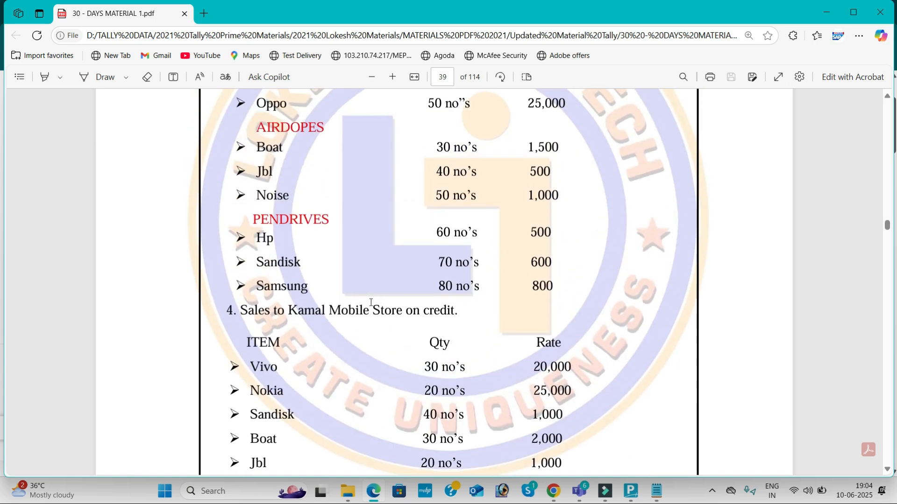
scroll(371, 302, "up", 2)
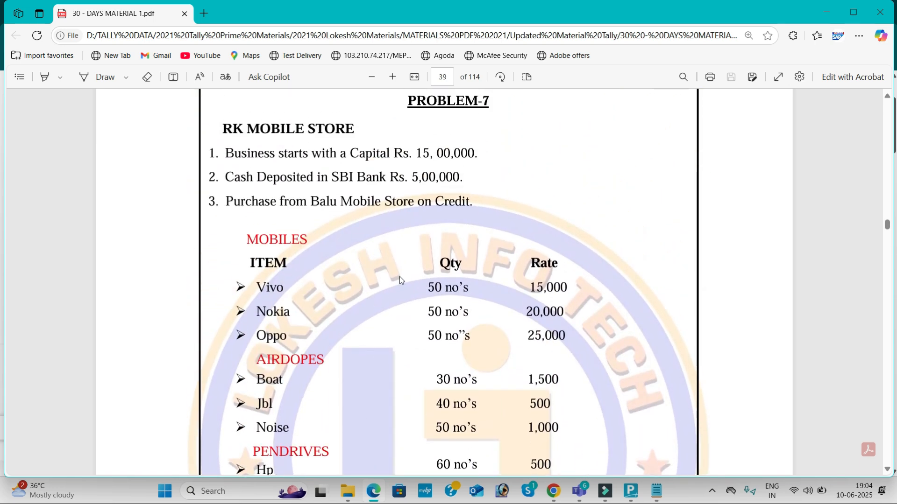
scroll(401, 276, "up", 8)
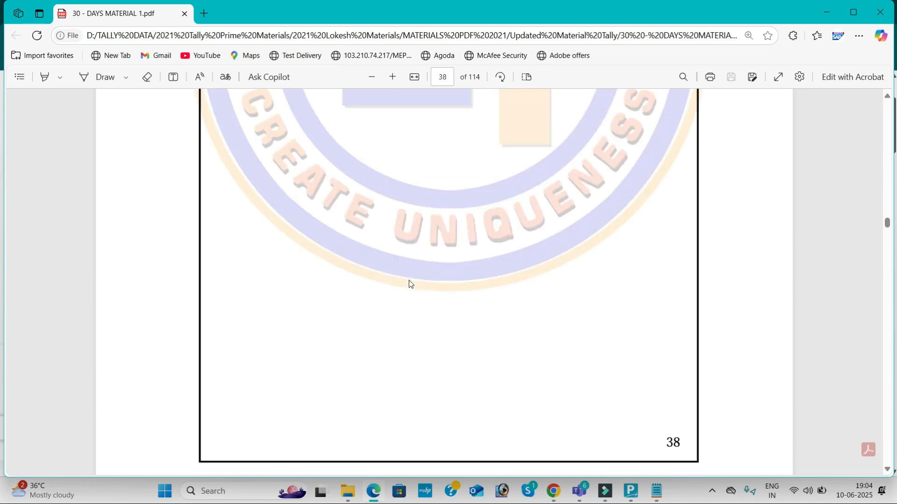
scroll(409, 283, "up", 4)
scroll(409, 284, "down", 10)
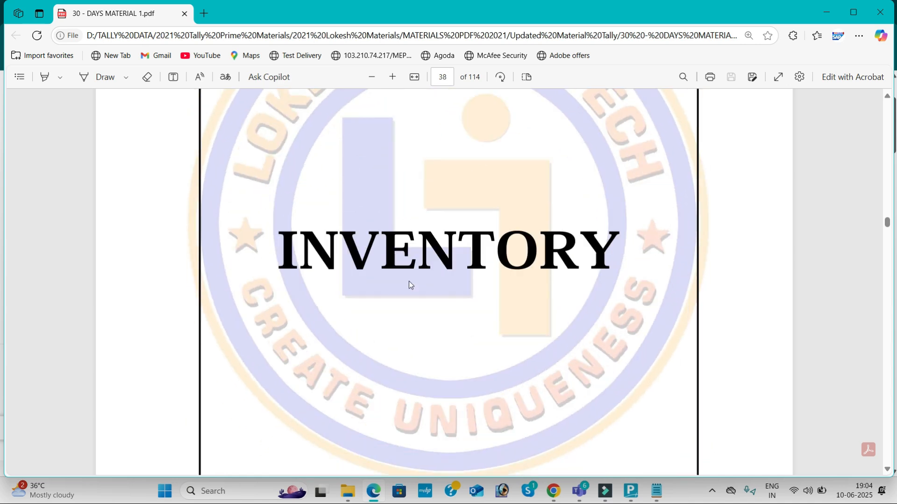
scroll(407, 284, "down", 1)
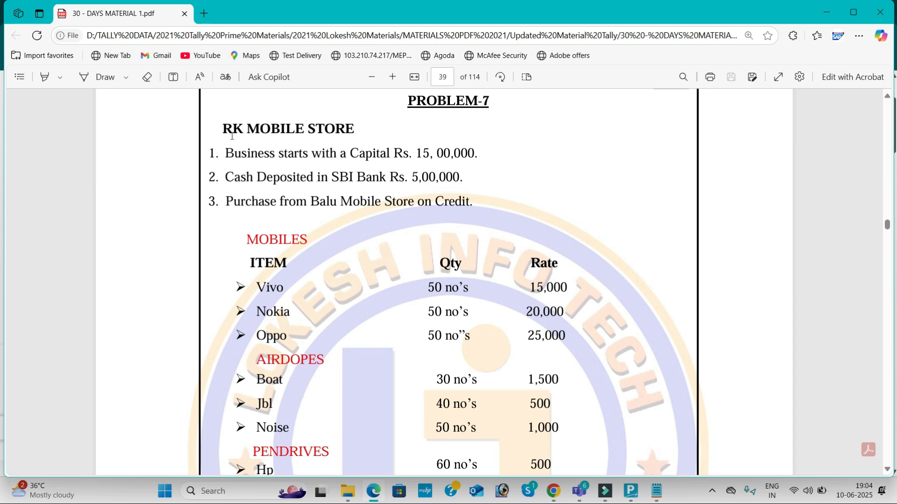
Step: Select the title RK MOBILE STORE in the PDF, and switch to Tally Prime to start creating a company
left_click_drag(220, 129, 355, 130)
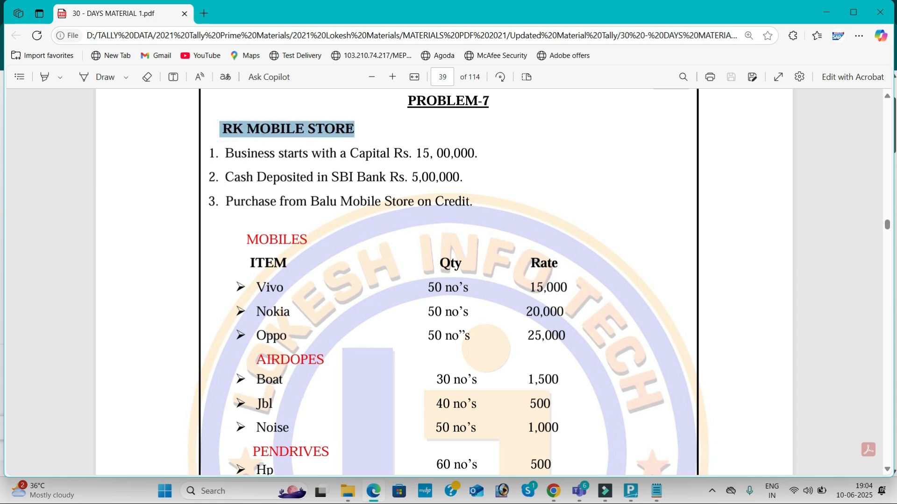
left_click(553, 491)
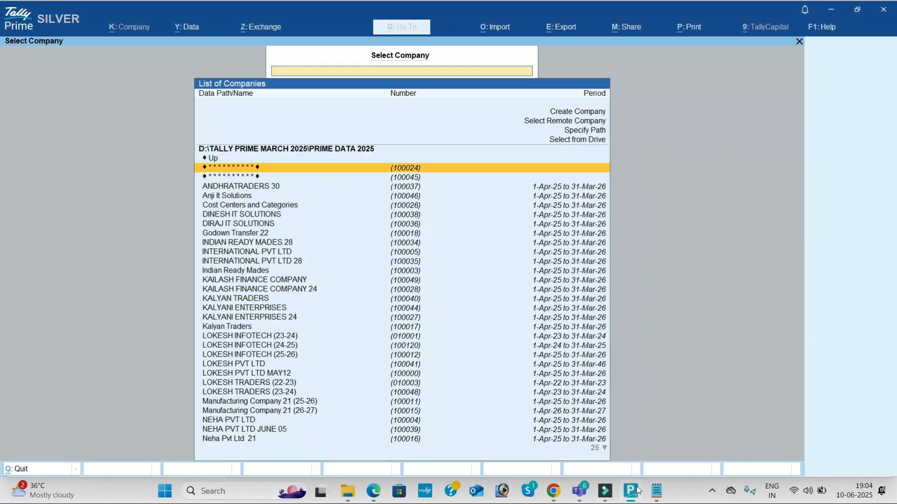
left_click(631, 491)
key("Up")
key("Up")
key("Up")
key("Up")
key("Up")
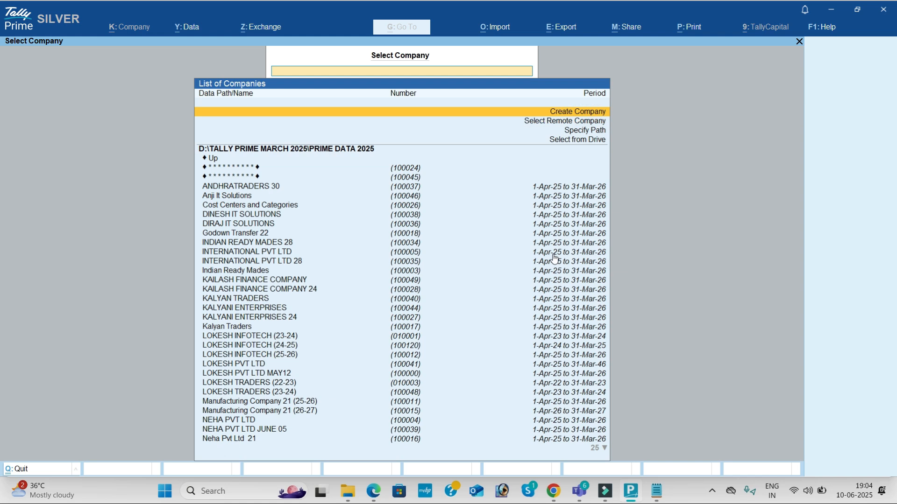
key("Return")
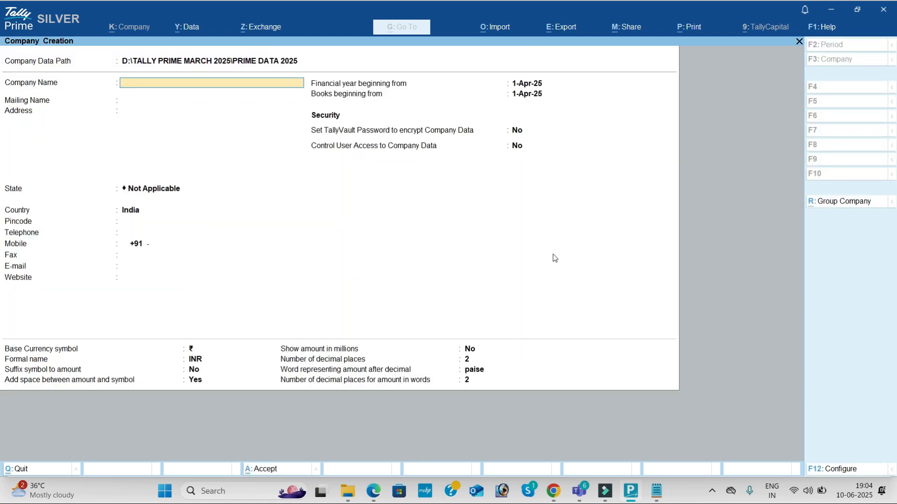
Step: Copy the RK MOBILE STORE title from the PDF into the new company's name and mailing name
key("ctrl")
key("alt+Tab")
key("alt+Tab")
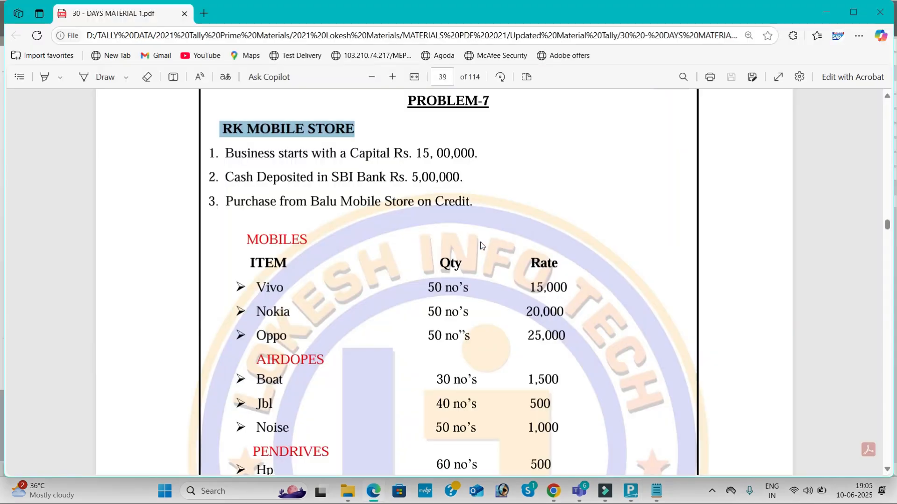
key("alt")
key("alt+Tab")
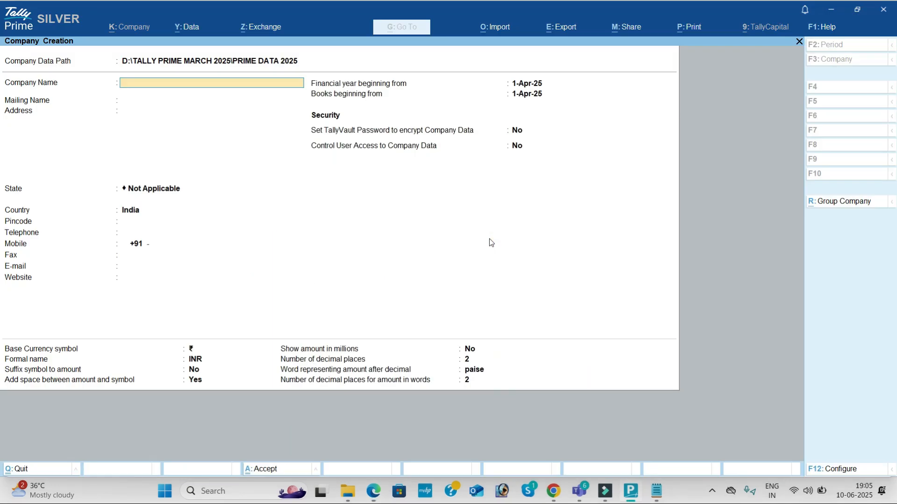
key("ctrl+alt+v")
key("Return")
key("Return")
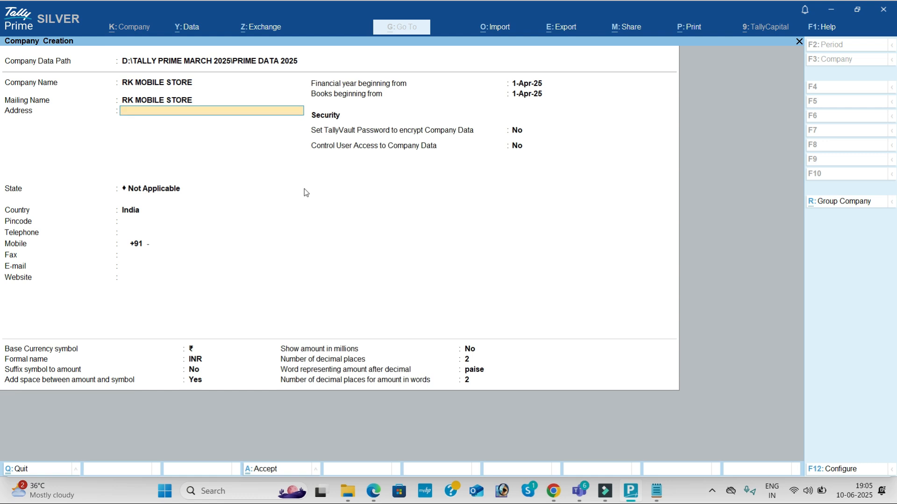
Step: Set the company's state to Andhra Pradesh with an empty address, and save the new company
key("BackSpace")
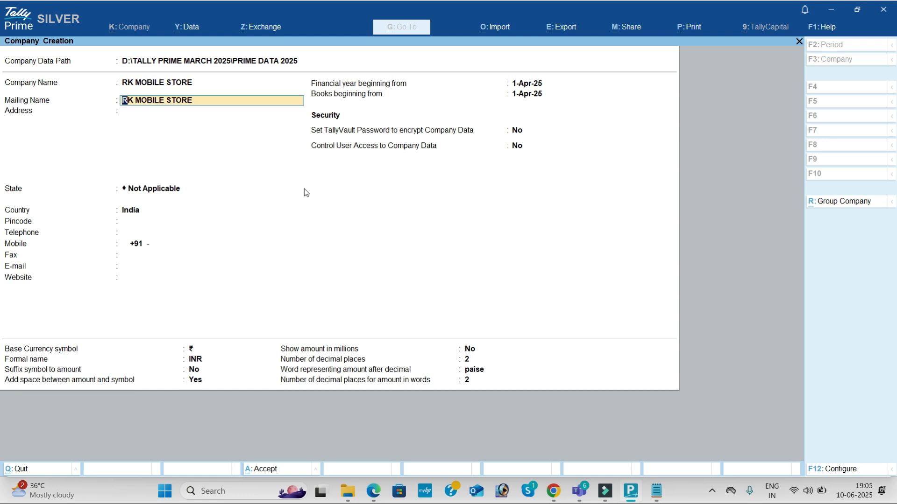
key("Return")
key("Return")
key("Down")
key("Down")
key("Return")
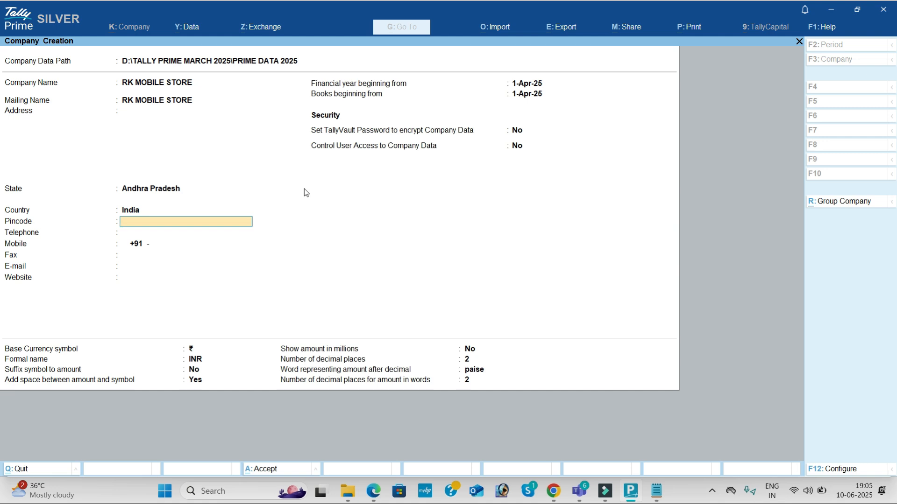
key("ctrl")
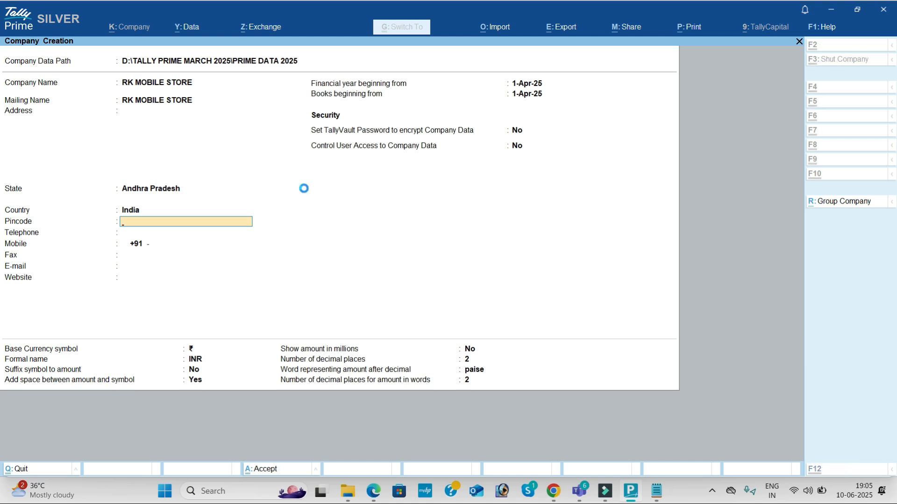
key("ctrl+a")
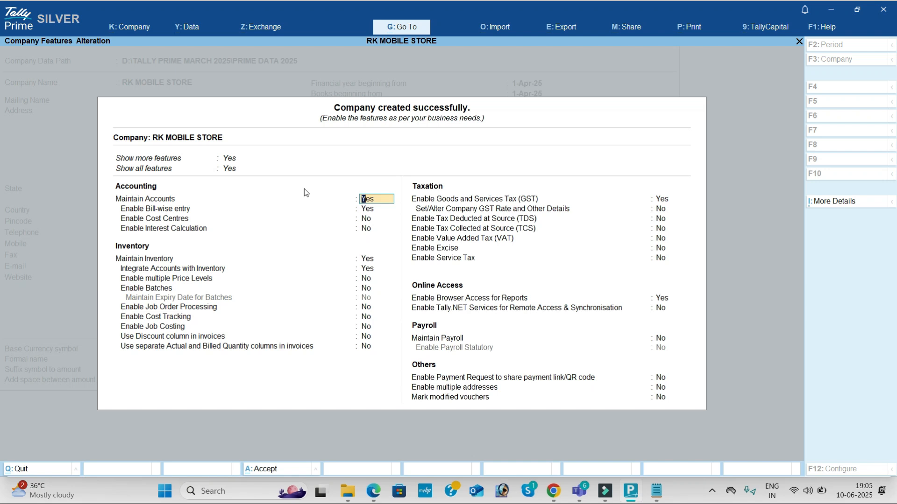
Step: Disable bill-wise entry in the accounting features, keeping cost centres and interest calculation off, and go on to Maintain Inventory
key("Return")
type("n")
key("Return")
key("Return")
key("Return")
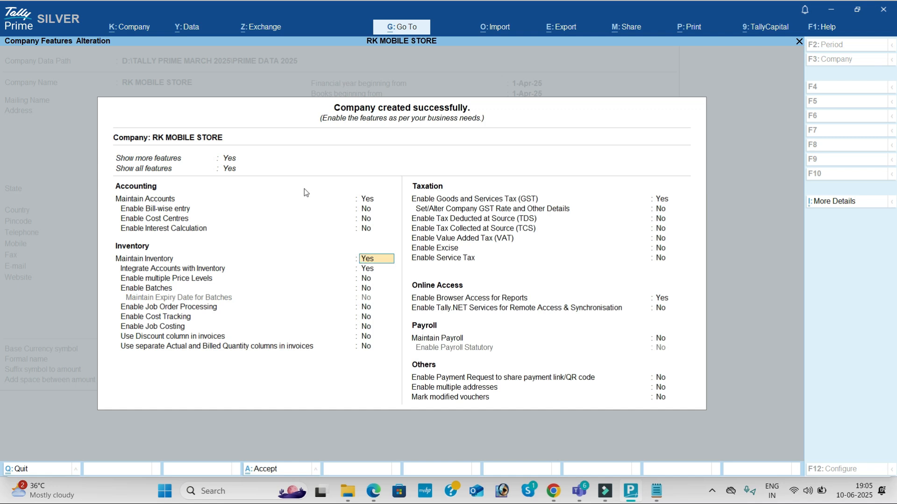
Step: Switch to the PDF in Edge and highlight the Vivo, Nokia and Oppo rows with their quantities and rates
key("alt+Tab")
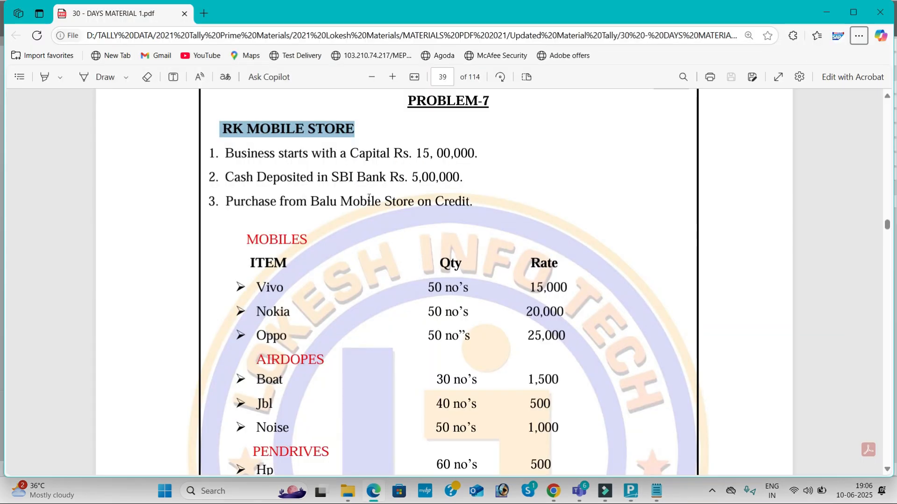
scroll(438, 254, "down", 3)
double_click(439, 156)
left_click_drag(514, 177, 570, 220)
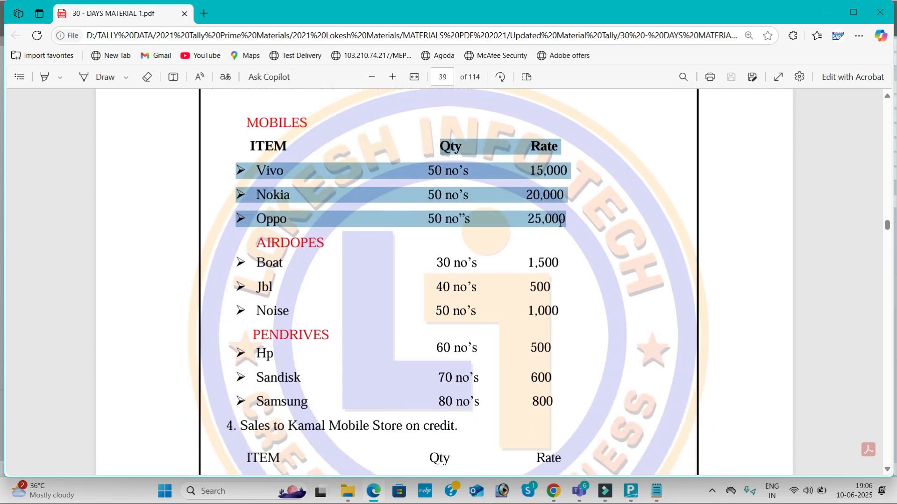
left_click(435, 207)
Step: Return to Tally Prime, disable GST and browser access for reports, and accept the company features with inventory maintained
key("alt+Tab")
key("Return")
key("Return")
key("Return")
key("Return")
key("Return")
key("Return")
key("Return")
key("Return")
key("Return")
key("n")
key("Return")
key("Return")
key("Return")
key("Return")
key("Return")
key("Return")
key("n")
key("Return")
key("Return")
key("Return")
key("Return")
key("Return")
key("Return")
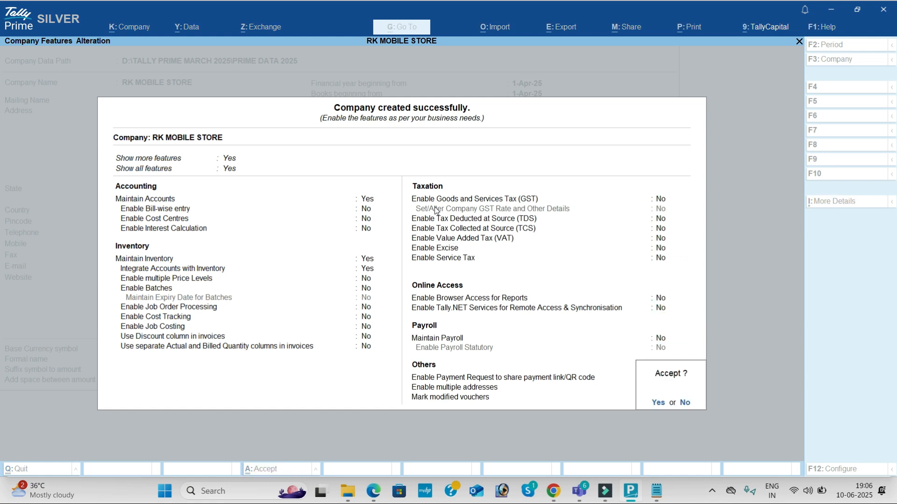
key("Return")
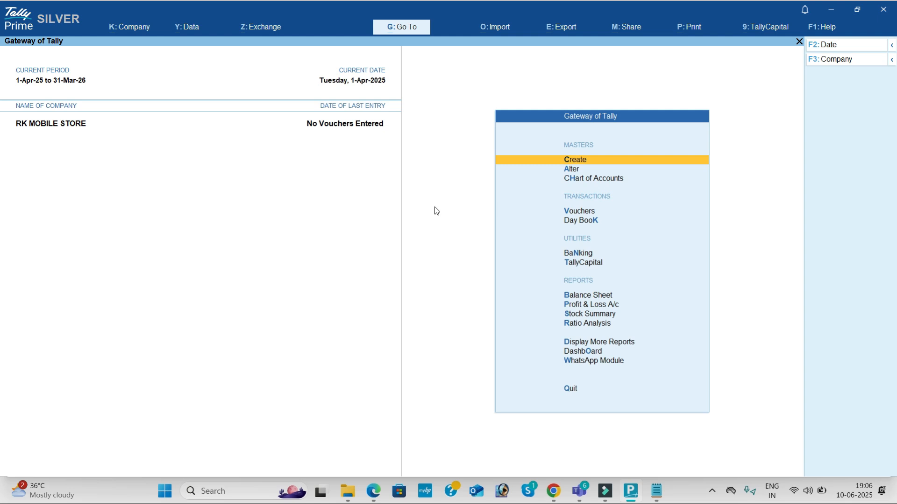
Step: Examine the accounting and inventory masters offered for creation, and return to the Gateway of Tally
key("Return")
key("Down")
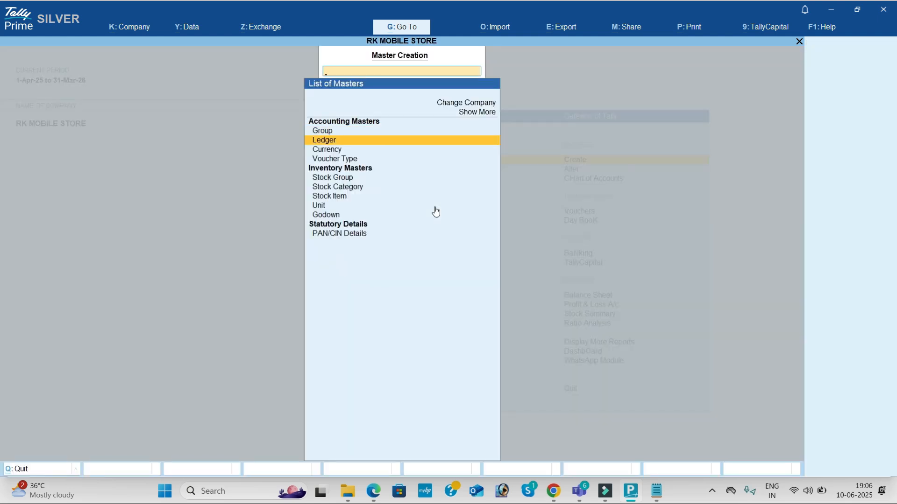
key("Up")
key("Up")
key("Down")
key("Down")
key("Down")
key("Down")
key("Up")
key("Up")
key("Up")
key("Up")
key("Up")
key("Down")
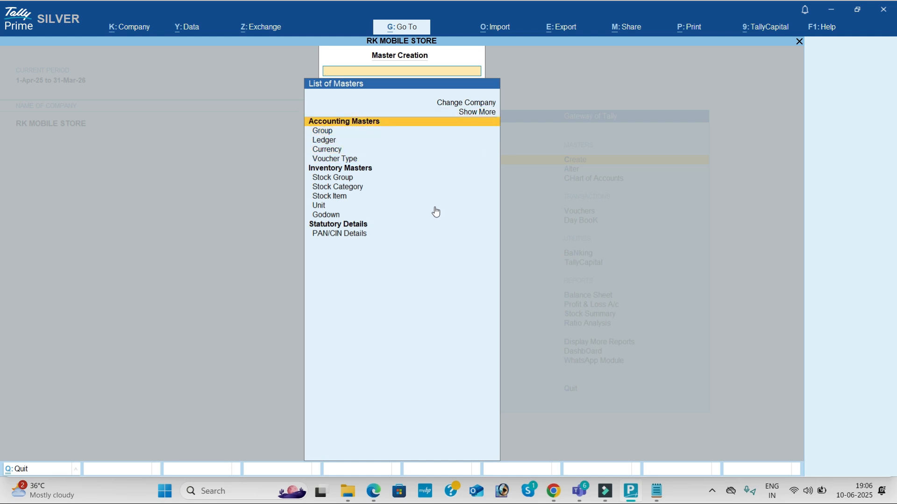
key("Down")
key("Down")
key("Down")
key("Down")
key("Down")
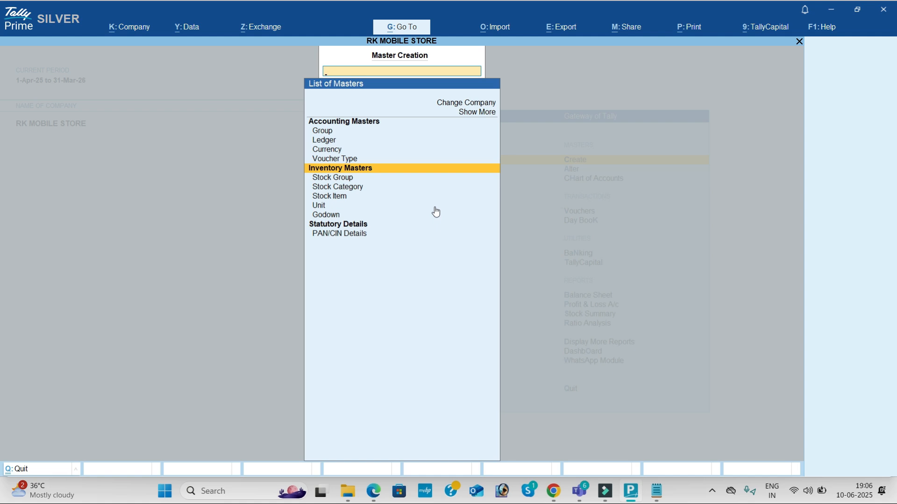
key("Down")
key("Down")
key("Down")
key("Down")
key("Down")
key("Up")
key("Up")
key("Up")
key("Up")
key("Up")
key("Escape")
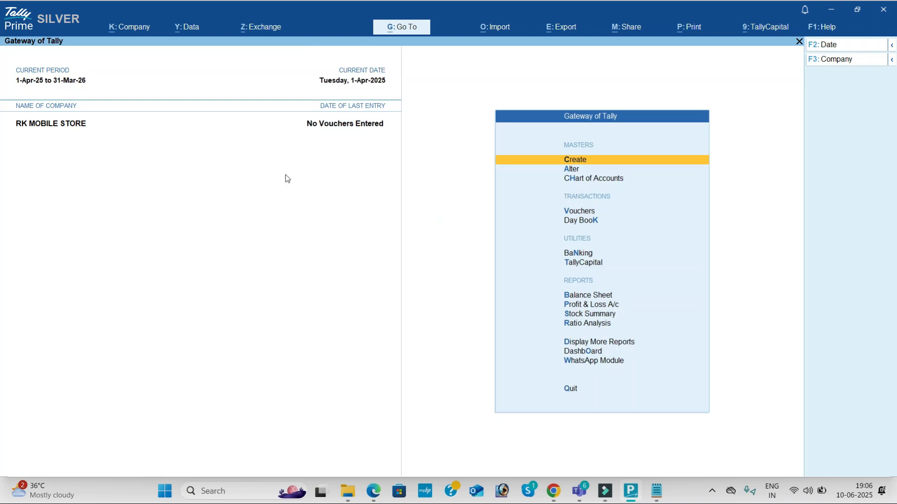
Step: Set Maintain Inventory to No in the company features of RK MOBILE STORE and save the change
left_click(133, 30)
left_click(156, 162)
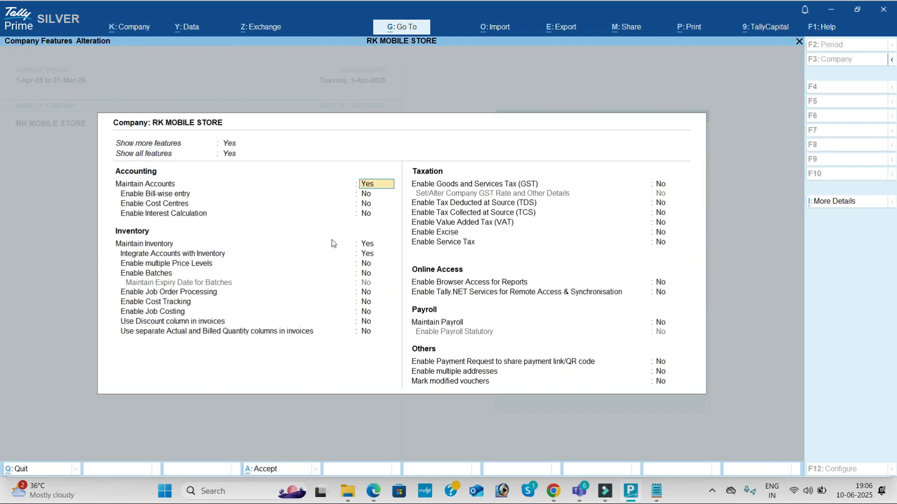
left_click(369, 247)
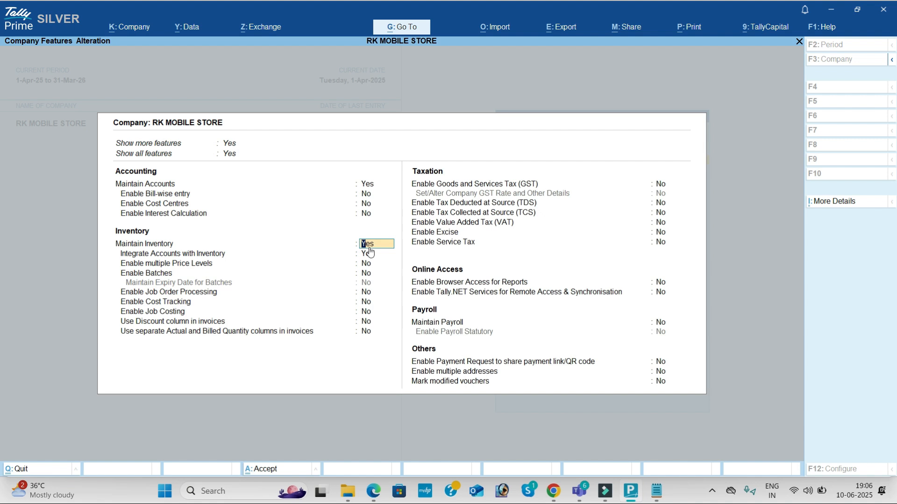
type("n")
key("Return")
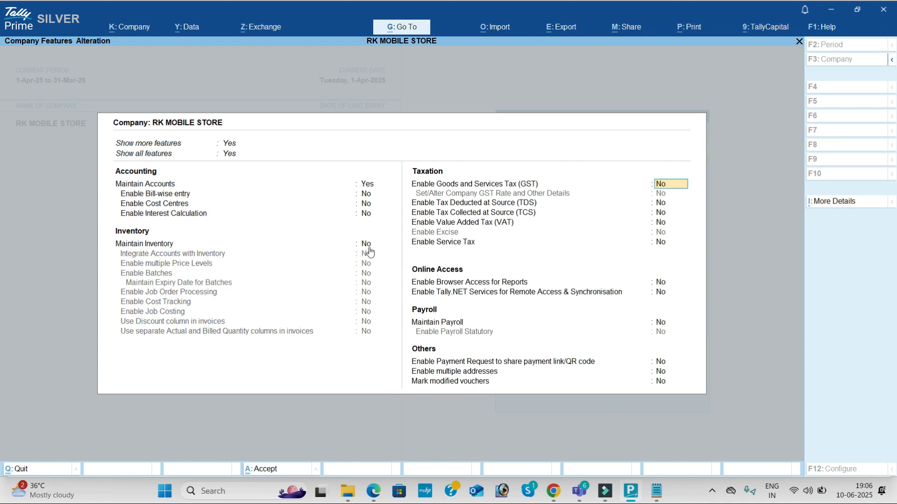
key("ctrl+a")
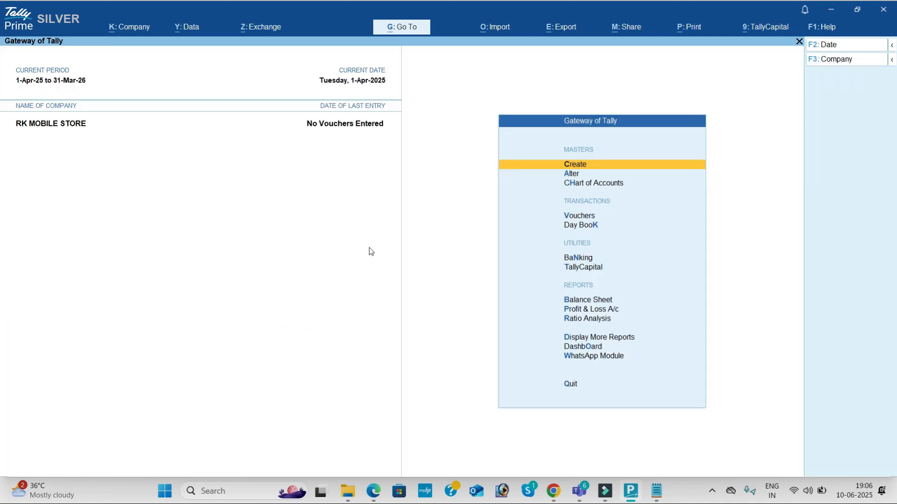
Step: Check which masters are offered for creation with inventory disabled, from the accounting masters to the statutory details
key("Return")
key("Down")
key("Down")
key("Down")
key("Down")
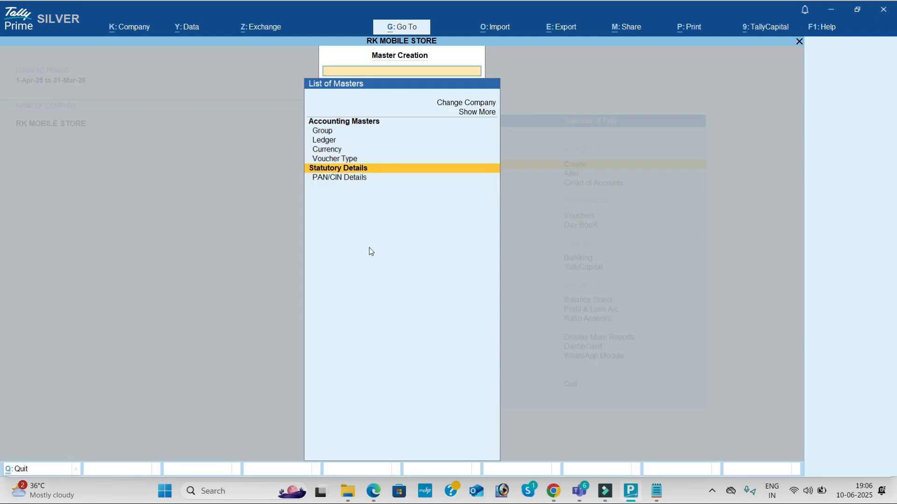
Step: Close the list of masters and return to the Gateway of Tally
key("Down")
key("Up")
key("Escape")
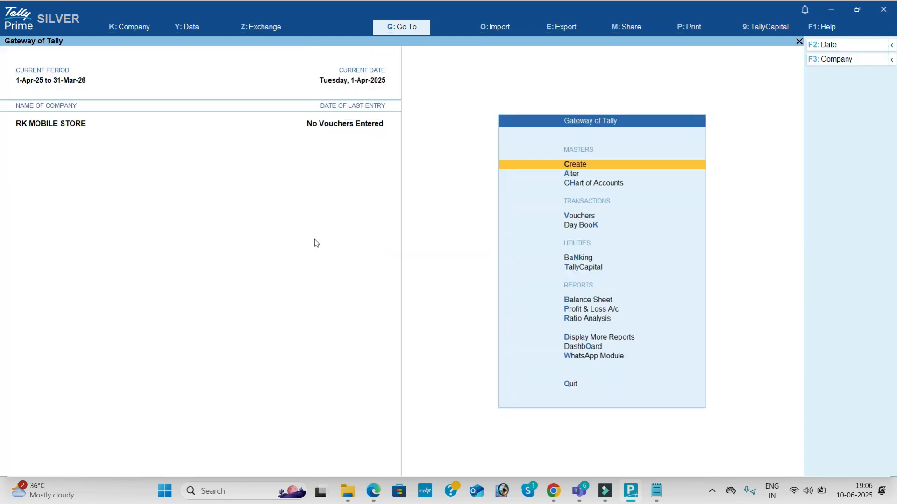
Step: Set Maintain Inventory to Yes in the company features of RK MOBILE STORE and save the change
left_click(133, 28)
key("Down")
key("Down")
key("Down")
key("Down")
key("Down")
key("Down")
key("Down")
key("Down")
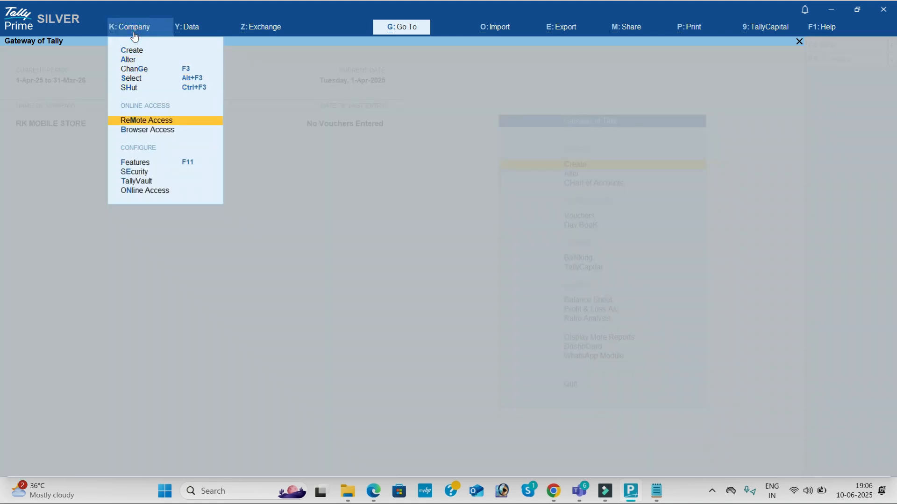
key("Up")
key("Return")
key("Down")
key("Down")
key("Down")
key("Down")
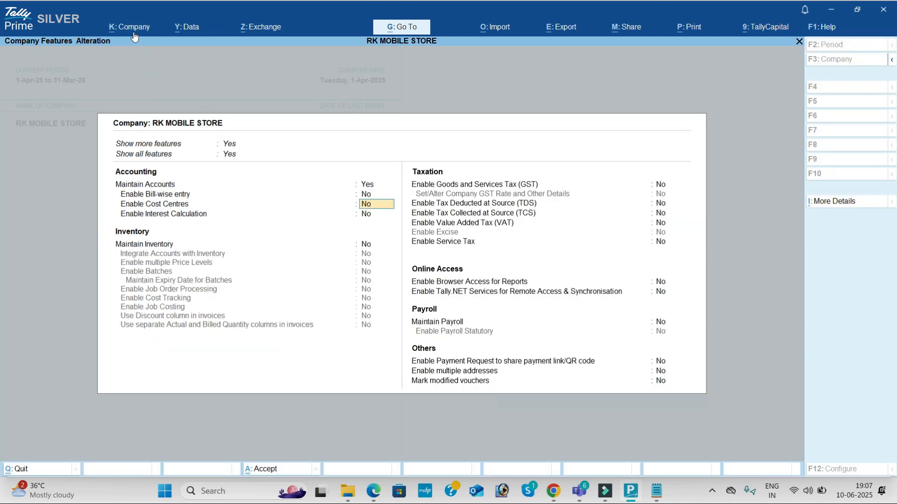
key("y")
key("Return")
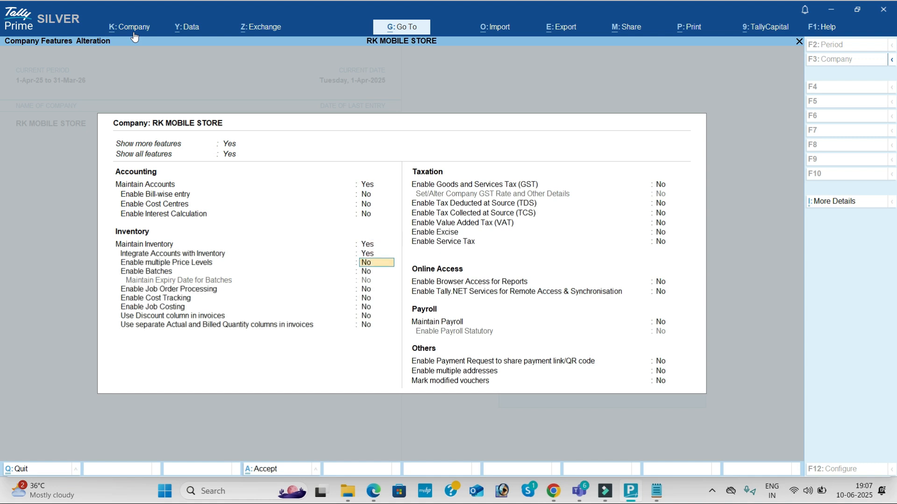
key("ctrl+a")
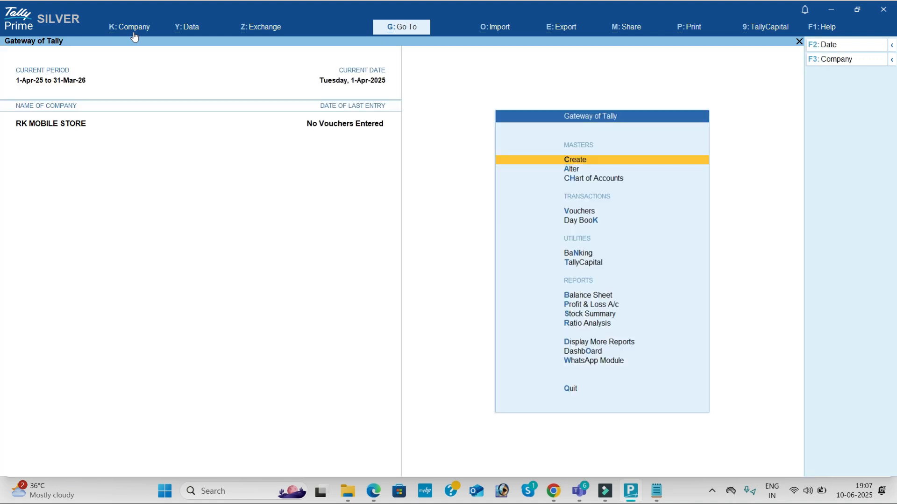
Step: Start creating a new ledger from the accounting masters of RK MOBILE STORE
key("Return")
key("Down")
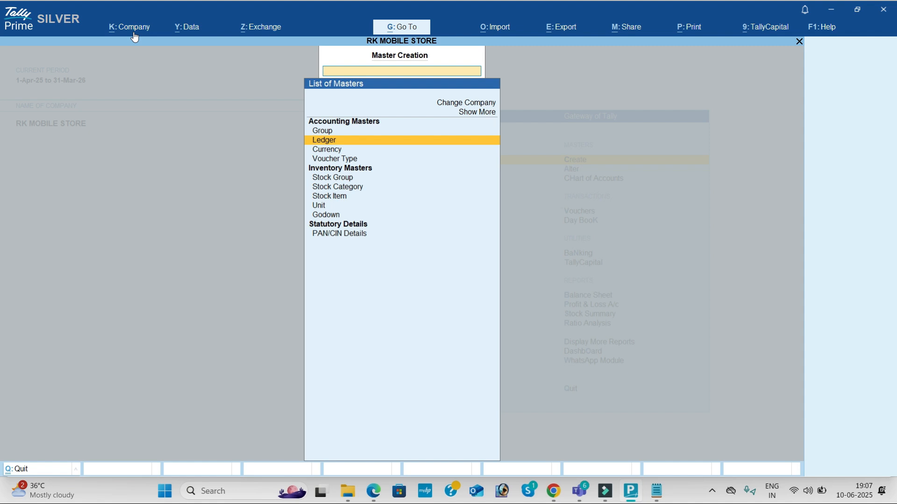
key("Return")
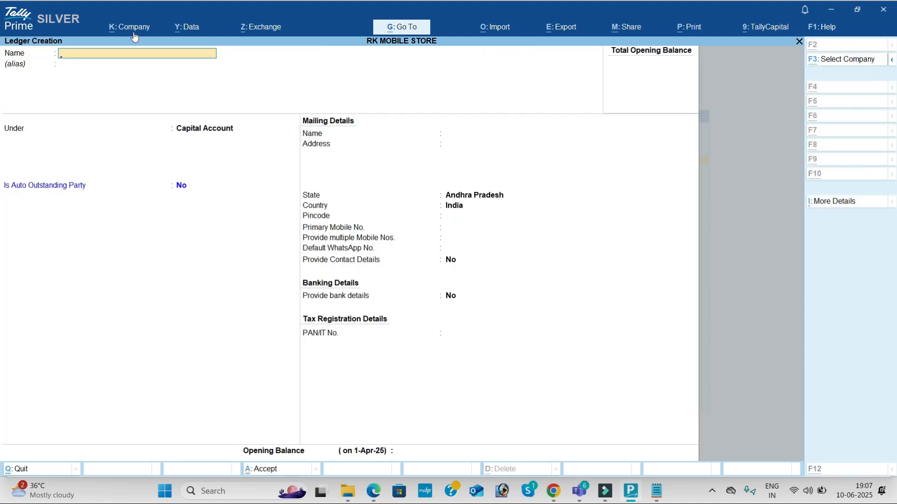
Step: Switch to the course PDF in Edge and examine transactions 1 to 3 of Problem-7 for the ledgers they need
key("alt+Tab")
scroll(448, 280, "up", 5)
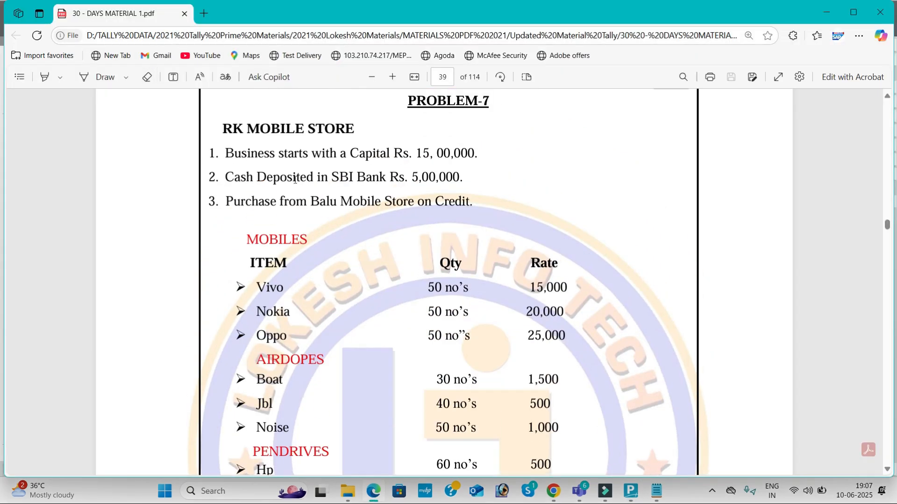
double_click(360, 217)
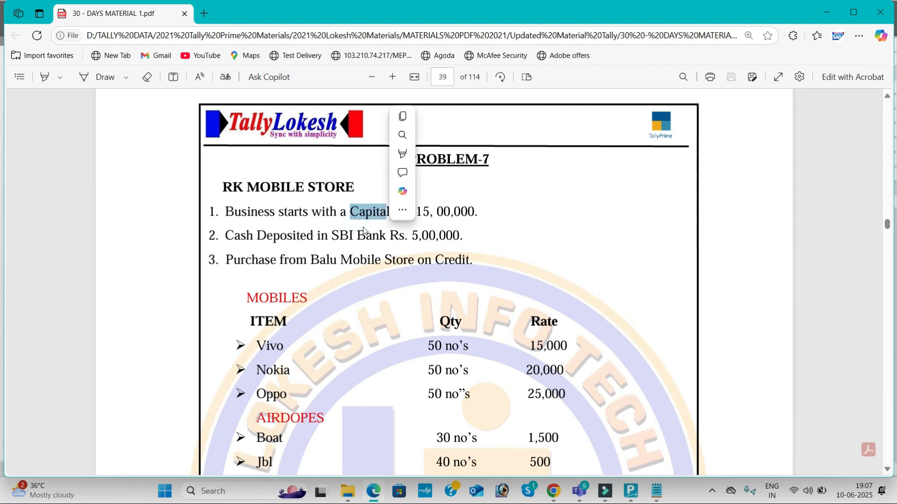
left_click_drag(330, 236, 379, 243)
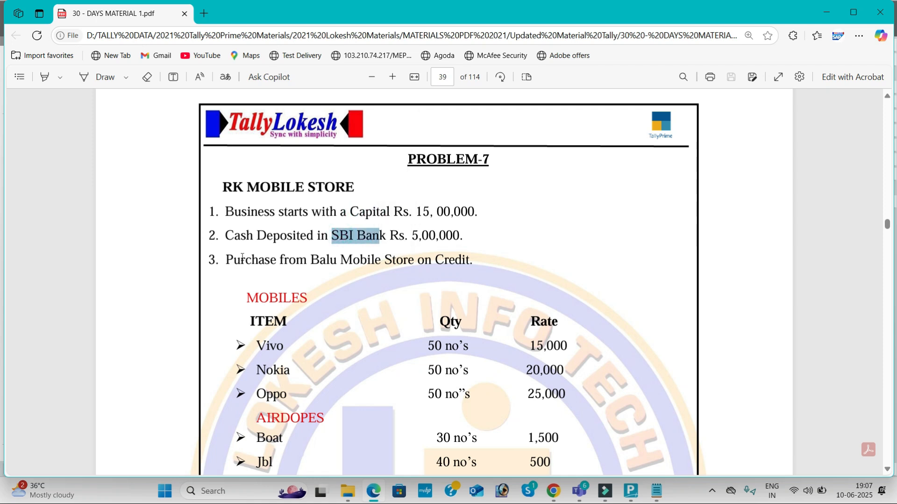
left_click_drag(242, 261, 276, 269)
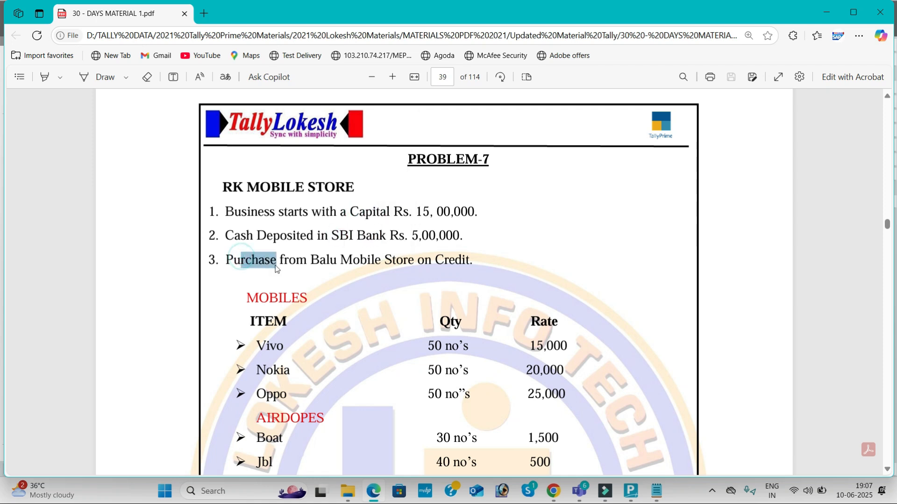
left_click(413, 260)
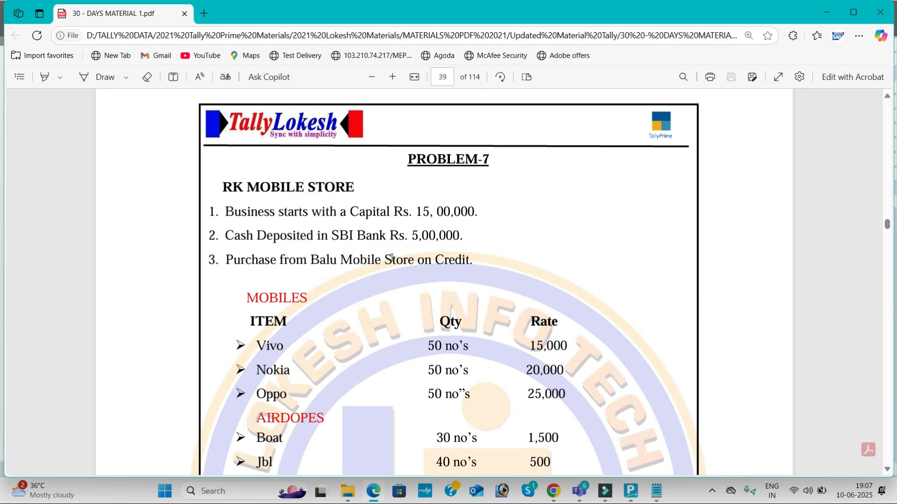
Step: Return to Tally Prime and create a ledger named Capital under the Capital Account group
key("alt+Tab")
type("Capital")
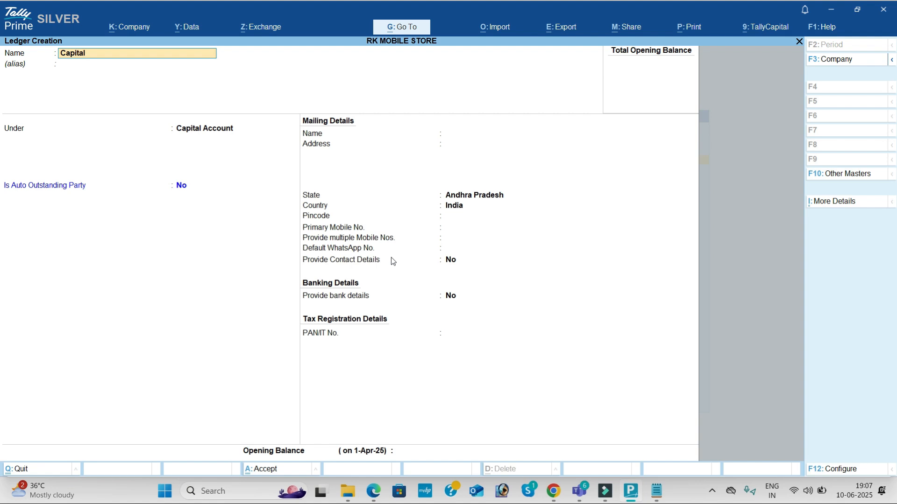
key("Return")
key("Return")
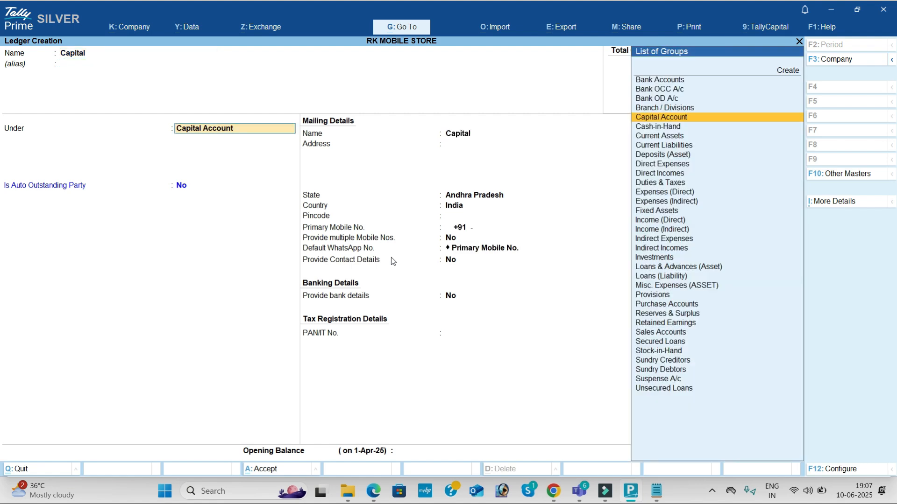
key("Return")
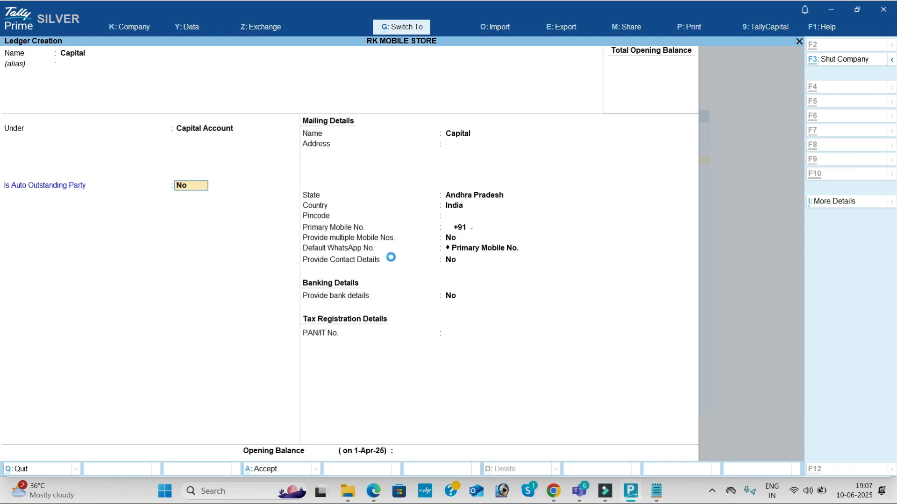
key("Return")
Step: Create a ledger named Sbi Bank under Bank Accounts and save it without bank account details
type("Sbi Bank")
key("Return")
type("Bank")
key("Return")
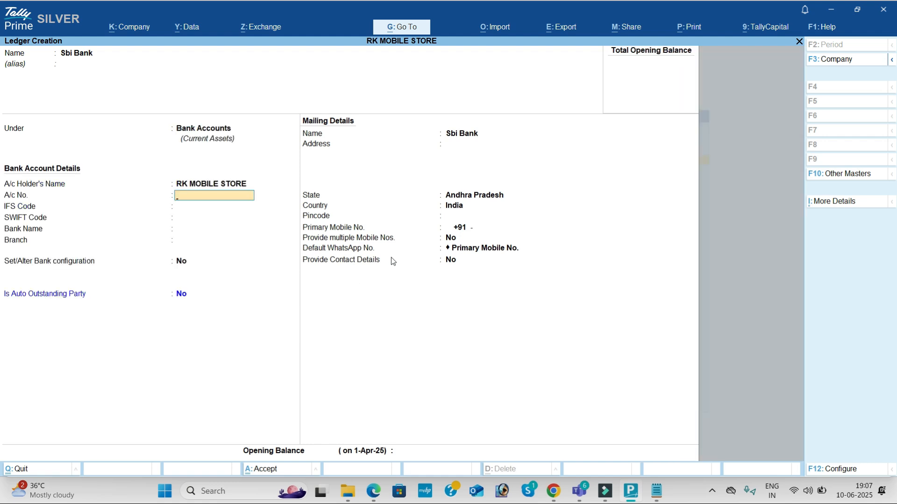
key("ctrl")
key("ctrl+a")
Step: Create a ledger named Purchase under Purchase Accounts, with the type of ledger set to Not Applicable
type("Purcha")
key("BackSpace")
type("hase")
key("Return")
type("Pu")
key("Return")
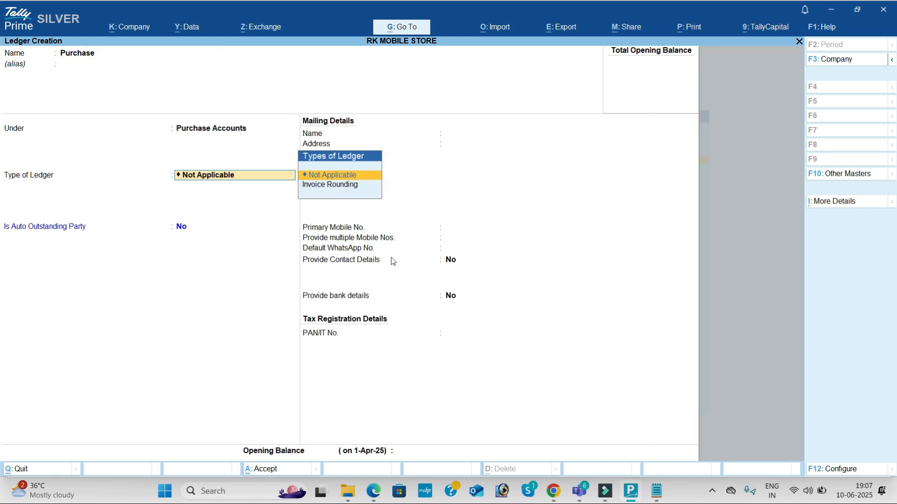
key("Return")
key("ctrl+a")
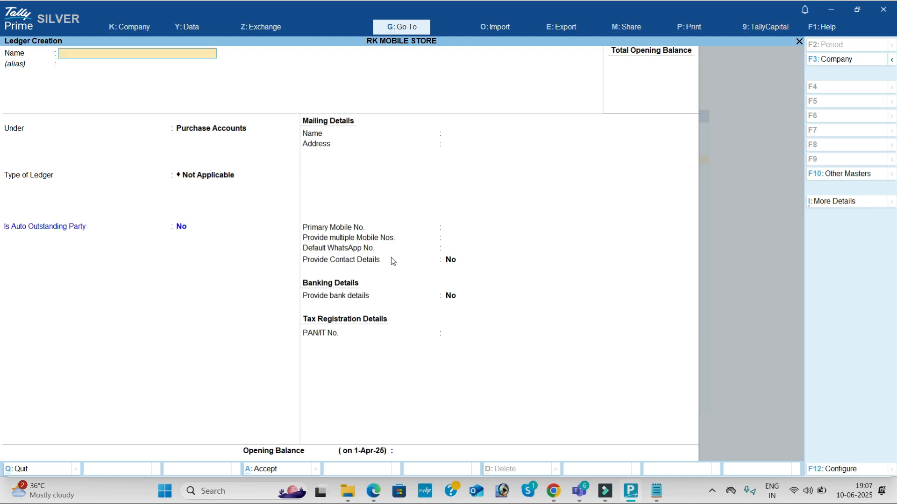
Step: Check the supplier in the course PDF and create a Balu Mobile Store ledger under Sundry Creditors in Tally Prime
key("alt+Tab")
scroll(433, 318, "down", 1)
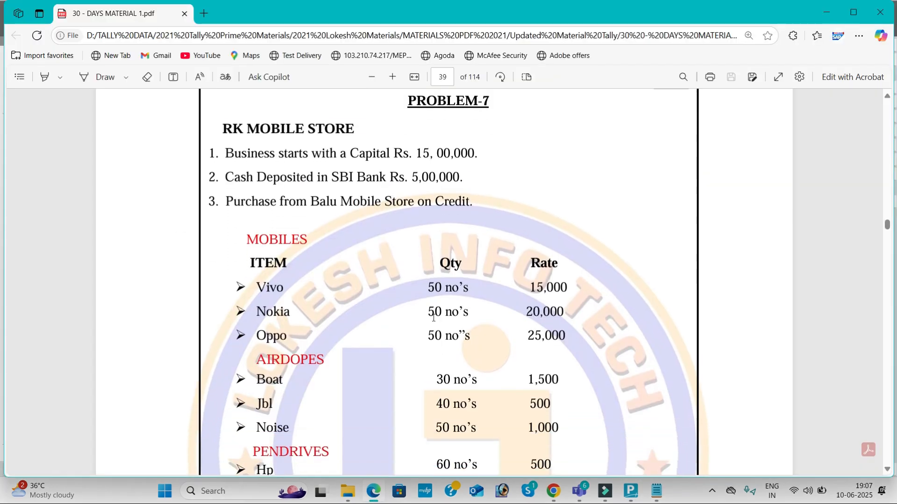
scroll(432, 318, "down", 1)
key("alt+Tab")
type("Balu Mobile Store")
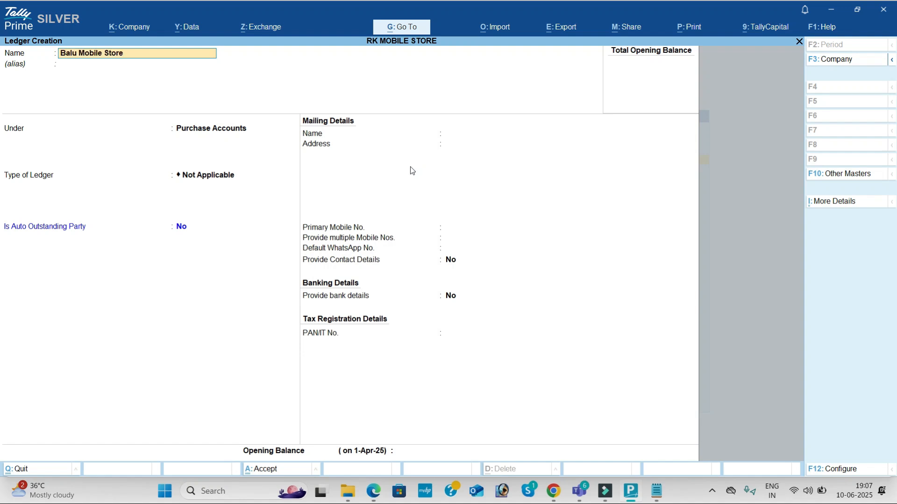
key("Return")
type("Sun")
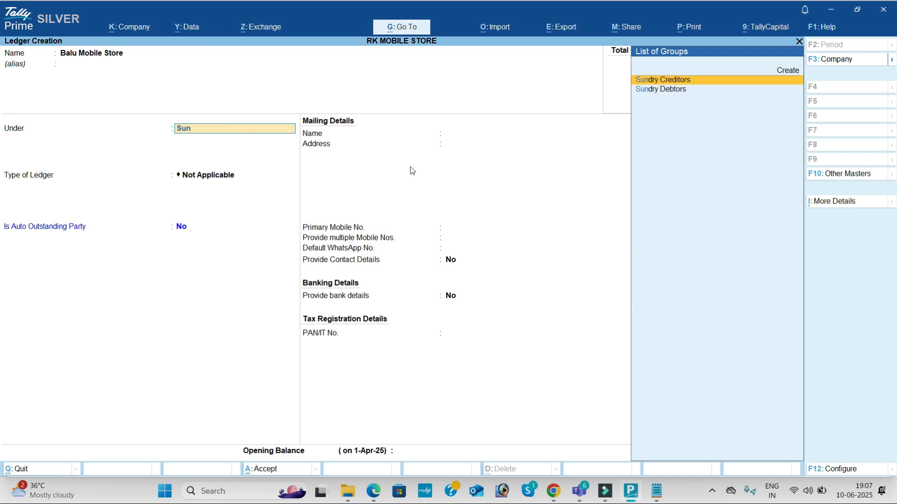
key("Return")
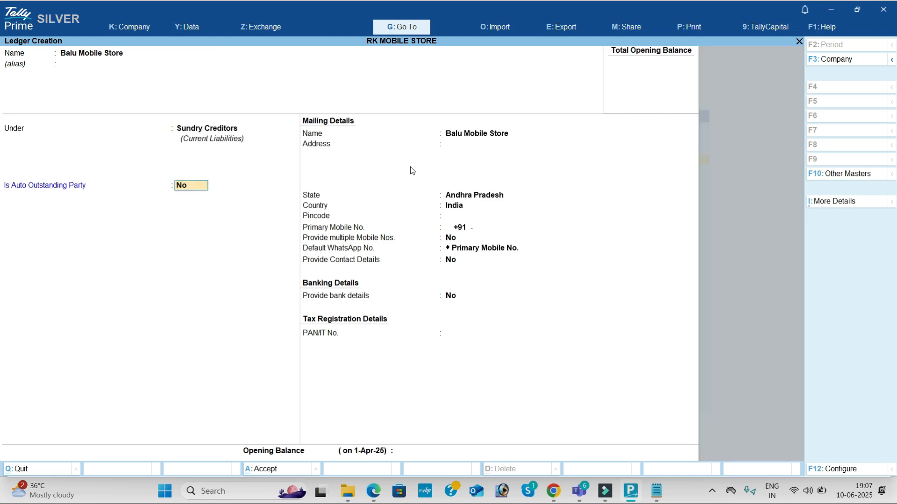
key("Return")
key("Return")
key("Return")
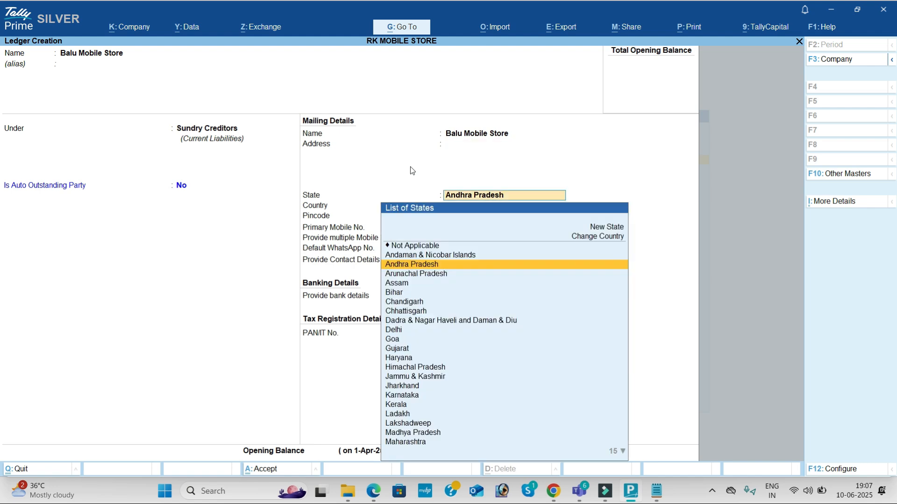
key("ctrl+a")
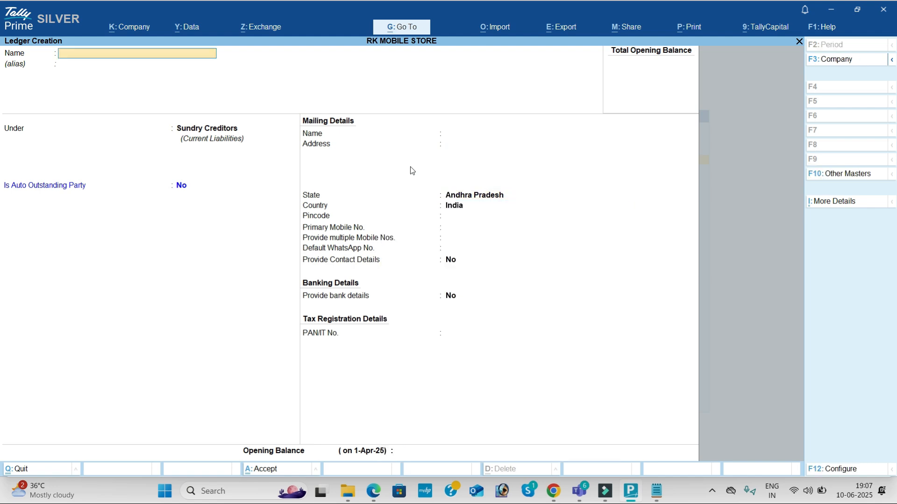
Step: Check transaction 4 in the course PDF and create a Sales ledger under Sales Accounts in Tally Prime
key("alt+Tab")
scroll(340, 217, "down", 10)
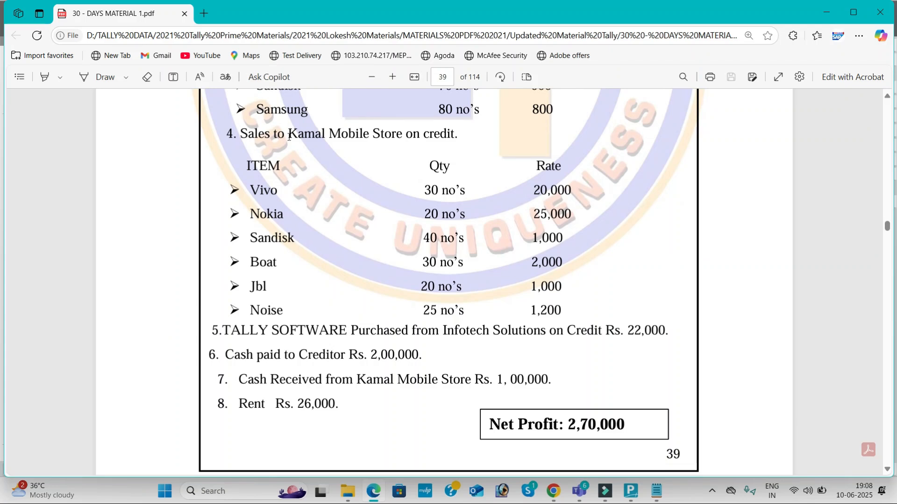
key("alt+Tab")
type("Sales")
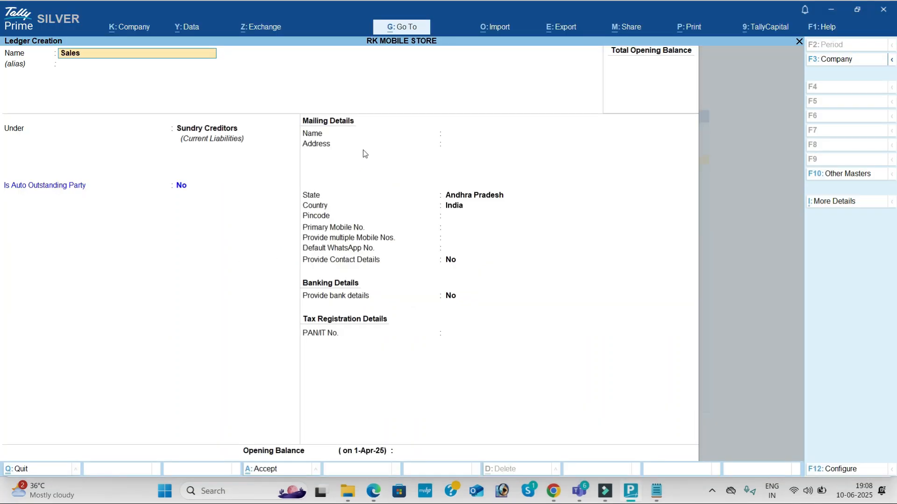
key("Return")
type("sa")
key("Return")
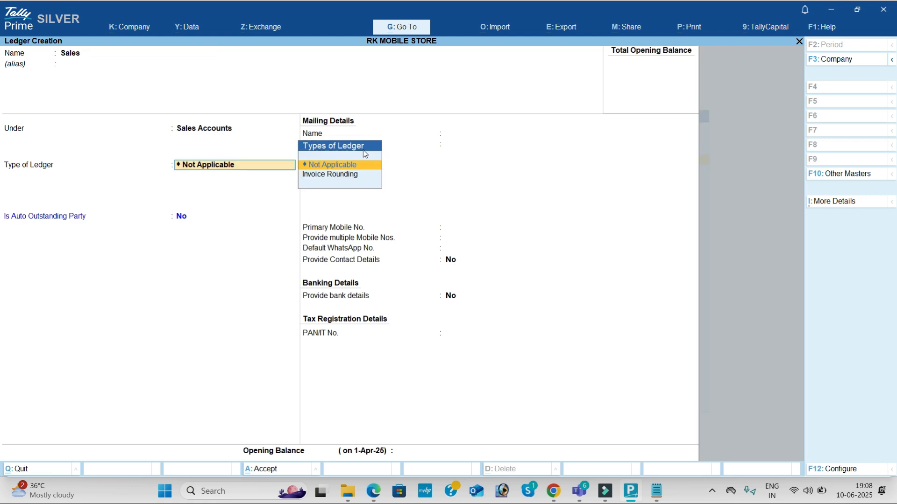
key("ctrl+a")
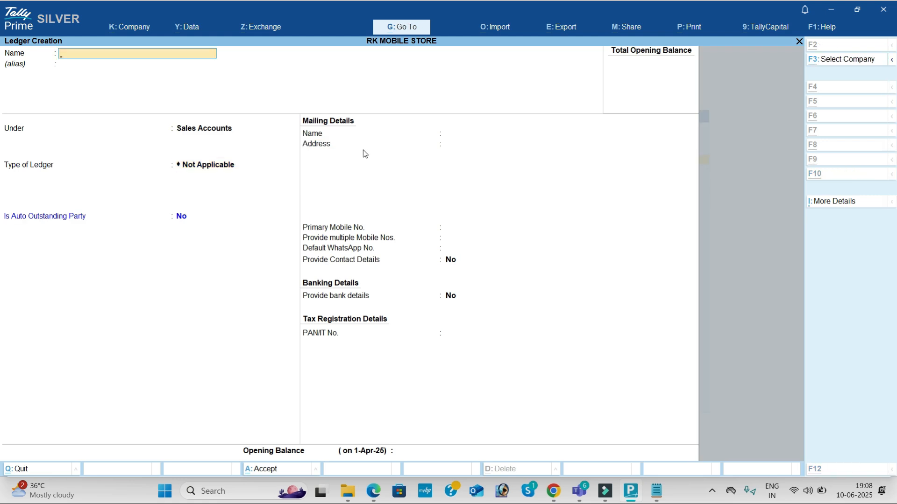
Step: Check the customer in the course PDF and create a Kamal Mobile Store ledger under Sundry Debtors in Tally Prime
key("alt+Tab")
key("alt+Tab")
type("K")
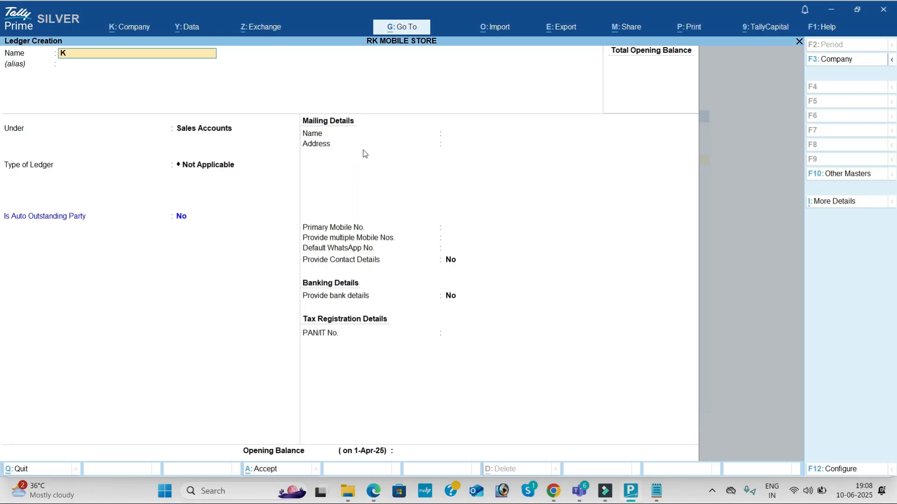
type("amal Mobile Store")
key("Return")
type("Sun")
key("Down")
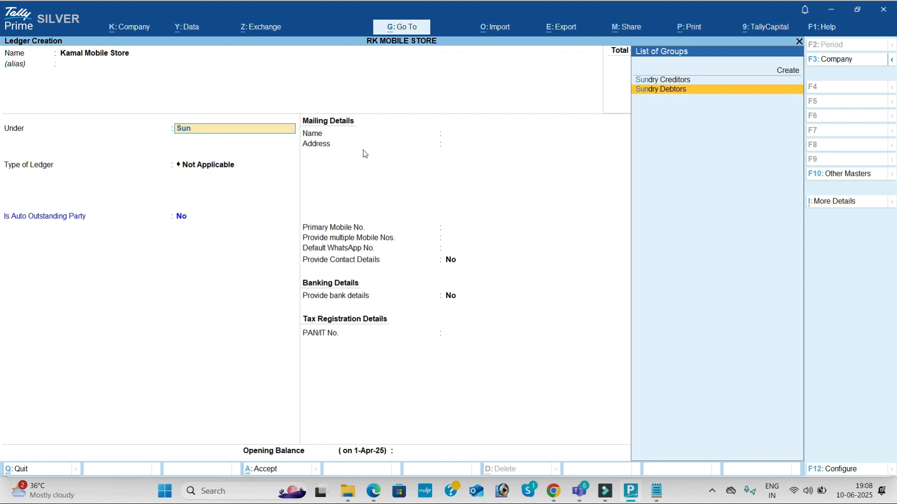
key("Return")
key("ctrl+a")
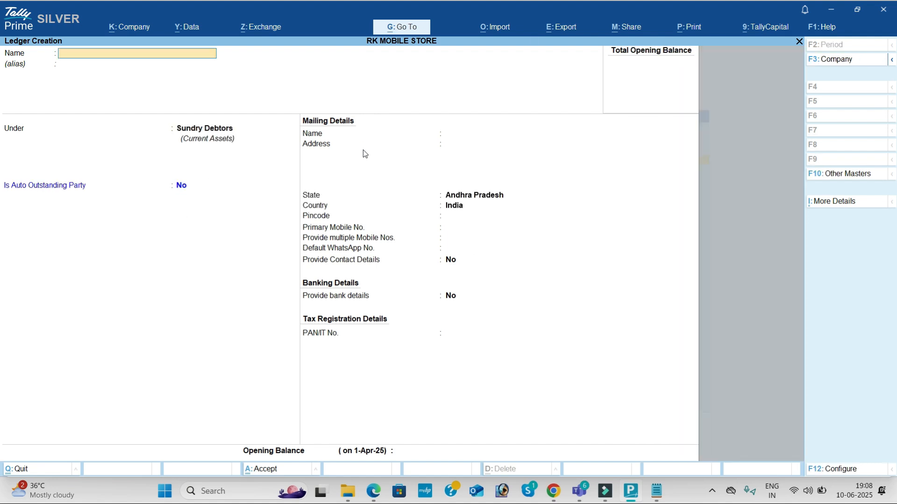
Step: Check transaction 5 in the course PDF and create a Tally Software ledger under Fixed Assets in Tally Prime
key("alt+Tab")
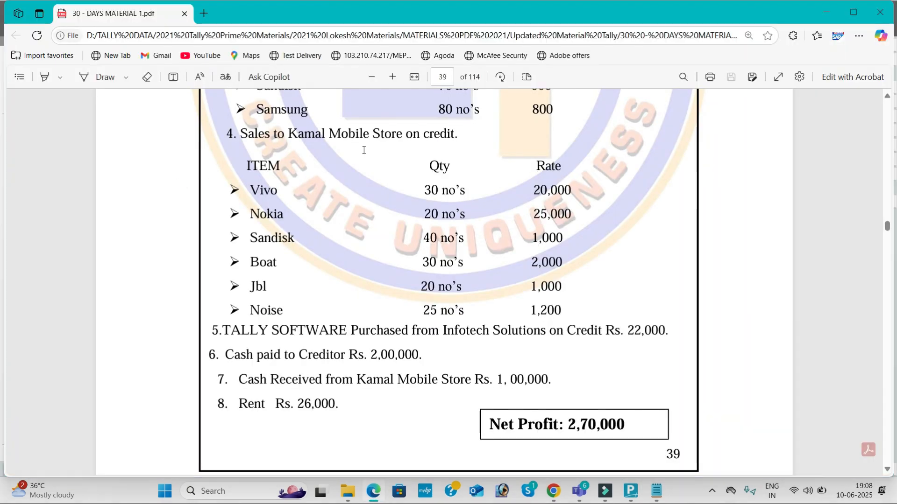
key("alt+Tab")
type("Tally")
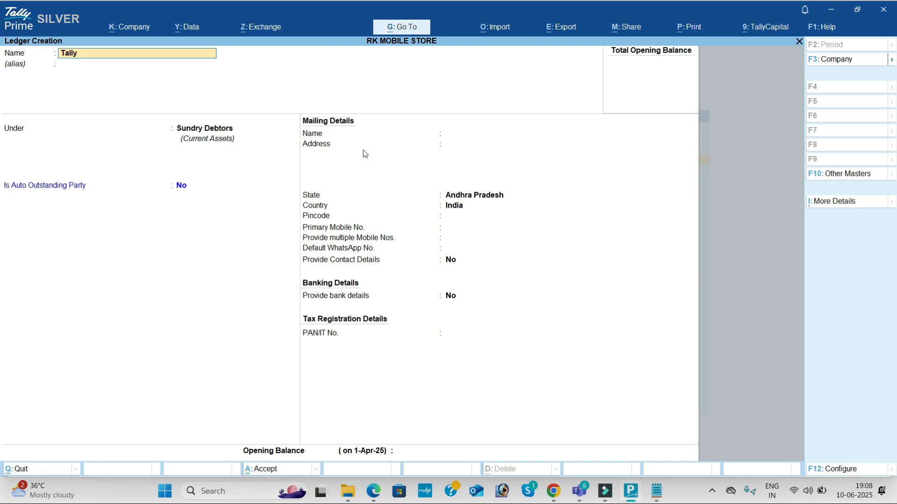
type(" Software")
key("Return")
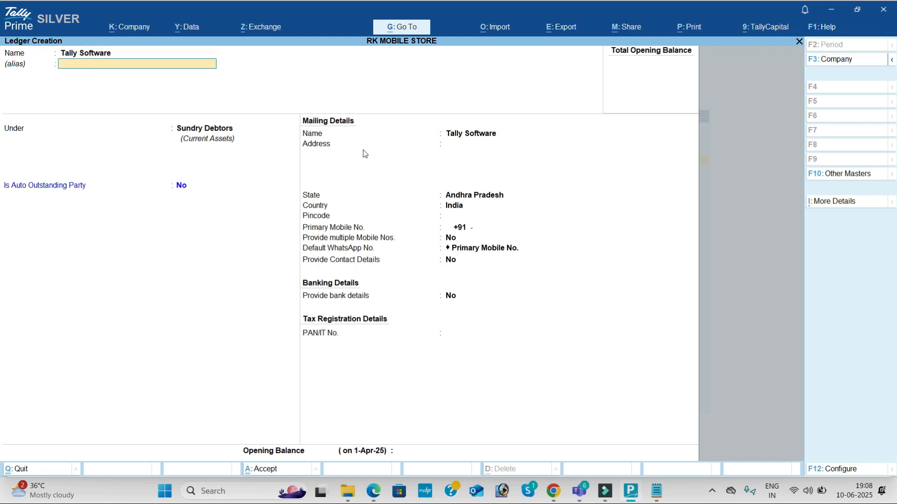
key("Return")
type("Fixed Assets")
key("Return")
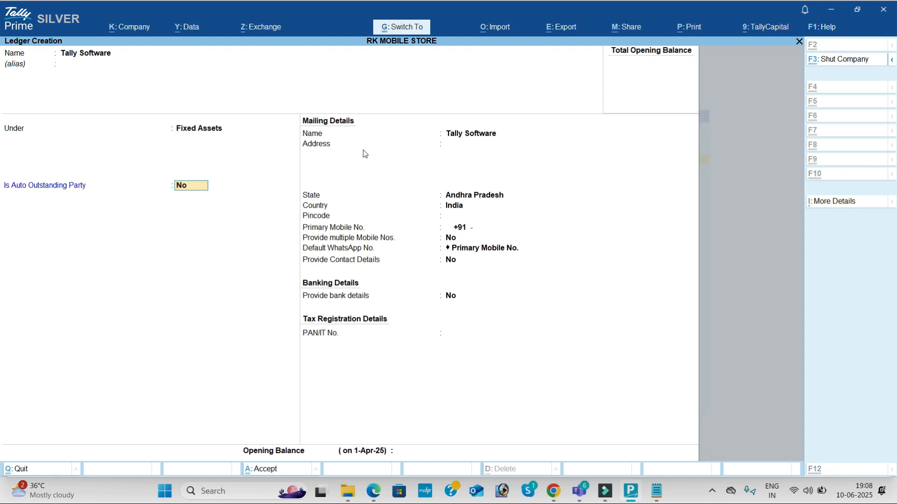
key("ctrl+a")
Step: Check the software supplier in the course PDF and create an Infotech Solutions ledger under Sundry Creditors in Tally Prime
key("alt+Tab")
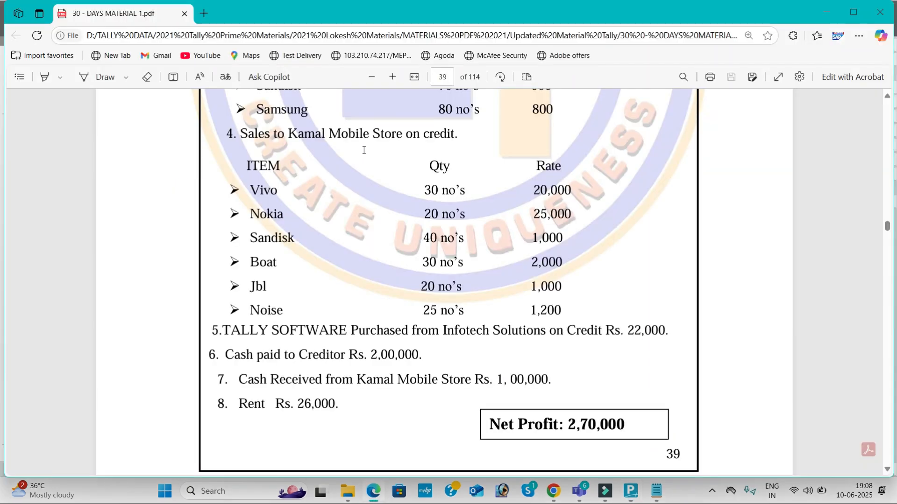
key("alt+Tab")
type("Infotech Sol")
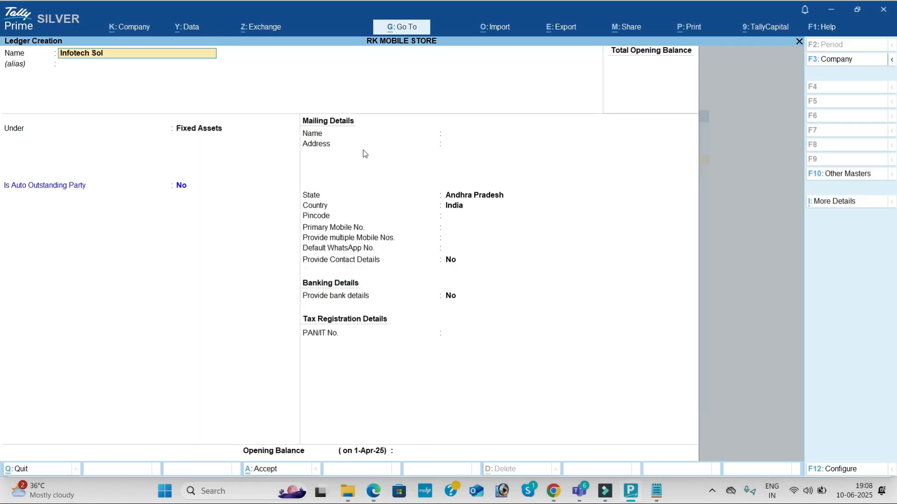
type("utions")
key("Return")
key("Return")
type("Sun")
key("Down")
key("Up")
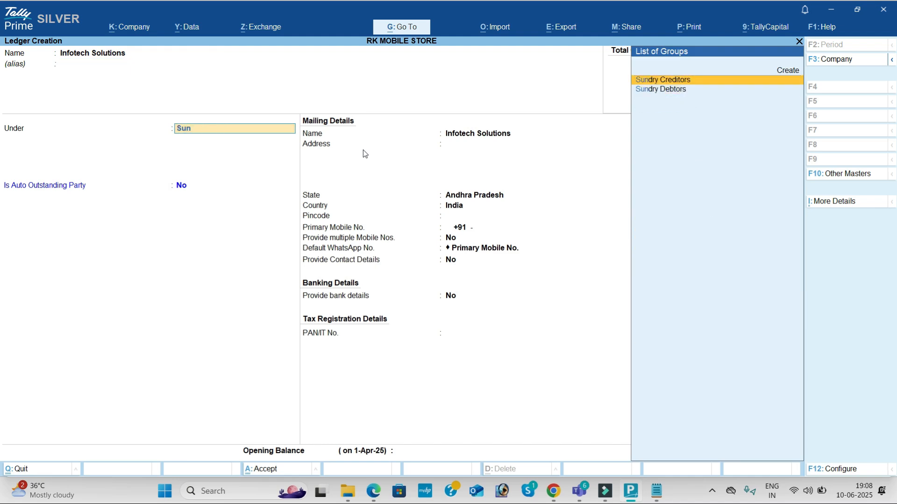
key("Return")
key("ctrl+a")
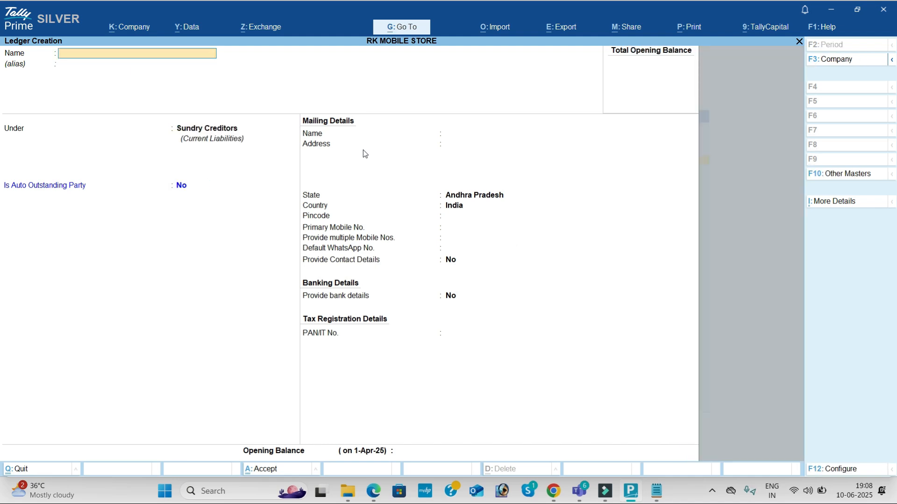
Step: Check the remaining transactions in the course PDF, create a Rent ledger under Indirect Expenses in Tally Prime, and leave ledger creation
key("alt+Tab")
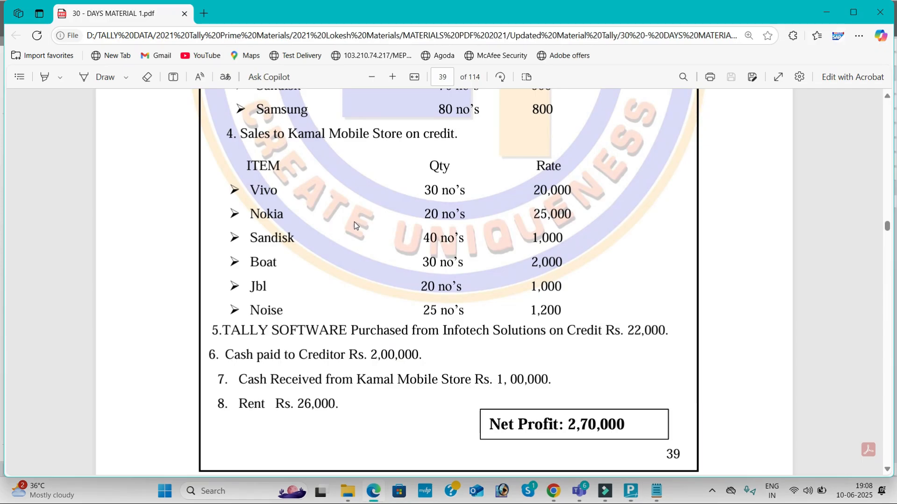
scroll(354, 225, "down", 3)
key("alt+Tab")
type("Rent")
key("Return")
type("Ind")
key("Down")
key("Down")
key("Return")
key("Return")
key("ctrl+a")
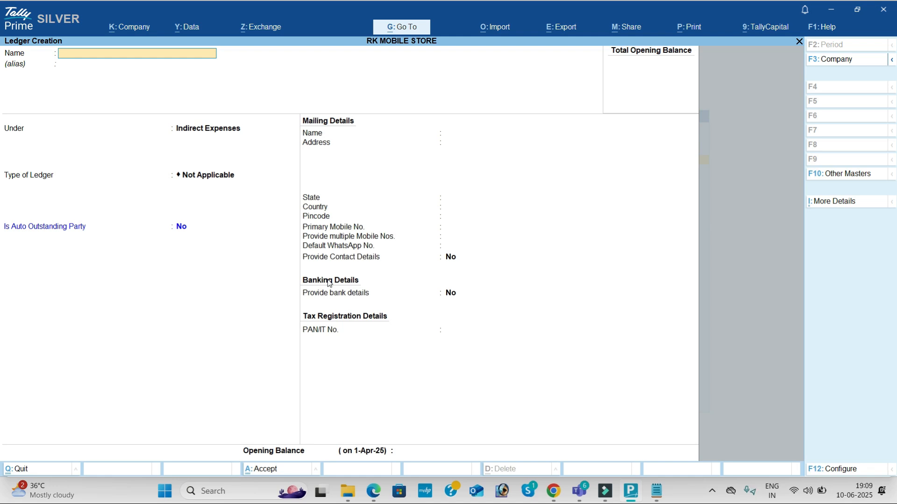
key("Escape")
key("y")
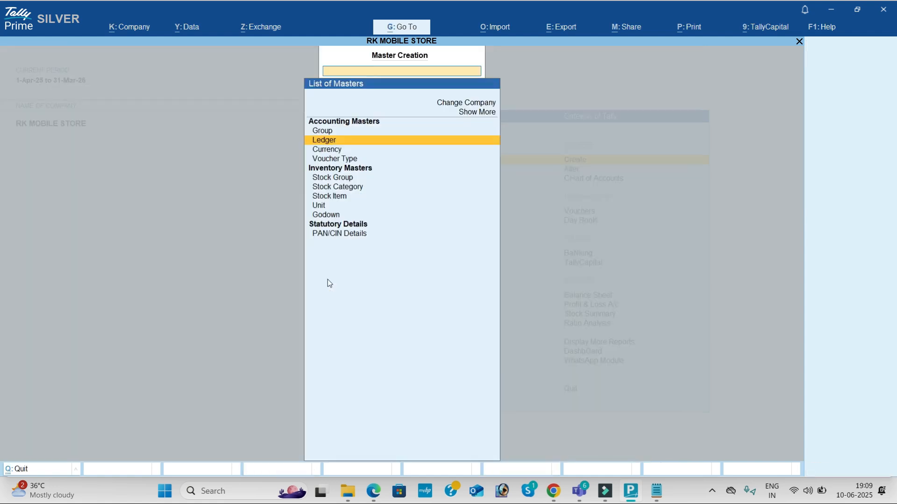
Step: Go through the inventory masters, from Stock Group and Stock Category through Stock Item to Unit
key("Down")
key("Down")
key("Down")
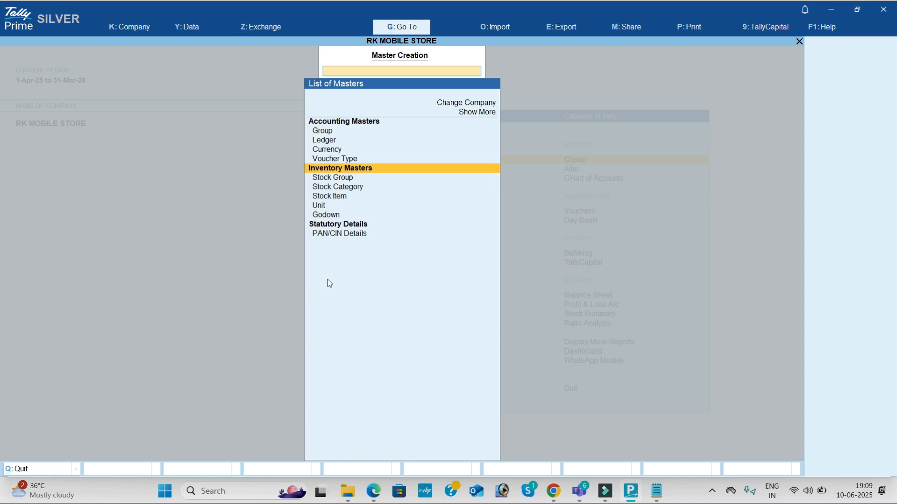
key("Down")
key("Down")
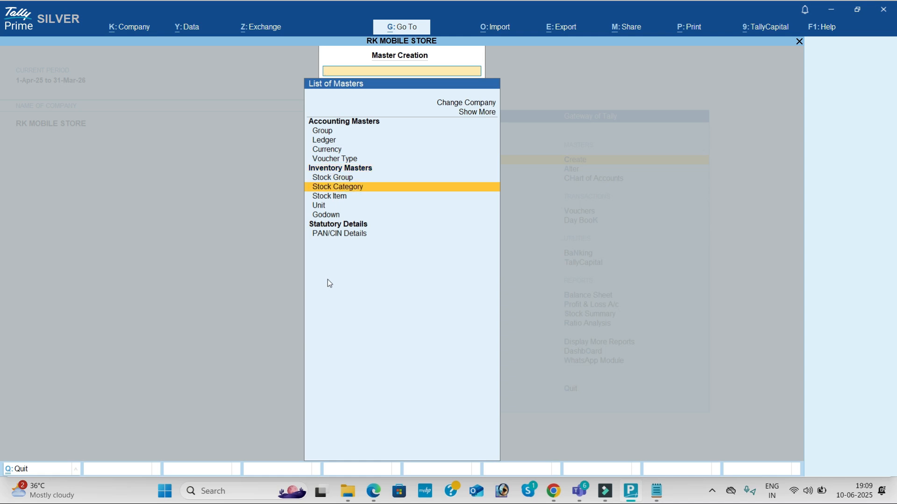
key("Down")
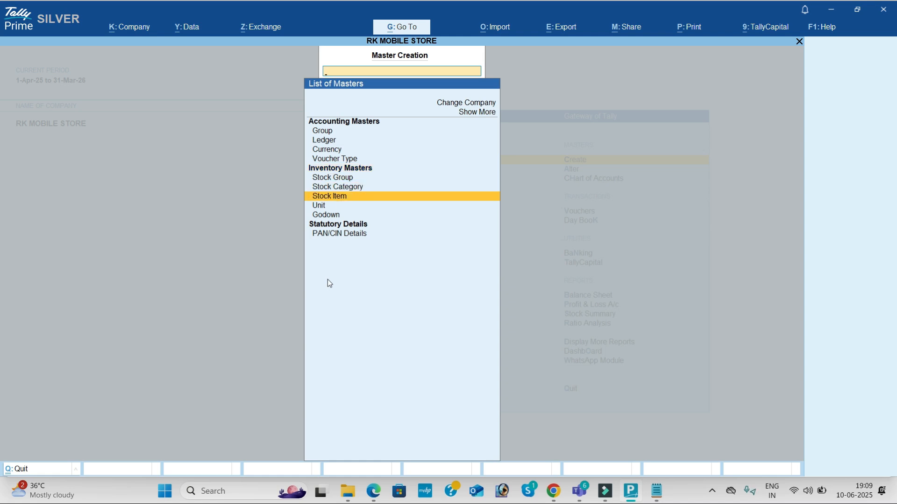
key("Down")
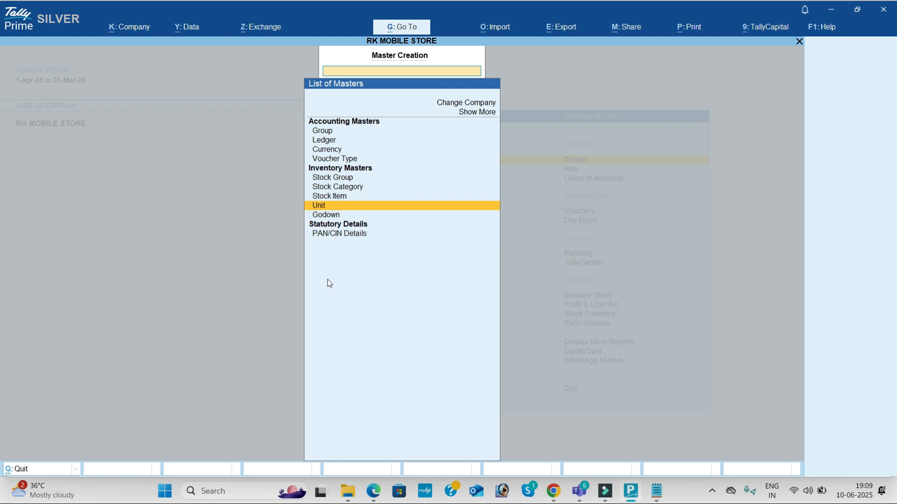
Step: Switch to the course PDF and examine the quantity unit used for the purchased items
key("alt+Tab")
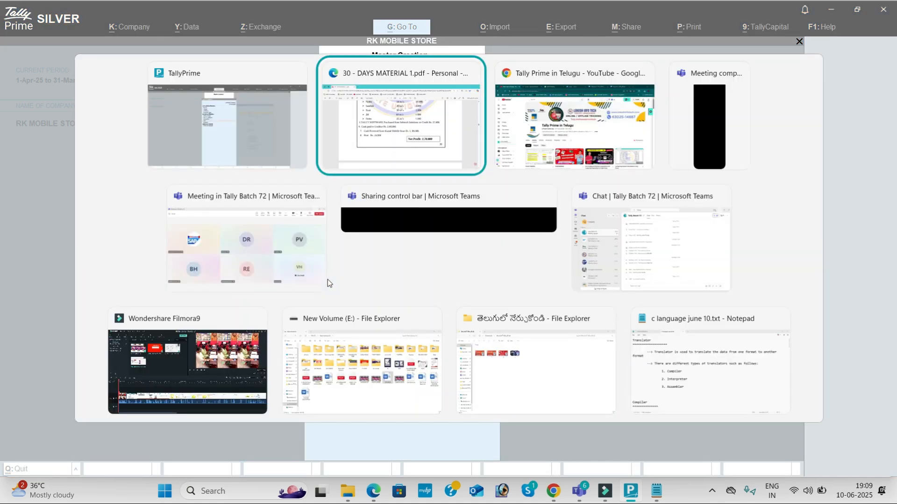
key("alt+Tab")
key("alt+Tab")
key("alt+Tab")
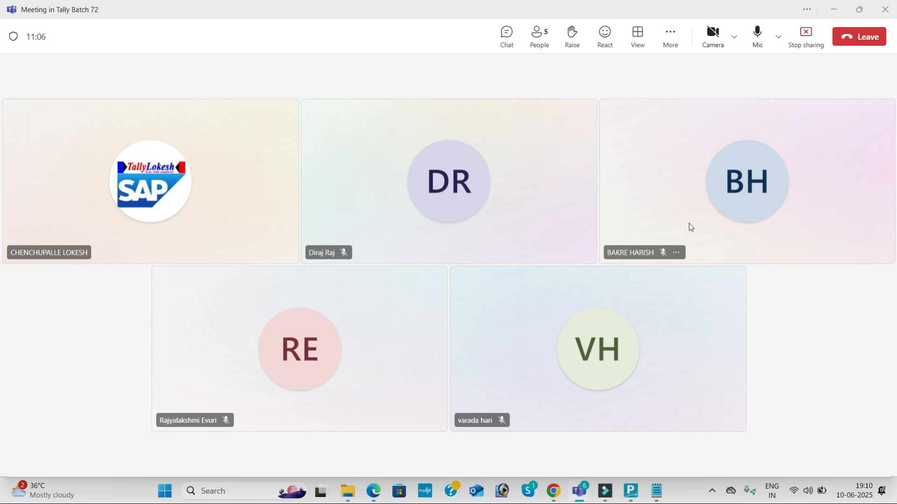
key("alt+Tab")
key("alt+Tab")
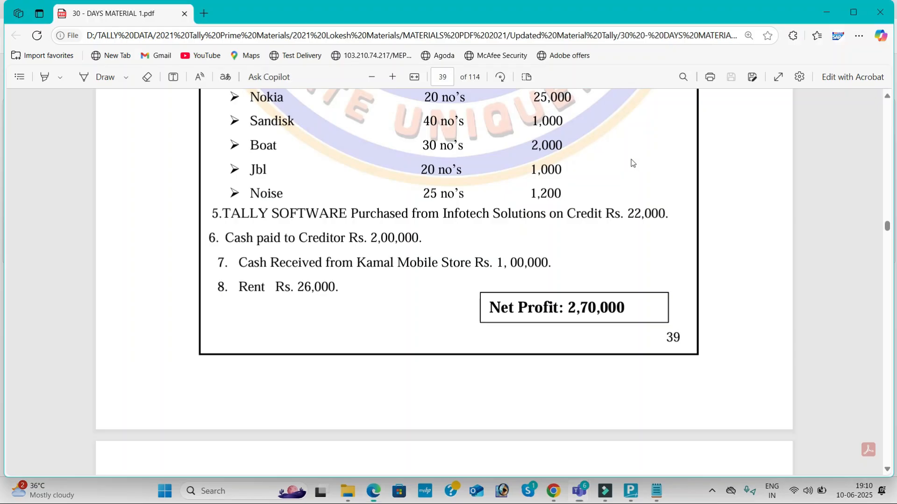
scroll(591, 191, "up", 10)
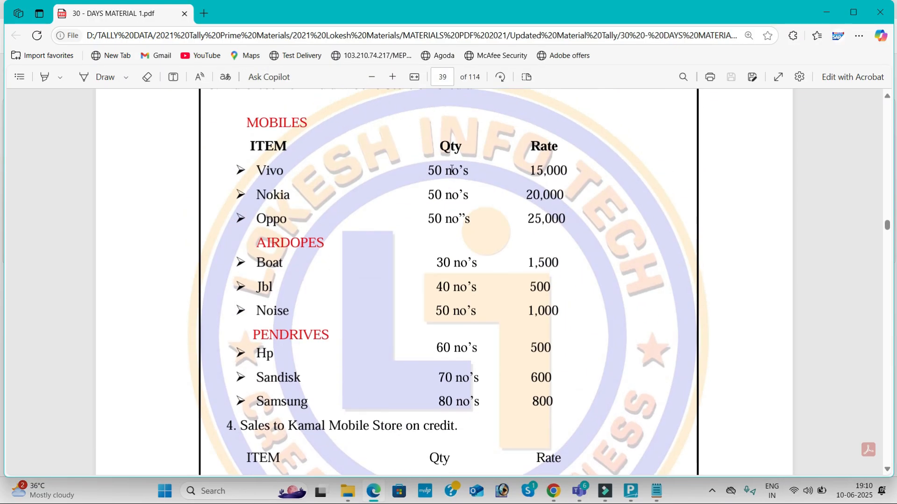
double_click(452, 171)
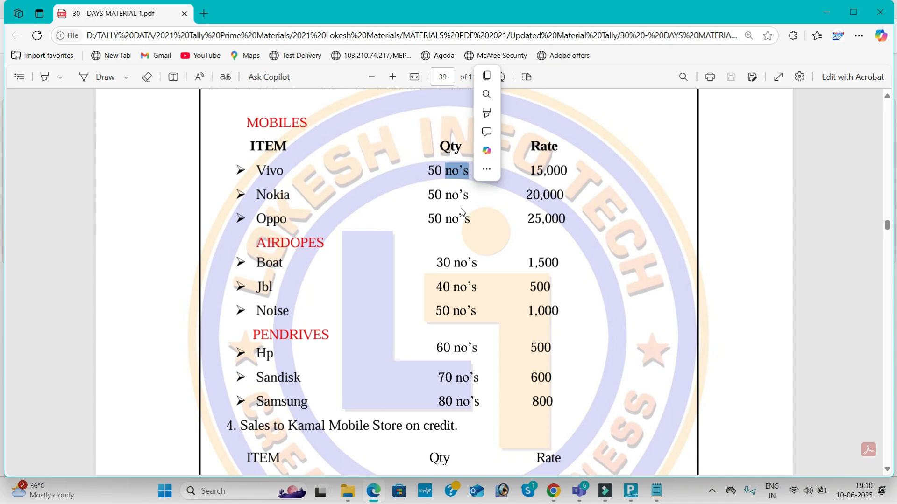
left_click(457, 194)
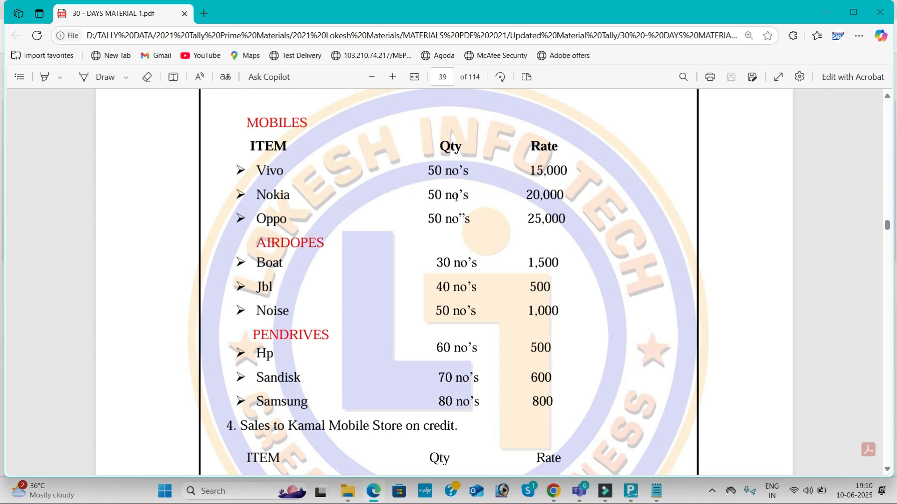
Step: Create a simple unit in Tally Prime with symbol nos, formal name Numbers and 0 decimal places
key("alt+Tab")
left_click(455, 197)
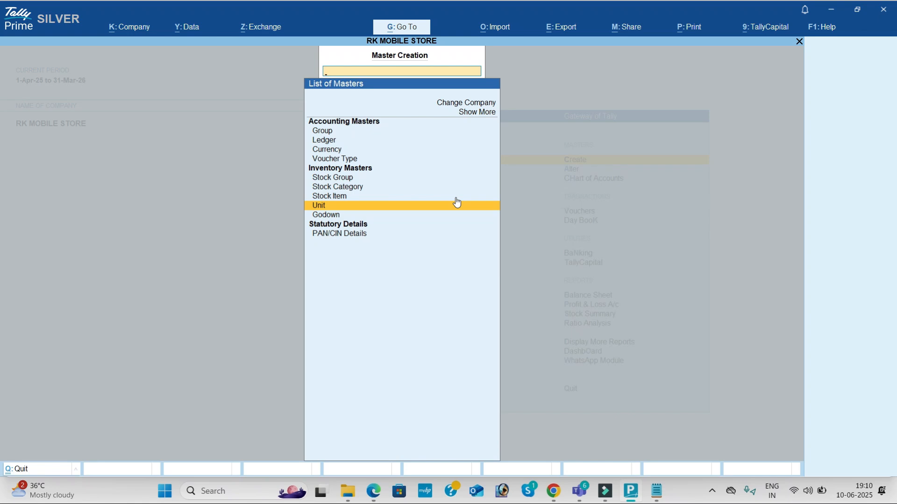
left_click(457, 202)
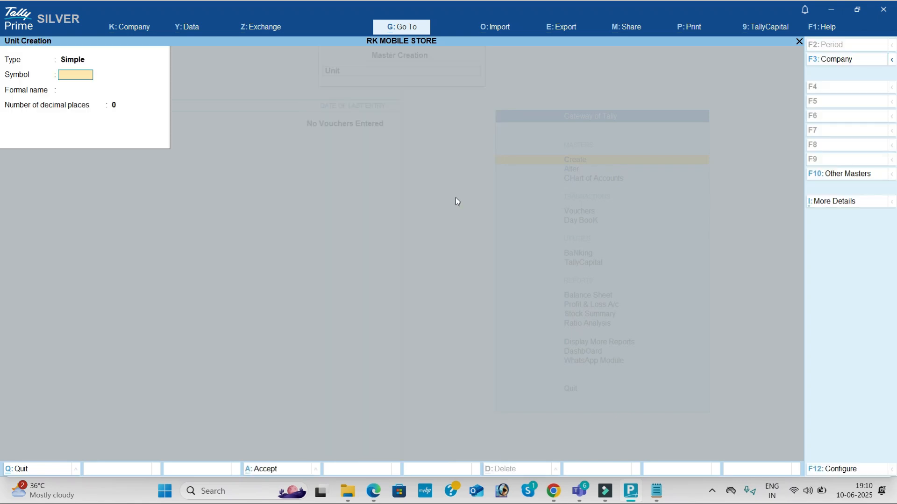
type("nos")
key("Return")
type("Numb")
key("Return")
key("Return")
key("Return")
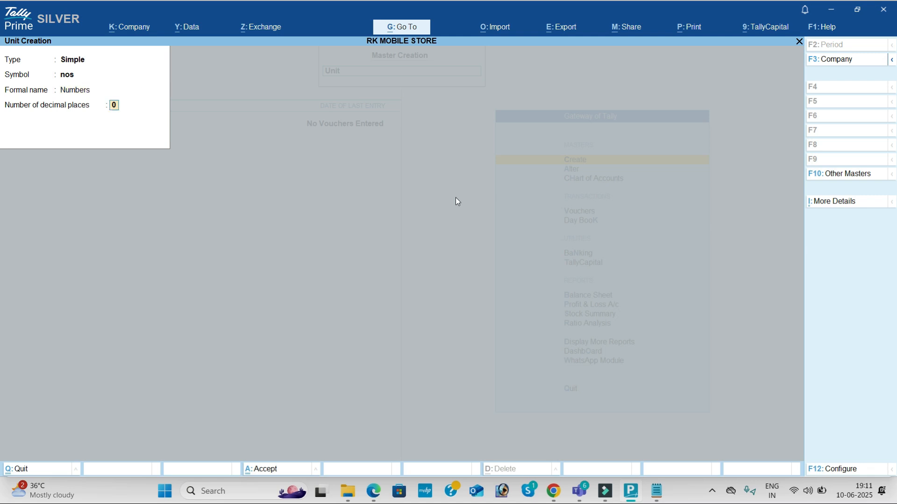
Step: Create a simple unit for bottles with the symbol bt and 0 decimal places
type("bt")
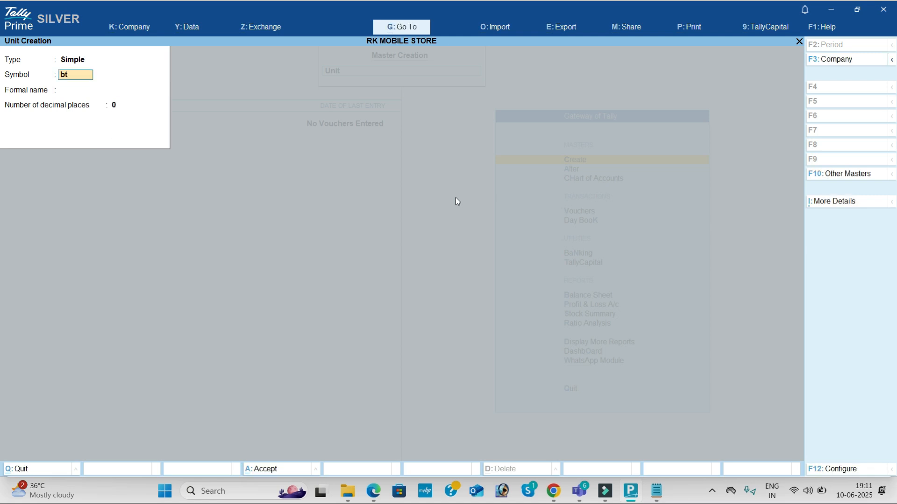
key("Return")
type("Bottles")
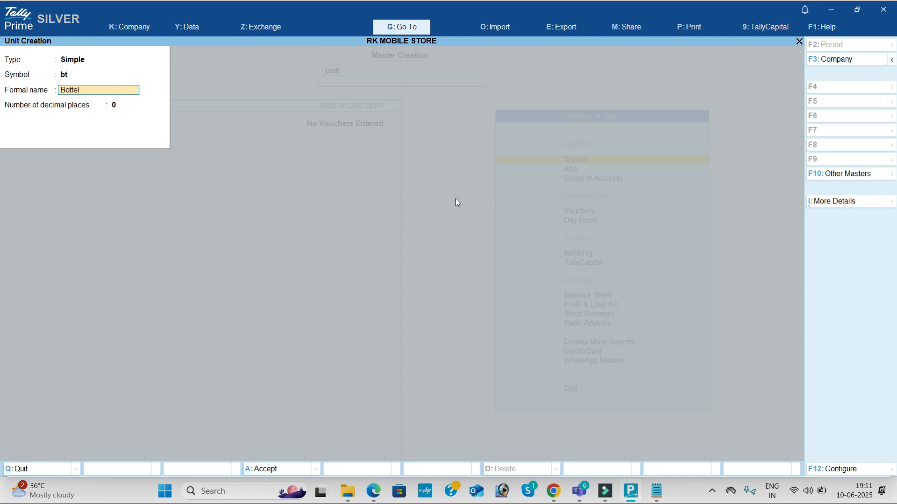
key("Return")
key("Return")
key("Return")
Step: Create another simple unit with the symbol bx and enter its formal name
type("bx")
key("Return")
type("B")
key("Return")
key("Return")
key("Return")
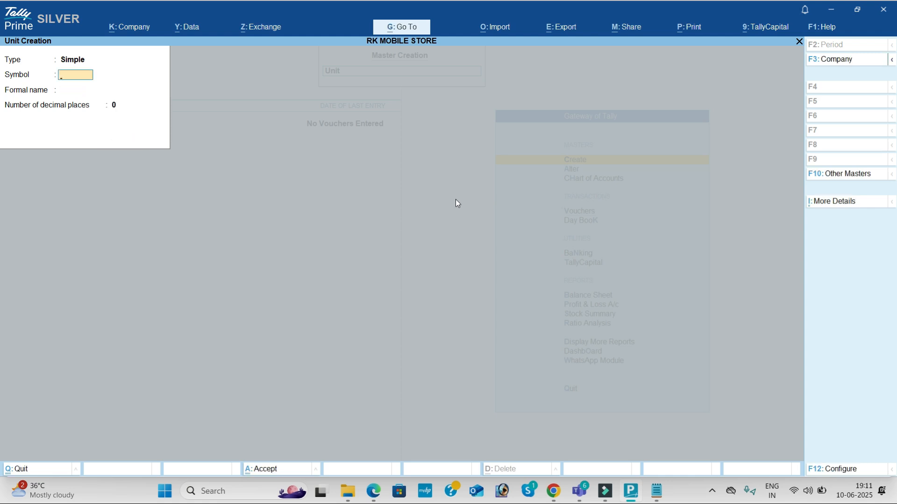
Step: Create a simple unit with symbol kg, formal name Killograms and 0 decimal places, and leave unit creation
type("kg")
key("Return")
type("Killograms")
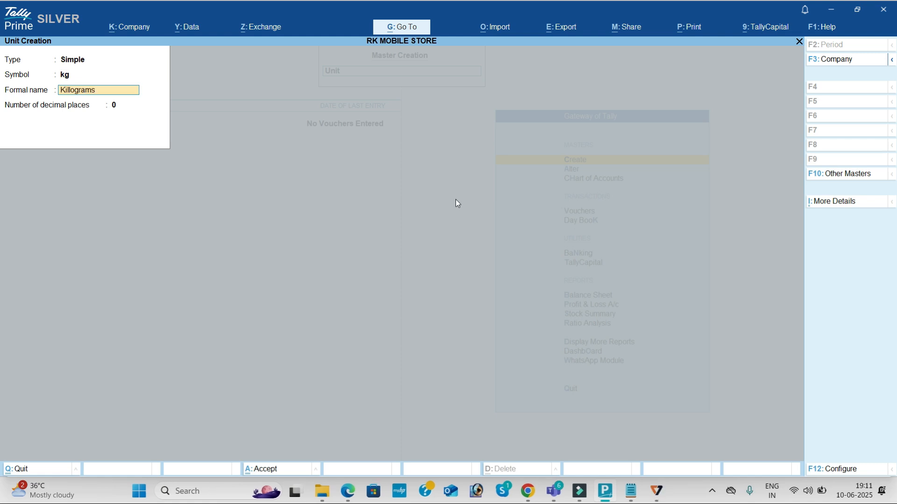
key("Return")
key("Return")
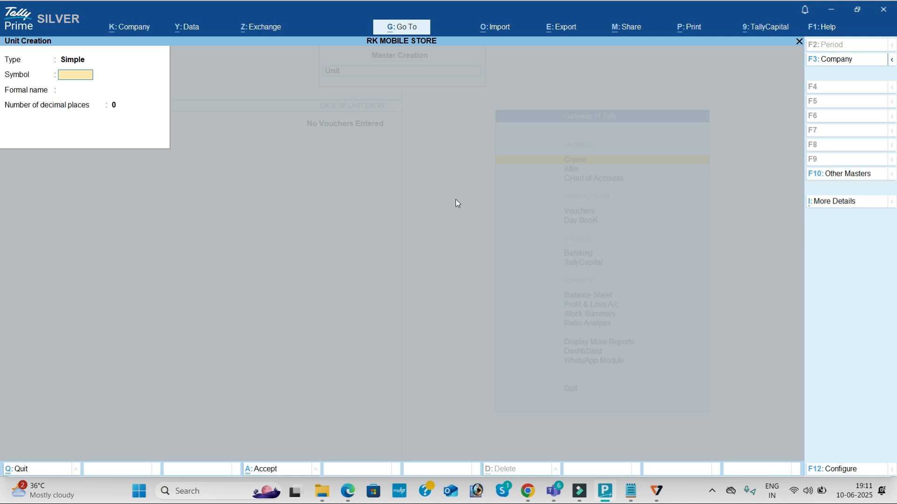
key("Escape")
key("Return")
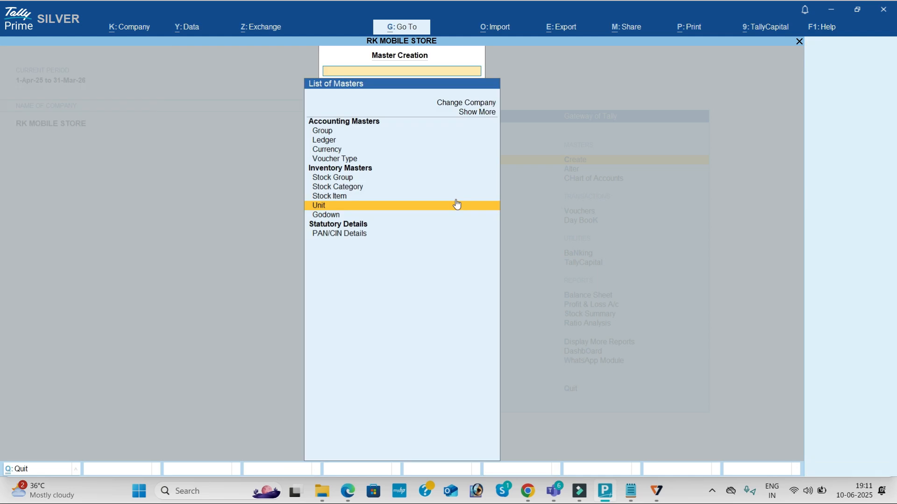
Step: Open stock group creation and check the Mobiles, Airdopes and Pendrives headings in the course PDF
key("Up")
key("Up")
key("Up")
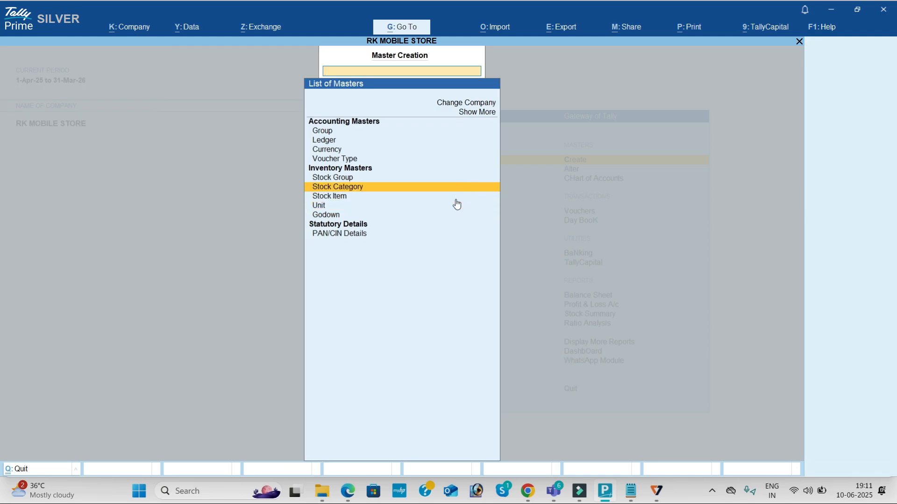
key("Return")
key("alt+Tab")
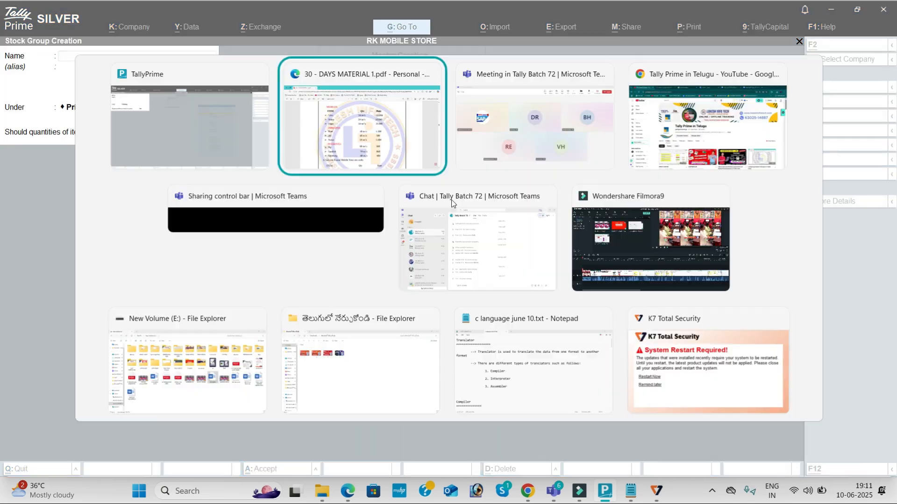
left_click_drag(244, 181, 308, 185)
left_click_drag(256, 300, 326, 303)
left_click_drag(252, 394, 335, 392)
key("alt+Tab")
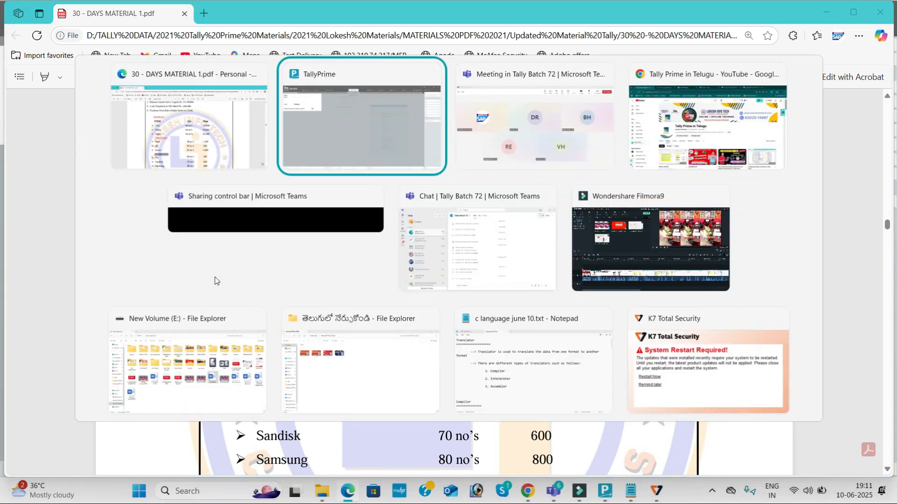
Step: Create a stock group named Mobiles under Primary in Tally Prime
type("Mobil")
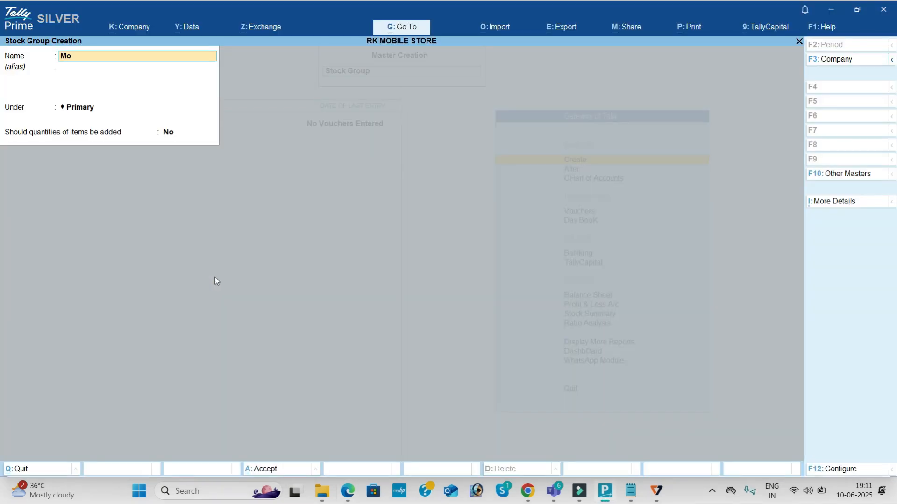
key("Return")
key("Return")
key("Return")
key("Return")
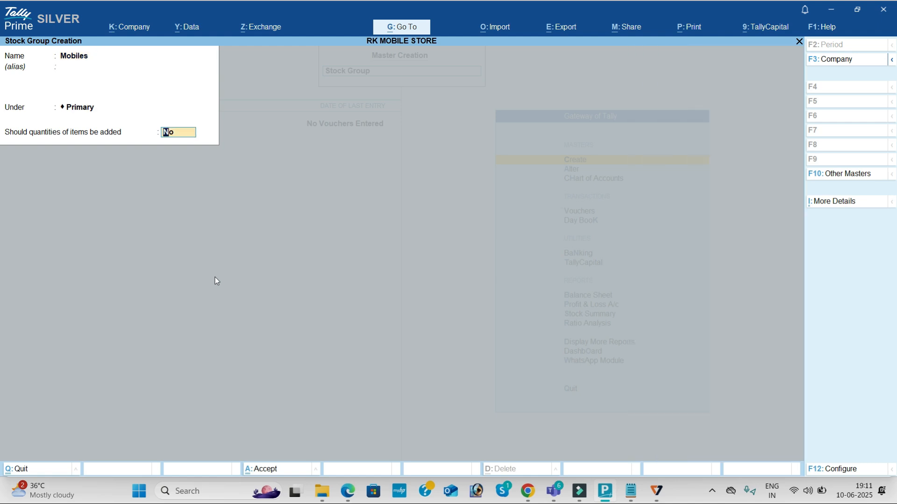
Step: Create a stock group named Pendrives under Primary
type("P")
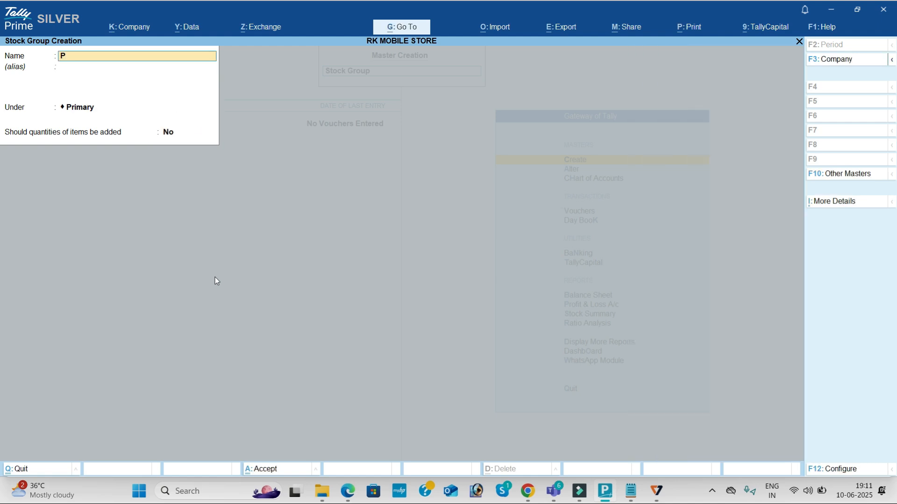
type("endrives")
key("Return")
key("Return")
key("Return")
key("Return")
Step: Create a stock group named Airdopes under Primary
type("Airdope")
key("Return")
key("Return")
key("Return")
key("Return")
Step: Check the items under the Mobiles heading in the course PDF, and open stock item creation in Tally Prime
key("alt+Tab")
left_click_drag(239, 184, 303, 183)
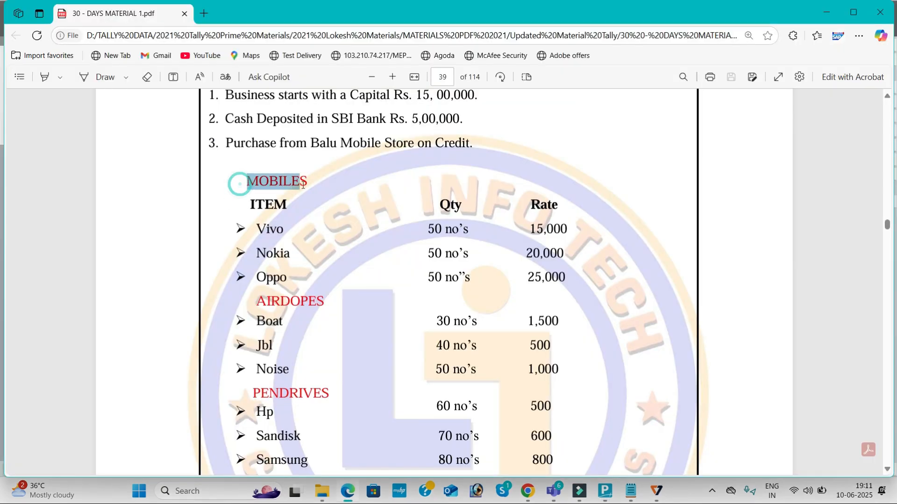
scroll(303, 187, "down", 1)
left_click_drag(248, 251, 332, 252)
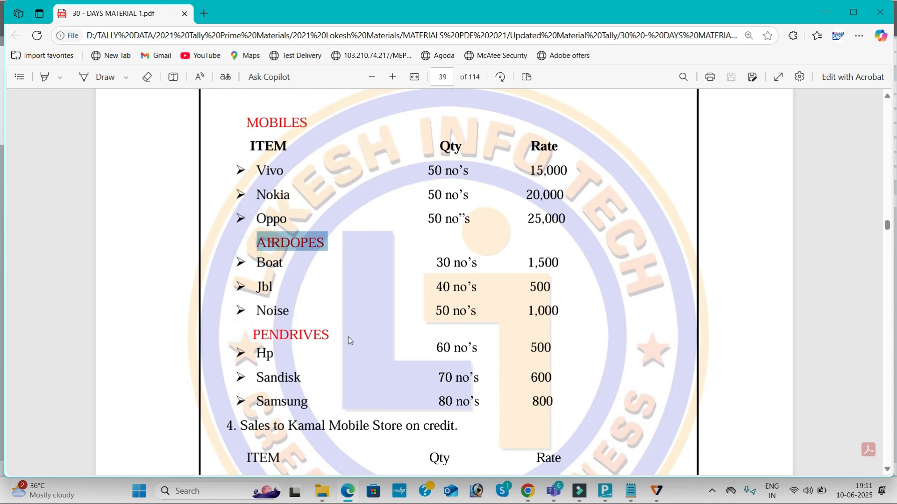
left_click(318, 315)
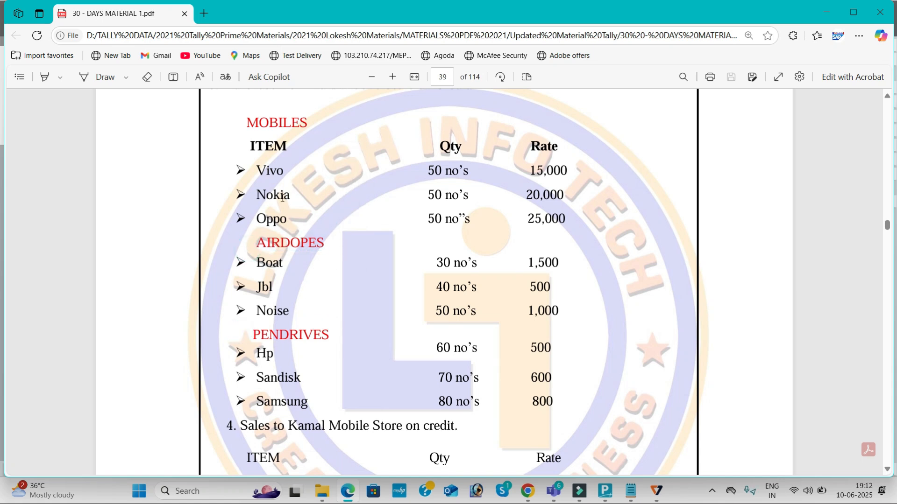
left_click_drag(256, 169, 286, 213)
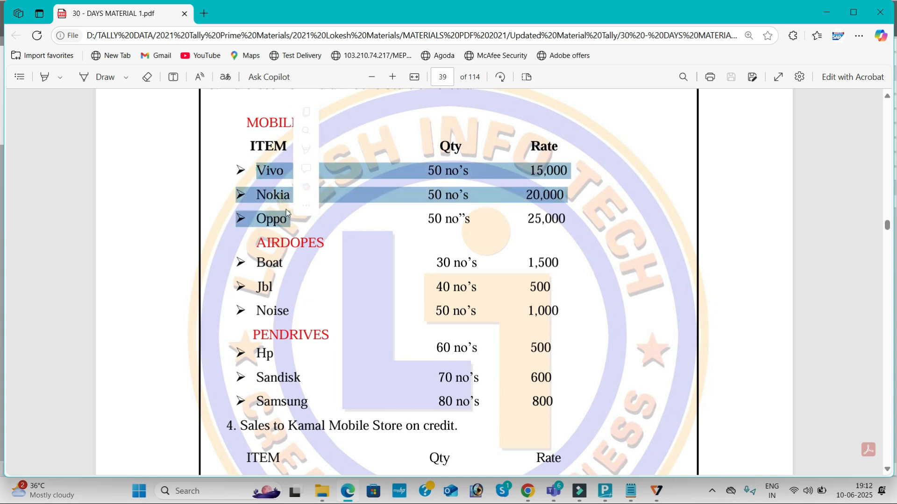
key("alt+Tab")
key("Escape")
key("Return")
key("Down")
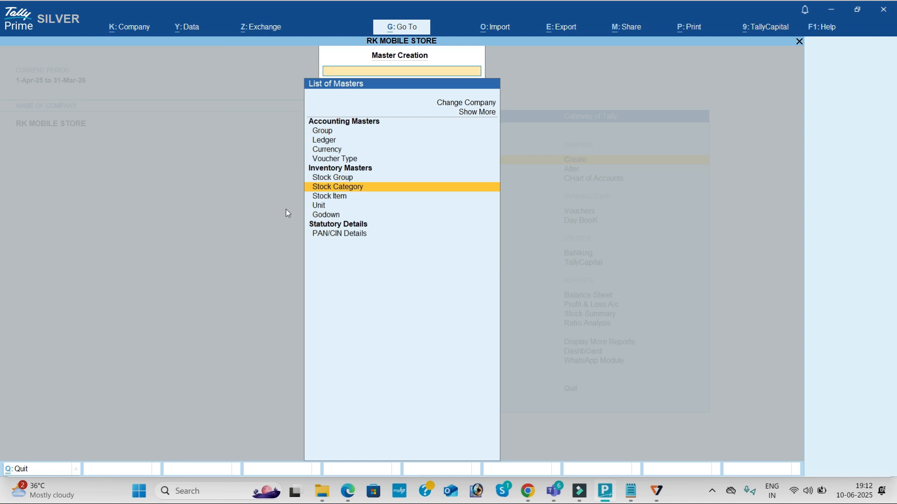
key("Down")
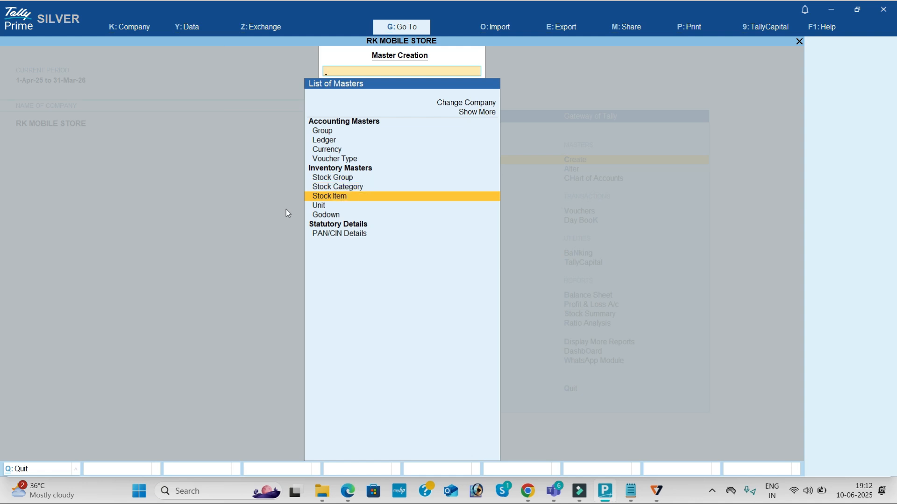
key("Return")
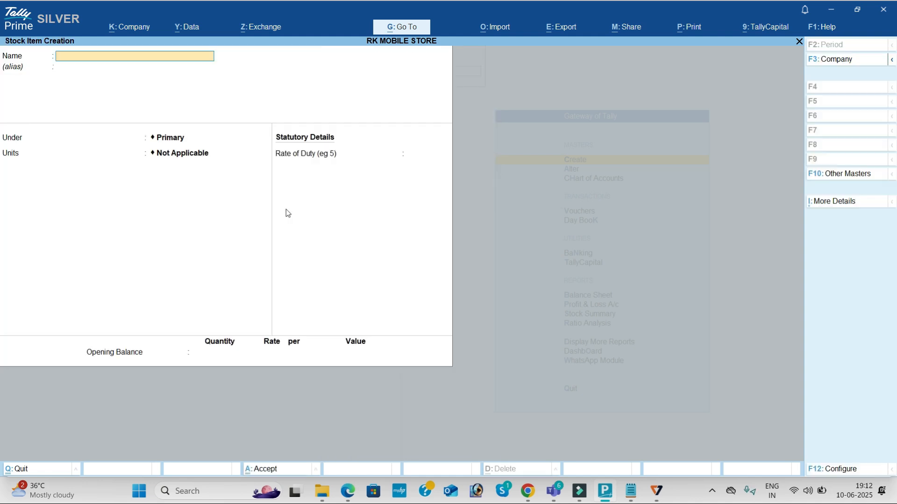
Step: Review the Mobiles heading with its item names and quantity units in the course PDF
key("alt+Tab")
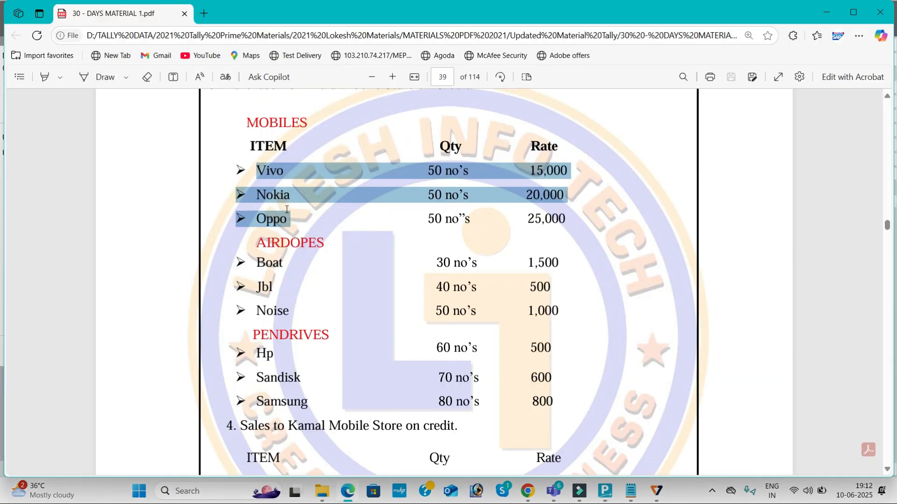
left_click(286, 209)
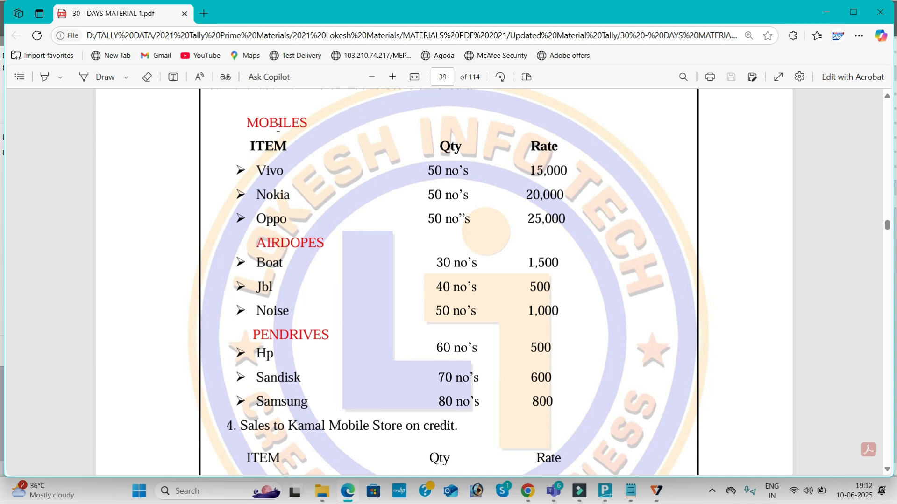
left_click_drag(247, 123, 308, 125)
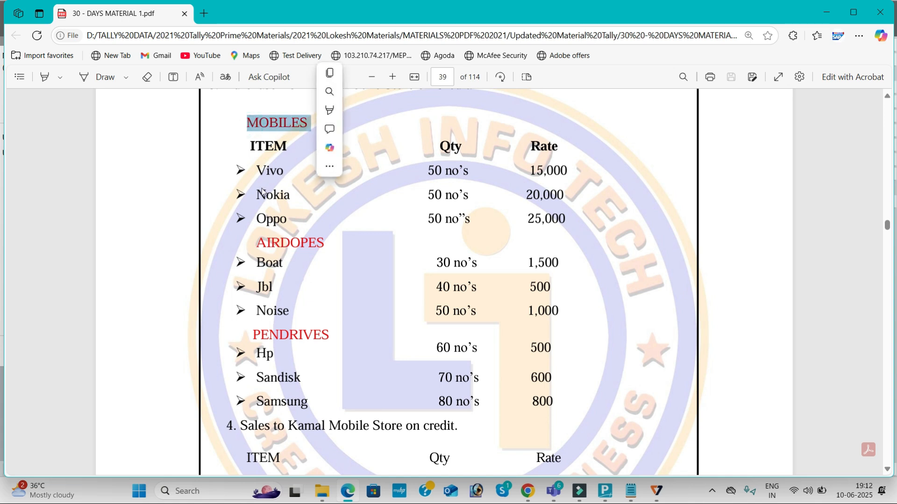
left_click_drag(260, 191, 289, 197)
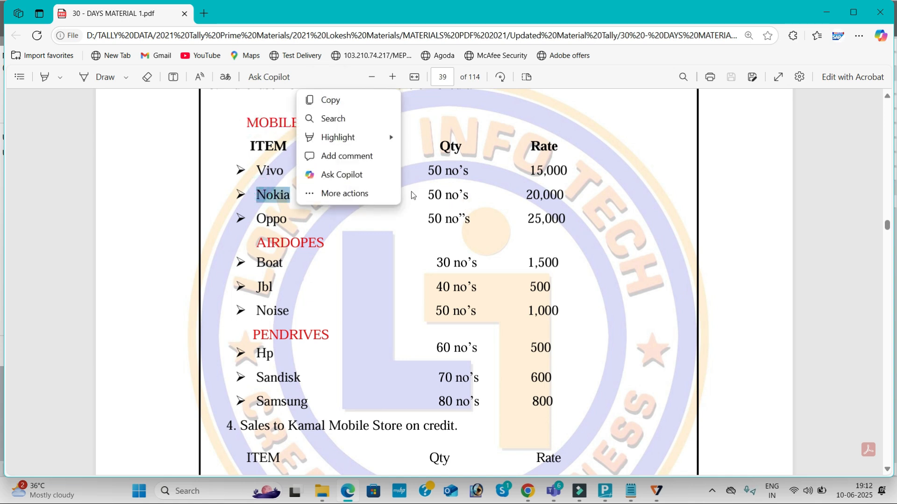
left_click_drag(248, 123, 290, 124)
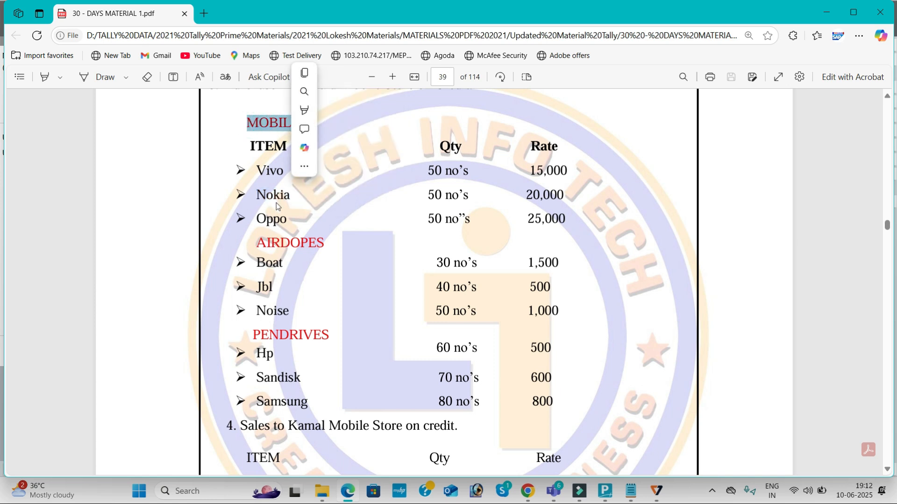
left_click_drag(428, 219, 471, 220)
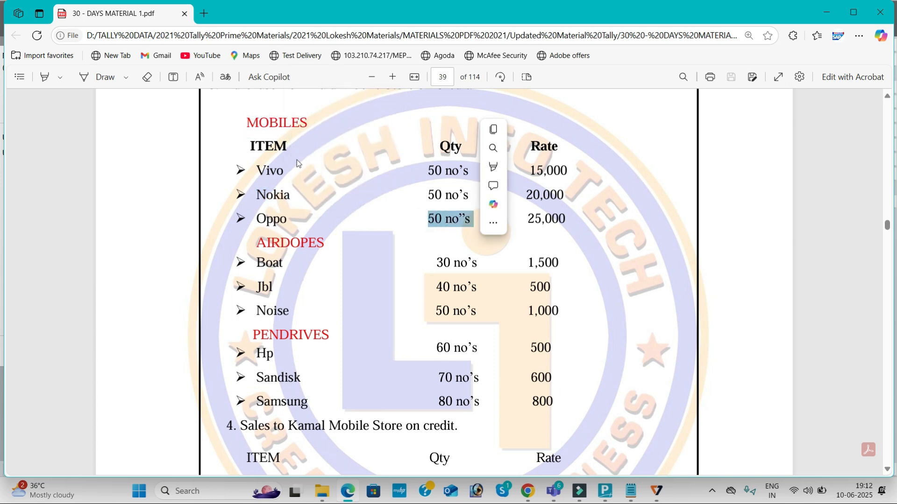
left_click(247, 131)
left_click_drag(247, 131, 307, 126)
Step: Return to Tally Prime, name the new stock item Vivo and place it under the Mobiles group
key("alt+Tab")
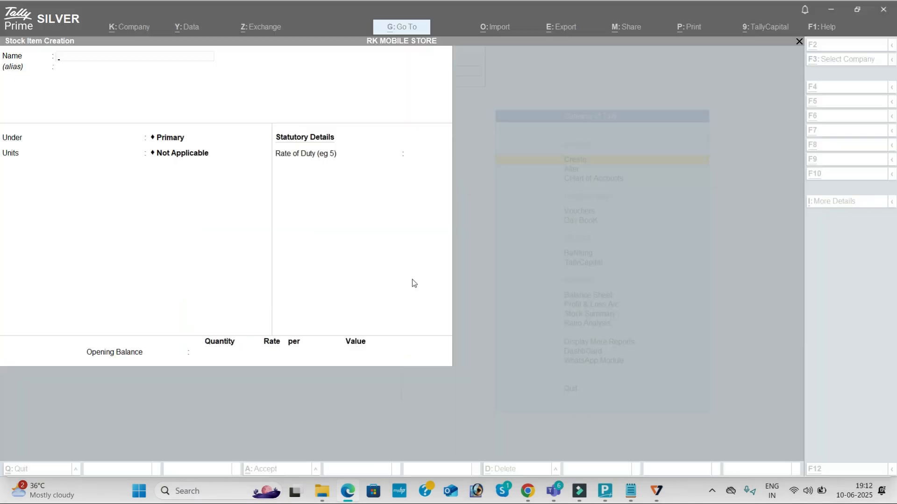
type("Vivo")
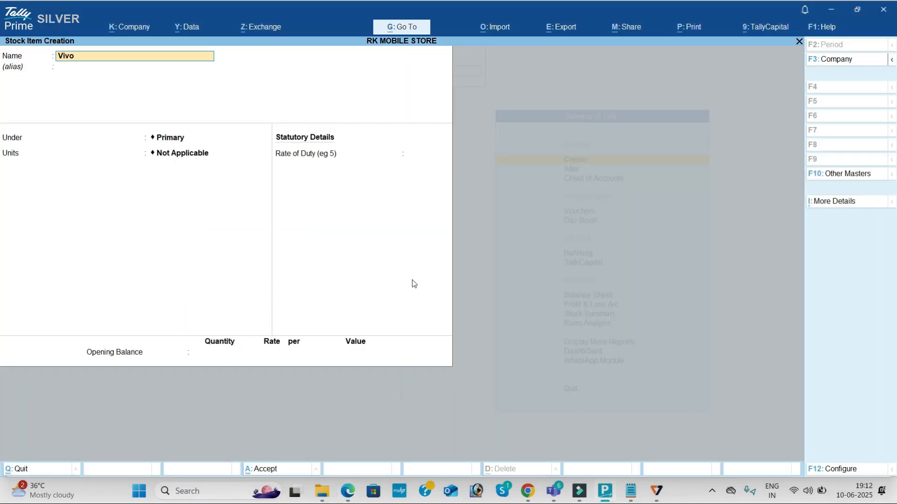
key("Return")
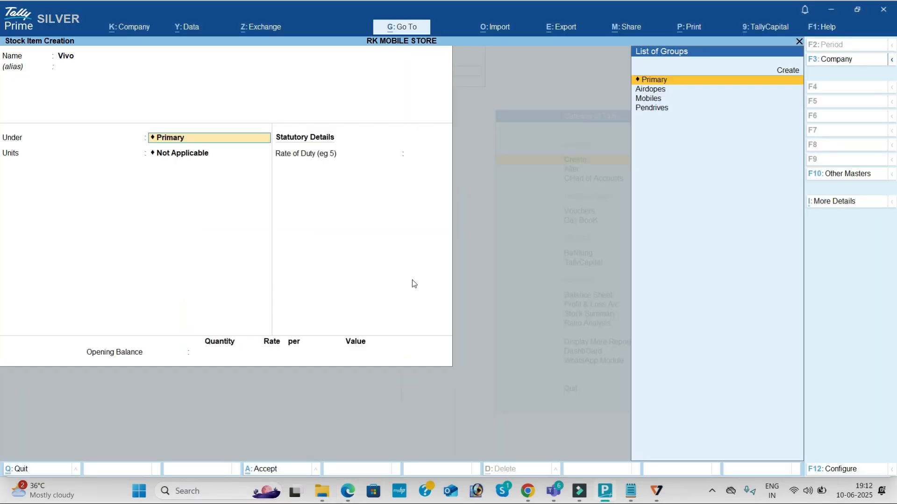
key("Down")
key("Down")
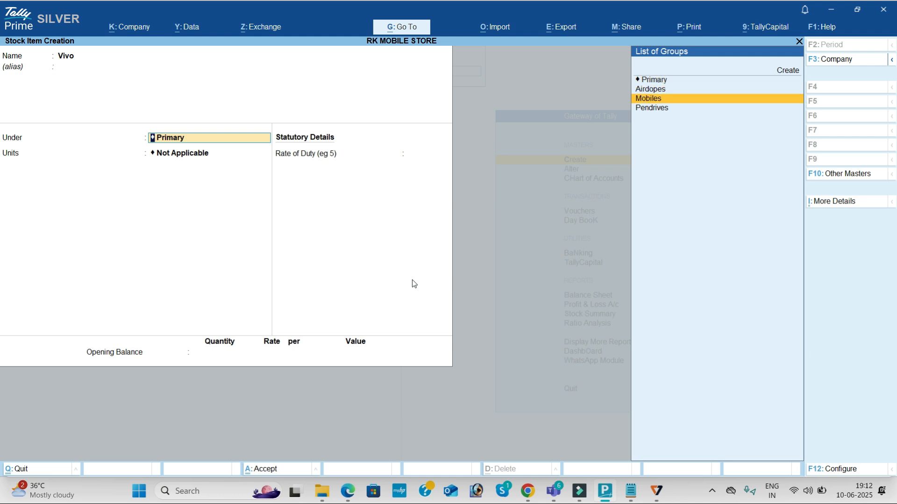
key("Return")
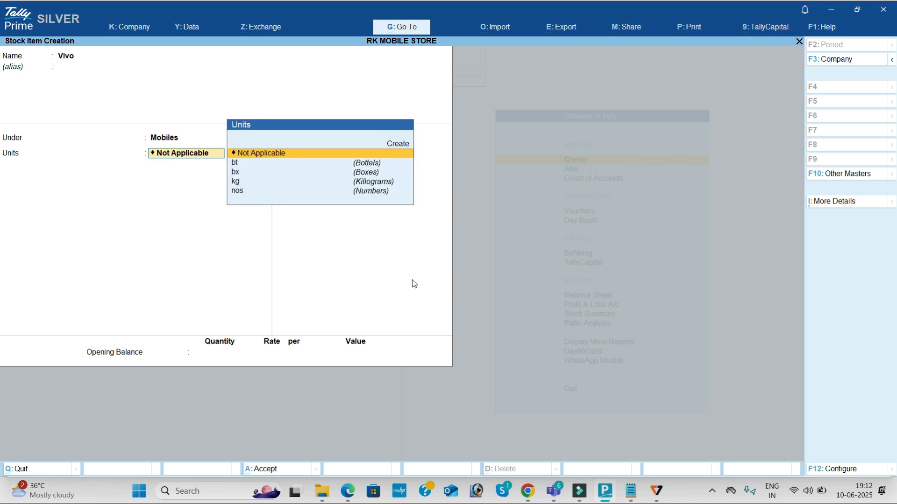
Step: Assign the unit nos to Vivo and save it without duty rate or opening balance
key("Down")
key("Down")
key("Down")
key("Down")
key("Return")
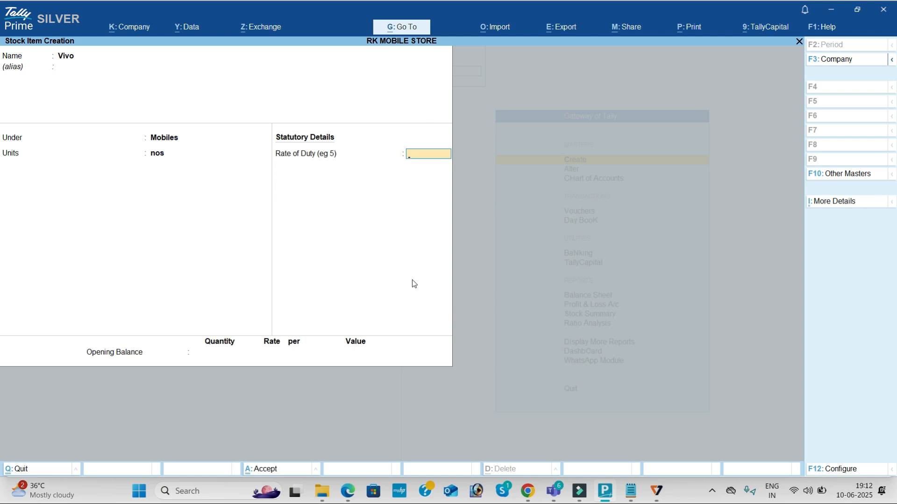
key("Return")
key("Return")
key("Return")
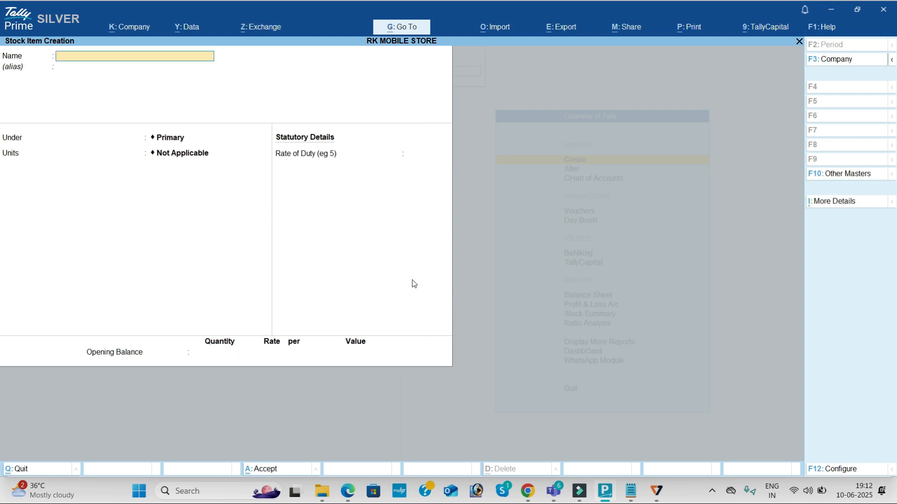
Step: Check the next mobile in the course PDF, and start a stock item named Nokia under Mobiles
key("alt+Tab")
key("alt+Tab")
type("Nok")
key("Return")
key("Return")
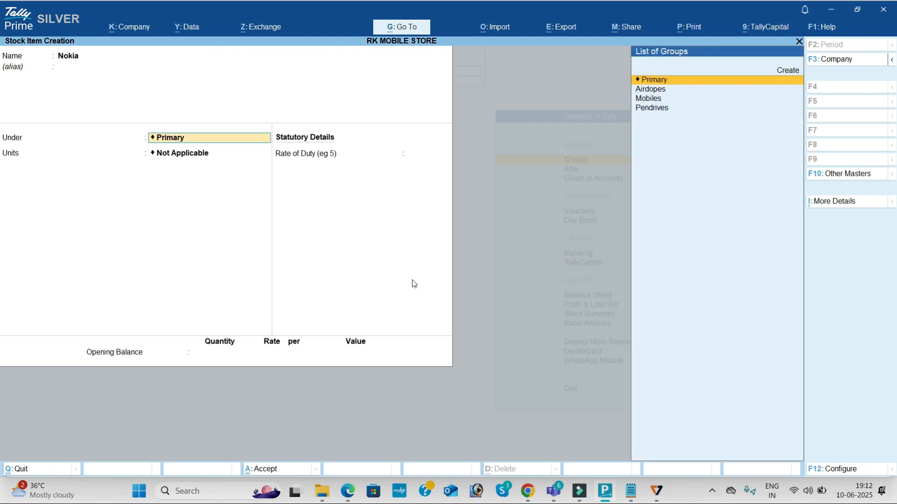
key("Down")
key("Down")
key("Return")
Step: Assign the unit nos to Nokia and save the stock item with the remaining fields empty
key("Down")
key("Down")
key("Down")
key("Down")
key("Return")
key("Return")
key("Return")
key("Return")
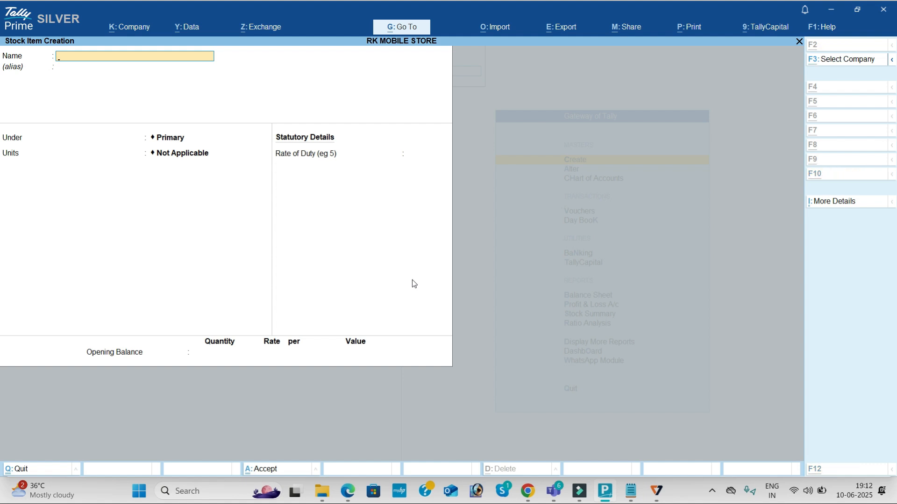
Step: Check the third mobile in the course PDF, and start a stock item named Oppo under Mobiles
key("alt+Tab")
key("alt+Tab")
type("Oppo")
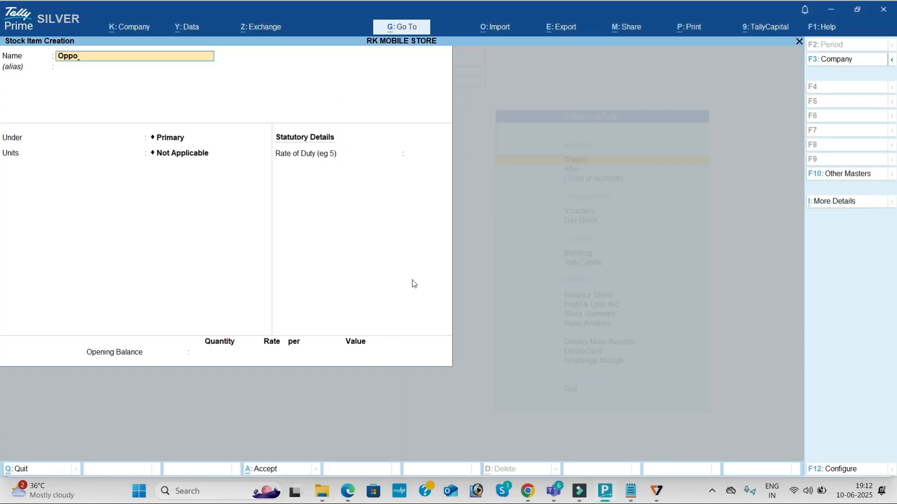
key("Return")
key("Return")
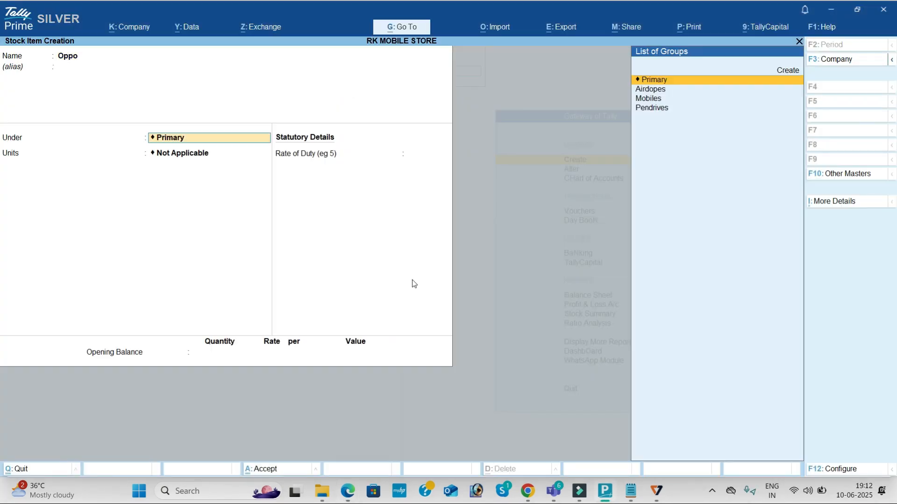
key("Down")
key("Down")
key("Return")
Step: Assign the unit nos to Oppo and save the stock item with the remaining fields empty
type("nos")
key("Return")
key("Return")
key("Return")
key("Return")
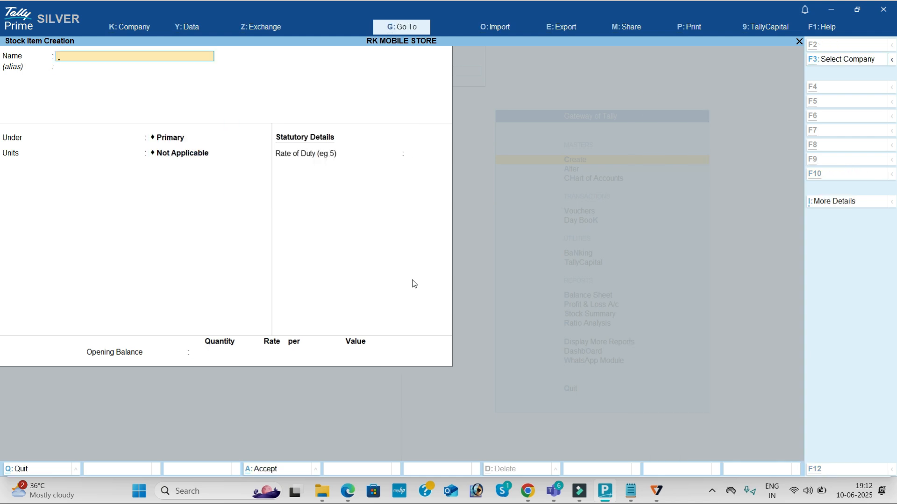
Step: Look up the first Airdopes item in the course PDF, and start a stock item named Boat under Airdopes
key("alt+Tab")
scroll(325, 287, "down", 1)
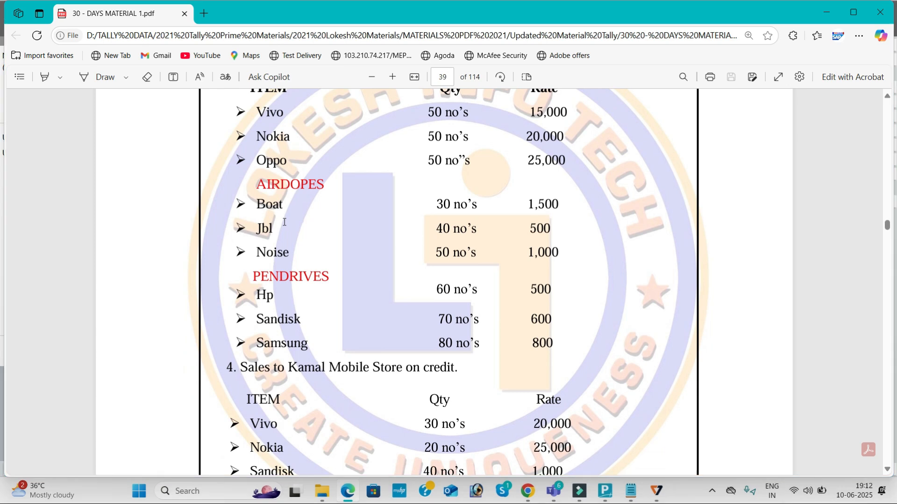
key("alt+Tab")
type("B")
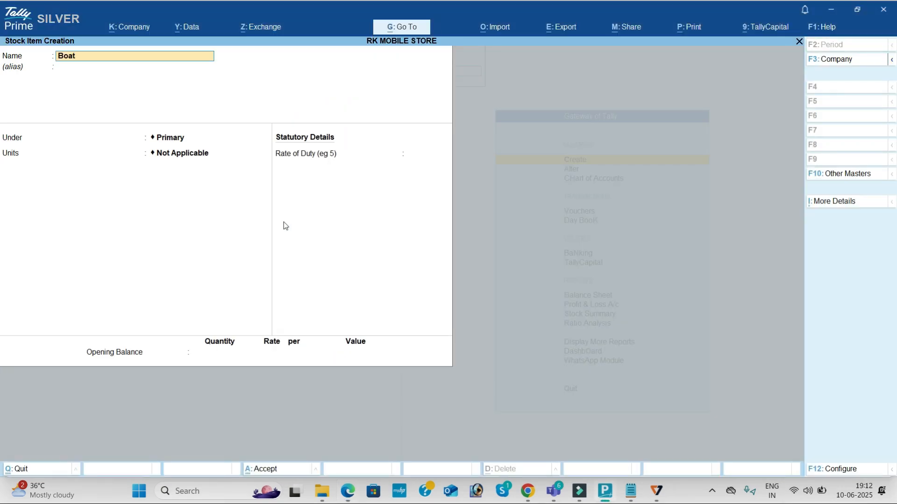
key("Return")
key("Return")
key("Down")
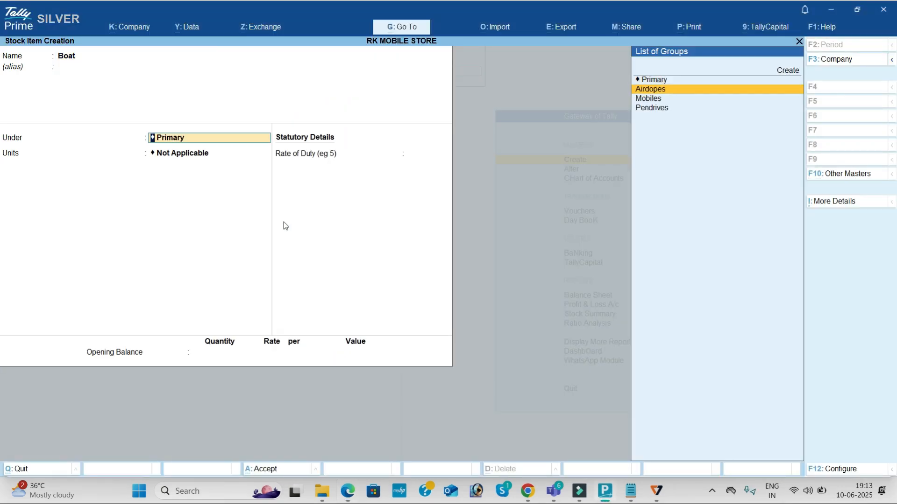
key("alt+Tab")
key("alt+Tab")
key("Return")
Step: Check Boat's quantity unit in the course PDF, assign the unit nos and save the stock item
key("alt+Tab")
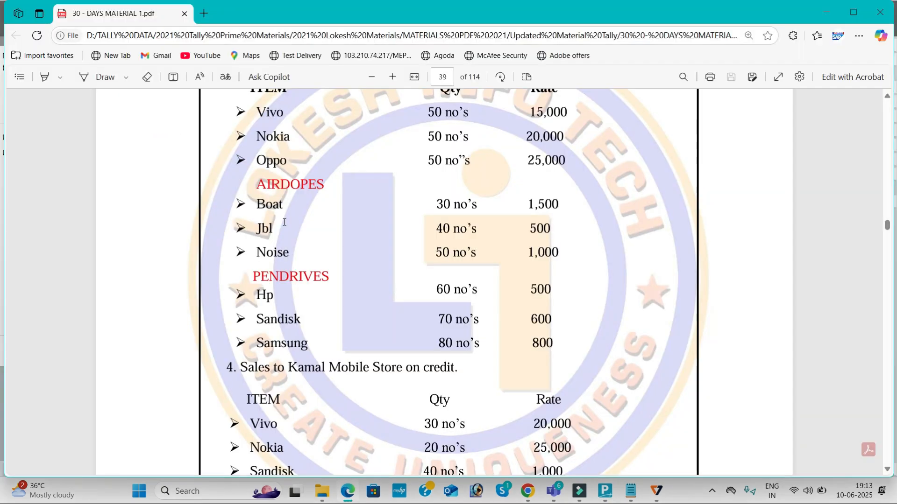
key("alt+Tab")
key("Down")
key("Down")
key("Down")
key("Down")
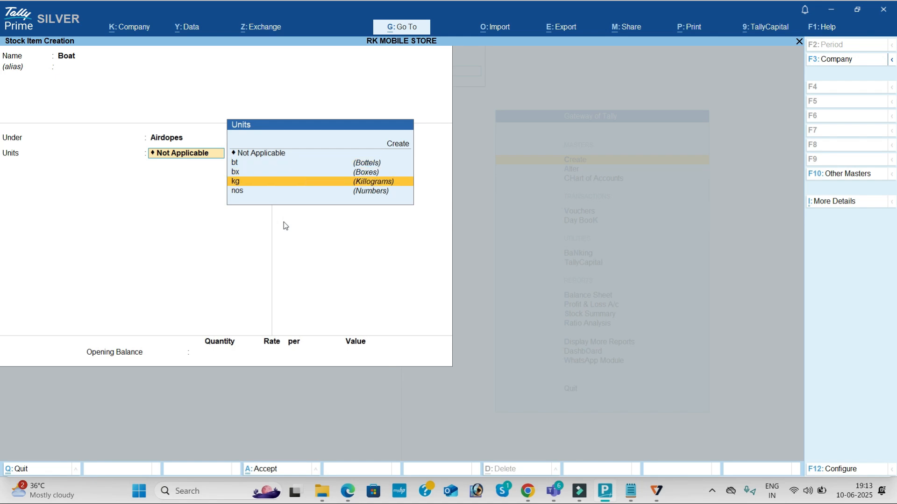
key("Return")
key("Return")
key("Return")
key("Return")
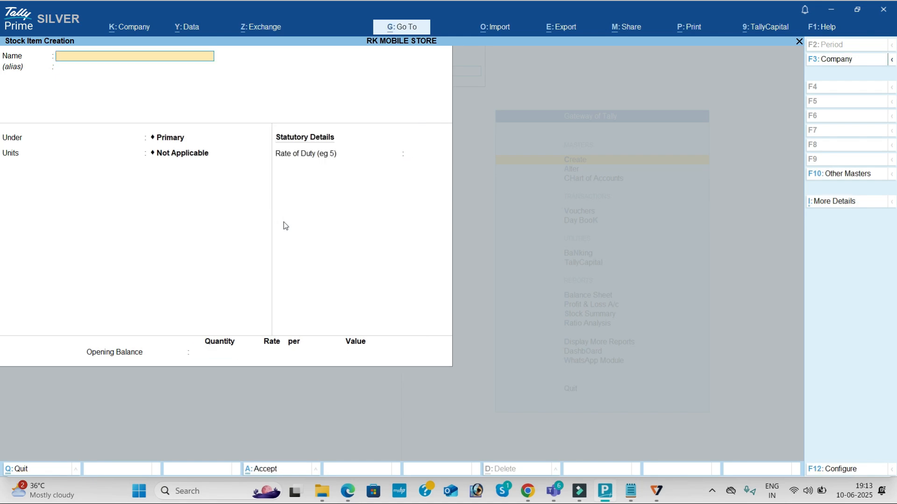
Step: Create the stock item Jbl under Airdopes, and return to the item list in the course PDF
key("alt+Tab")
key("alt+Tab")
key("Return")
key("Return")
key("Down")
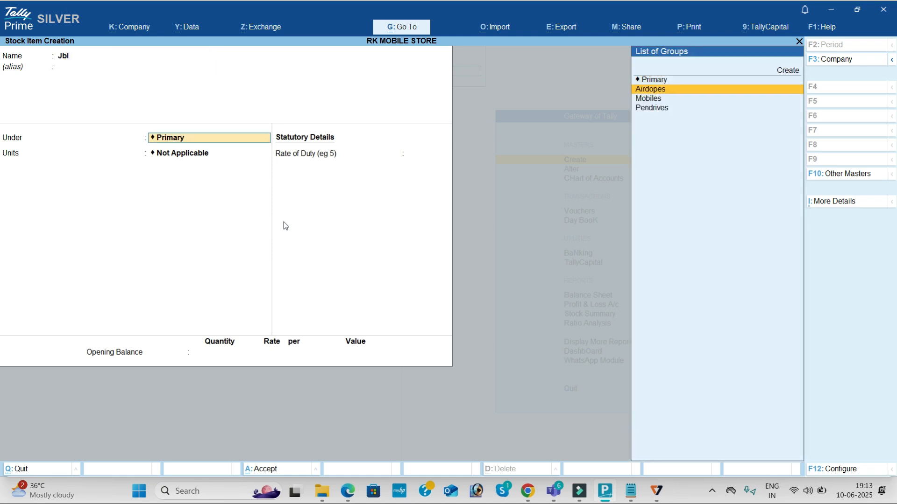
key("Return")
key("Return")
key("Return")
key("Return")
key("Return")
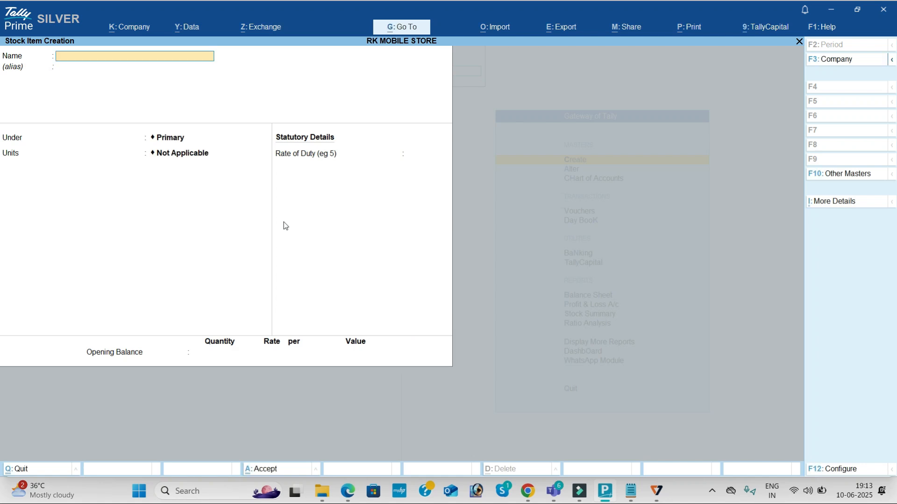
key("alt+Tab")
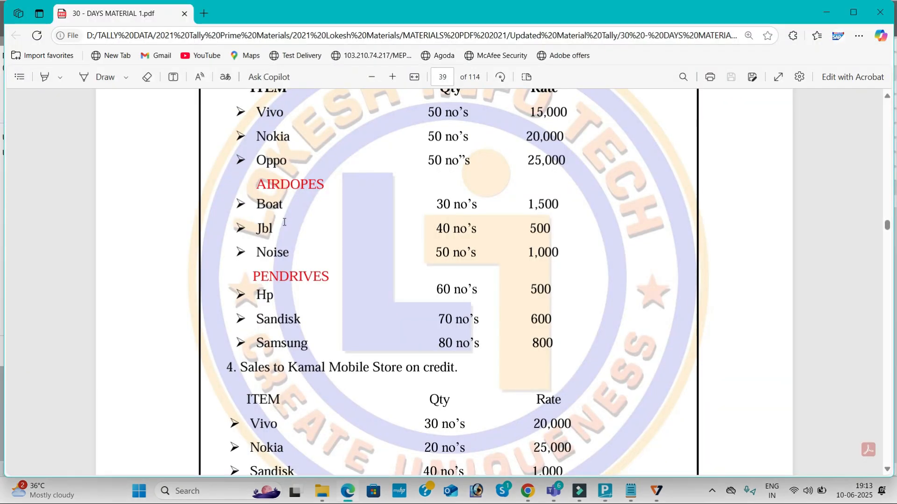
Step: Create the stock item Noise under Airdopes and save it with the remaining fields empty
key("alt+Tab")
type("Noise")
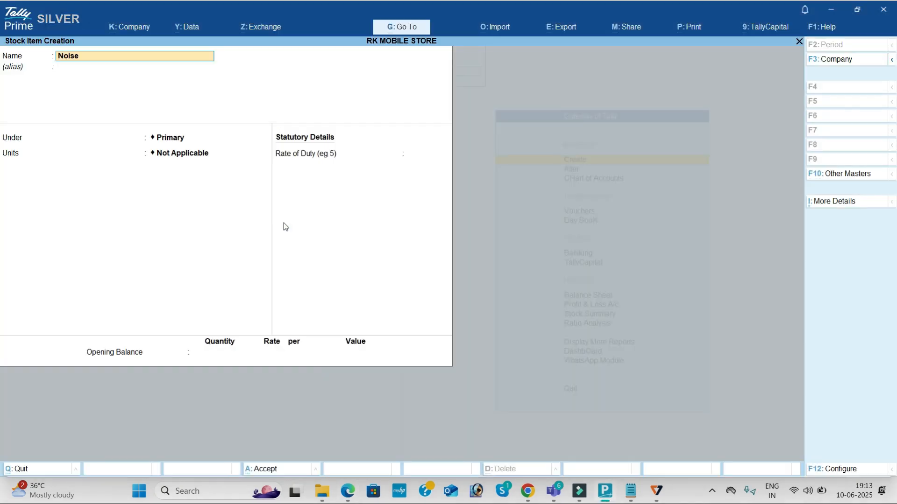
key("Return")
key("Down")
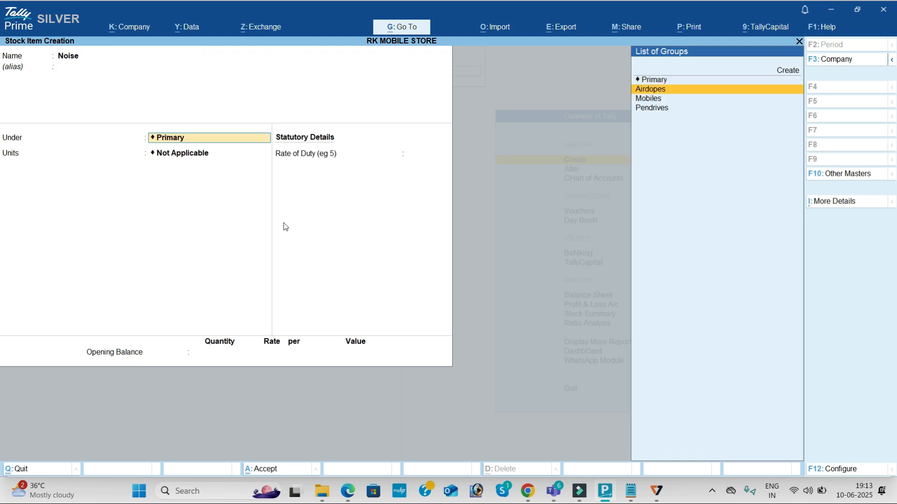
key("Return")
key("Return")
key("Return")
key("Return")
key("Return")
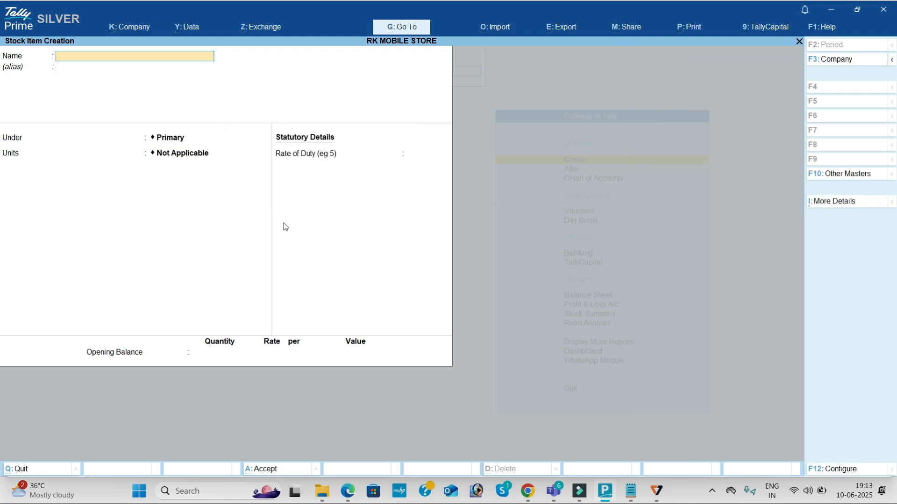
Step: Look up the first pendrive in the course PDF, and start a stock item named Hp under Pendrives
key("alt+Tab")
scroll(264, 209, "down", 4)
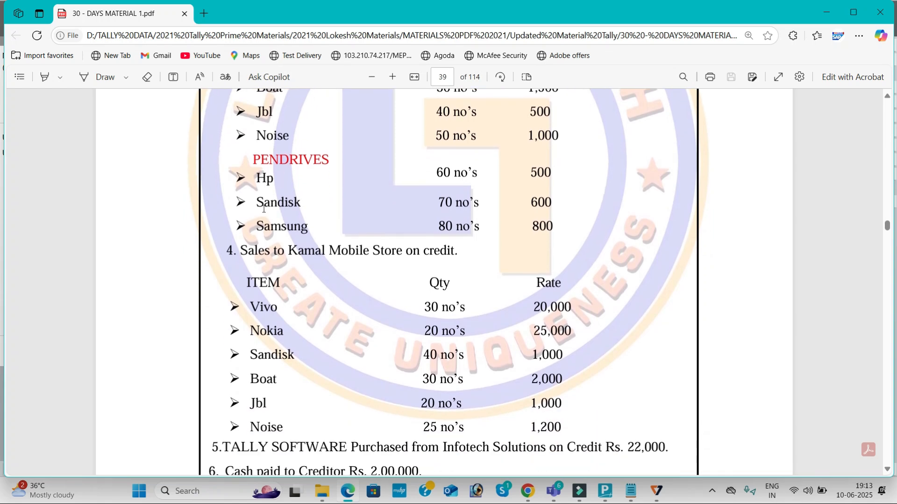
key("alt+Tab")
type("H")
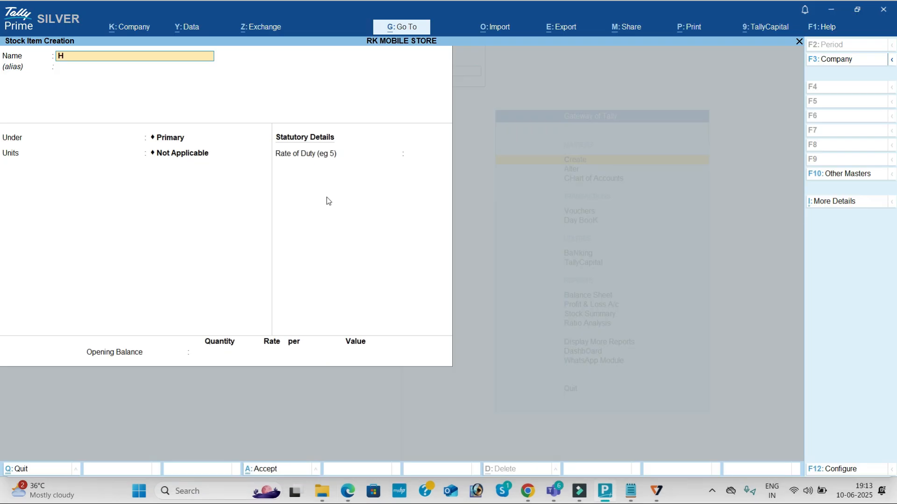
type("p")
key("Return")
key("Down")
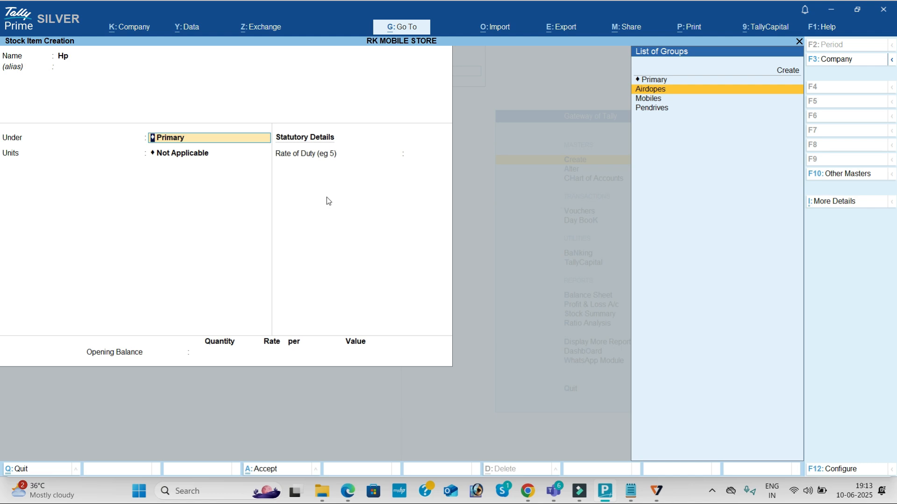
key("Down")
key("Down")
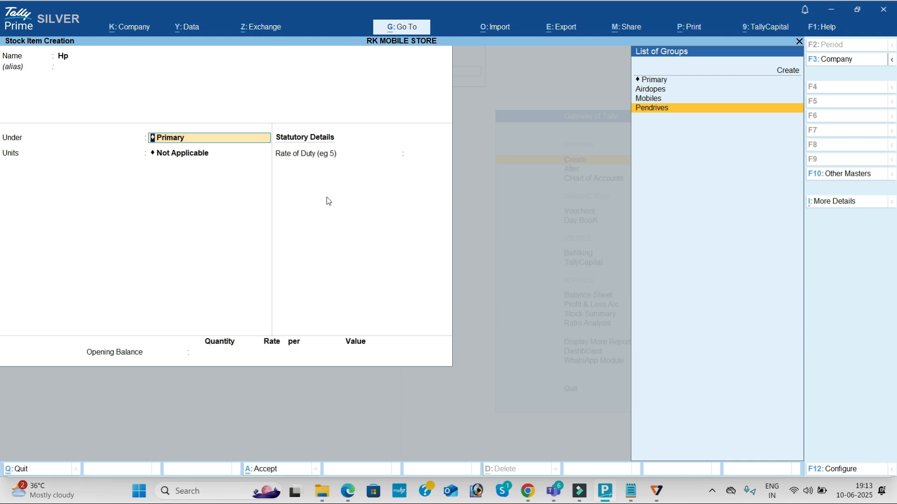
key("Return")
Step: Assign the unit nos to Hp and save the stock item
key("Down")
key("Down")
key("Down")
key("Down")
key("Return")
key("Return")
key("Return")
key("y")
Step: Check the second pendrive in the course PDF, and create the stock item Sandisk under Pendrives
key("alt+Tab")
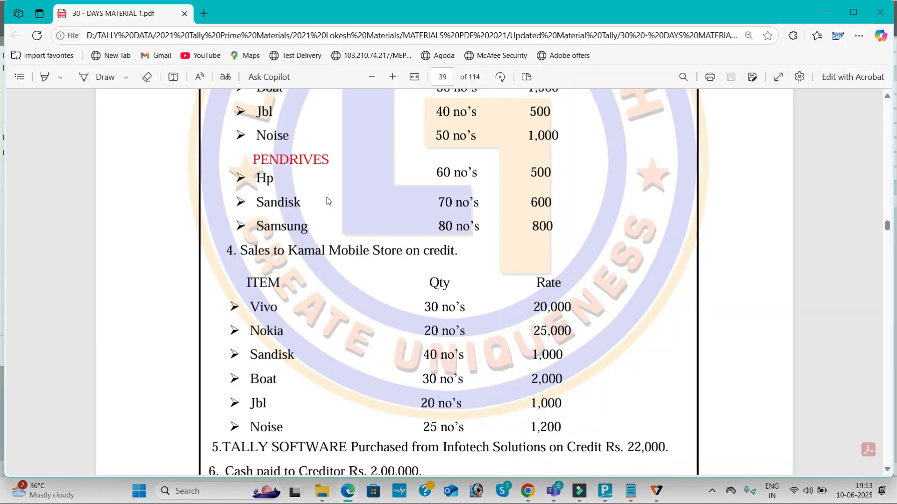
key("alt+Tab")
type("Sandisk")
key("Return")
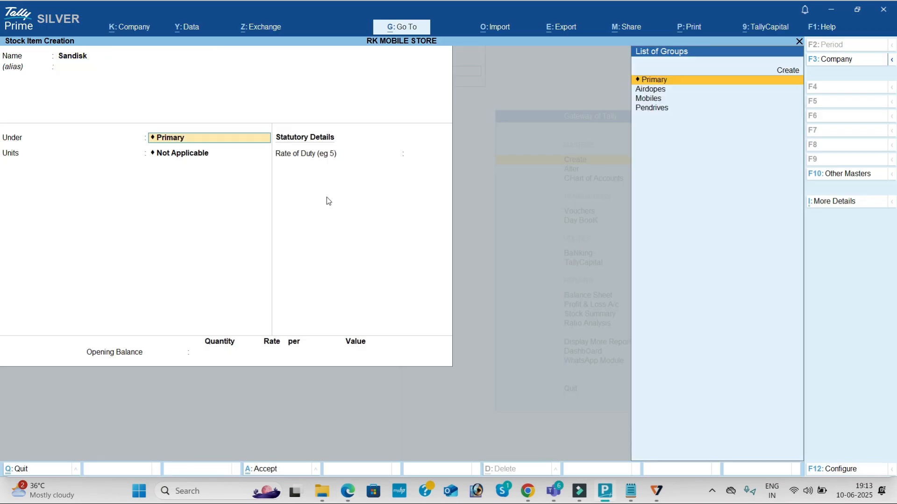
key("Down")
key("Down")
key("Down")
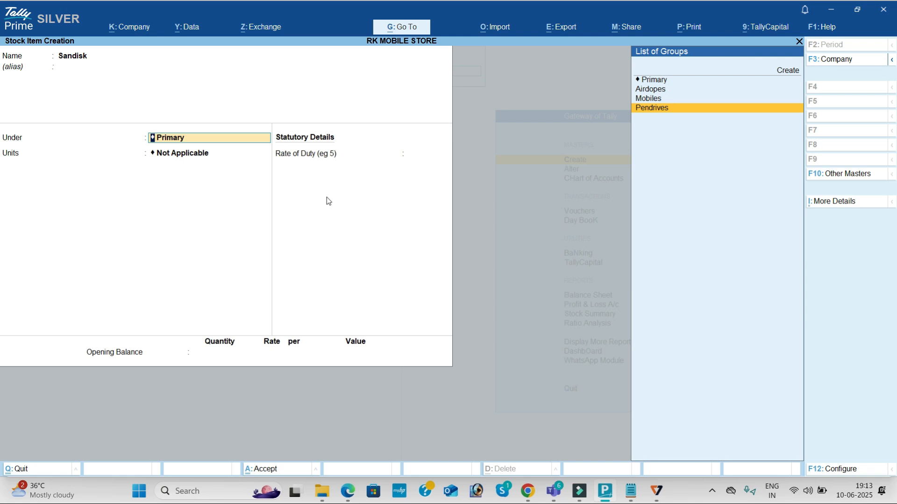
key("Return")
key("Return")
key("Return")
key("Return")
key("Return")
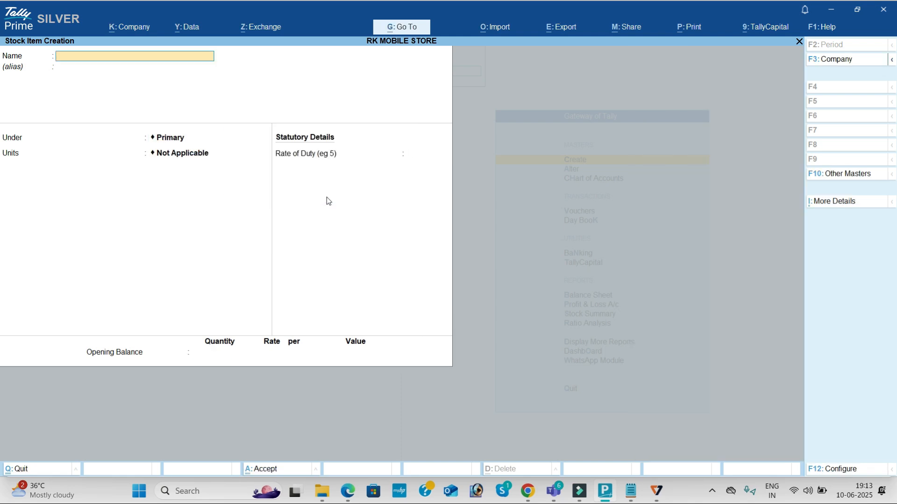
Step: Check the last pendrive in the course PDF, and create the stock item Samsung under Pendrives
key("alt+Tab")
key("alt+Tab")
type("Samsun")
key("Return")
key("Down")
key("Return")
key("Return")
key("Return")
key("Return")
Step: Review the Problem-7 transactions in the course PDF, and return to Tally Prime to open voucher entry
key("alt+Tab")
scroll(327, 200, "up", 5)
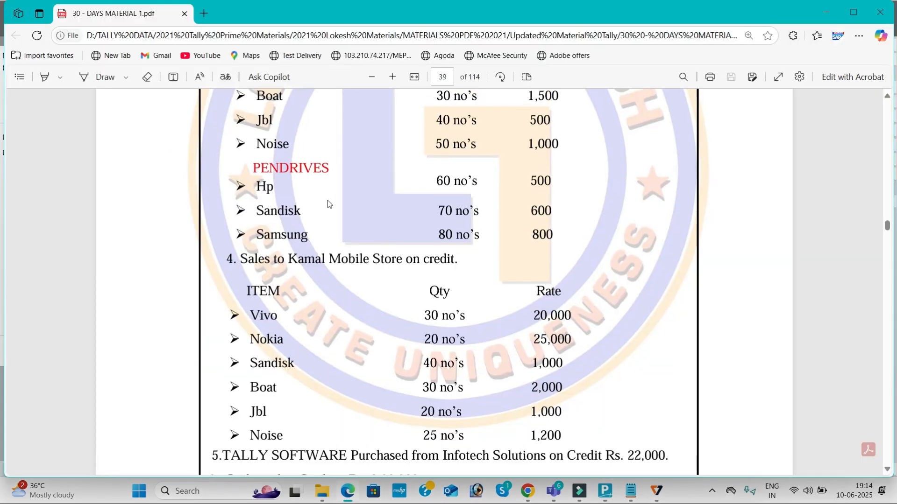
scroll(327, 201, "up", 3)
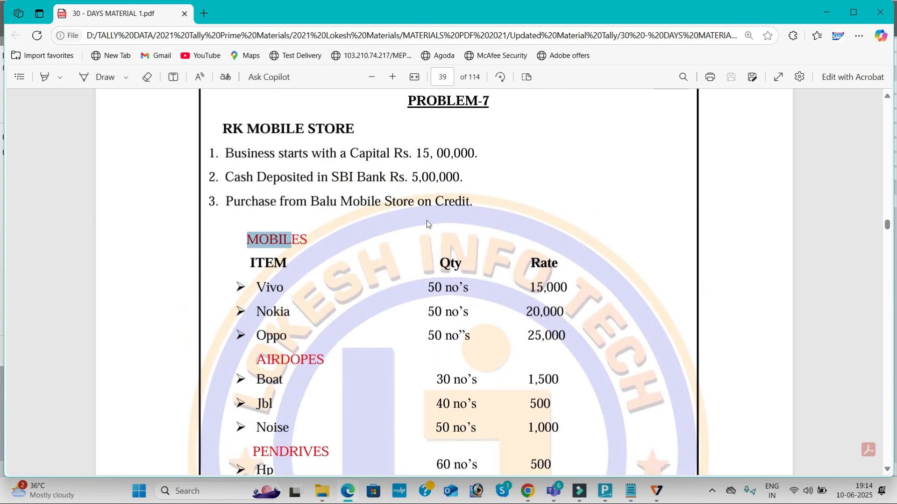
scroll(426, 224, "down", 1)
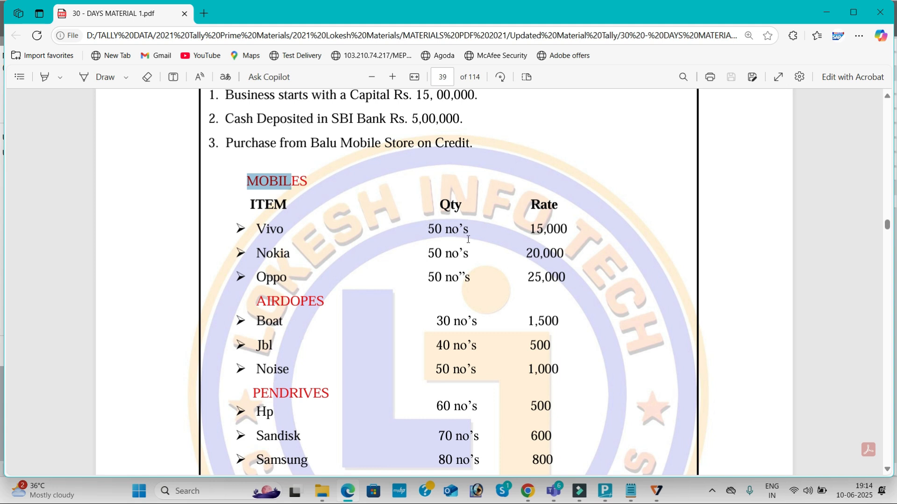
key("alt+Tab")
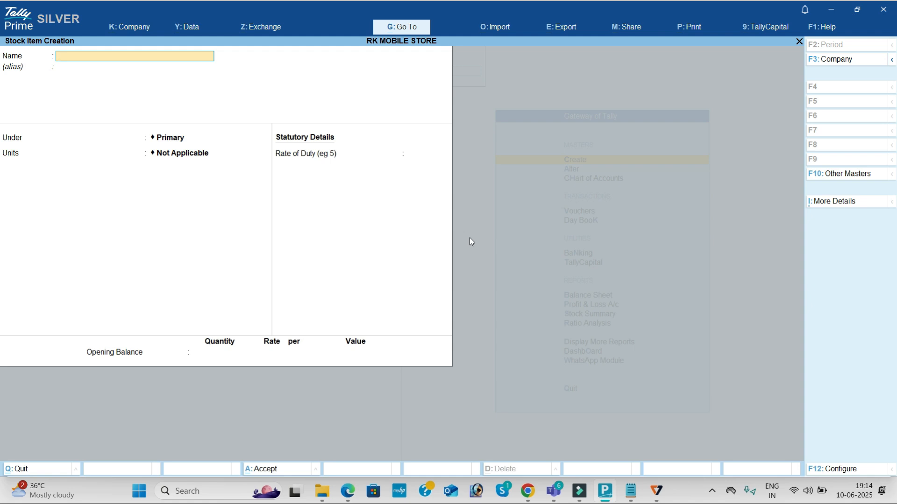
key("Escape")
key("y")
key("Escape")
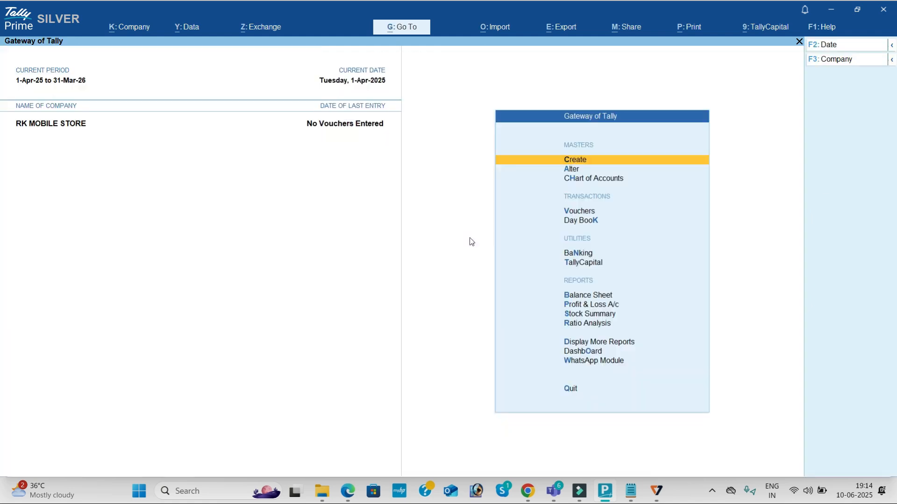
key("Down")
key("Down")
key("Down")
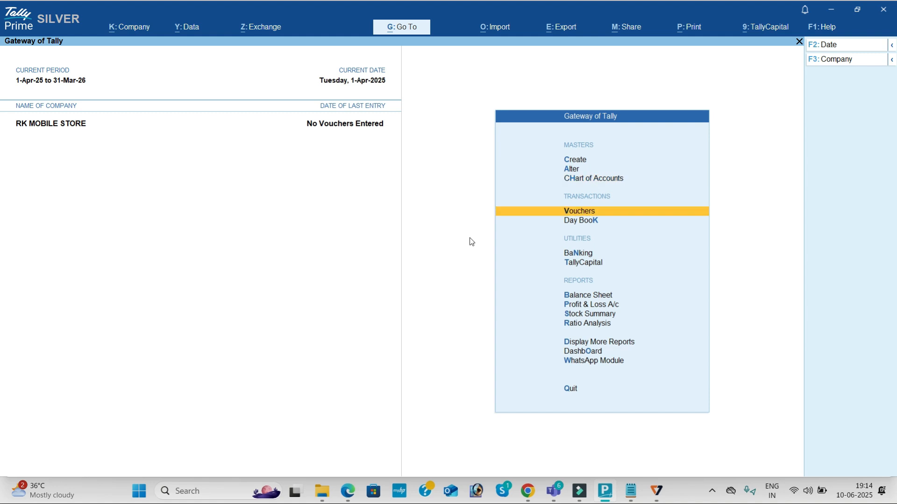
key("Return")
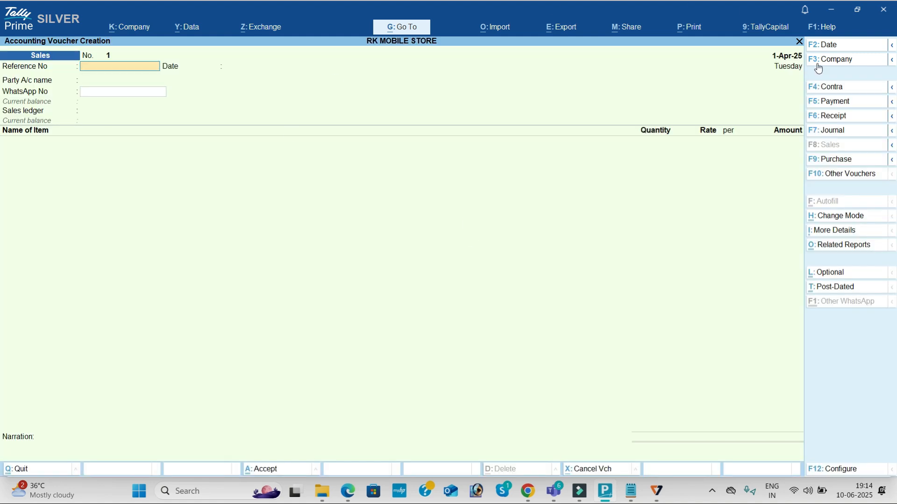
Step: Start a receipt voucher crediting Capital with 1500000, checking the amount in the course PDF
left_click(862, 122)
key("Down")
key("Return")
key("alt+Tab")
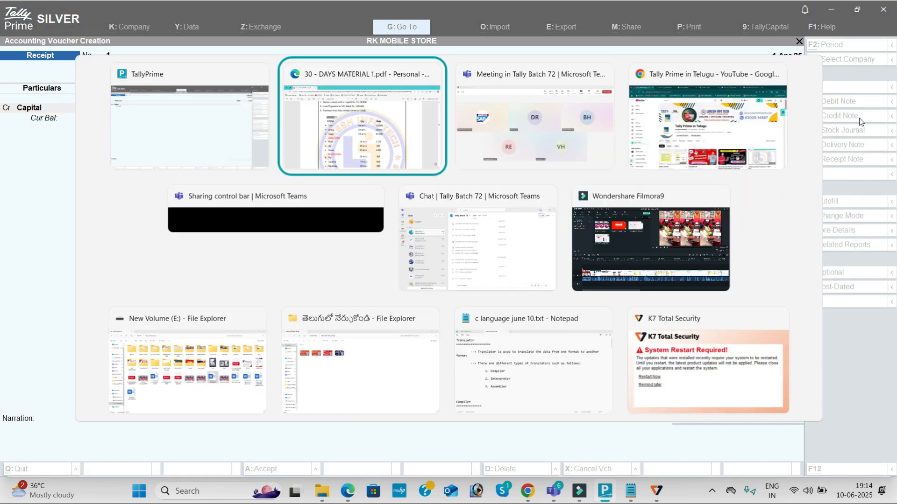
scroll(848, 121, "up", 3)
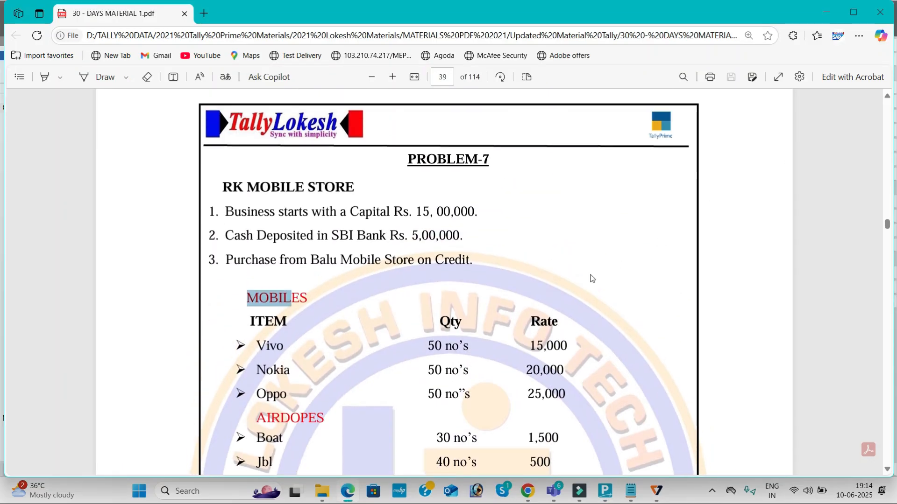
key("alt+Tab")
type("1500000")
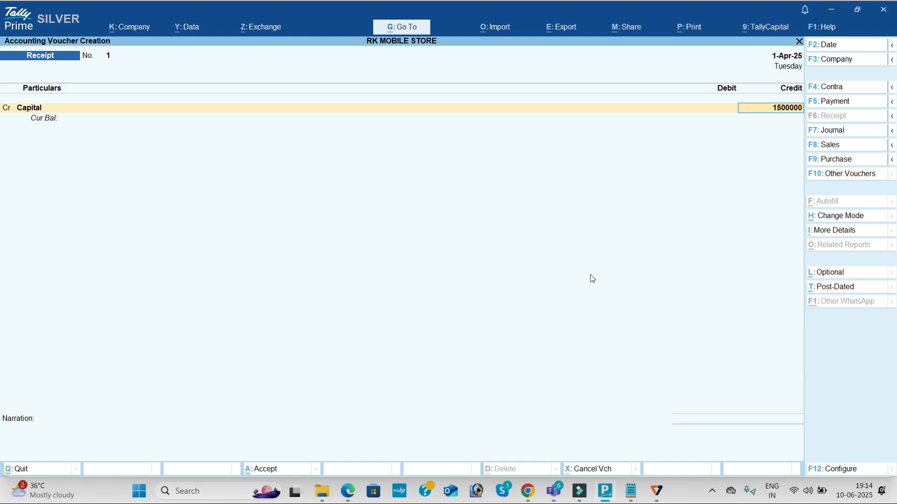
Step: Debit Cash for the full receipt amount and save the voucher without a narration
key("Return")
key("Down")
key("Down")
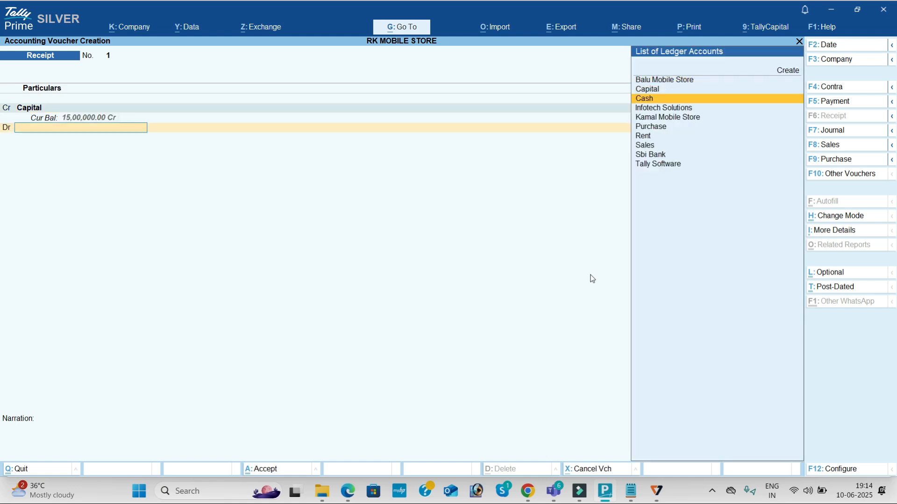
key("Return")
key("Return")
key("Return")
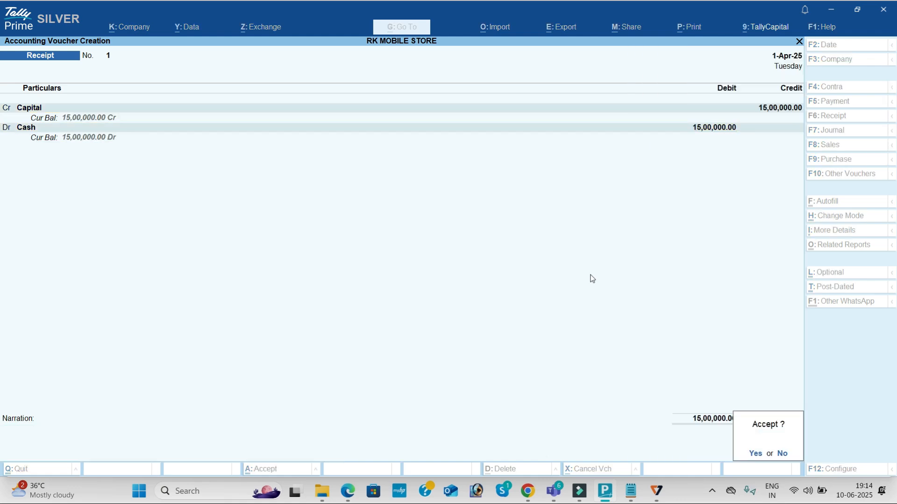
key("Return")
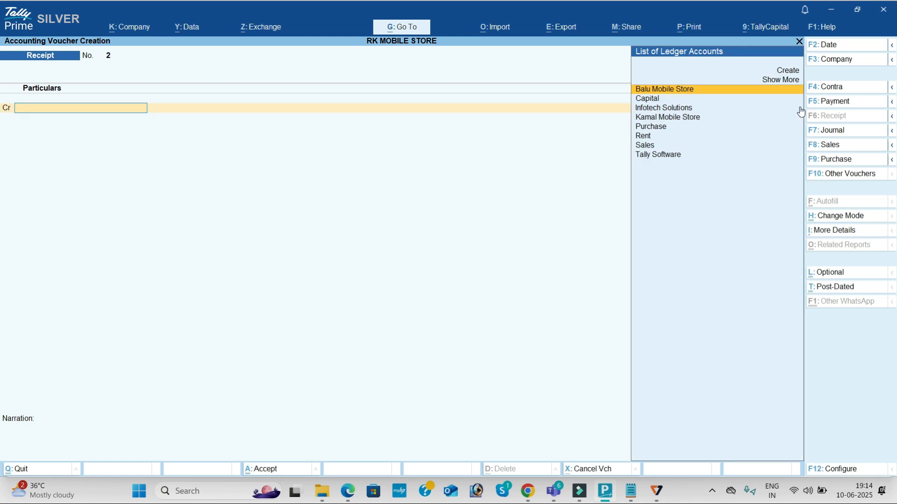
Step: Record a contra voucher crediting Cash with 500000 and debiting Sbi Bank, checking the deposit in the course PDF
left_click(845, 86)
key("Return")
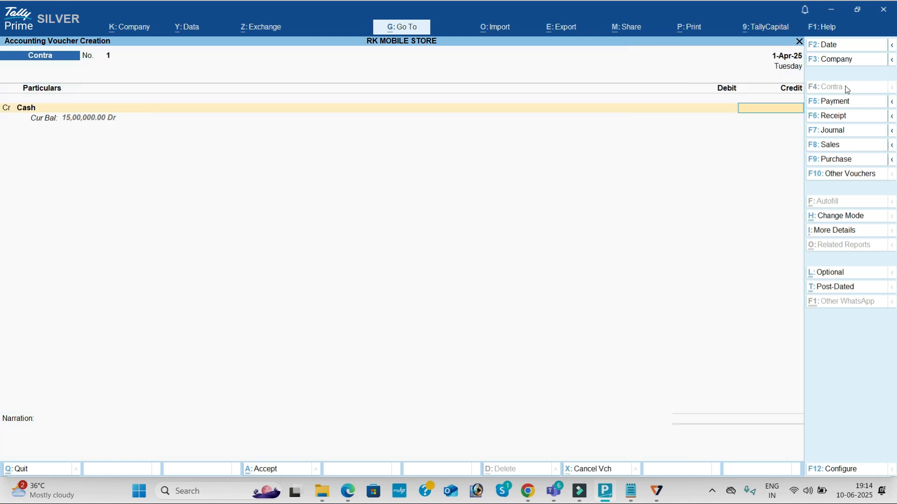
key("alt+Tab")
key("alt+Tab")
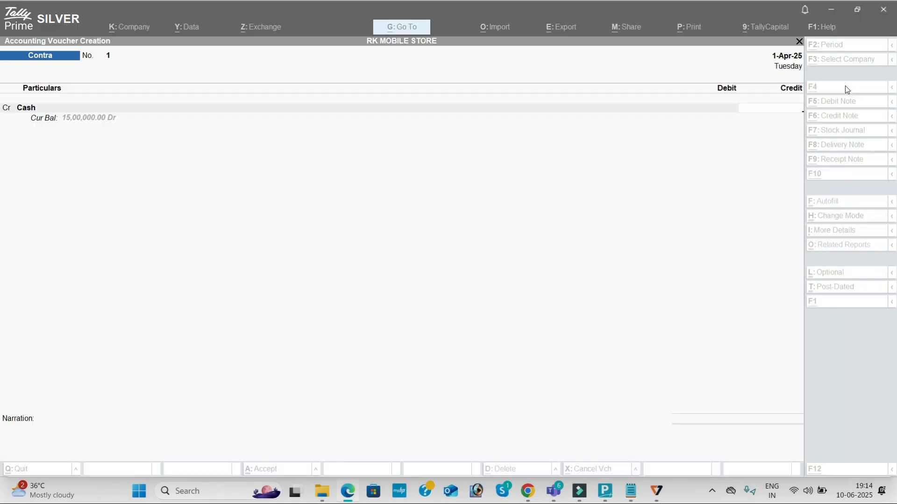
type("500000")
key("Return")
key("Down")
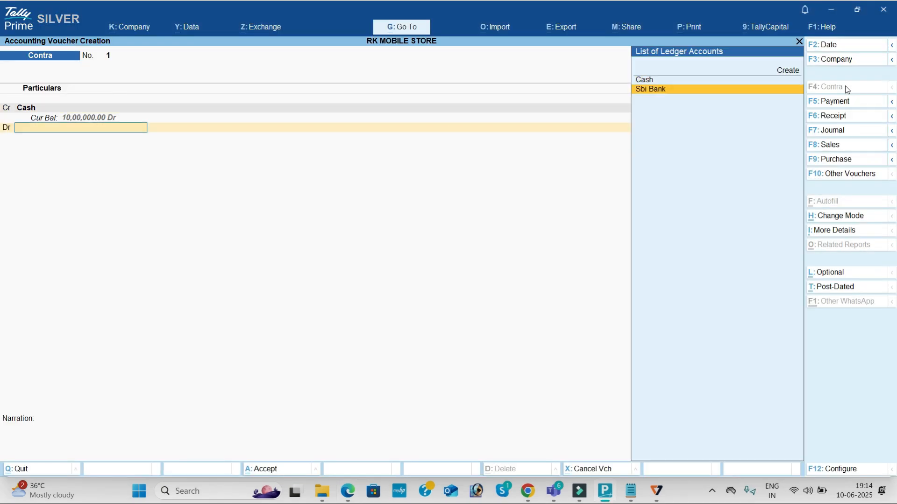
key("Return")
key("ctrl")
key("ctrl+a")
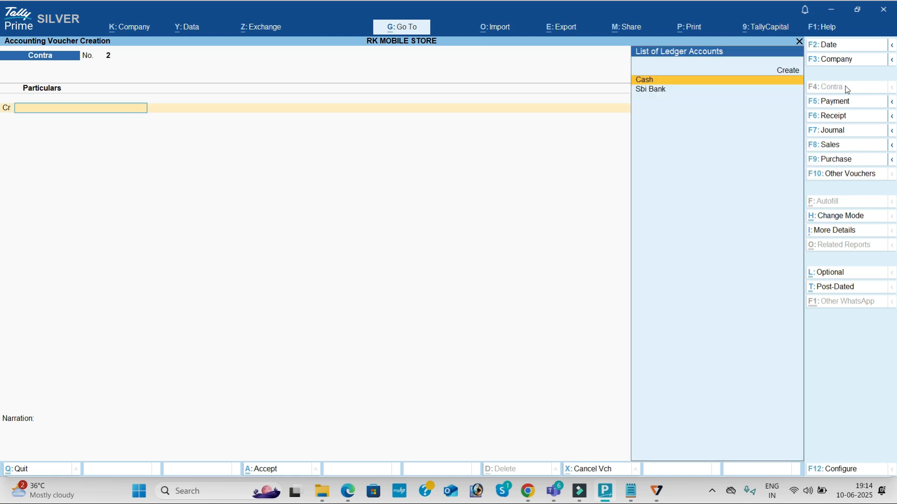
Step: Look up the third transaction in the course PDF, and start a purchase voucher in Tally Prime
key("alt+Tab")
scroll(662, 247, "down", 1)
scroll(663, 250, "down", 1)
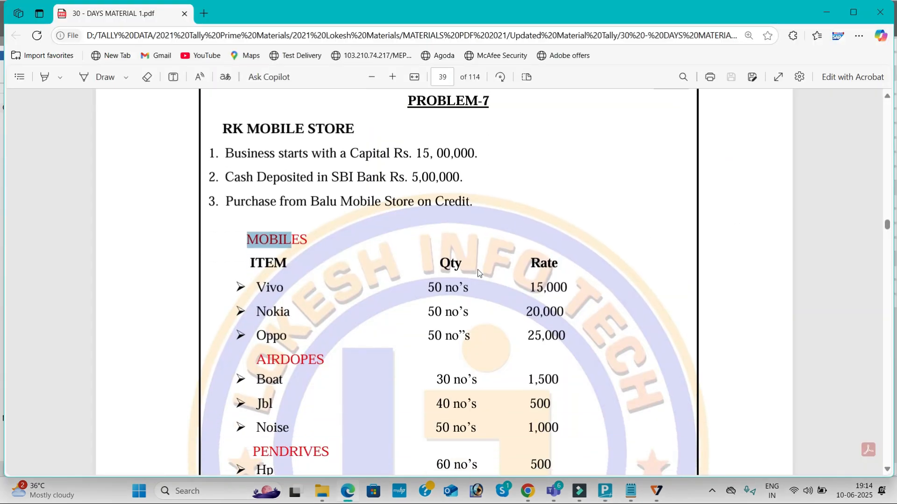
key("alt+Tab")
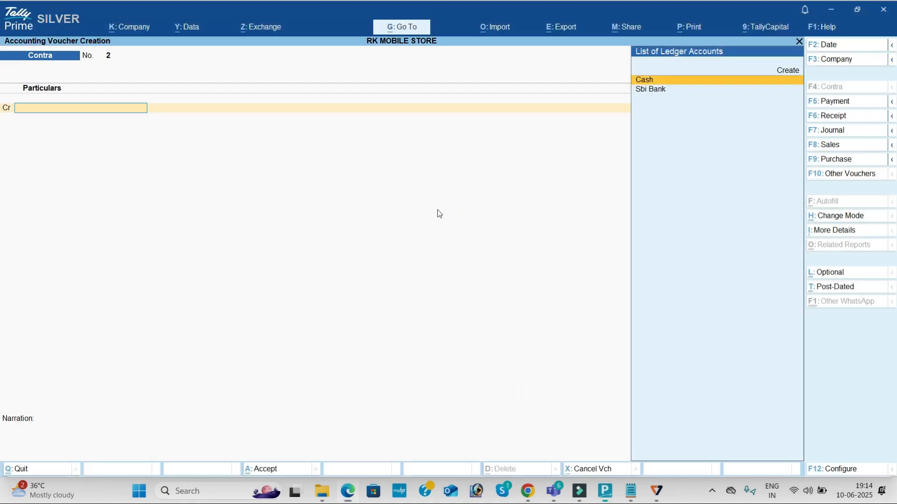
left_click(851, 161)
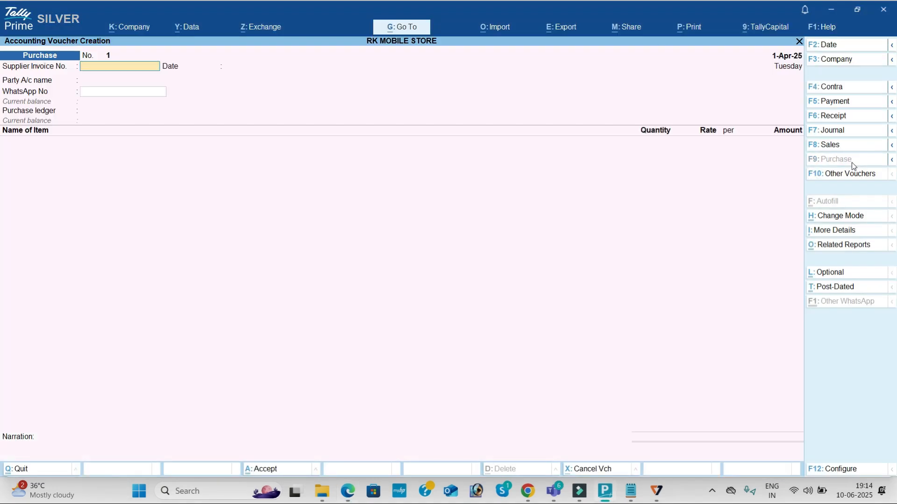
Step: Set the purchase voucher's party to Balu Mobile Store, accepting the default receipt and party details
key("Return")
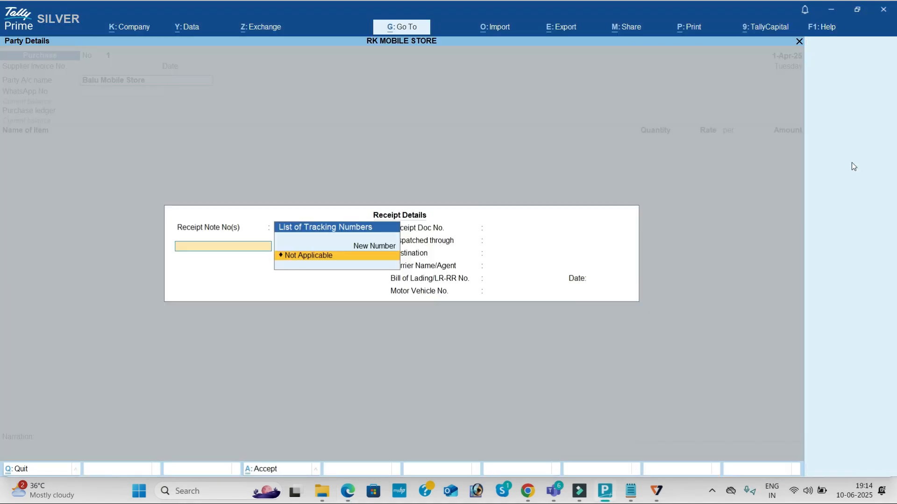
key("Return")
key("ctrl+a")
key("Return")
key("Return")
key("ctrl+a")
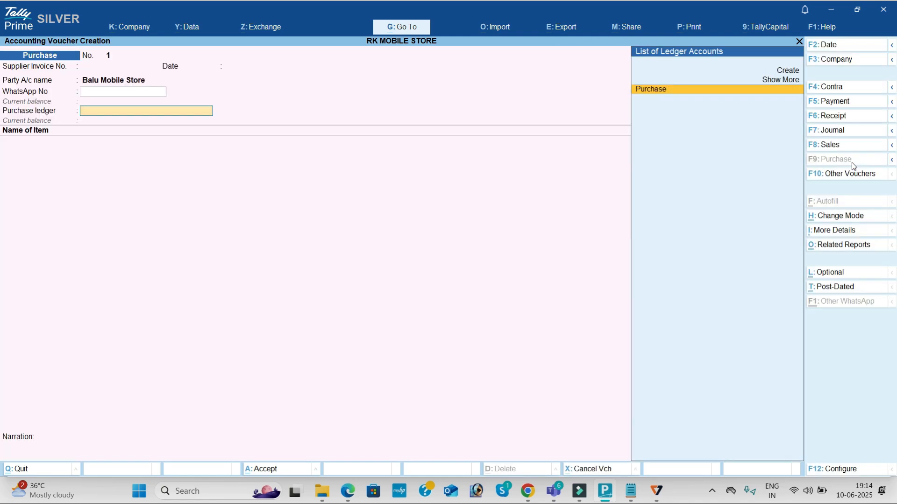
Step: Go back to the party field, change the voucher type to Sales, and return it to Purchase
key("BackSpace")
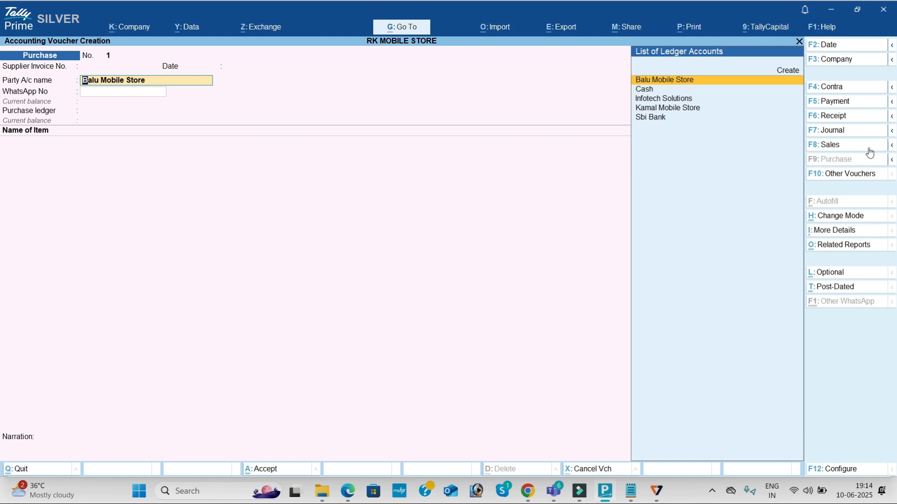
left_click(847, 134)
left_click(848, 144)
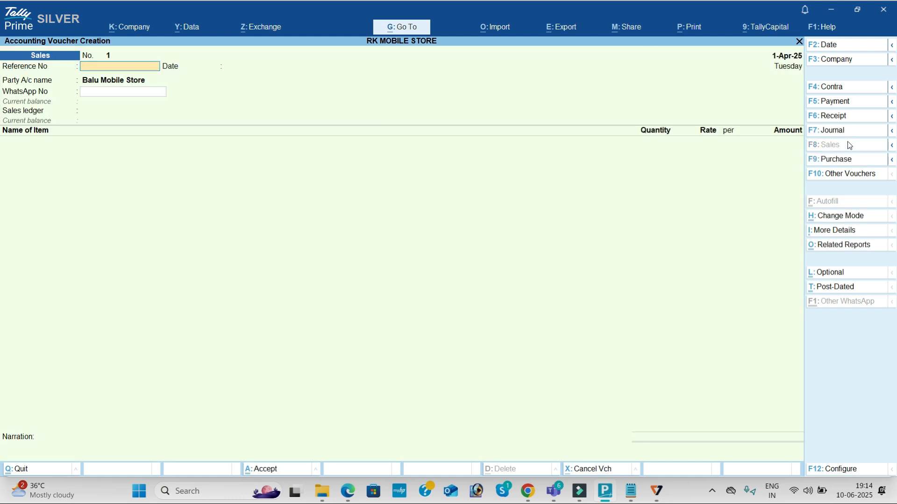
left_click(854, 162)
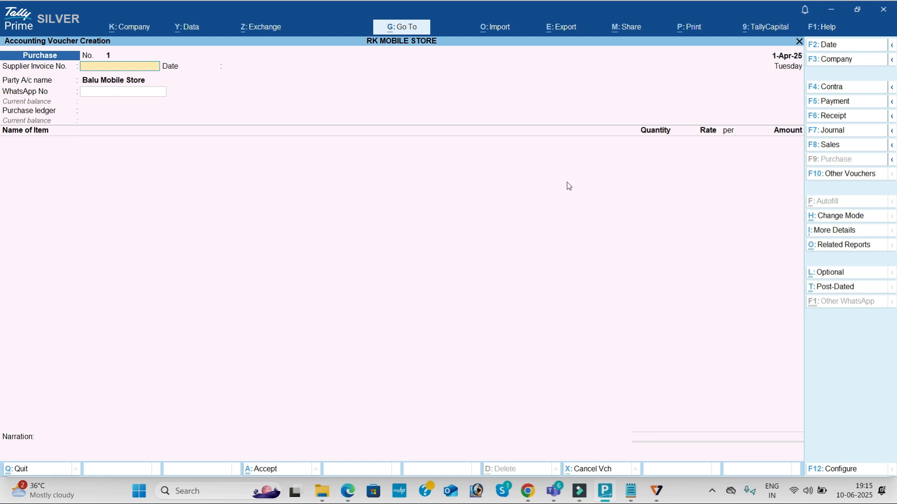
Step: Look up the items, quantities and rates of the Balu Mobile Store purchase in the course PDF, and return to Tally Prime
left_click(359, 493)
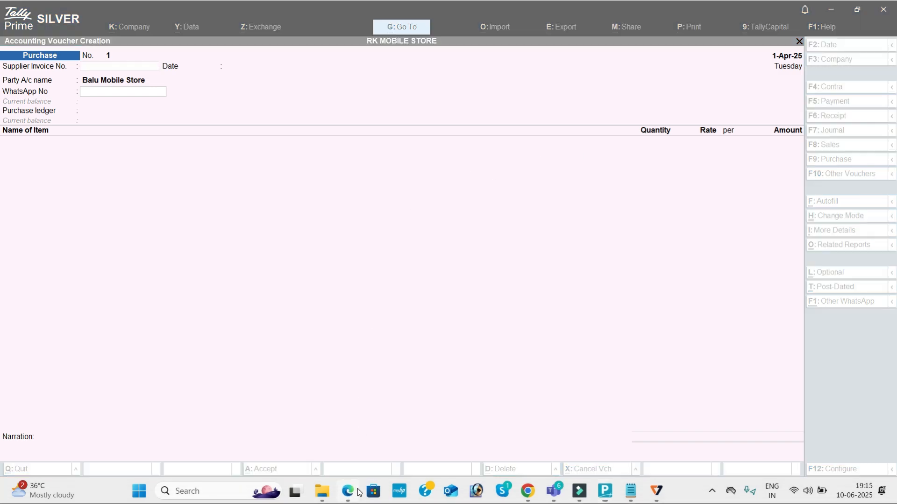
scroll(336, 264, "down", 1)
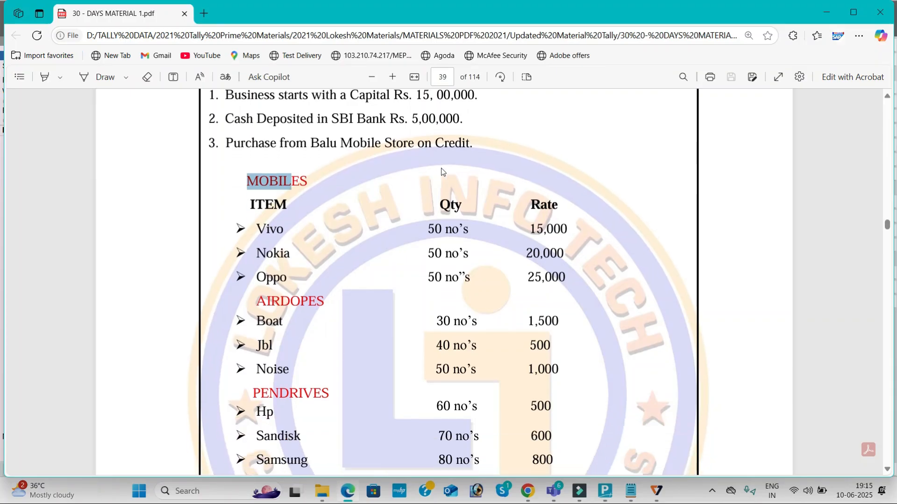
left_click(276, 211)
left_click(461, 210)
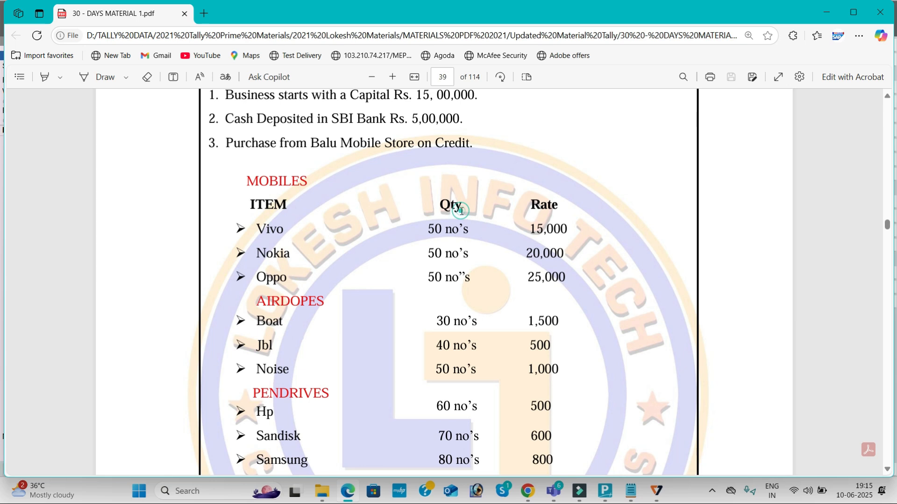
left_click(539, 205)
key("alt+Tab")
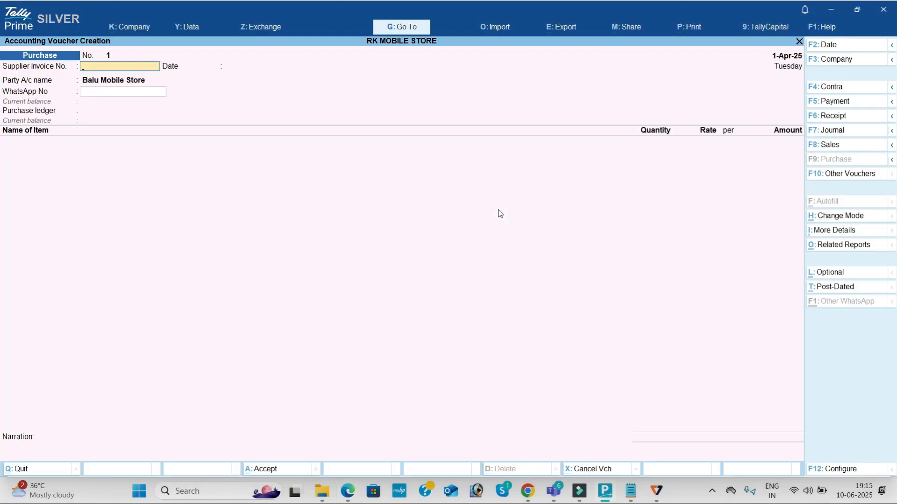
Step: Keep Balu Mobile Store as the party with default receipt and party details, and choose Purchase as the purchase ledger
key("Return")
key("Return")
key("Return")
key("Return")
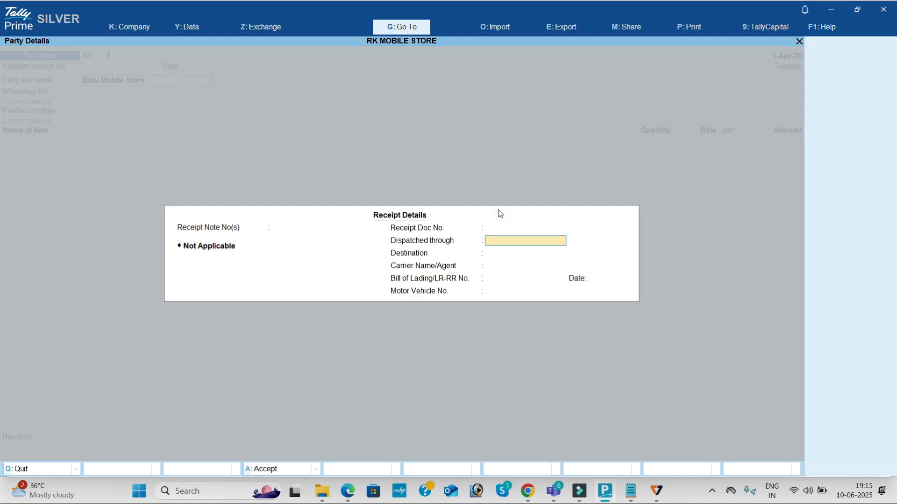
key("Return")
key("Return")
key("Return")
key("Return")
key("Return")
key("Return")
key("Return")
key("Return")
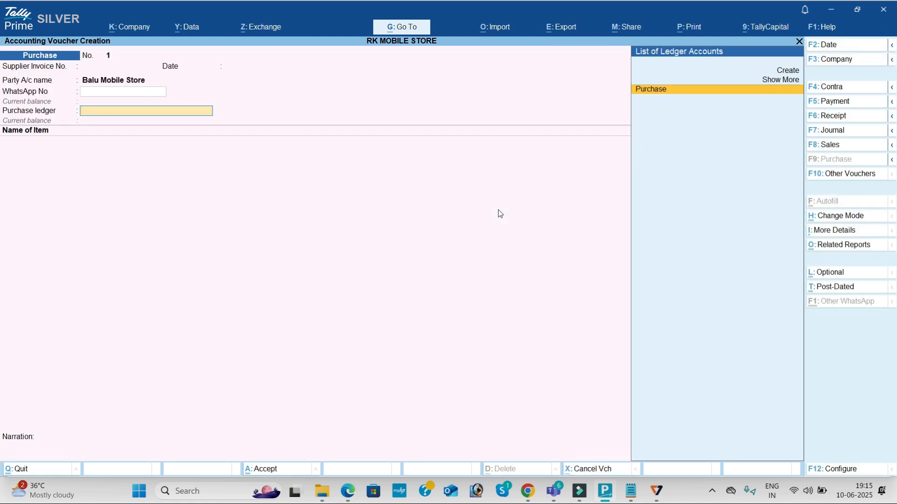
key("Return")
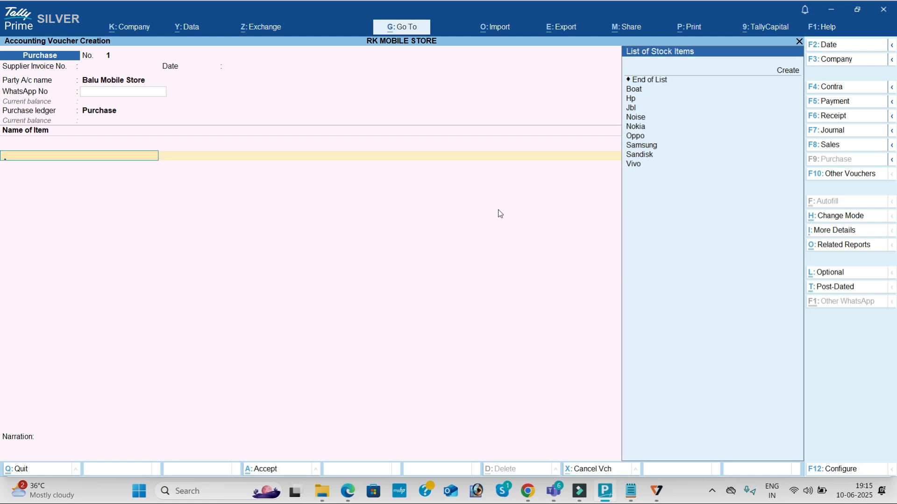
Step: Check the first item in the course PDF and add Vivo to the voucher with its tracking number Not Applicable
key("alt+Tab")
key("alt+Tab")
type("V")
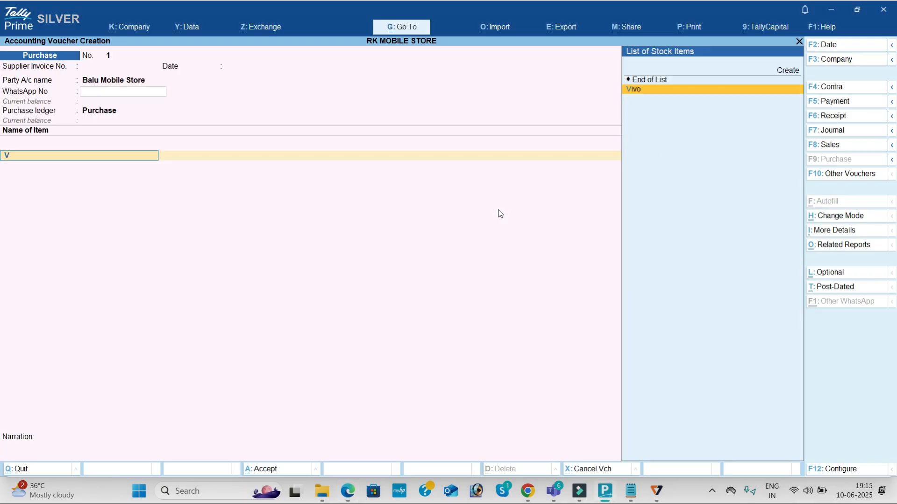
key("Return")
key("Return")
key("Return")
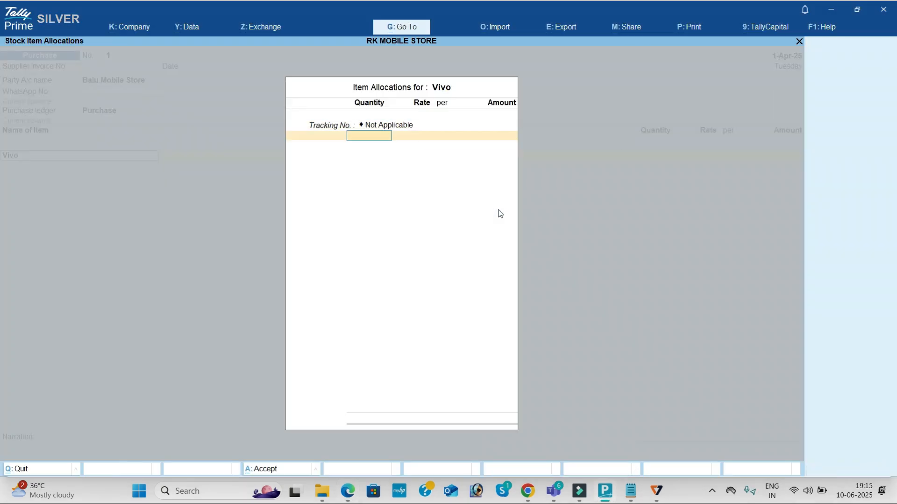
Step: Enter 50 nos at a rate of 15,000 for Vivo, checking the figures in the course PDF, and end its allocations
key("alt+Tab")
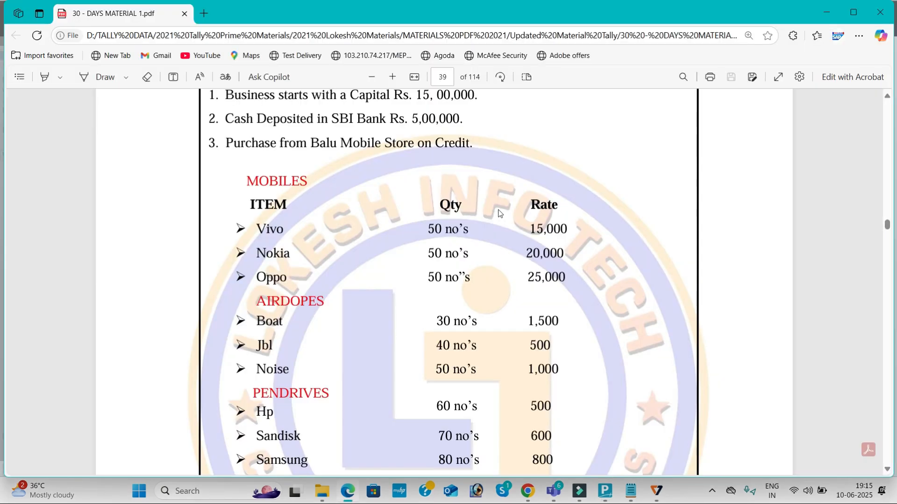
key("alt+Tab")
type("50")
key("Return")
type("1")
key("alt+Tab")
key("alt+Tab")
type("5,000")
key("Return")
key("Return")
key("Return")
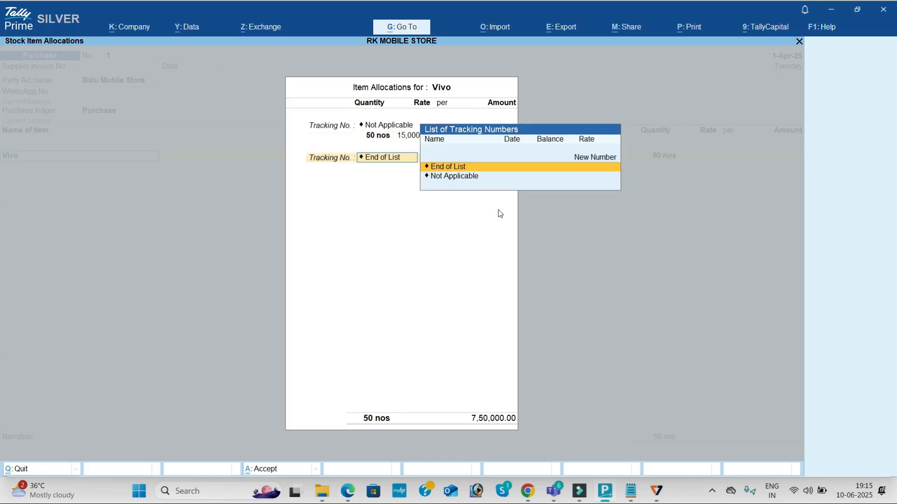
key("Return")
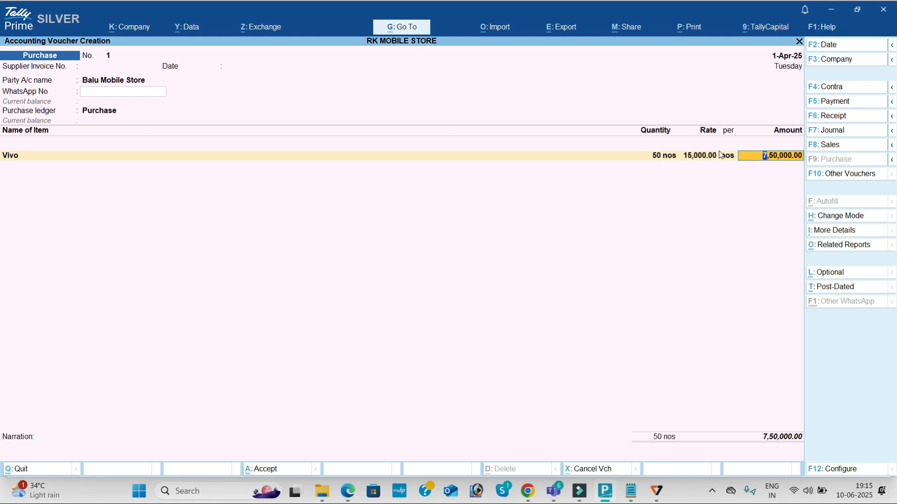
key("Return")
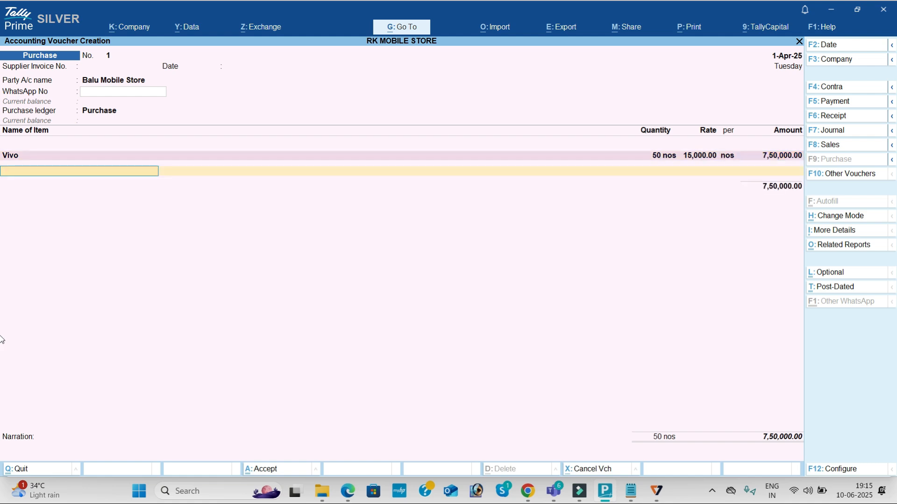
Step: Set Provide Additional Descriptions for Stock Items to No in the voucher configuration and save it
left_click(851, 470)
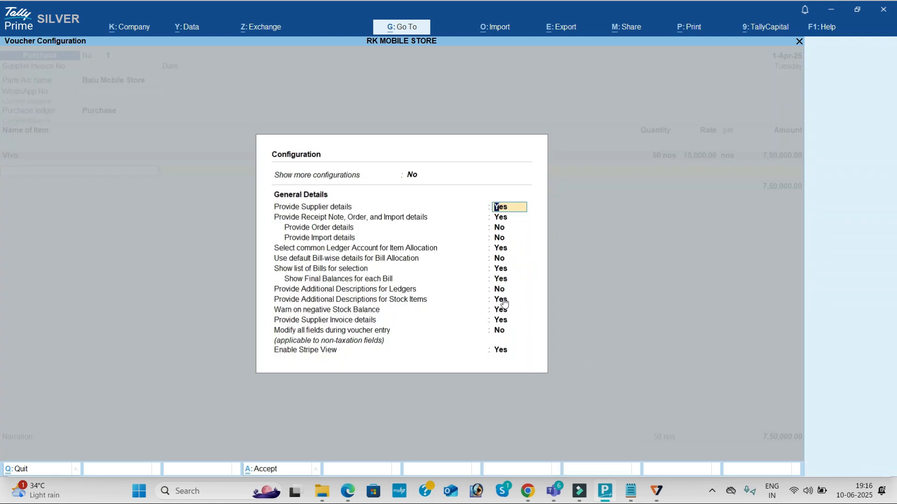
left_click(505, 299)
type("n")
key("Return")
key("ctrl+a")
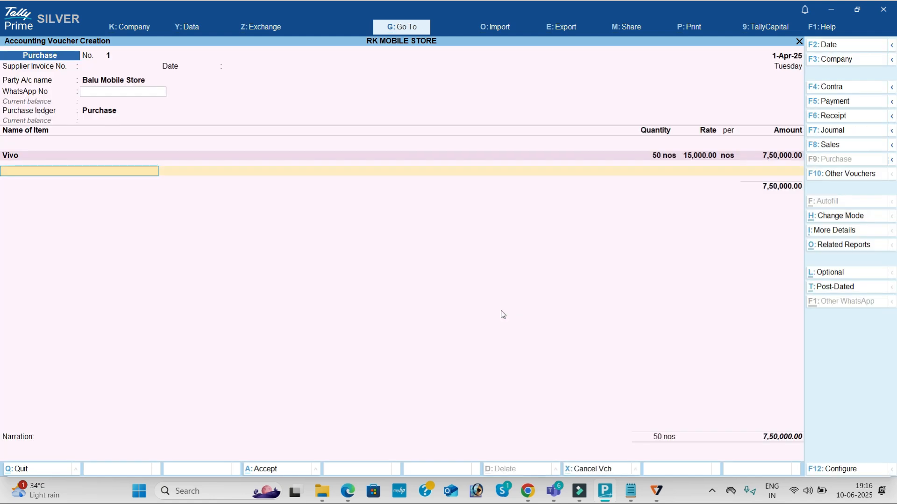
Step: Add Nokia to the purchase with 50 nos at a rate of 20000, checking the figures in the course PDF
key("alt+Tab")
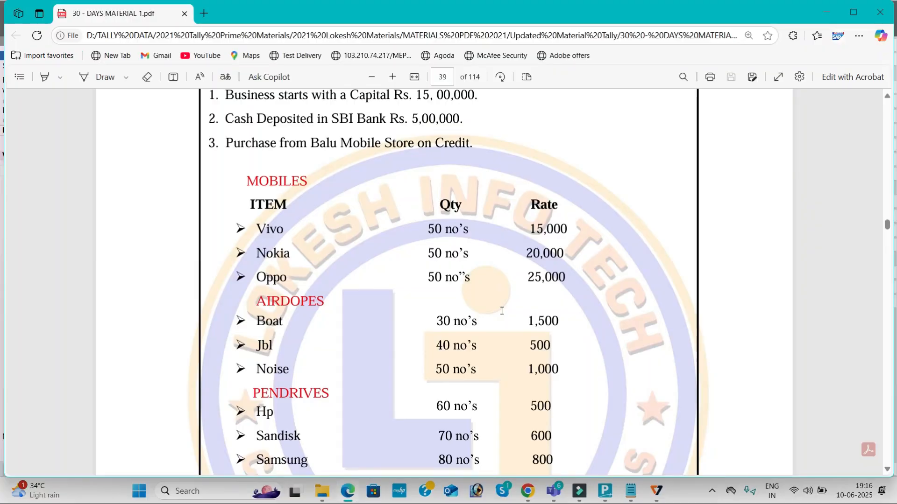
key("alt+Tab")
type("No")
key("Down")
key("Down")
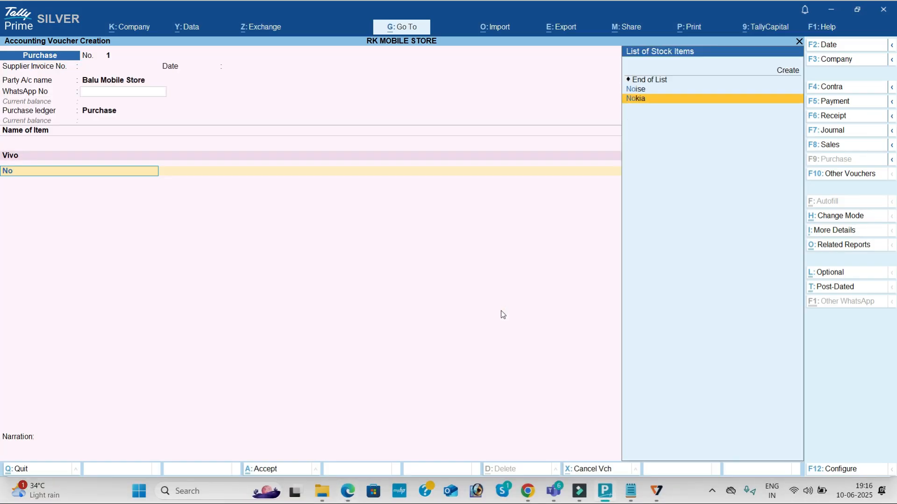
key("Return")
key("alt+Tab")
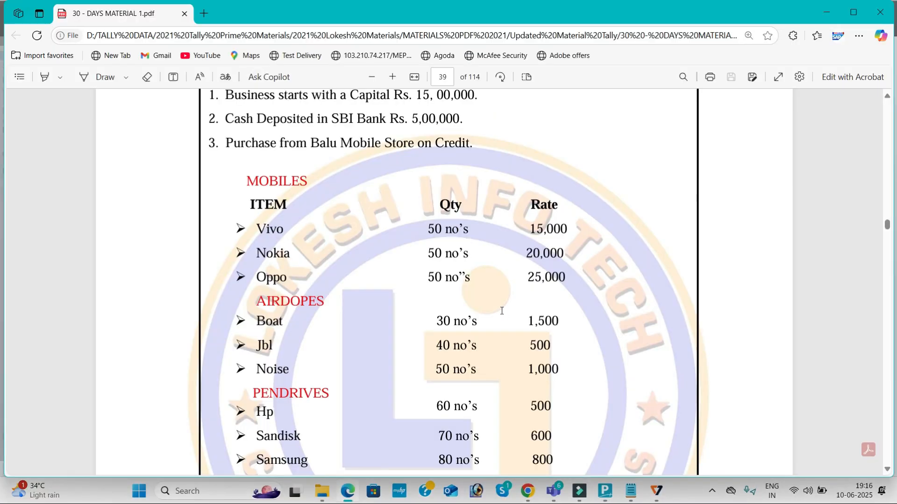
key("alt+Tab")
type("50")
key("Return")
type("20000")
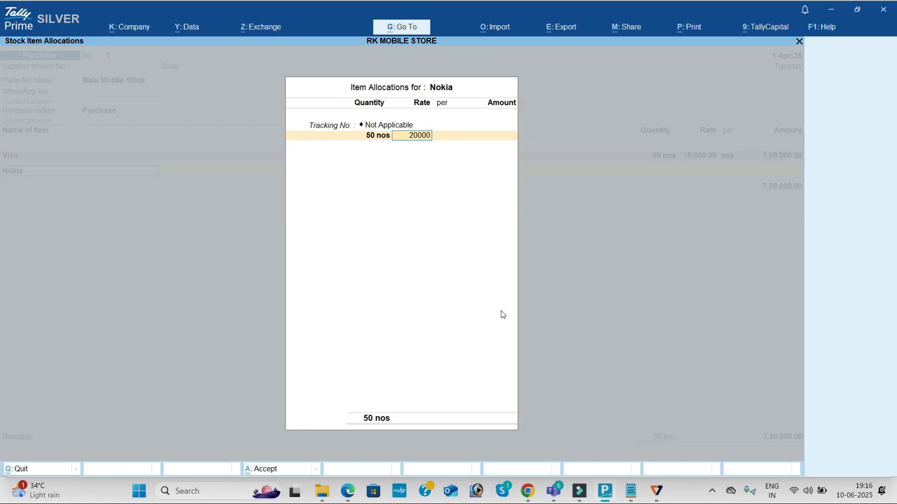
key("Return")
key("Return")
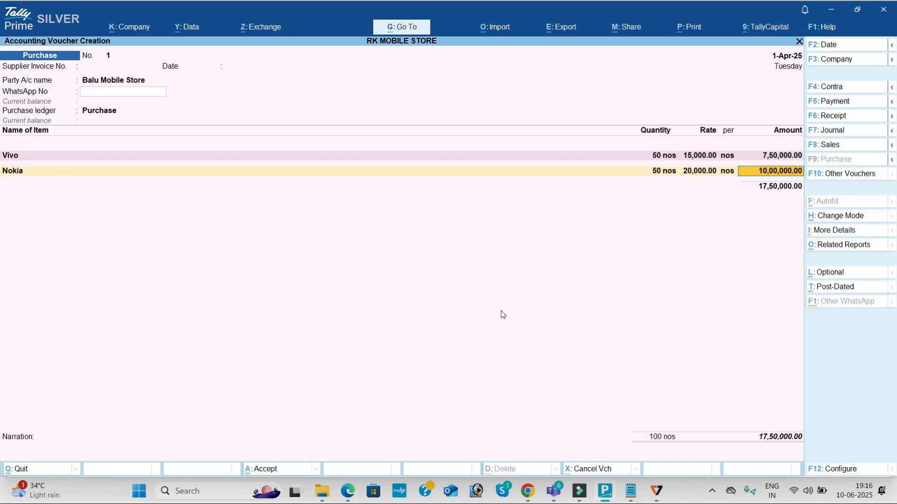
Step: Add Oppo to the purchase with 50 nos at a rate of 25,000, checking the figures in the course PDF
key("alt+Tab")
type("opp")
key("Return")
key("Return")
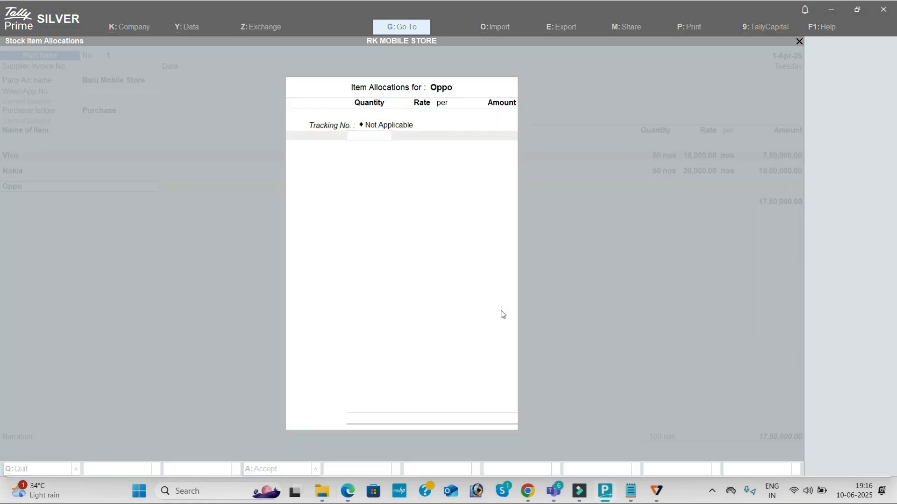
key("alt+Tab")
key("alt+Tab")
type("50")
key("Return")
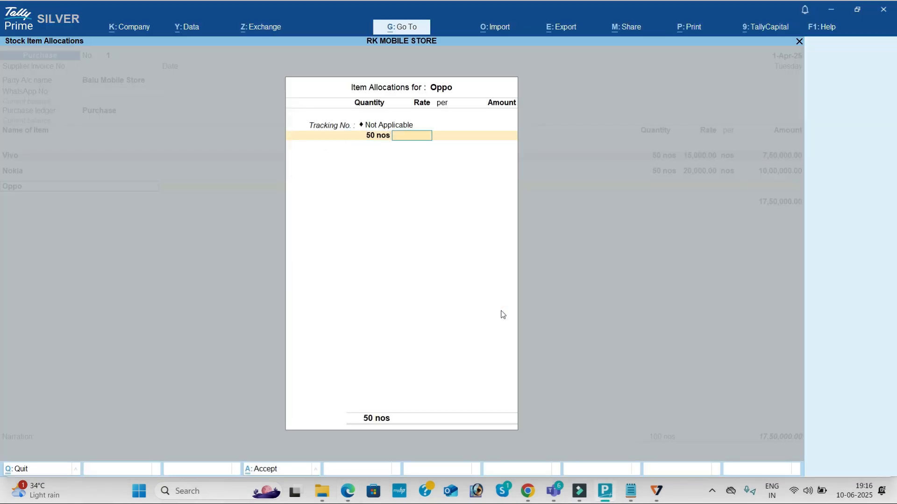
key("alt+Tab")
key("alt+Tab")
type("25,000")
key("Return")
key("Return")
key("Return")
key("Return")
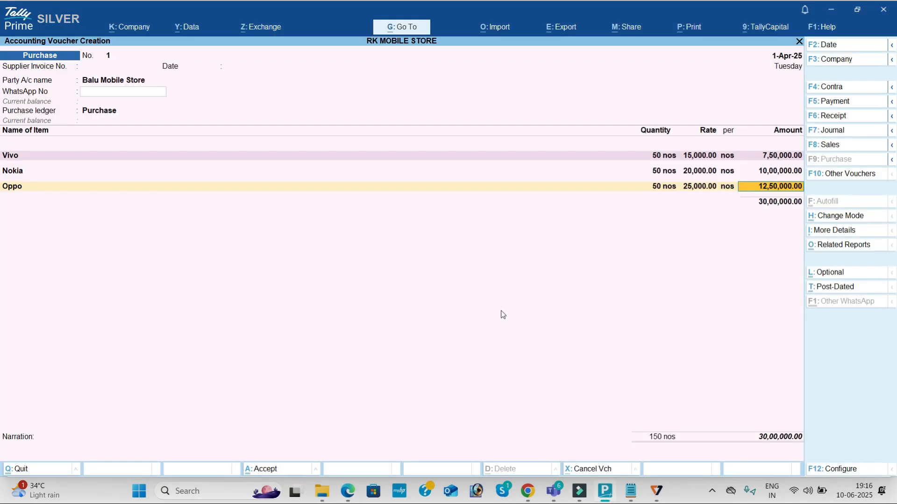
key("Return")
Step: Look up the airdopes in the course PDF, and add Boat to the purchase with 30 nos at a rate of 1,500
key("alt+Tab")
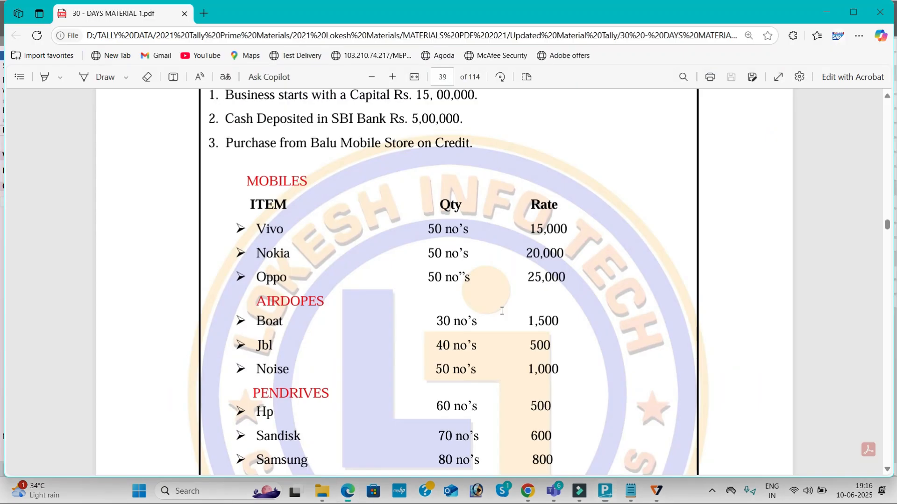
scroll(501, 310, "down", 3)
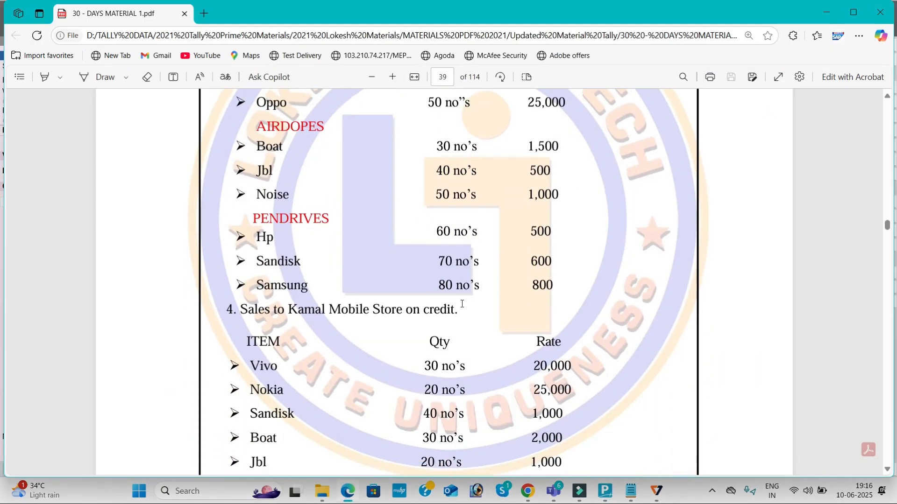
key("alt+Tab")
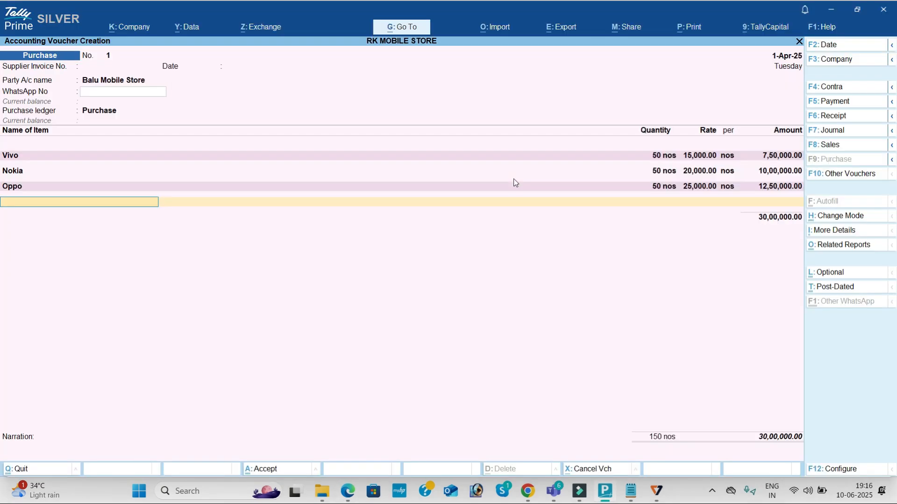
type("Bo")
key("Return")
type("3")
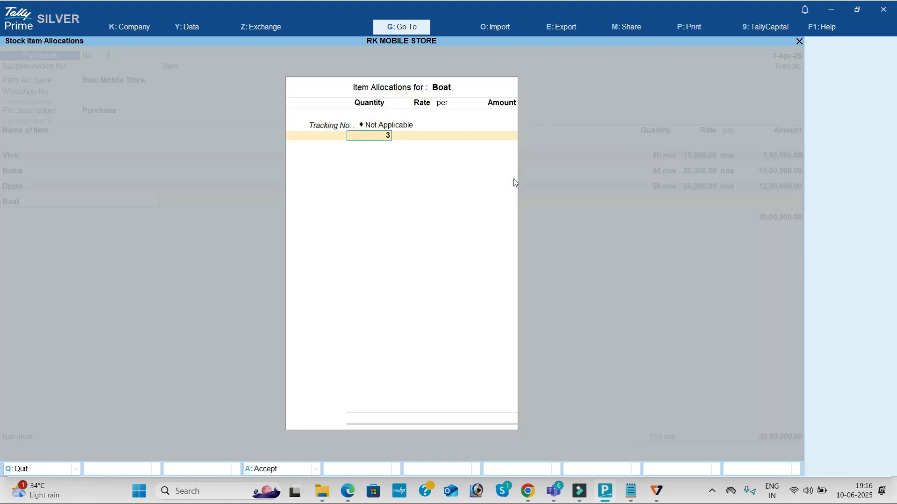
type("0")
key("Return")
type("1,500")
key("Return")
key("Return")
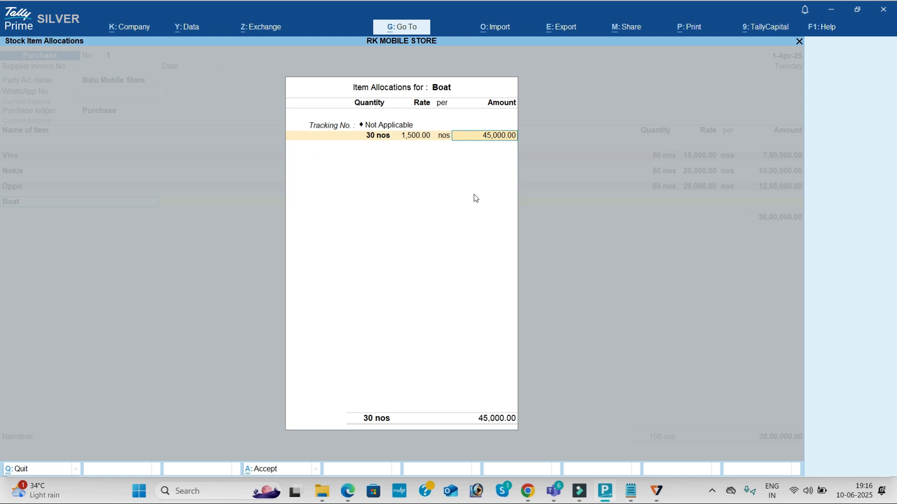
key("Return")
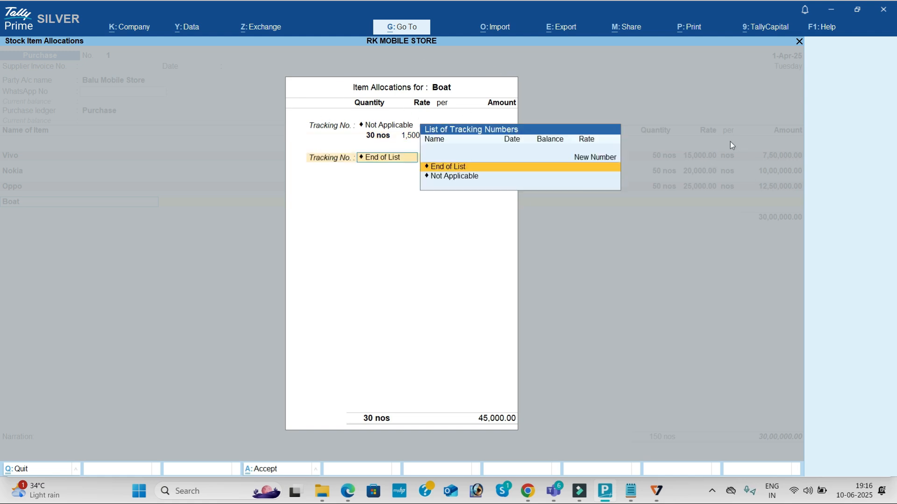
key("Return")
key("Return")
Step: Add Jbl to the purchase with 40 nos at a rate of 500, checking the figures in the course PDF
key("alt+Tab")
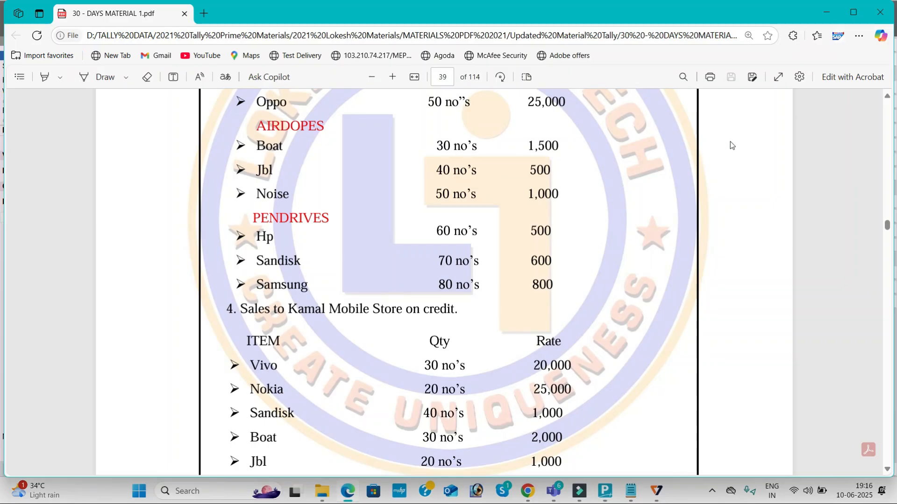
key("alt+Tab")
type("Jb")
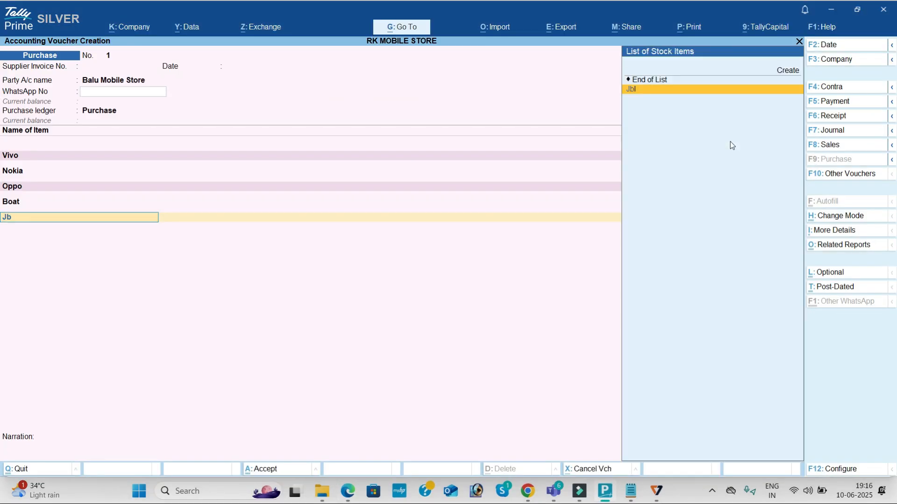
key("Return")
key("alt+Tab")
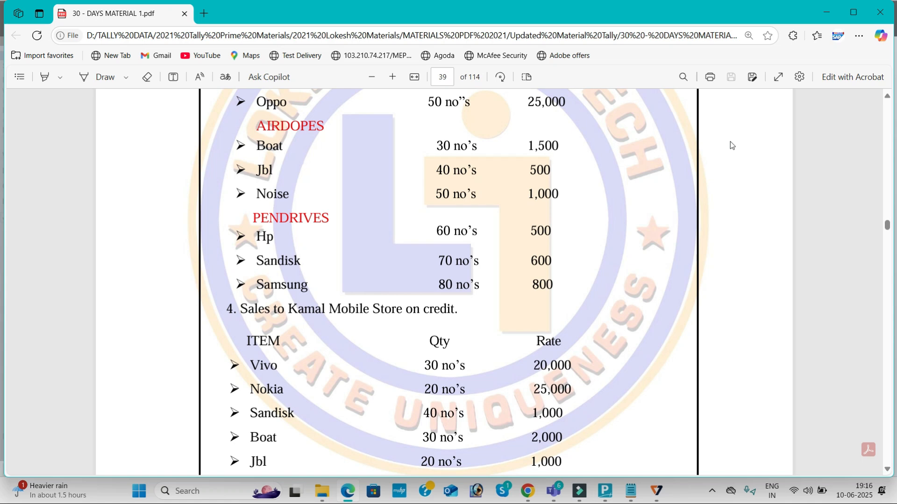
key("alt+Tab")
type("40")
key("Return")
type("50")
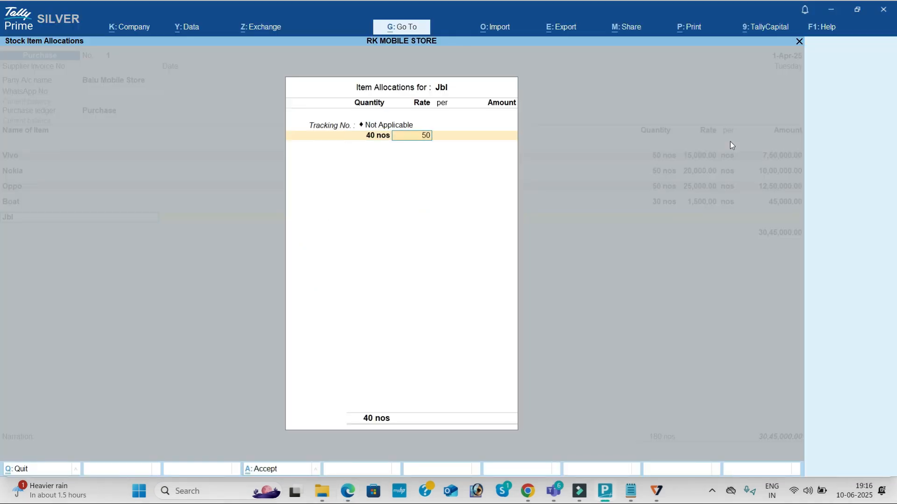
type("0")
key("Return")
key("Return")
key("Return")
key("Return")
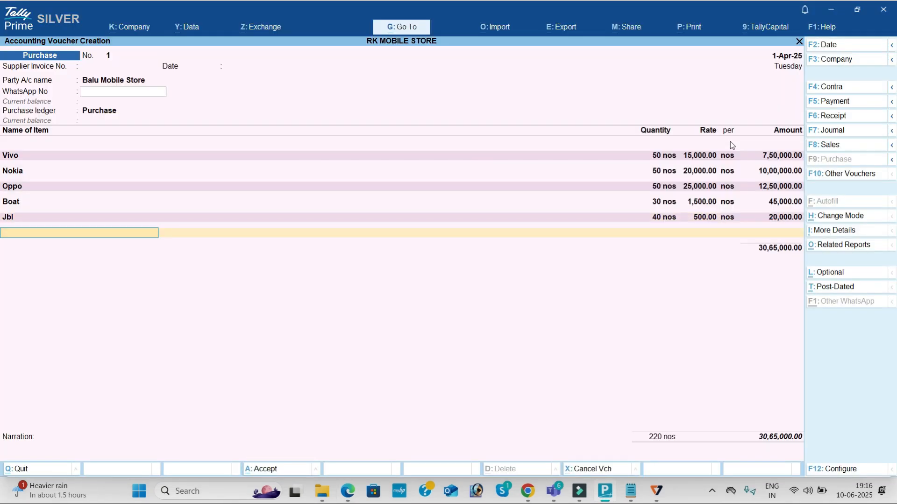
Step: Add Noise to the purchase with 50 nos at a rate of 1000, checking the figures in the course PDF
key("alt+Tab")
key("alt+Tab")
type("No")
key("Down")
key("Up")
key("Return")
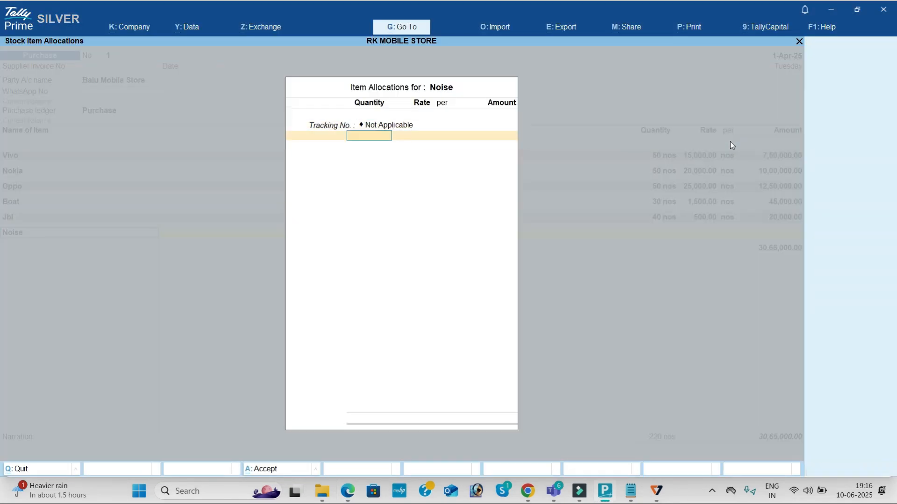
key("alt+Tab")
key("alt+Tab")
type("50")
key("Return")
type("1000")
key("Return")
key("Return")
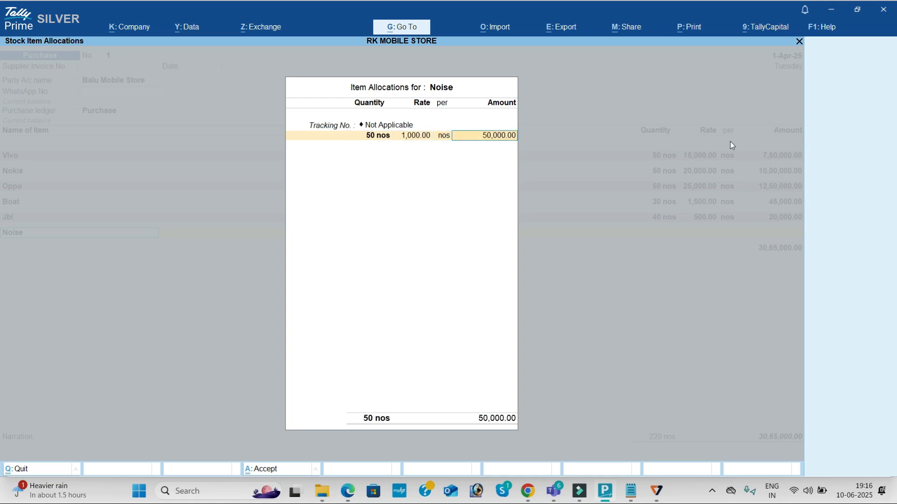
key("Return")
key("Return")
Step: Look up the pendrives in the course PDF, and add Hp to the purchase with 60 nos at a rate of 500
key("alt+Tab")
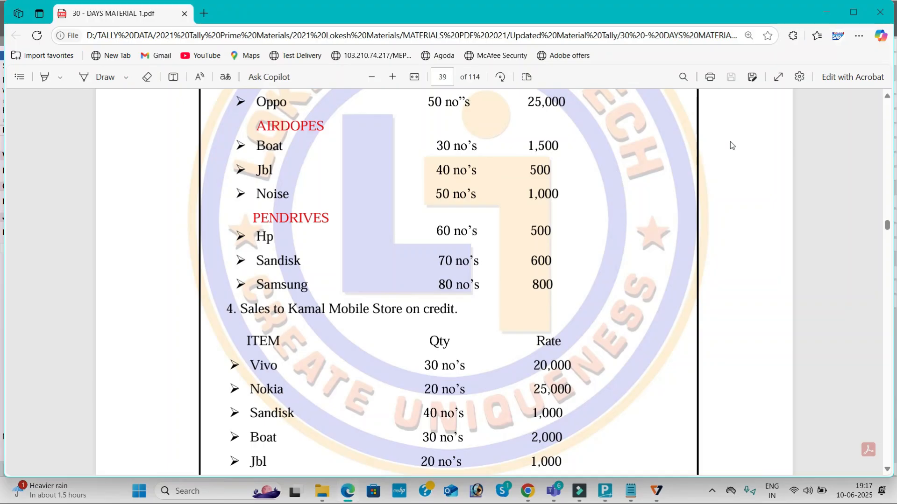
key("alt+Tab")
type("Hp")
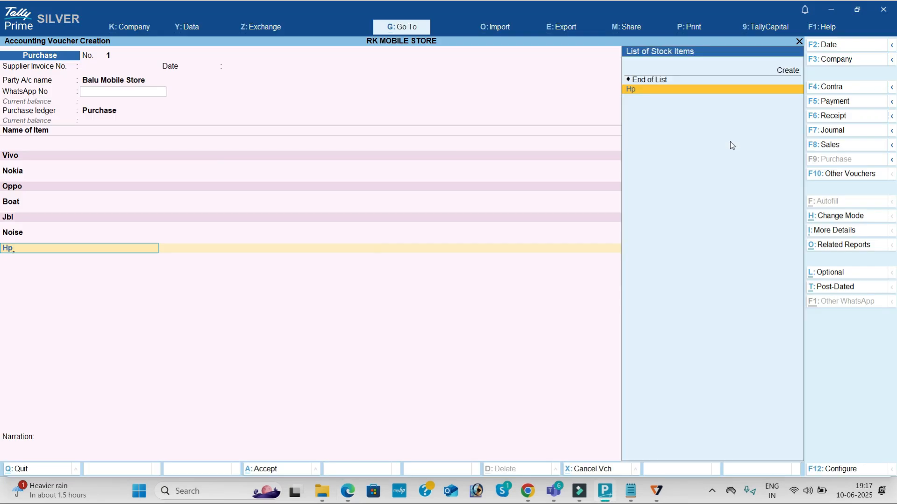
key("Return")
key("Return")
key("alt+Tab")
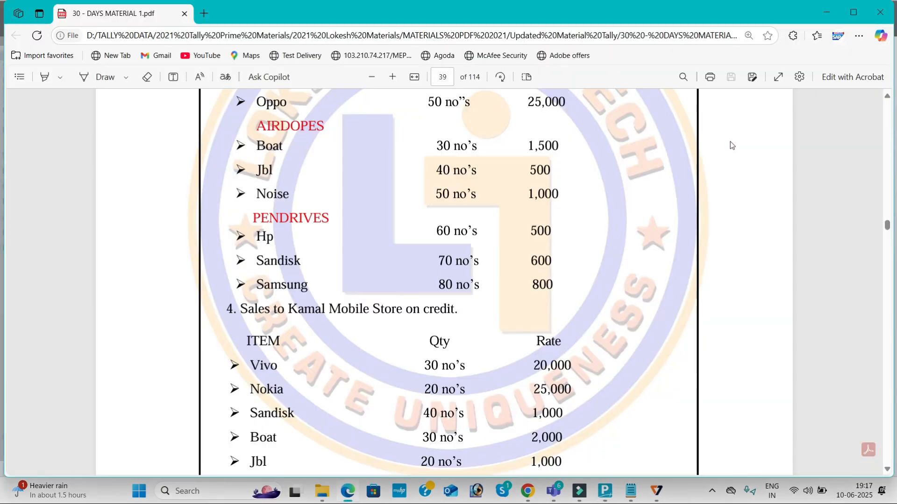
key("alt+Tab")
key("Return")
type("500")
key("Return")
key("Return")
key("Return")
key("Return")
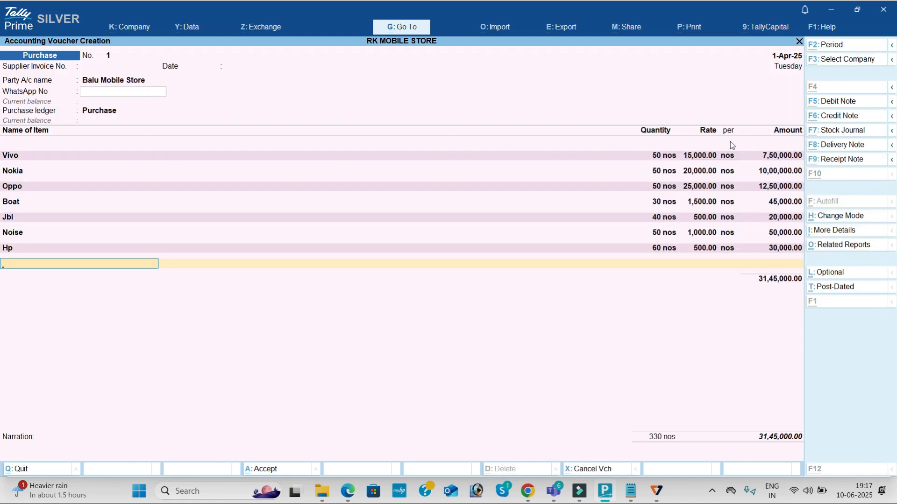
Step: Check the course PDF for the pendrive that follows Hp in the purchase list, and return to the voucher
key("alt+Tab")
key("alt+Tab")
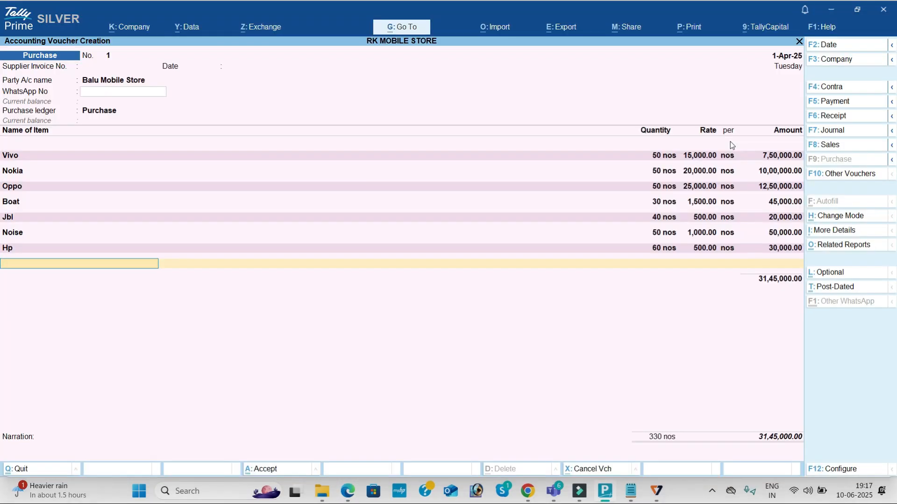
Step: Add Sandisk as the next item of the purchase voucher, with its tracking number as Not Applicable
type("Sa")
key("Down")
key("Return")
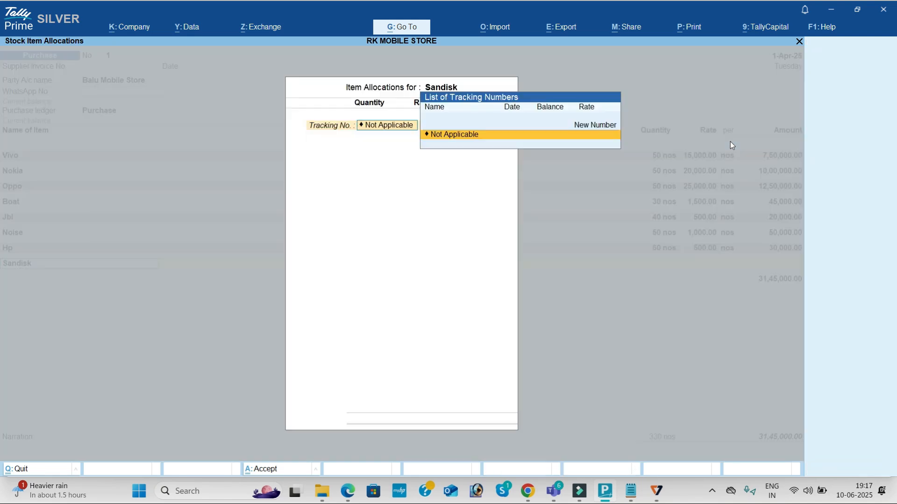
key("Return")
Step: Set the purchased Sandisk quantity to 70 nos at a rate of 600 and finish its allocation
key("alt+Tab")
key("alt+Tab")
type("70")
key("Return")
type("600")
key("Return")
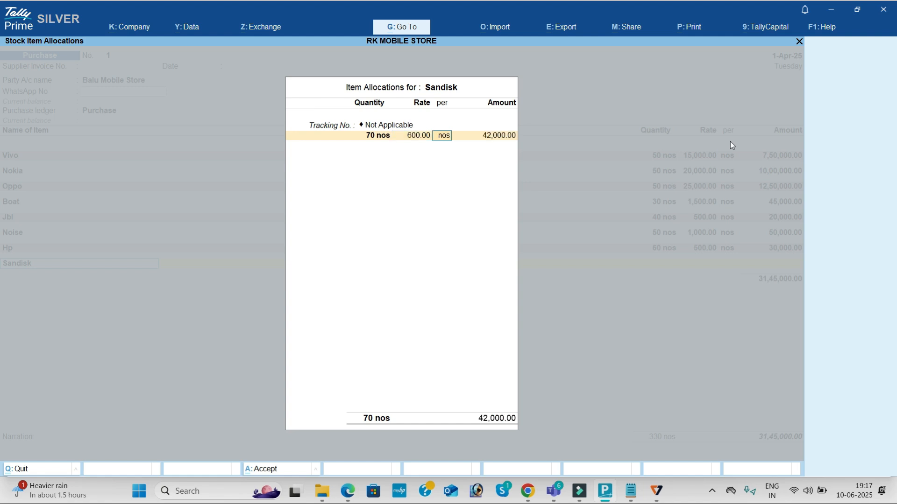
key("Return")
key("Return")
key("Return")
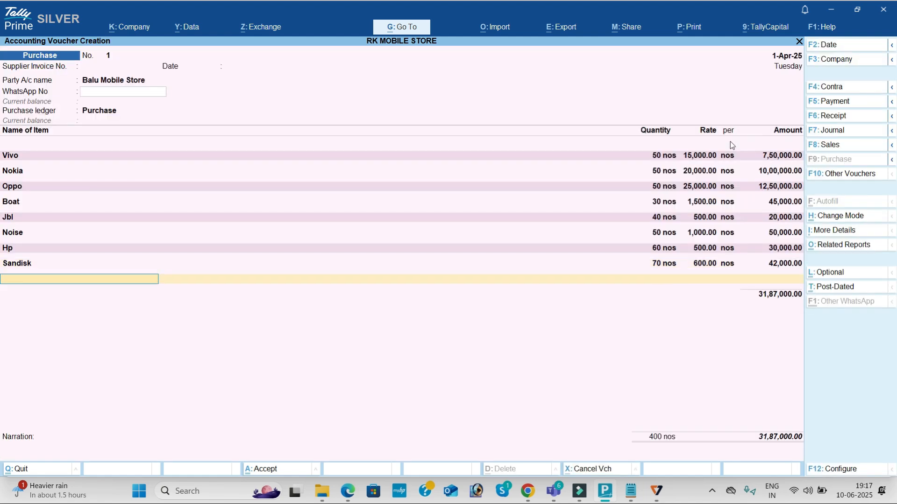
Step: Add Samsung as the next item of the purchase voucher, with its tracking number as Not Applicable
key("alt+Tab")
key("alt+Tab")
type("s")
key("Down")
key("Return")
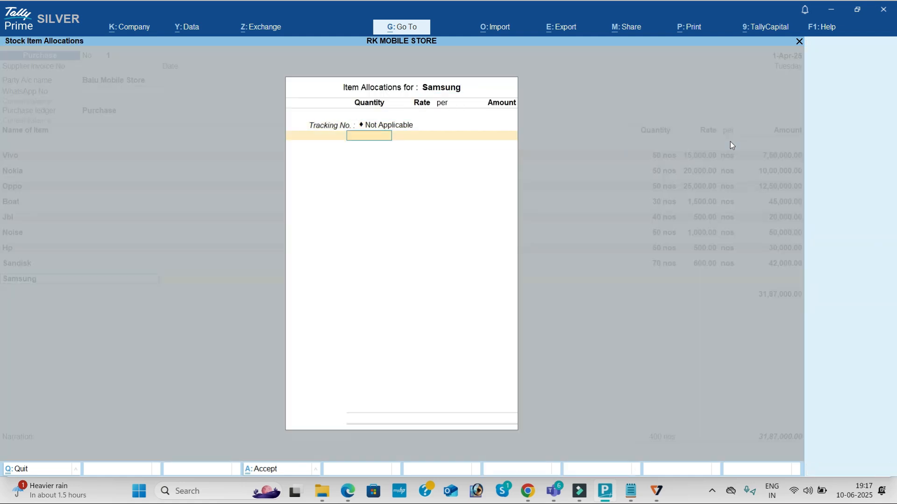
Step: Set the purchased Samsung quantity to 80 nos at a rate of 800 and finish its allocation
key("alt+Tab")
key("alt+Tab")
key("Return")
type("800")
key("Return")
key("Return")
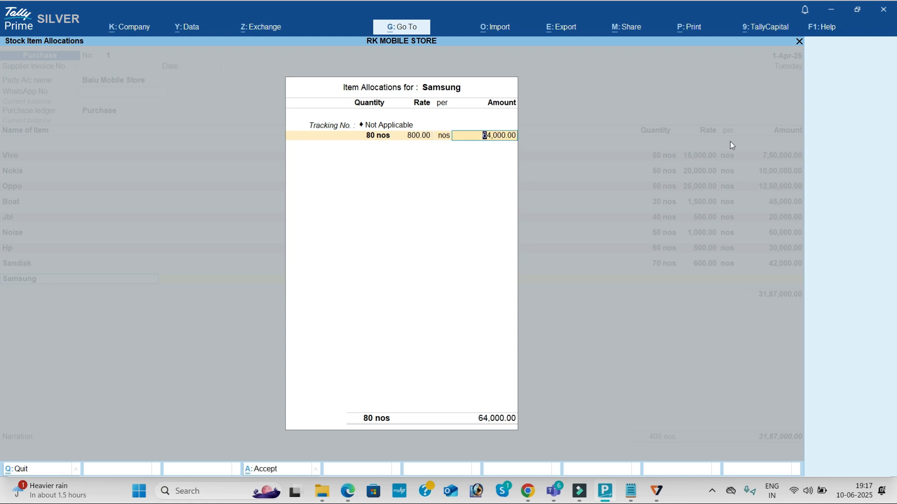
key("Return")
key("Return")
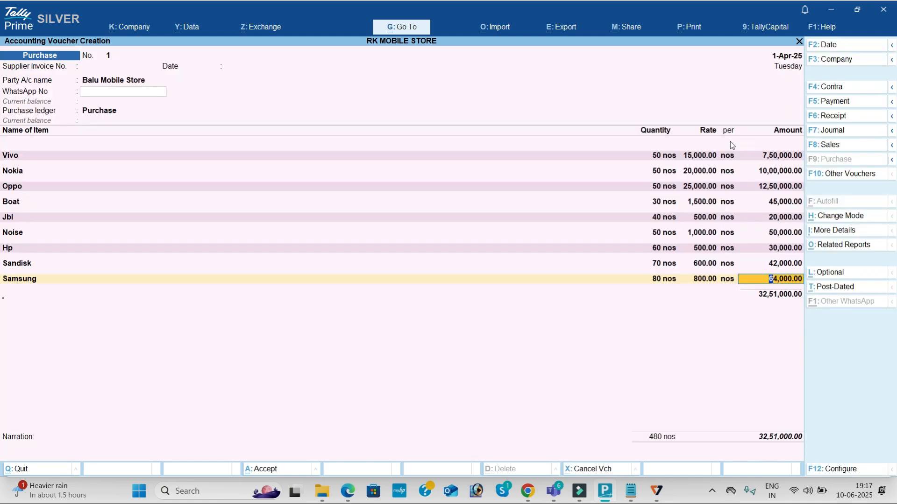
key("Return")
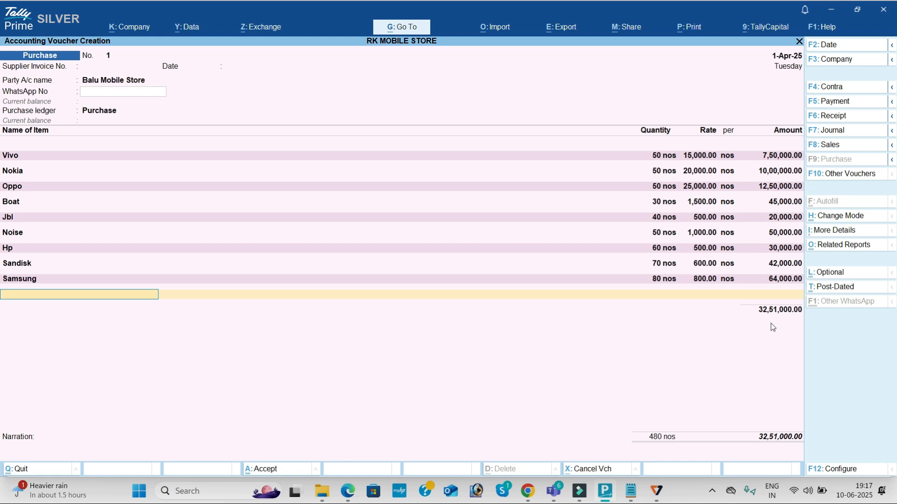
Step: End the item list without a narration and save the Balu Mobile Store purchase voucher
key("Return")
key("Return")
key("Return")
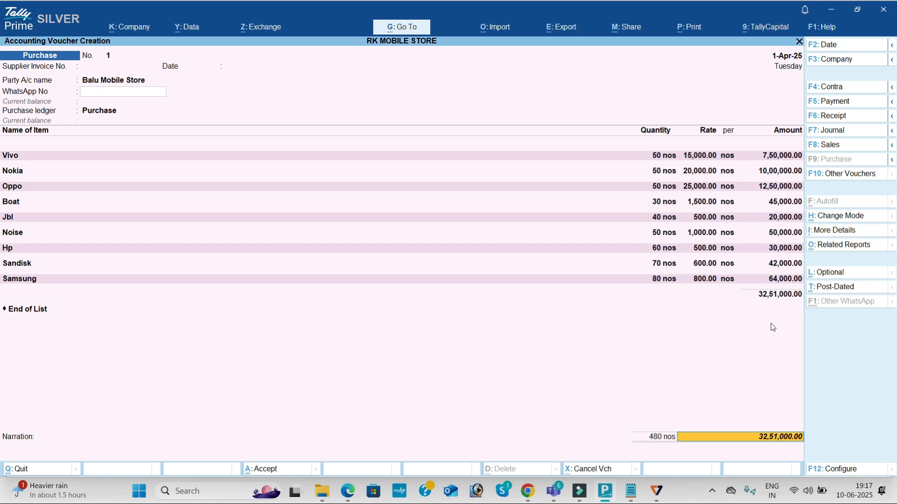
key("Return")
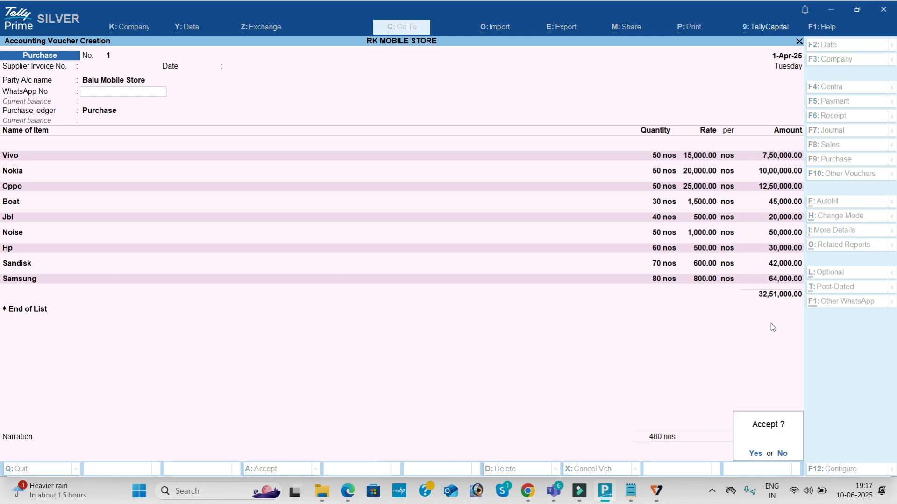
key("Return")
Step: Consult transaction 4 in the exercise PDF and start a sales voucher in Tally Prime with Kamal Mobile Store as the party
key("alt+Tab")
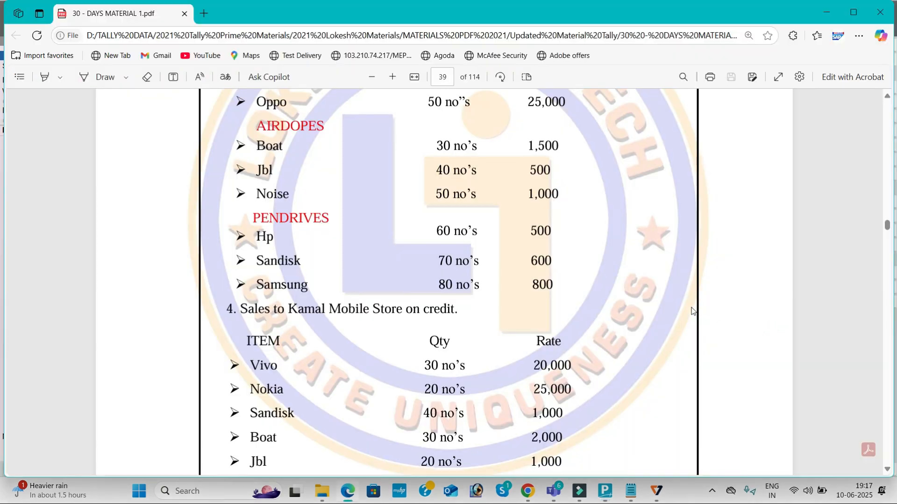
scroll(483, 158, "up", 3)
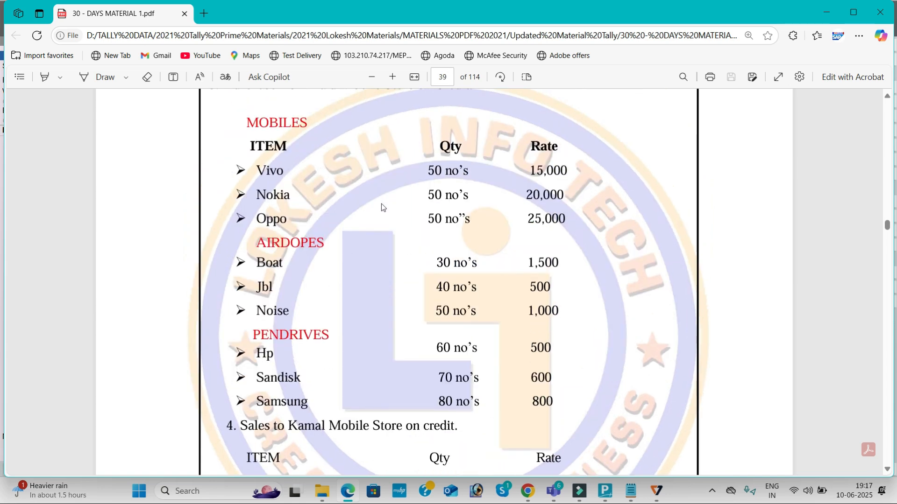
scroll(381, 204, "down", 5)
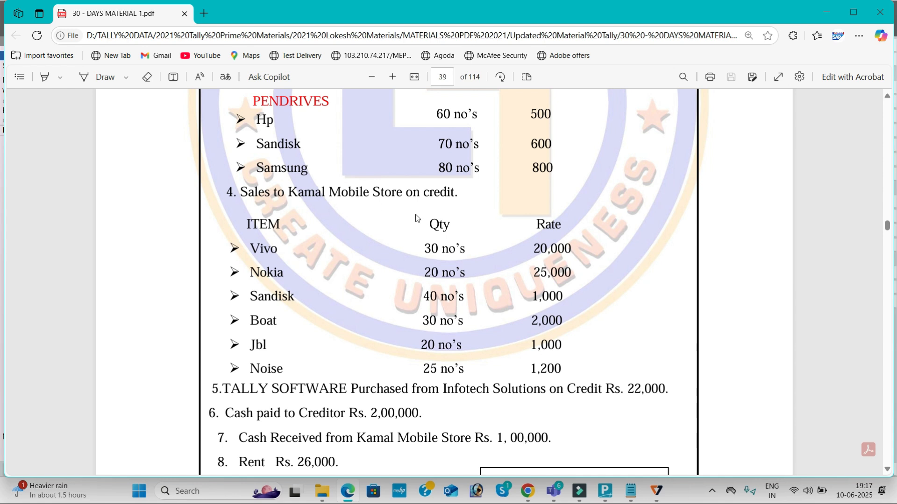
key("alt+Tab")
left_click(839, 146)
key("Return")
key("Return")
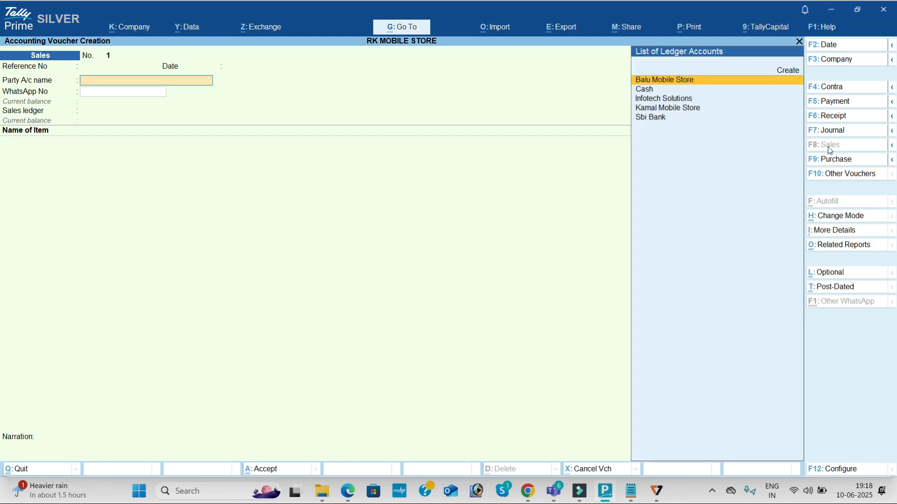
key("Down")
key("Down")
key("Down")
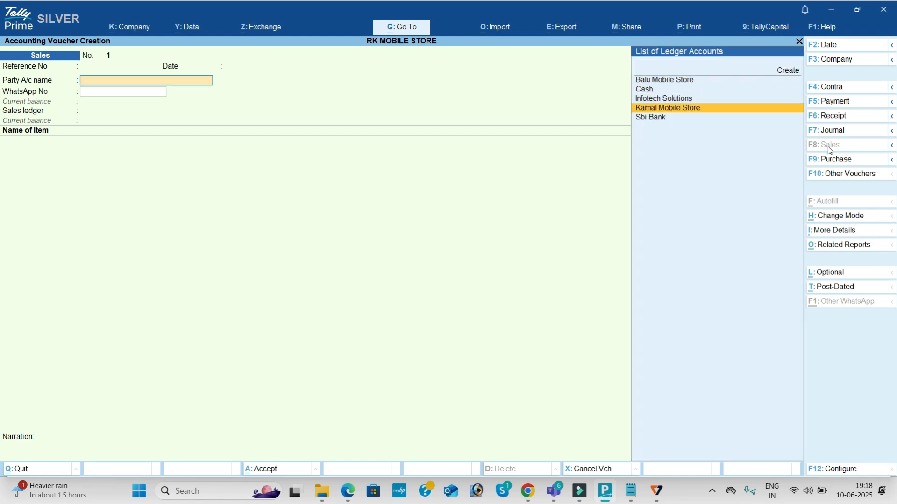
key("Return")
Step: Leave the dispatch details blank, accept the default party details and choose Sales as the sales ledger
key("Return")
key("Return")
key("Return")
key("Return")
key("Return")
key("Return")
key("Return")
key("Return")
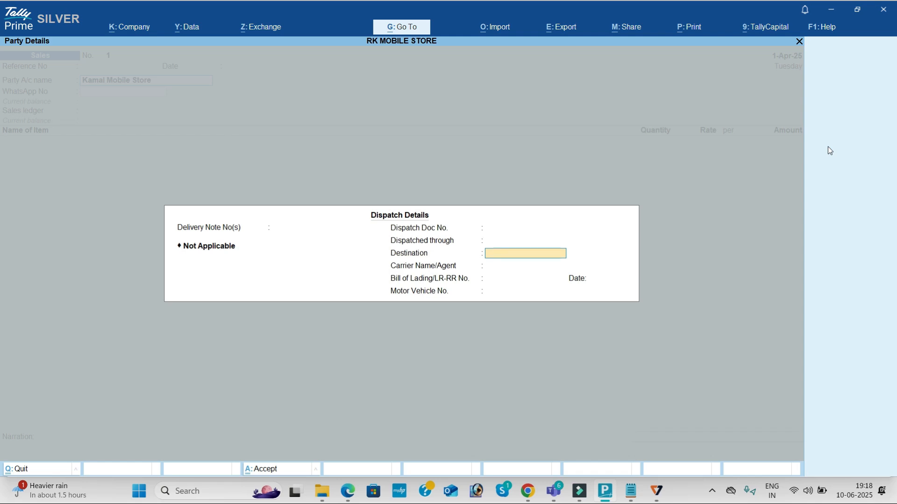
key("Return")
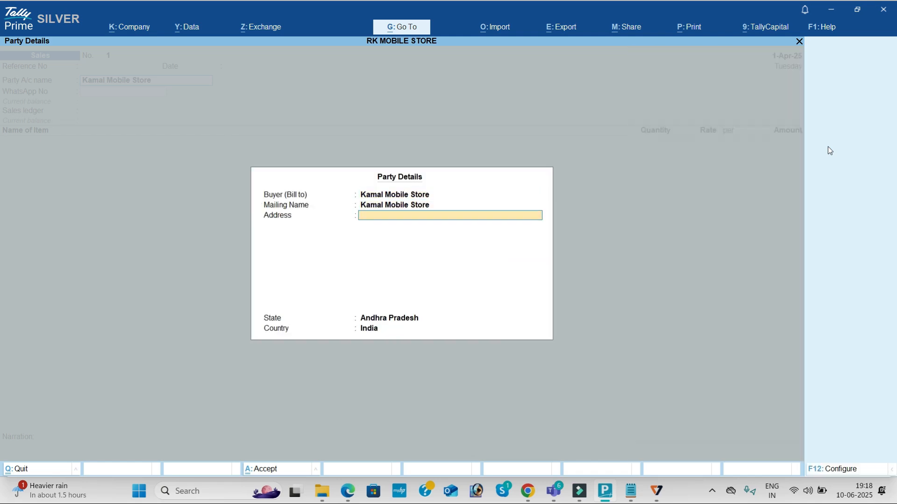
key("Return")
key("Return")
key("Return")
key("Return")
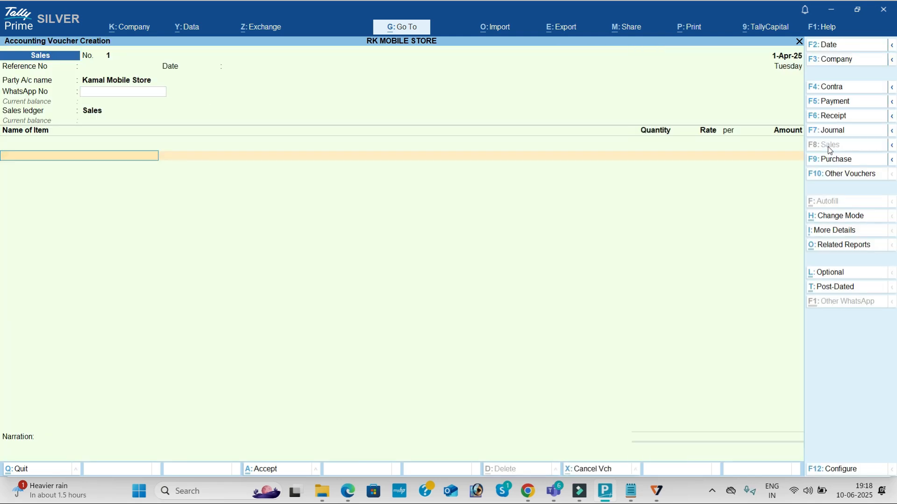
Step: Add Vivo as the first item of the sales voucher, with its tracking number as Not Applicable
key("Down")
key("Down")
key("Down")
key("Down")
key("Down")
key("Down")
key("Down")
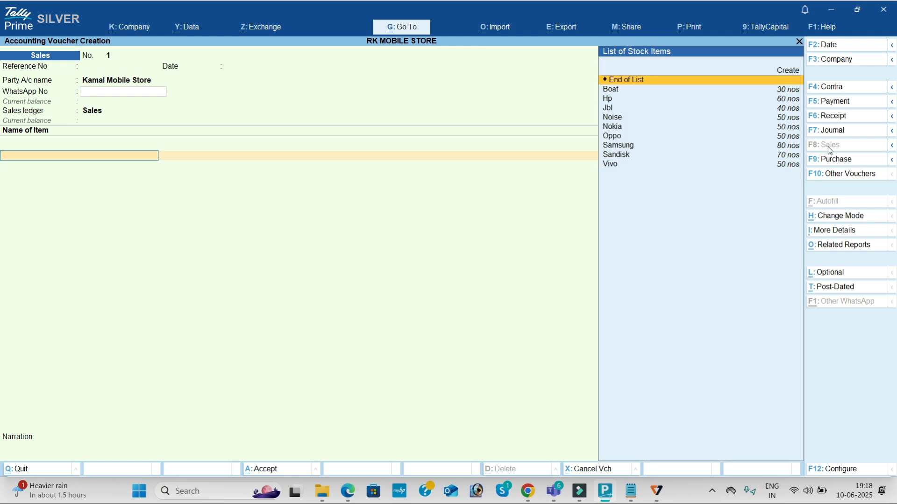
key("alt+Tab")
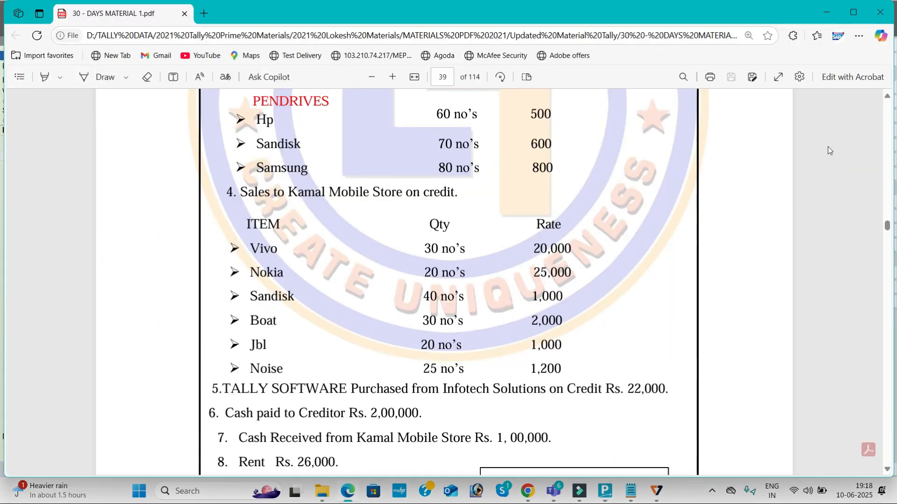
key("alt+Tab")
type("V")
key("Return")
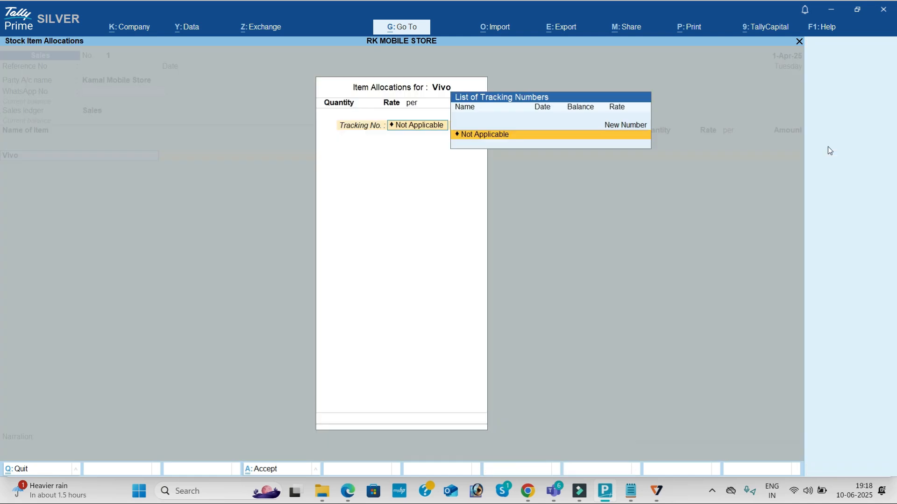
key("Return")
Step: Set the sold Vivo quantity to 30 nos at a rate of 20,000 and finish its allocation
key("alt+Tab")
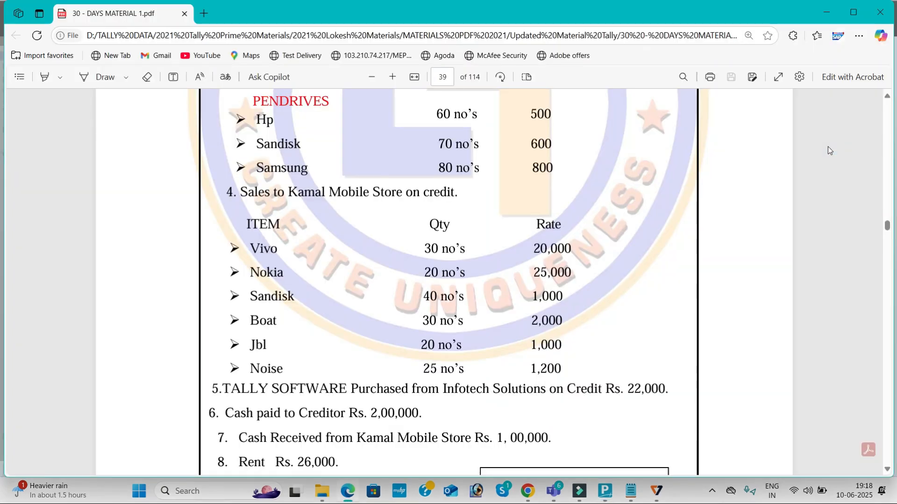
key("alt+Tab")
type("30")
key("Return")
type("20,000")
key("Return")
key("Return")
key("Return")
key("Return")
key("Return")
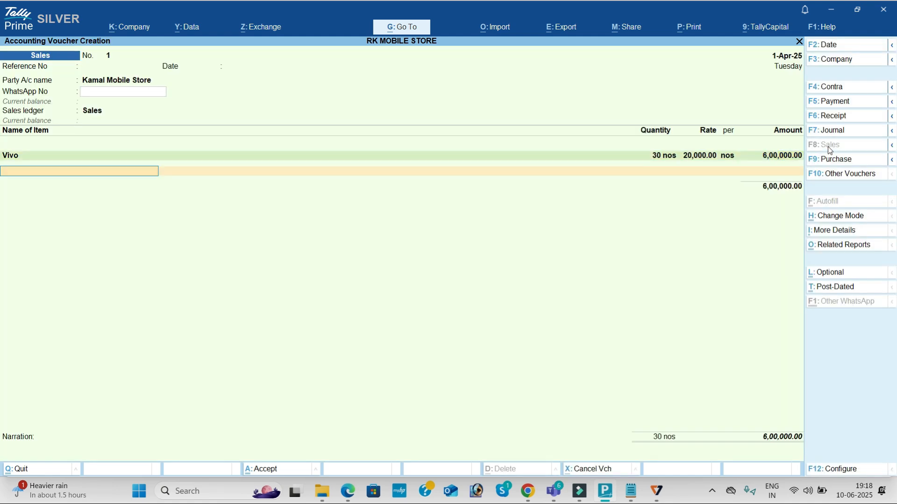
Step: Add Nokia as the second item of the sales voucher, with its tracking number as Not Applicable
key("alt+Tab")
key("alt+Tab")
type("No")
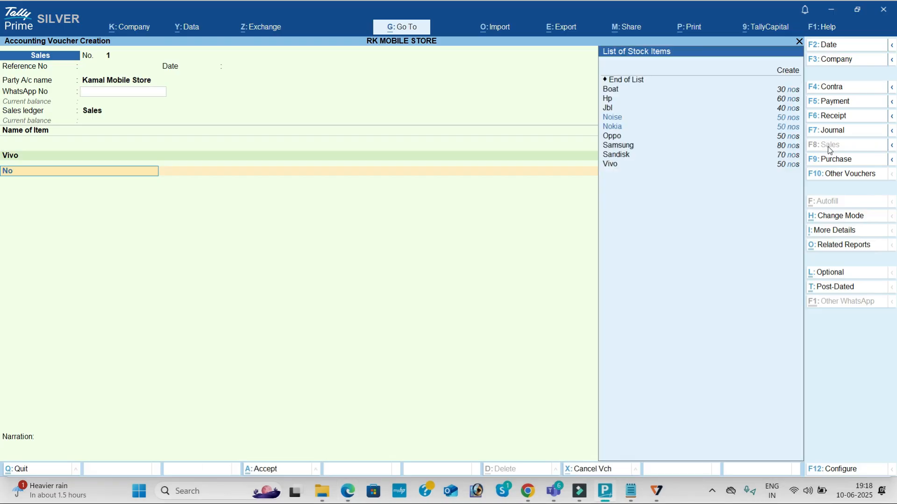
key("Down")
key("Return")
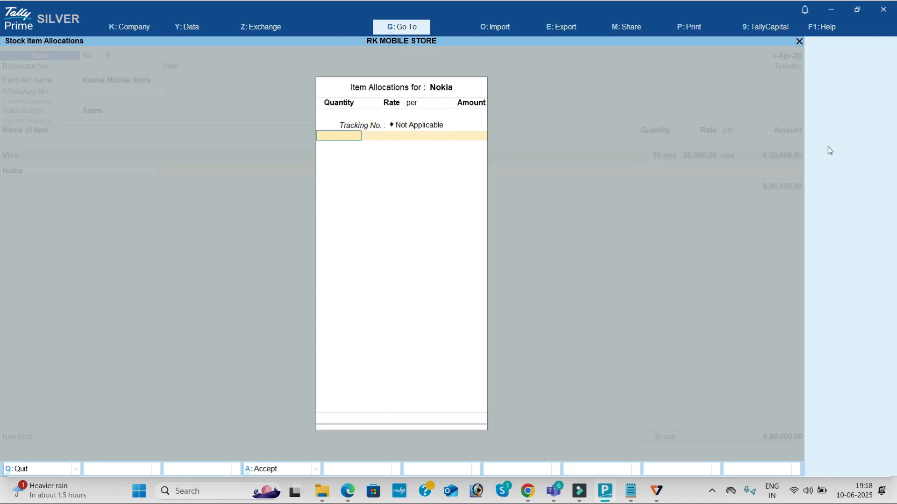
Step: Set the sold Nokia quantity to 20 nos at a rate of 25,000 and finish its allocation
key("alt+Tab")
key("alt+Tab")
type("20")
key("Return")
type("25,000")
key("Return")
key("Return")
key("Return")
key("Return")
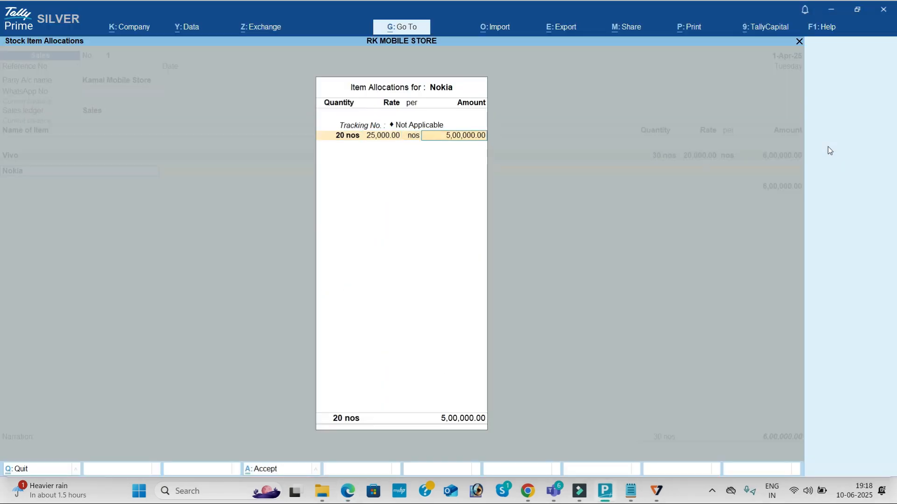
Step: Add Sandisk as the third item of the sales voucher, with its tracking number as Not Applicable
key("alt+Tab")
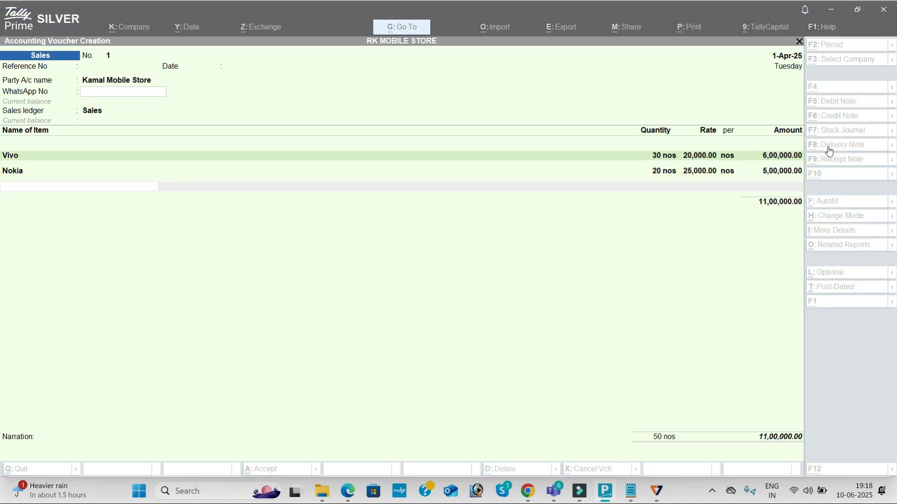
key("alt+Tab")
type("Sa")
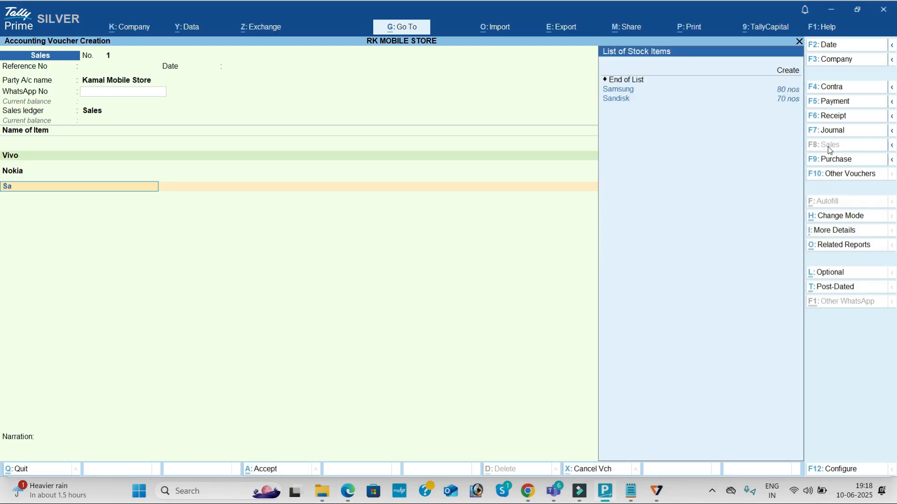
key("Down")
key("Return")
key("Return")
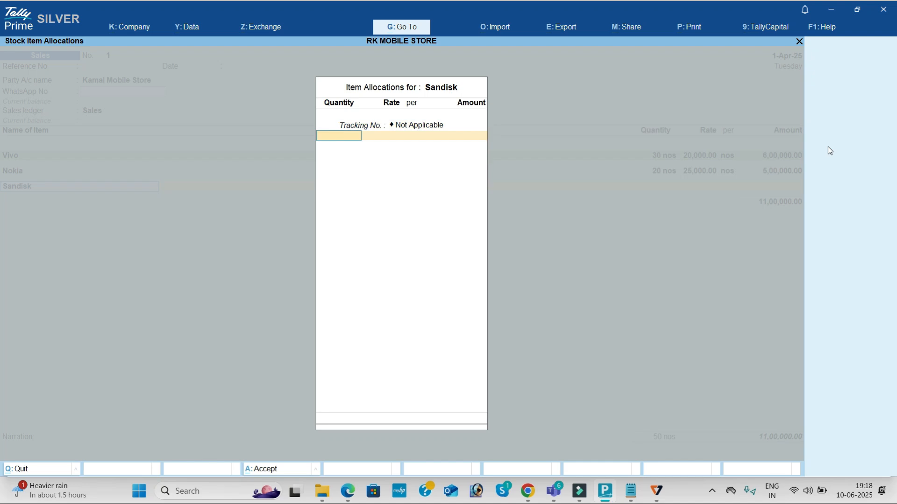
Step: Set the sold Sandisk quantity to 40 nos at a rate of 1,000 and finish its allocation
key("alt+Tab")
key("alt+Tab")
type("40")
key("Return")
type("1000")
key("alt+Tab")
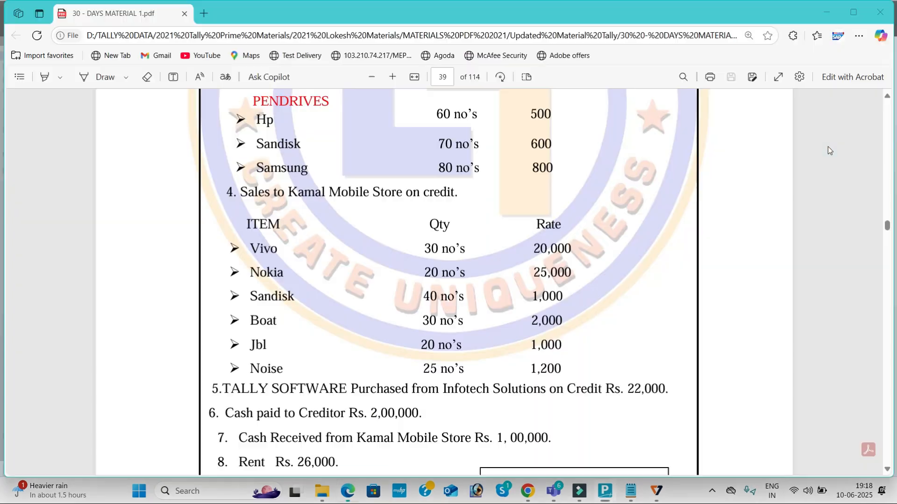
key("alt+Tab")
key("Return")
key("Return")
key("Return")
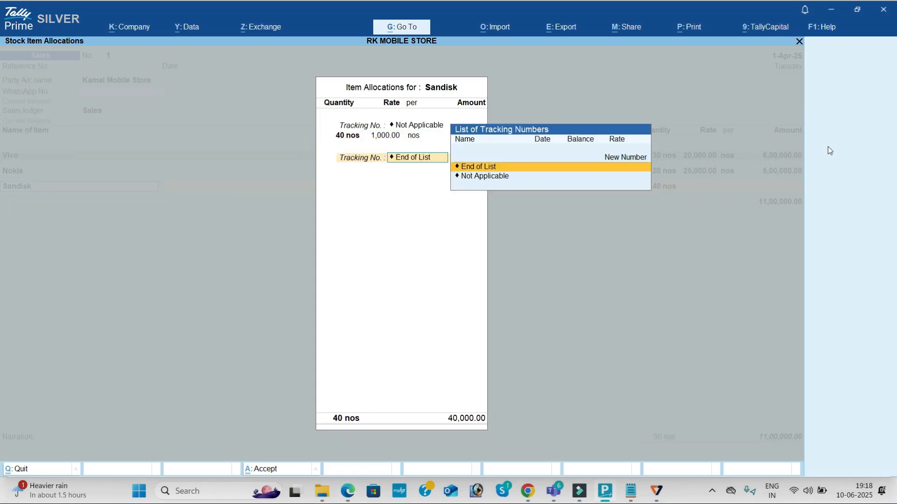
key("Return")
Step: Add Boat as the fourth item of the sales voucher, following the item list in the exercise PDF
key("alt+Tab")
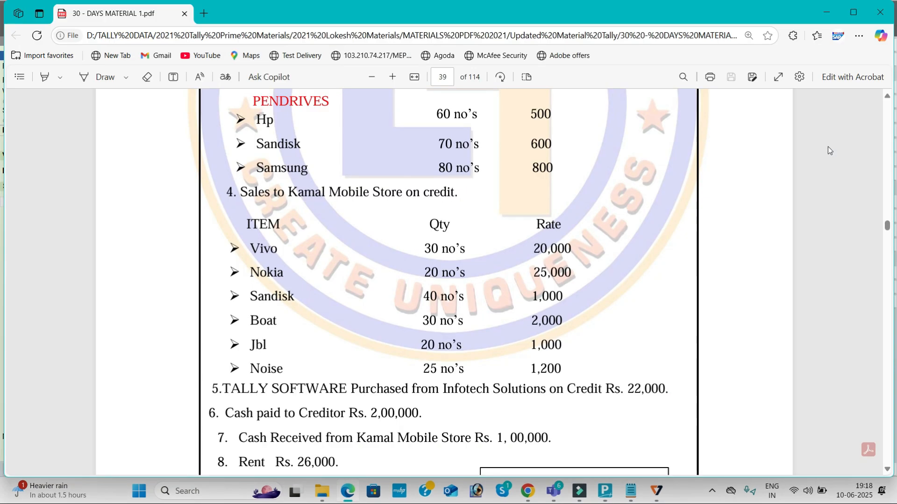
key("alt+Tab")
type("bo")
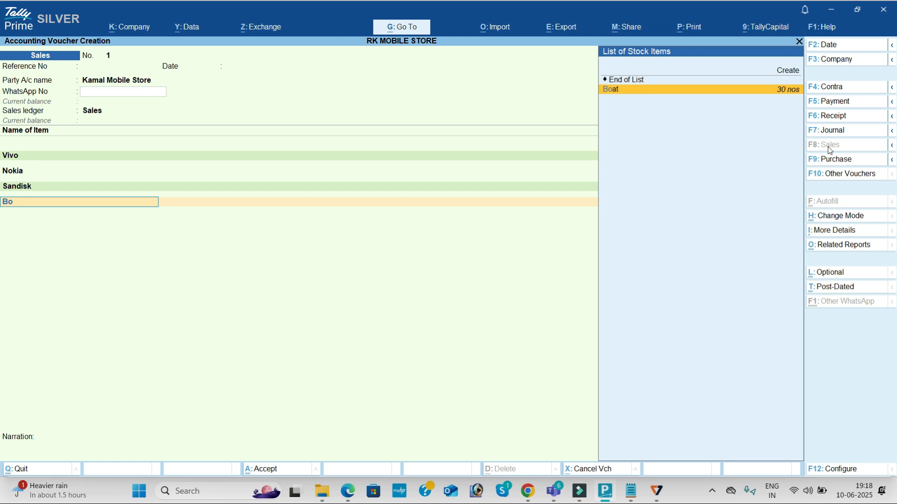
key("Return")
Step: Set the sold Boat quantity to 30 nos at a rate of 2,000 and finish its allocation
key("alt+Tab")
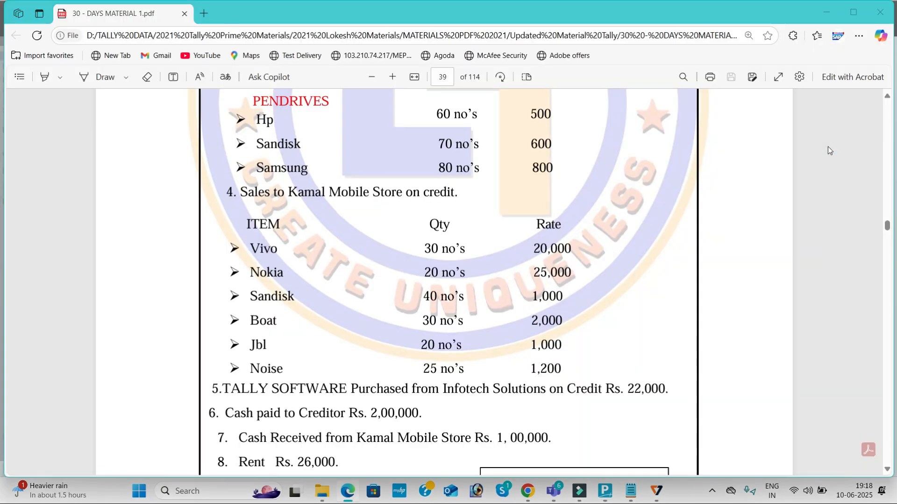
key("alt+Tab")
type("30")
key("Return")
type("2,000")
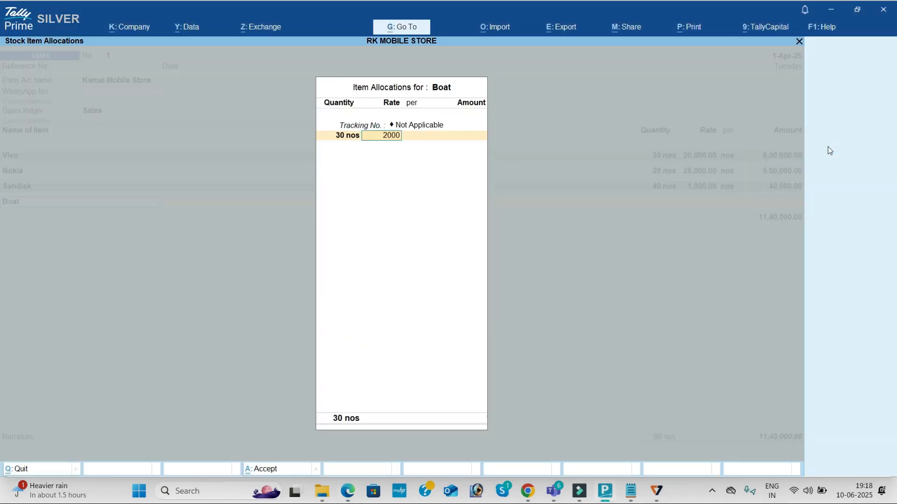
key("alt+Tab")
key("alt+Tab")
key("Return")
key("Return")
key("Return")
key("Return")
key("Return")
key("alt+Tab")
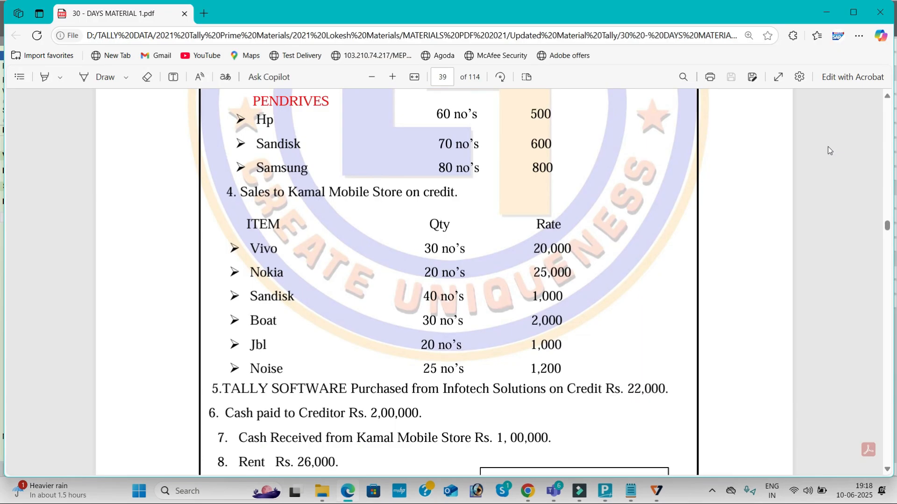
Step: Add Jbl as the fifth item of the sales voucher, with its tracking number as Not Applicable
key("alt+Tab")
type("H")
key("BackSpace")
type("Jb")
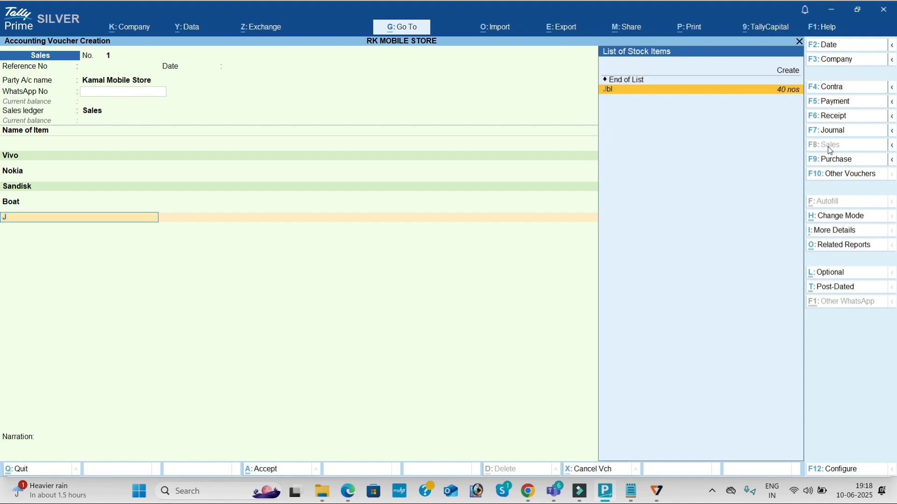
key("Return")
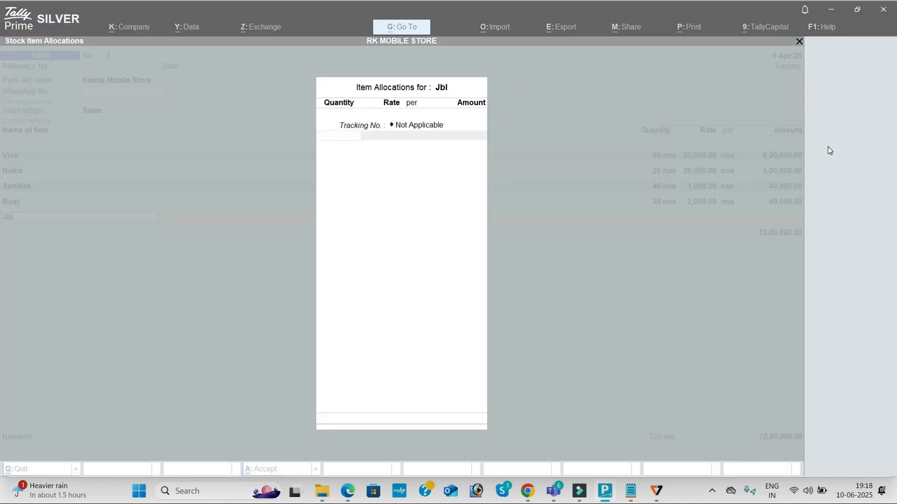
Step: Set the sold Jbl quantity to 20 nos at a rate of 1,000 and finish its allocation
key("alt+Tab")
key("alt+Tab")
type("20")
key("Return")
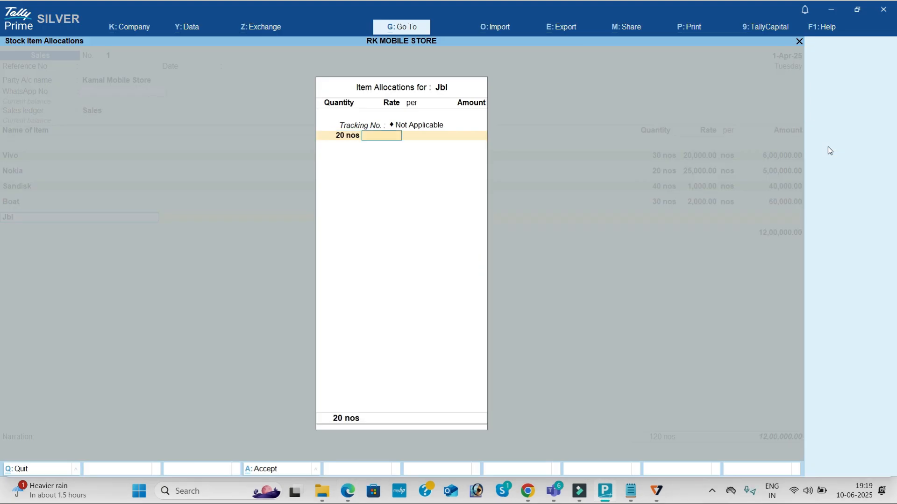
key("Return")
key("Return")
key("Return")
key("Return")
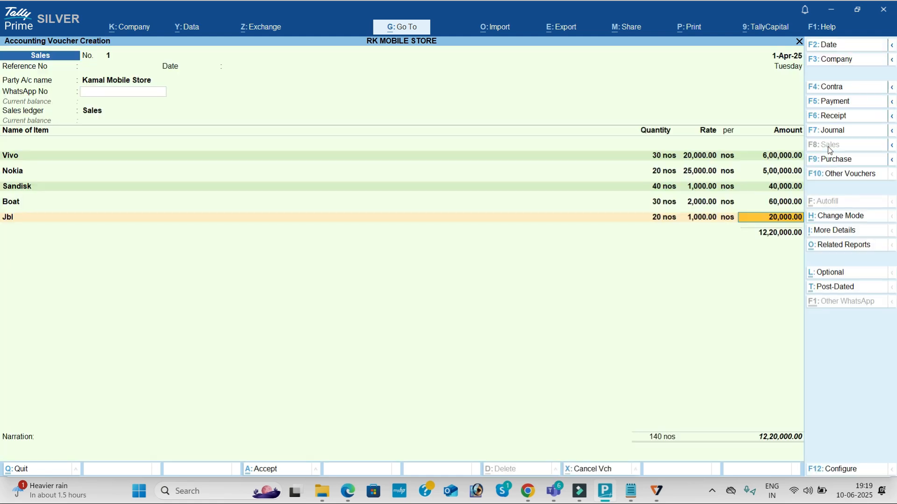
Step: Add Noise as the sixth item of the sales voucher, following the item list in the exercise PDF
key("alt+Tab")
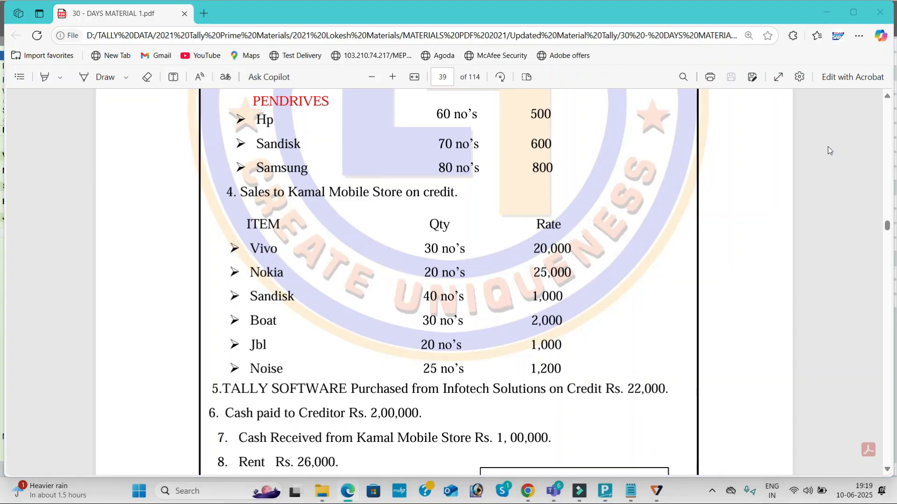
key("alt+Tab")
type("No")
key("Down")
key("Up")
key("Return")
key("Return")
Step: Set the sold Noise quantity to 25 nos at a rate of 1,200 and finish its allocation
key("alt+Tab")
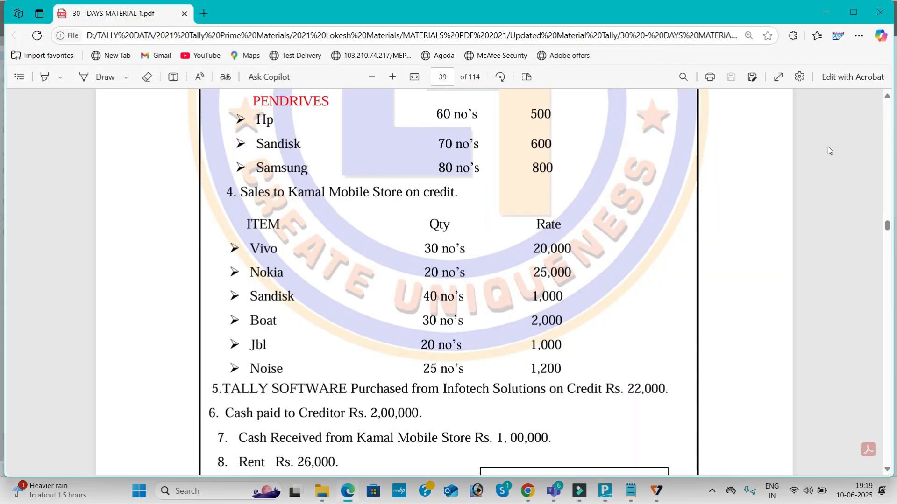
key("alt+Tab")
type("25")
key("Return")
type("1,200")
key("Return")
key("Return")
key("Return")
key("Return")
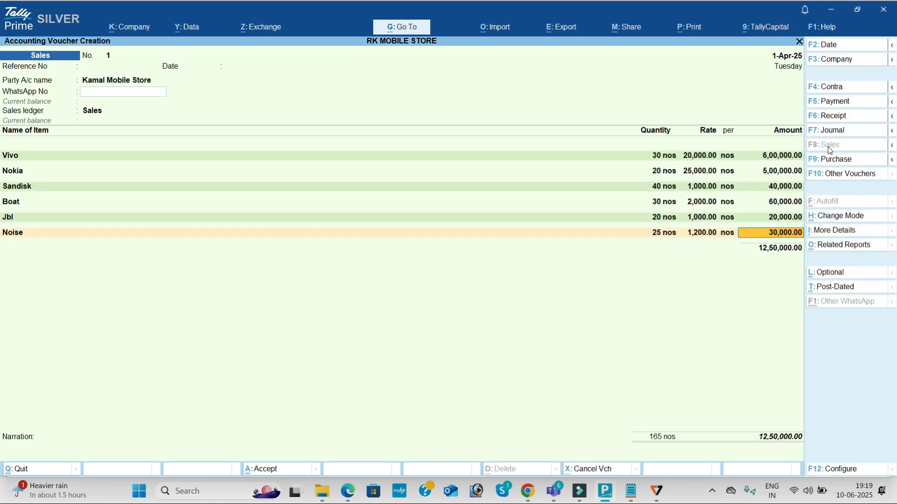
Step: End the item list without a narration and save the Kamal Mobile Store sales voucher
key("Return")
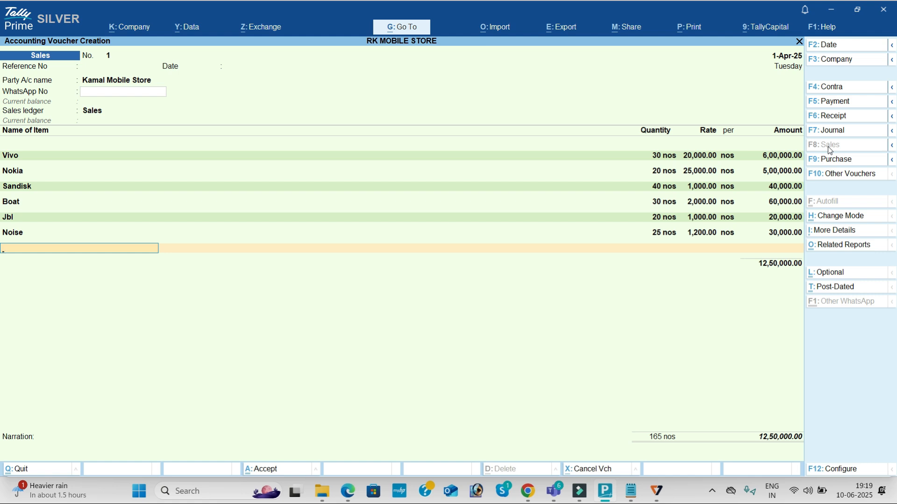
key("Return")
key("Return")
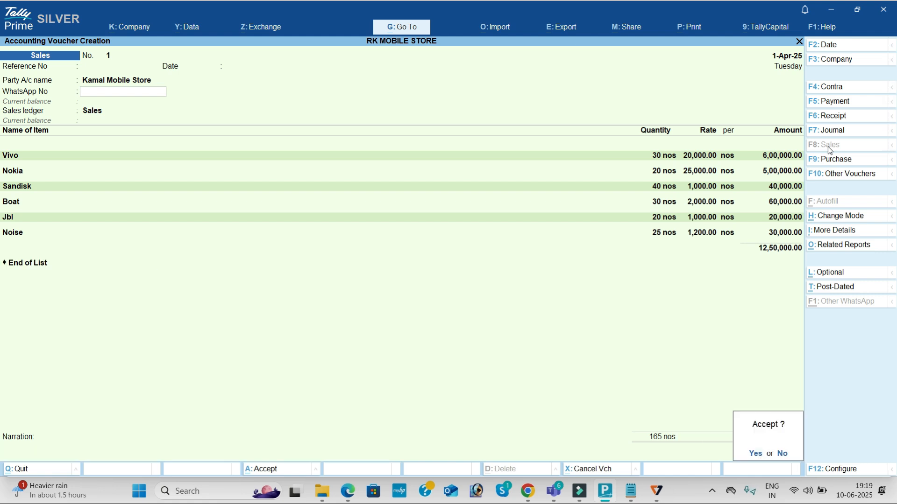
key("Return")
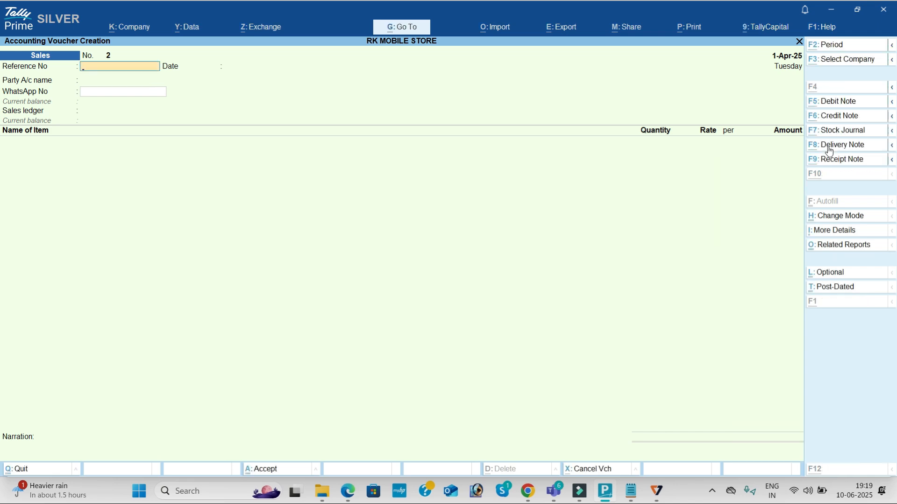
Step: Check transaction 5 in the exercise PDF and start a journal voucher for the Tally Software purchase on credit
key("alt+Tab")
scroll(606, 238, "down", 1)
scroll(607, 238, "down", 2)
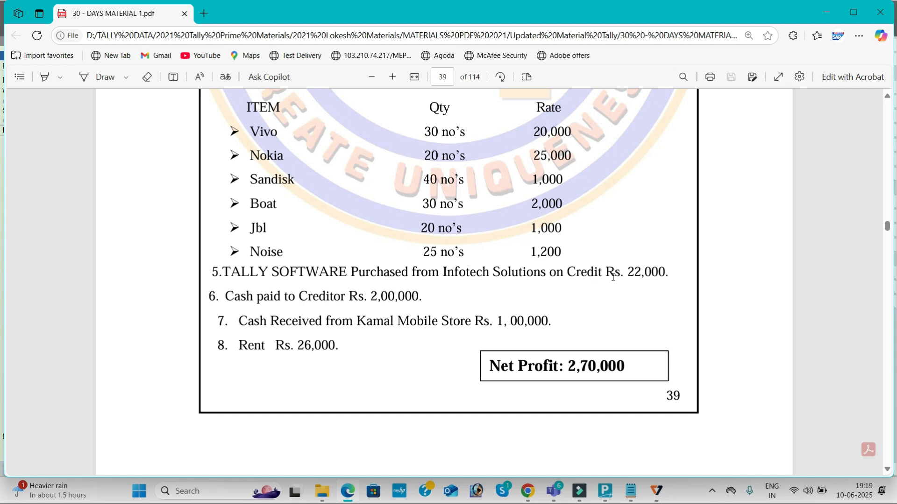
key("alt+Tab")
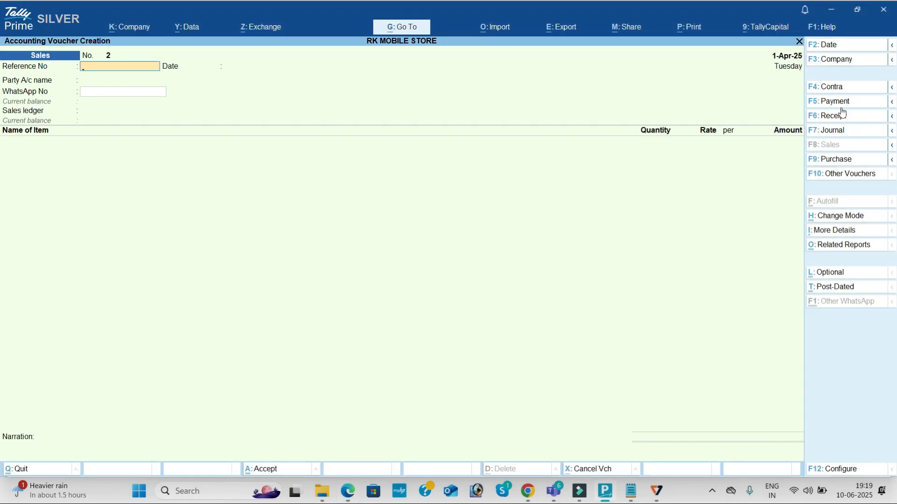
left_click(853, 131)
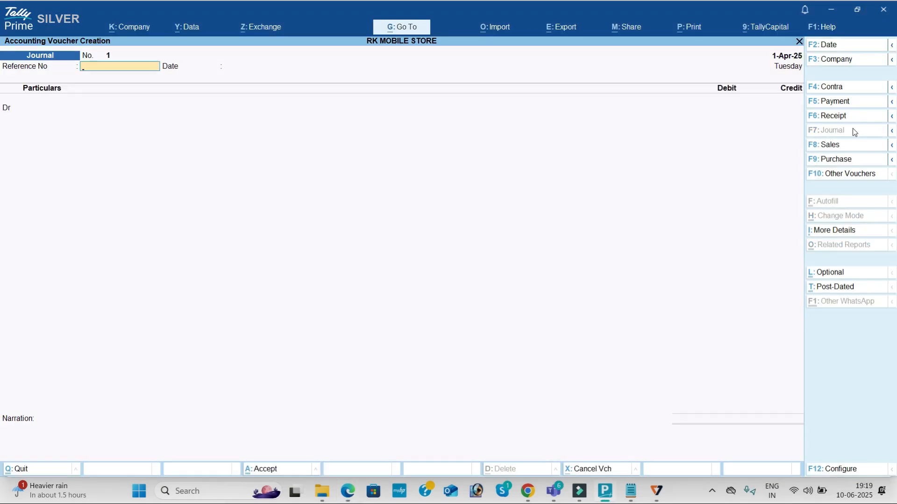
Step: Debit the Tally Software ledger with 22,000 in the journal voucher, leaving the reference number blank
key("Return")
key("Return")
key("Down")
key("Down")
key("Down")
key("Down")
key("Down")
key("Down")
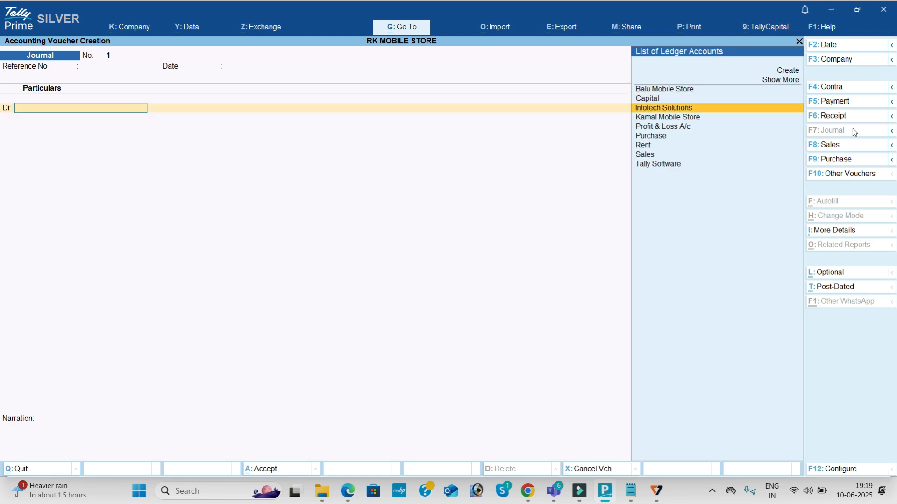
key("Down")
key("Down")
key("Return")
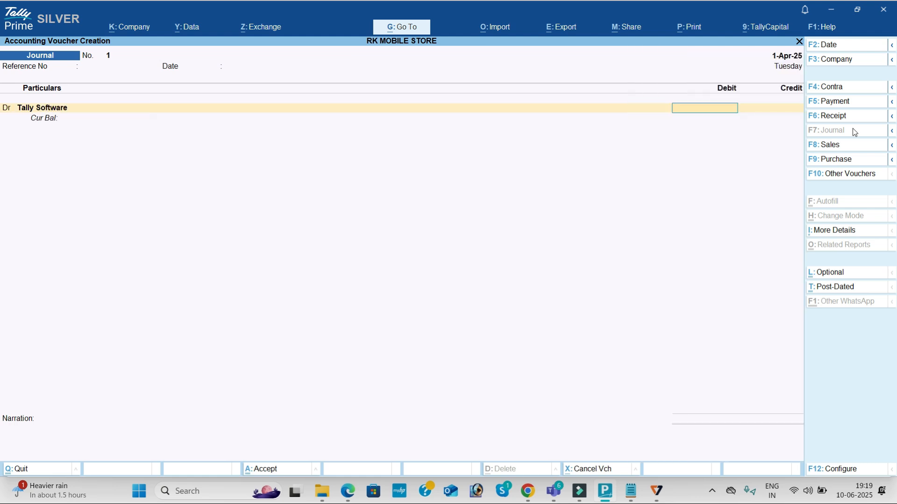
key("alt+Tab")
key("alt+Tab")
type("22000")
key("Return")
Step: Credit Infotech Solutions with 22,000 and save the journal voucher without a narration
key("Return")
key("Down")
key("Down")
key("Return")
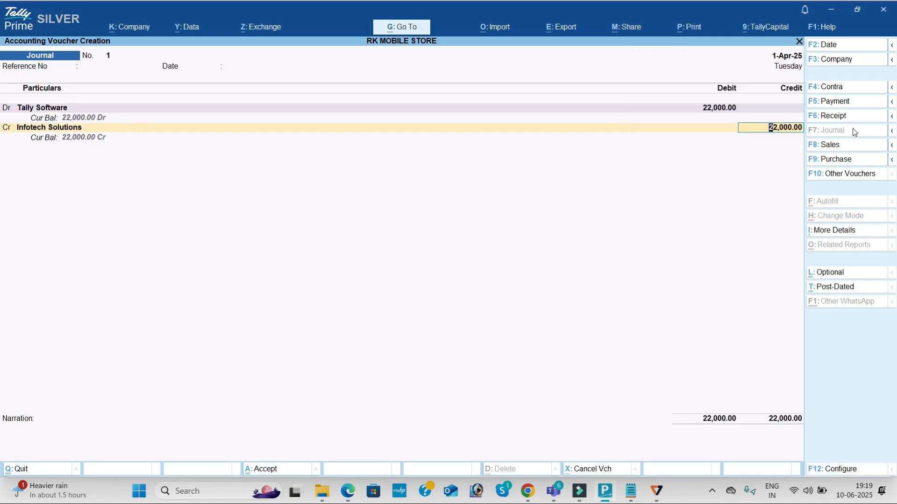
key("Return")
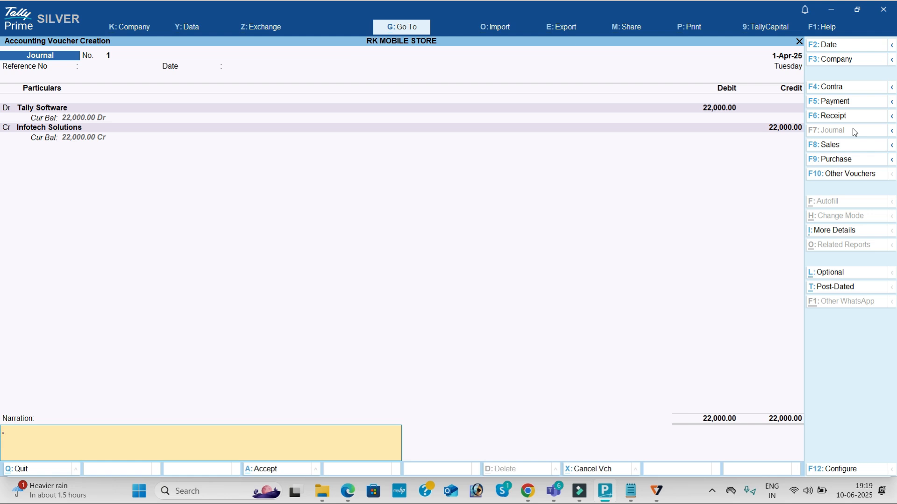
key("Return")
key("Return")
Step: Start a payment voucher for transaction 6 in the exercise PDF and select Balu Mobile Store as the debit ledger
key("alt+Tab")
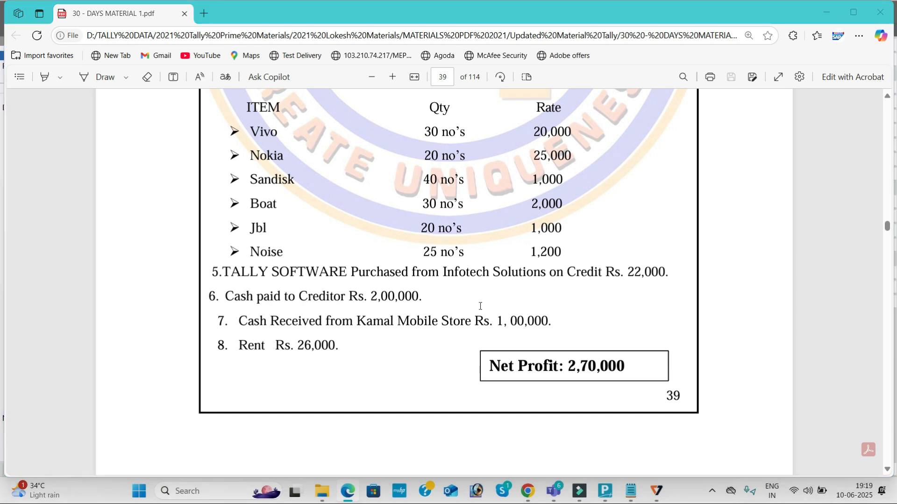
key("alt+Tab")
left_click(862, 100)
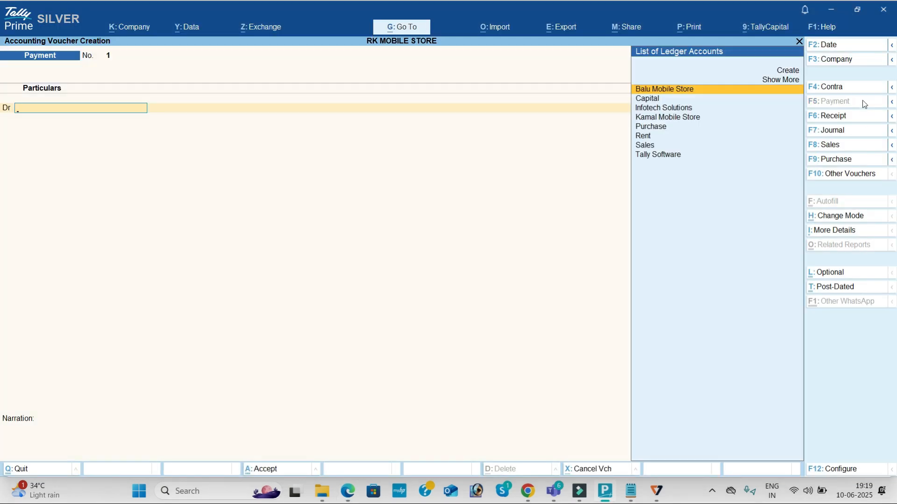
key("Down")
key("Down")
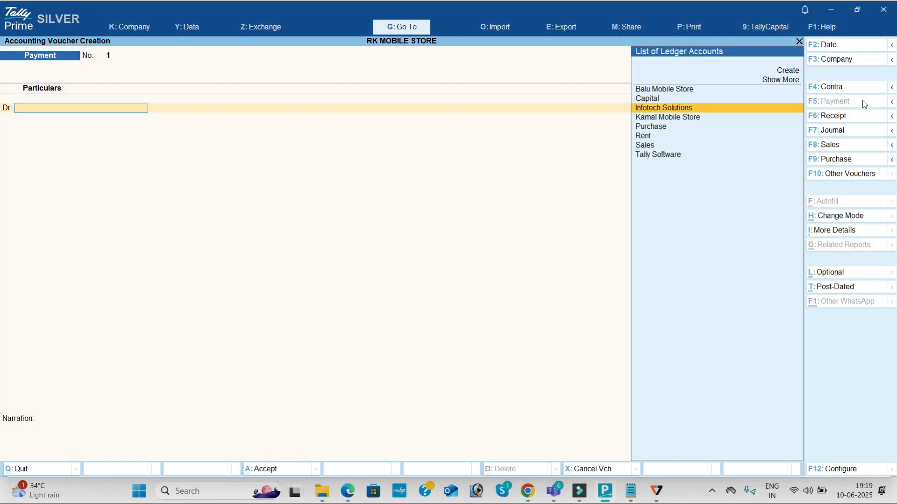
key("Down")
key("Up")
key("Up")
key("Up")
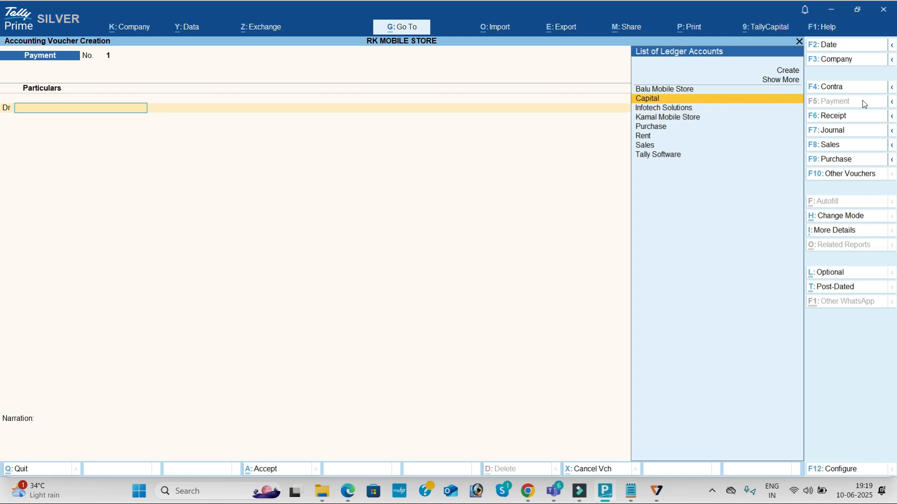
key("Return")
Step: Set the debit amount for Balu Mobile Store to 2,00,000, as given in the exercise PDF
key("alt+Tab")
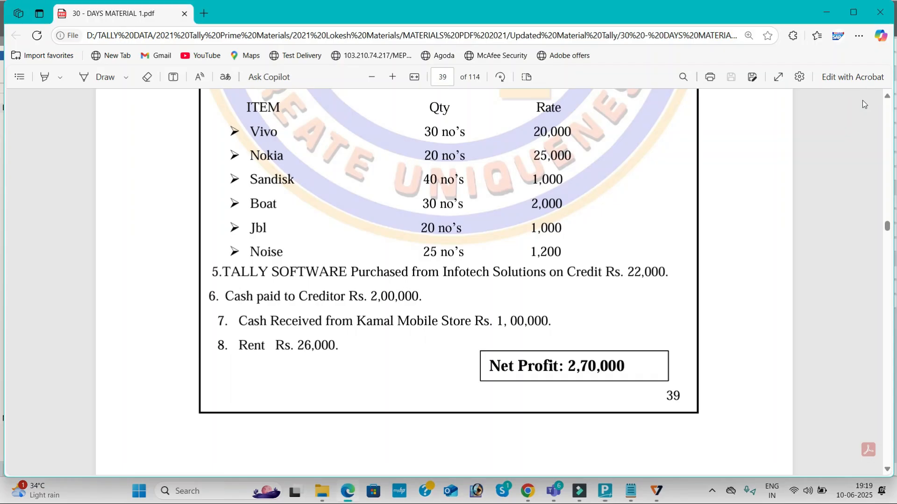
key("alt+Tab")
key("alt+Tab")
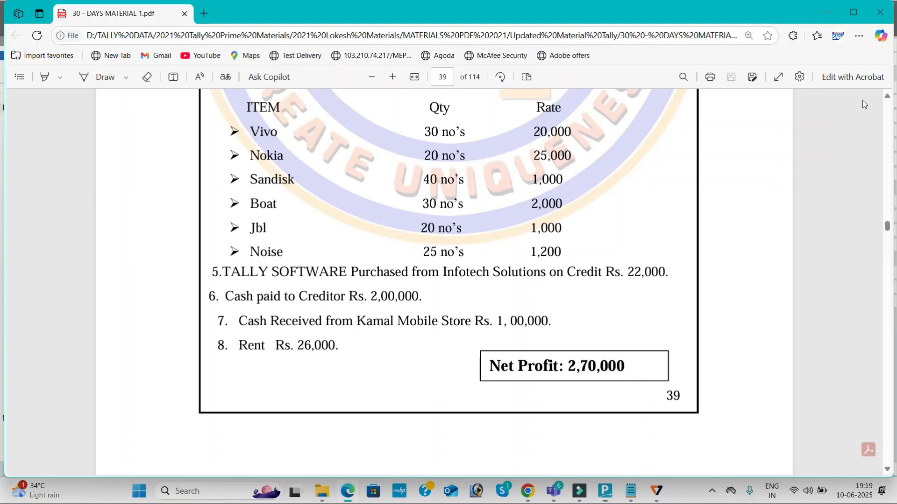
key("alt+Tab")
type("200000")
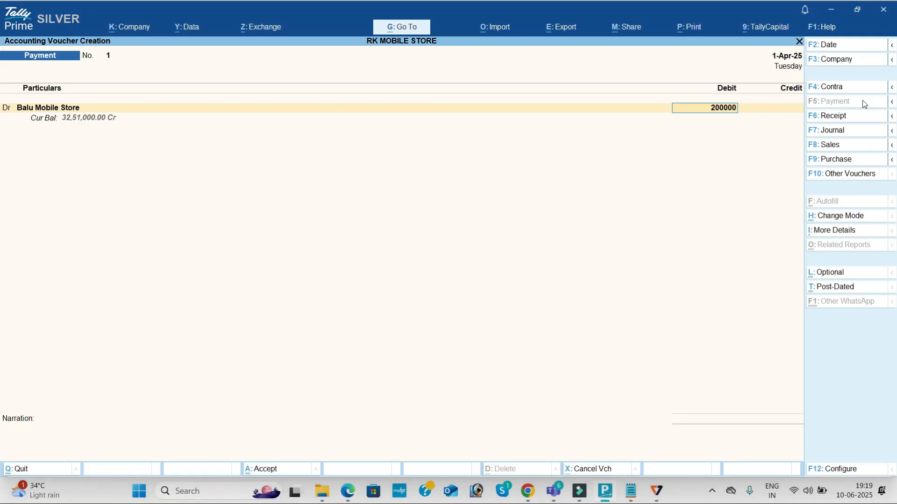
key("Return")
Step: Credit Cash for the creditor payment and save the payment voucher without a narration
key("Return")
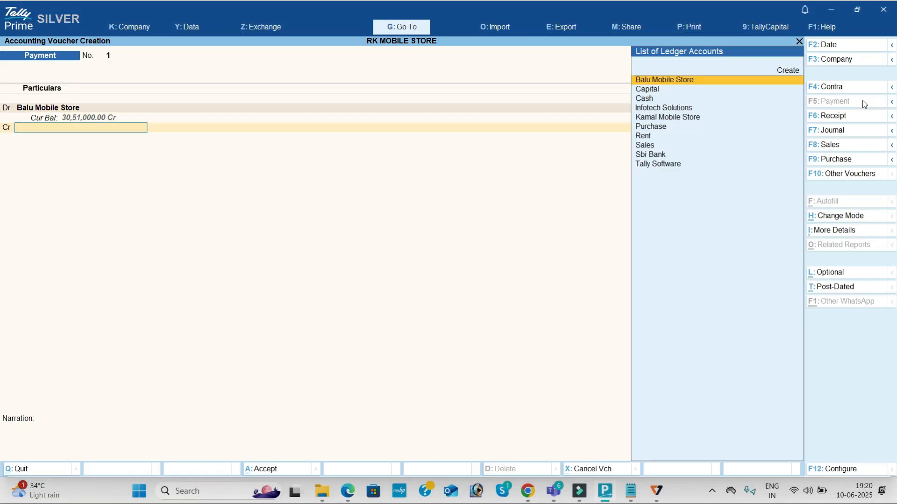
key("alt+Tab")
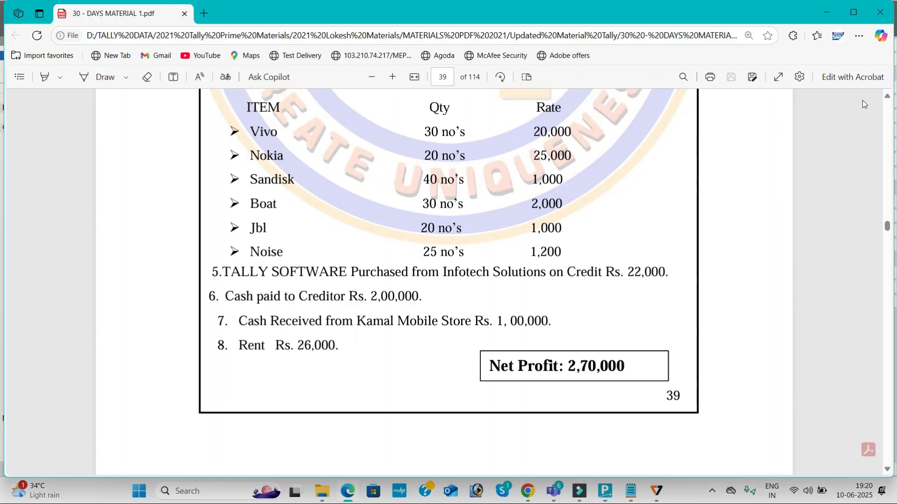
key("alt+Tab")
key("Down")
key("Down")
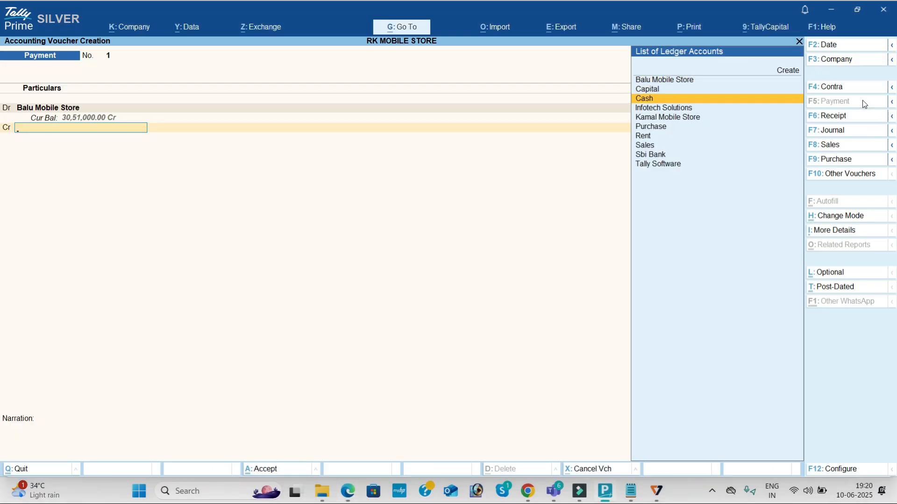
key("Return")
key("Return")
key("Return")
key("Return")
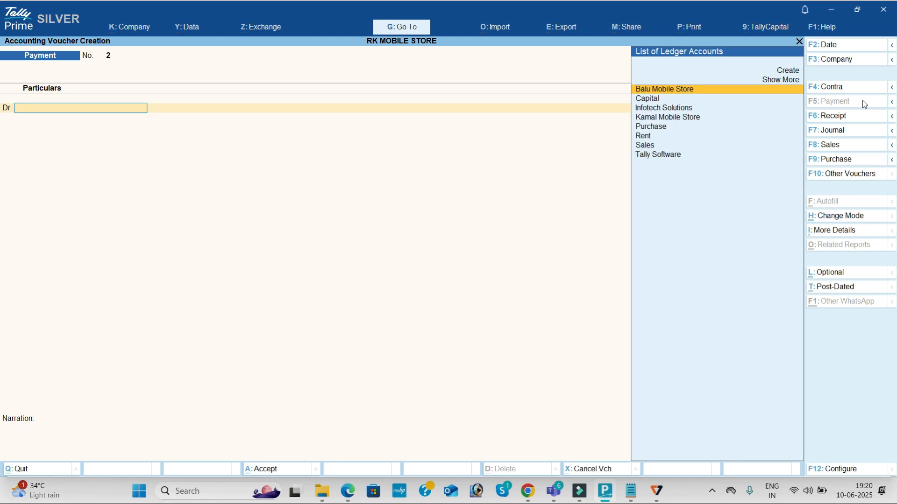
Step: Start a receipt voucher for transaction 7 in the exercise PDF and credit Kamal Mobile Store with 1,00,000
key("alt+Tab")
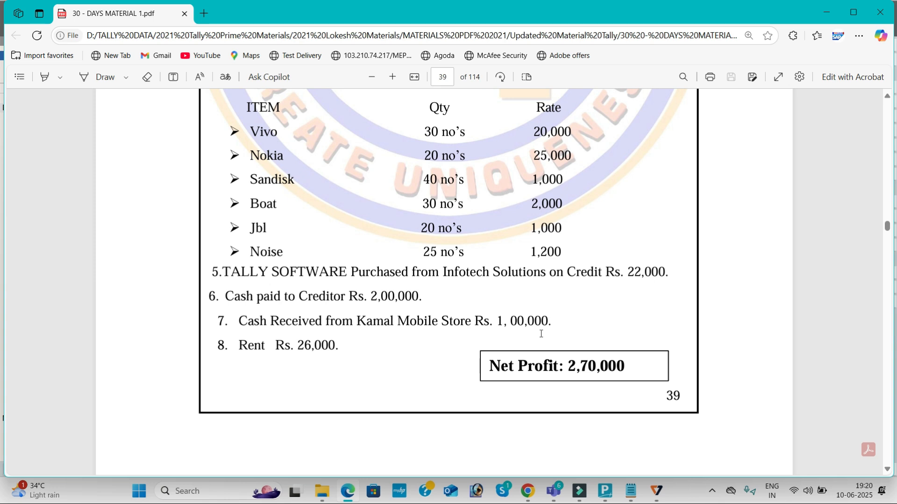
key("alt+Tab")
left_click(851, 115)
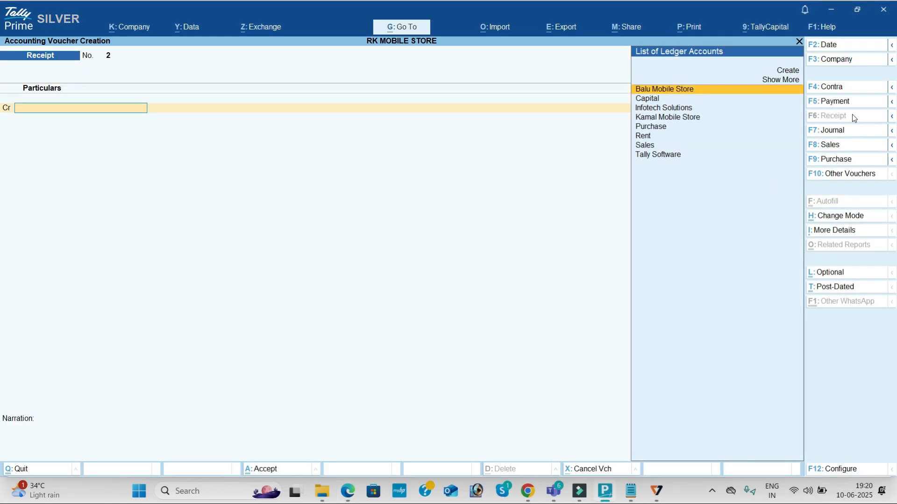
key("Down")
key("Down")
key("Down")
key("Return")
key("alt+Tab")
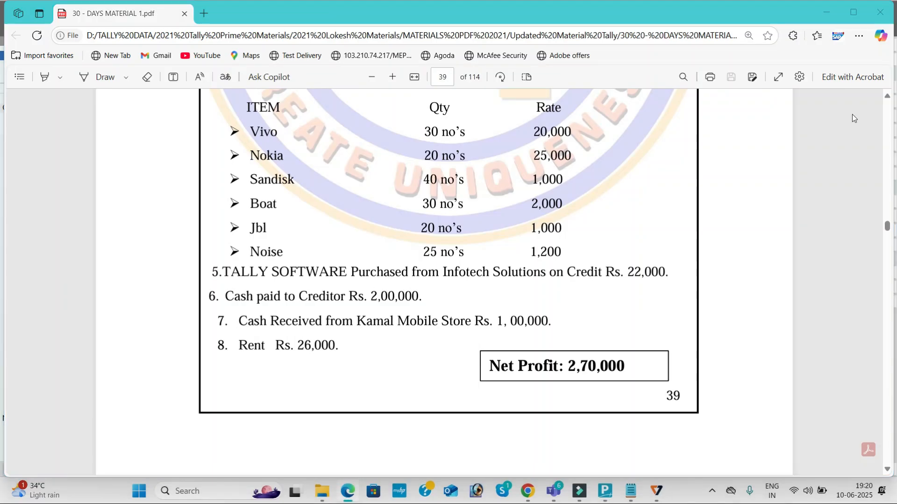
key("alt+Tab")
type("100000")
key("Return")
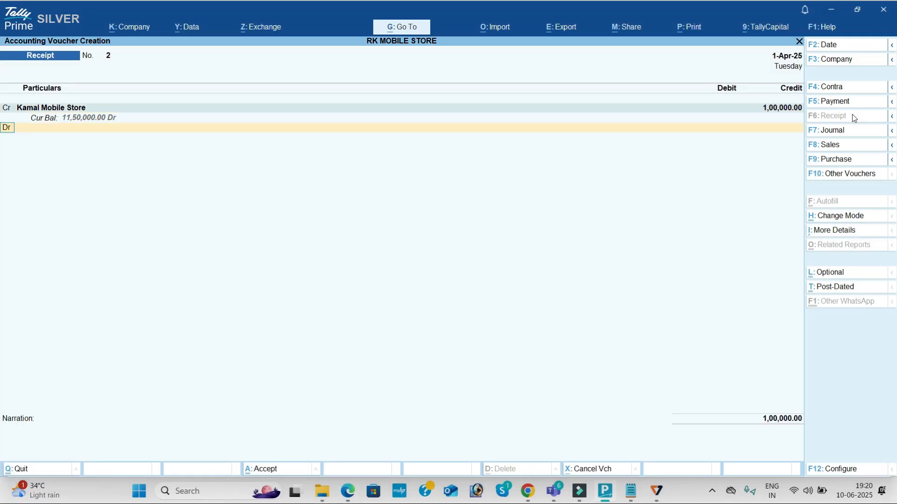
Step: Debit Cash with 1,00,000 for the amount received and save the receipt voucher without a narration
key("Return")
key("alt+Tab")
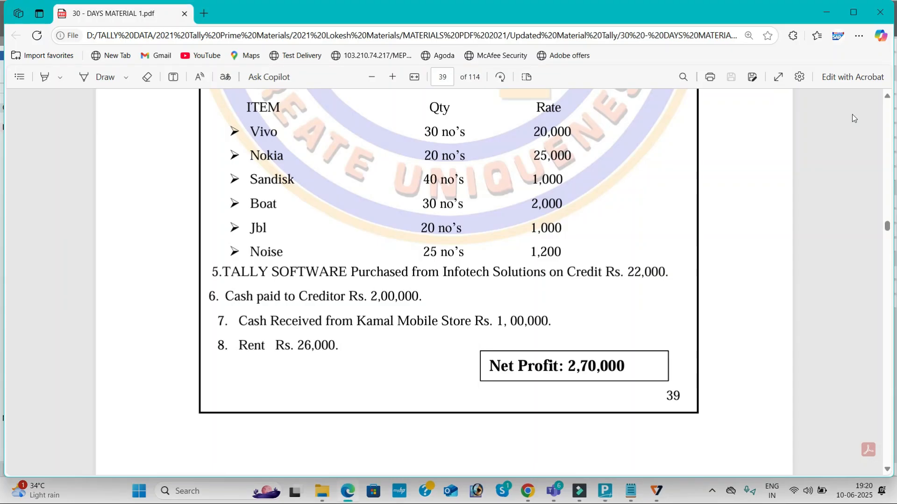
key("alt+Tab")
key("Down")
key("Down")
key("Return")
key("Return")
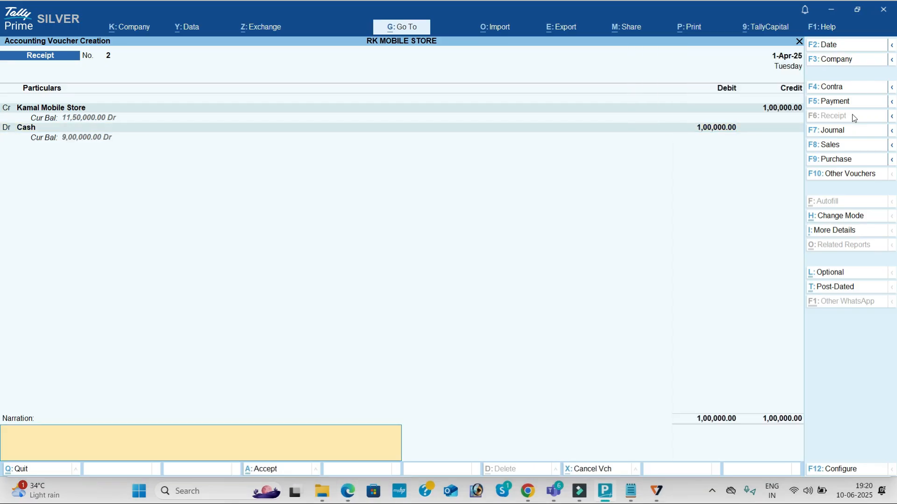
key("Return")
key("Return")
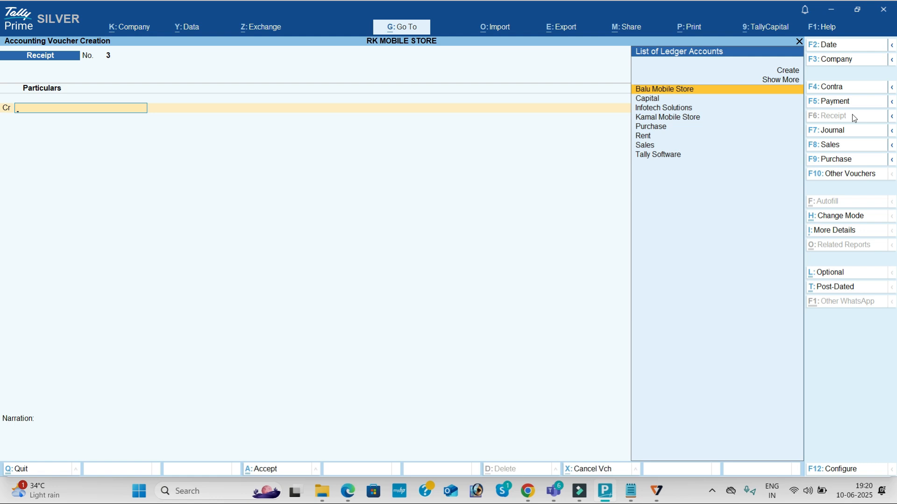
Step: Start a payment voucher for transaction 8 in the exercise PDF and debit Rent with 26,000
left_click(850, 100)
type("re")
key("Return")
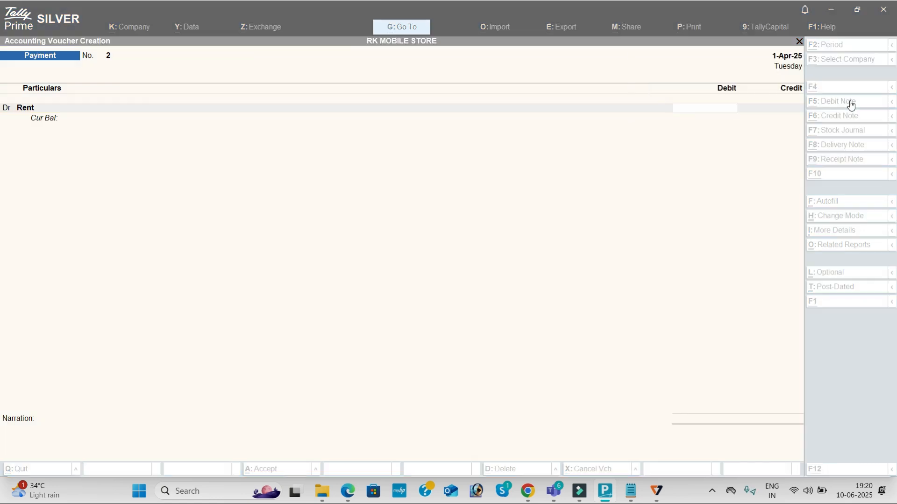
key("alt+Tab")
key("alt+Tab")
type("26000")
key("Return")
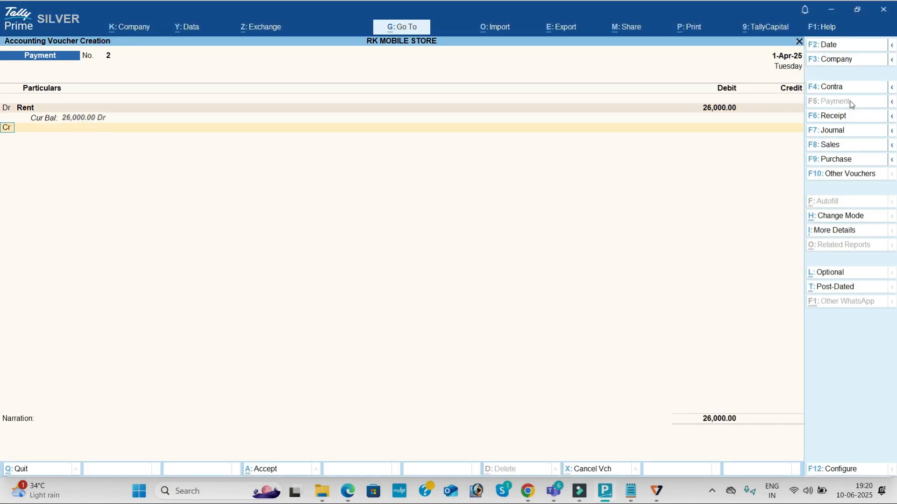
Step: Credit Cash for the rent, save the payment voucher without a narration and leave voucher creation
key("Down")
key("Down")
key("Return")
key("Return")
key("Return")
key("Return")
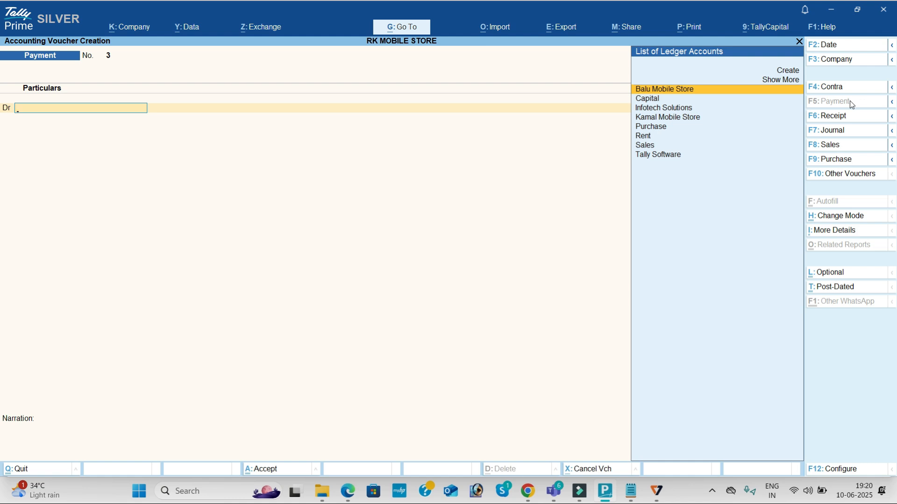
key("Escape")
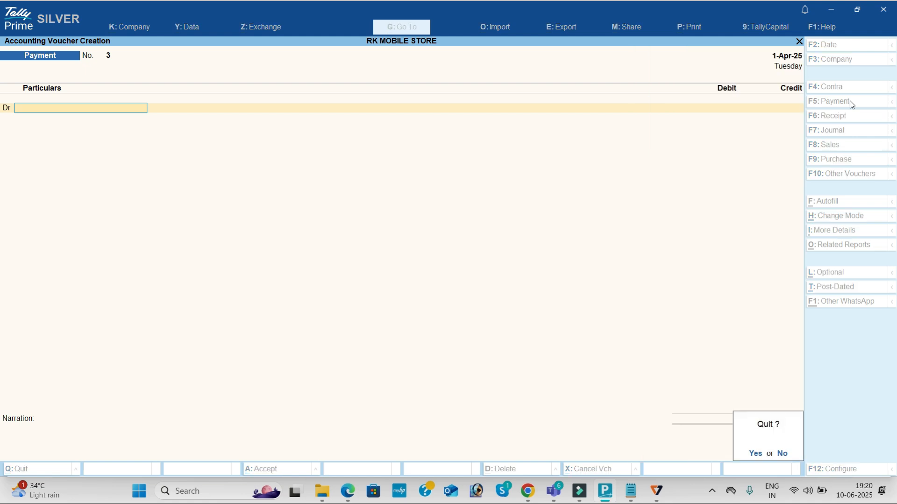
key("Return")
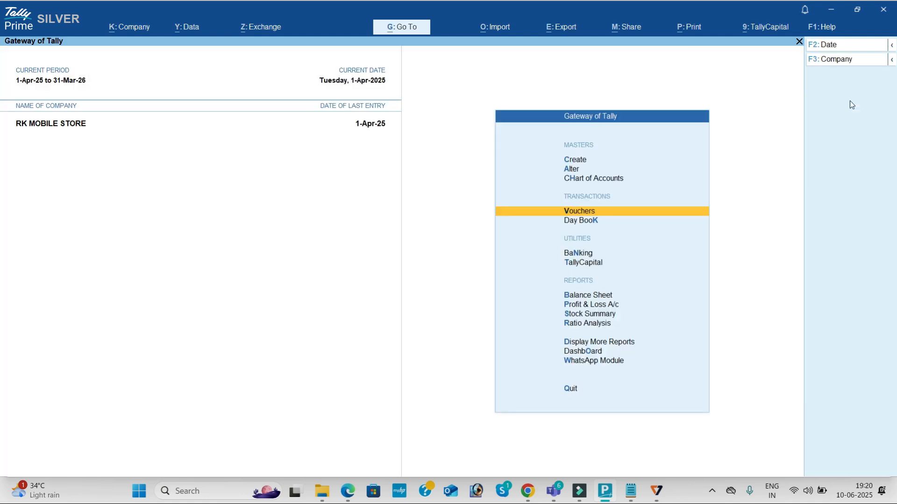
Step: Open the Day Book and review the vouchers recorded for 1-Apr-25
key("Down")
key("Return")
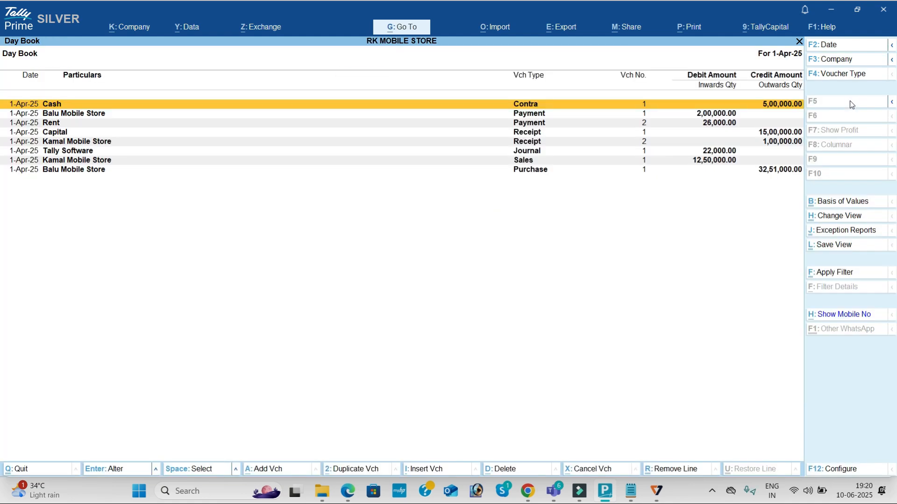
key("Down")
key("Down")
key("Down")
key("Down")
key("Down")
key("Down")
key("Down")
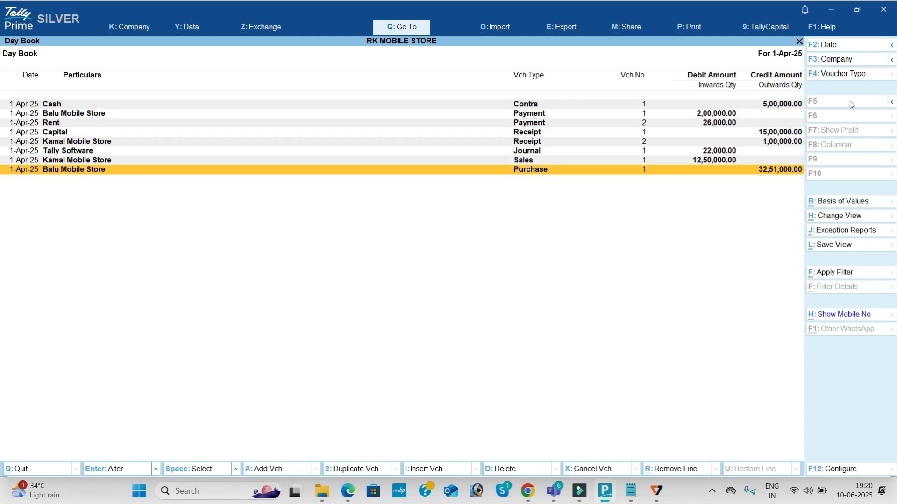
Step: Open the Profit & Loss A/c and expand it to the detailed format
key("Escape")
key("Down")
key("Down")
key("Down")
key("Down")
key("Return")
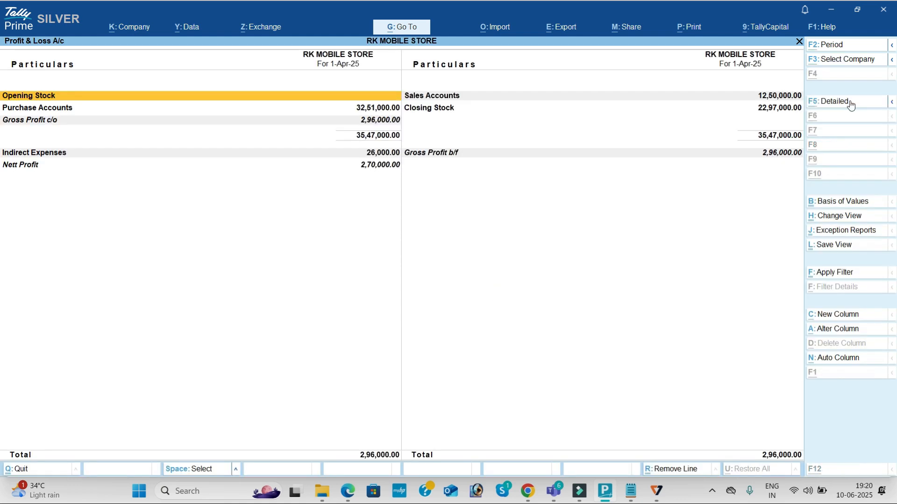
left_click(836, 101)
Step: Go through the Profit & Loss lines down to Nett Profit and compare it with the Net Profit in the exercise PDF
key("Down")
key("Down")
key("Down")
key("Down")
key("Down")
key("Down")
key("Down")
key("Down")
key("Down")
key("Down")
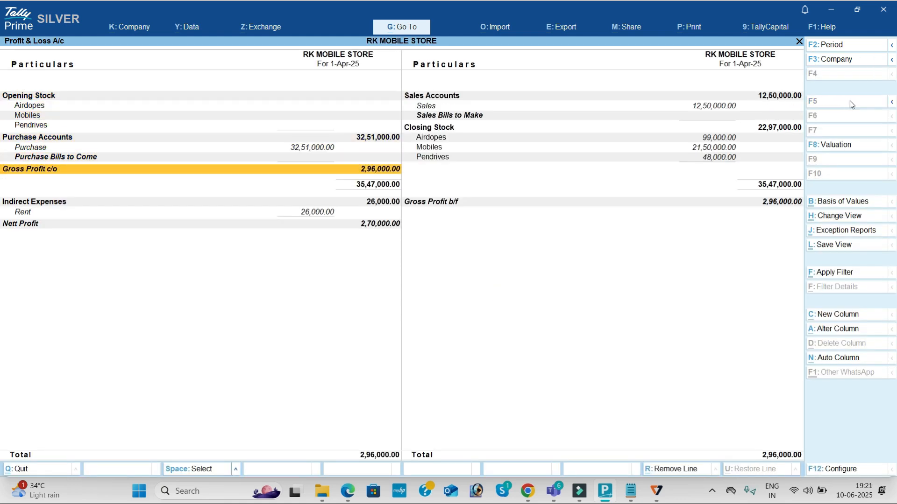
key("alt+Tab")
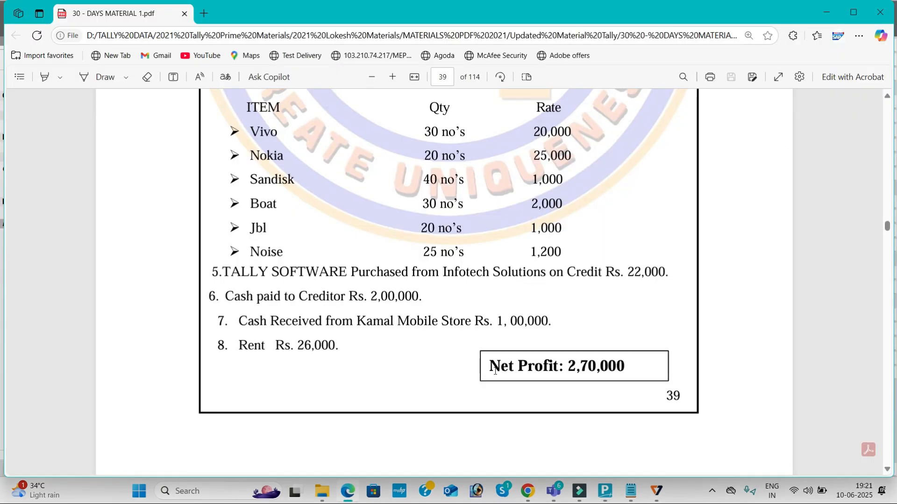
left_click_drag(493, 367, 626, 371)
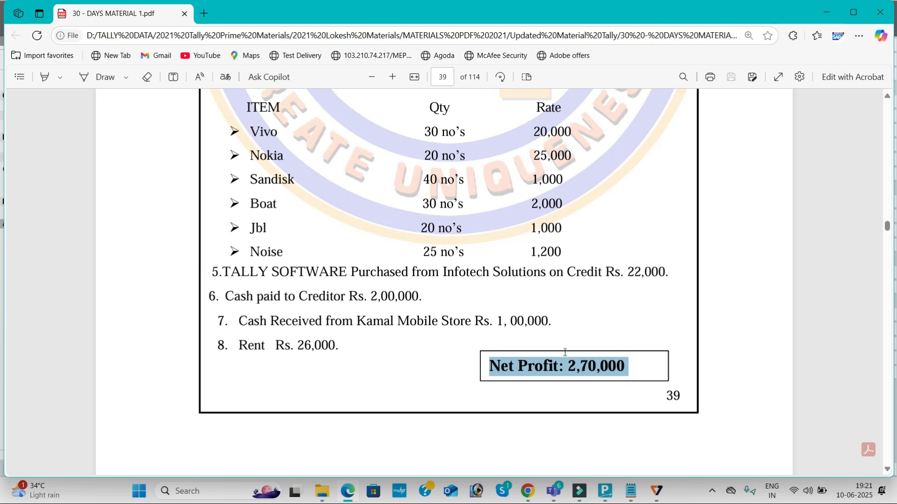
key("alt+Tab")
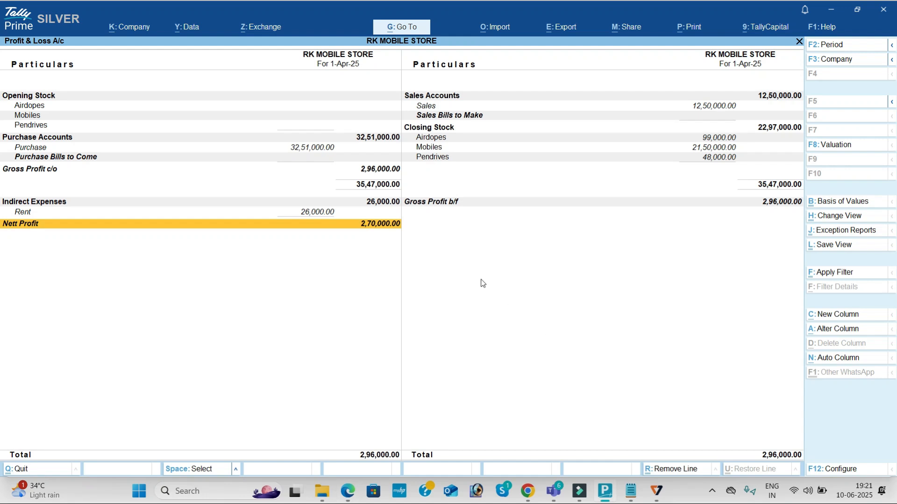
Step: Open the Stock Summary and expand the stock groups to show their individual items
key("Escape")
key("Down")
key("Return")
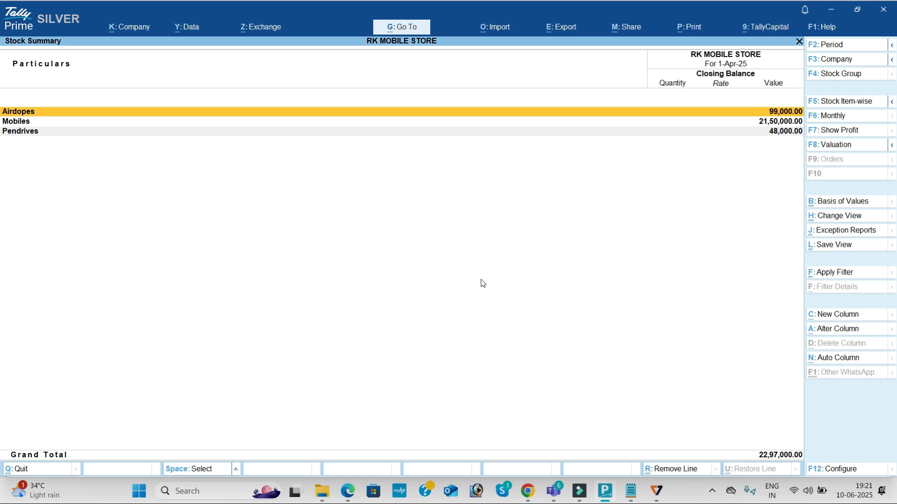
key("alt")
key("alt+F5")
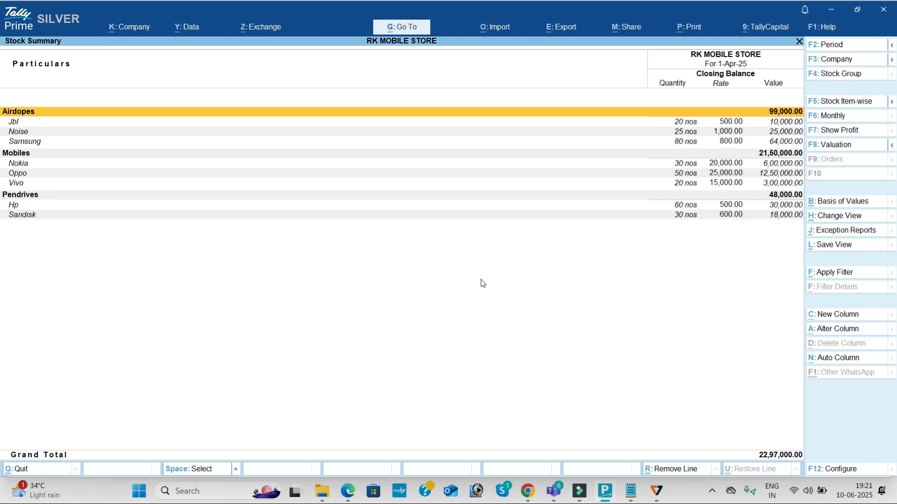
Step: Configure the Stock Summary to show goods inwards and goods outwards, keeping the other options as they are
left_click(843, 468)
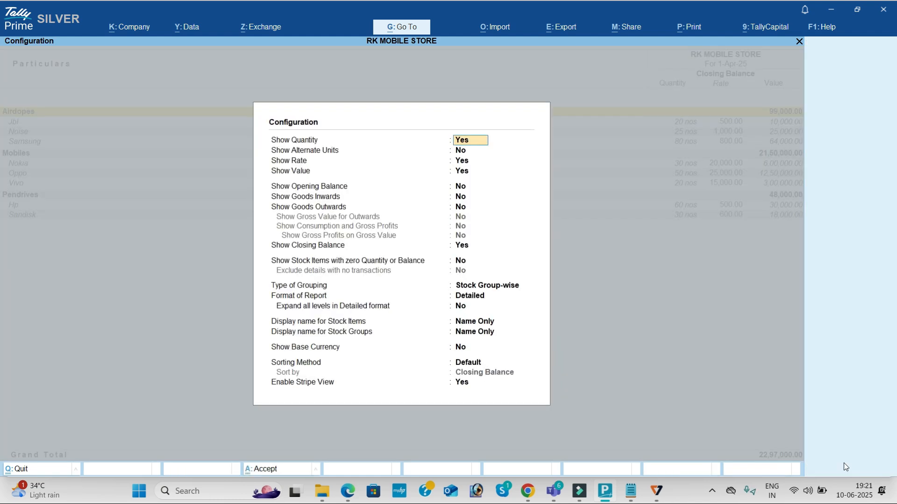
key("Down")
key("Down")
key("Down")
key("Down")
key("Down")
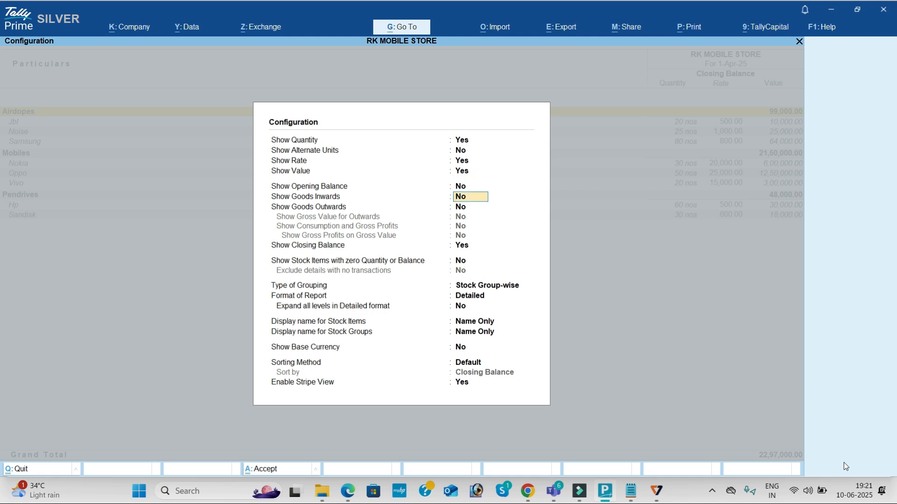
type("y")
key("Return")
type("y")
key("Return")
key("Return")
key("Return")
key("Return")
key("Return")
key("Return")
key("Return")
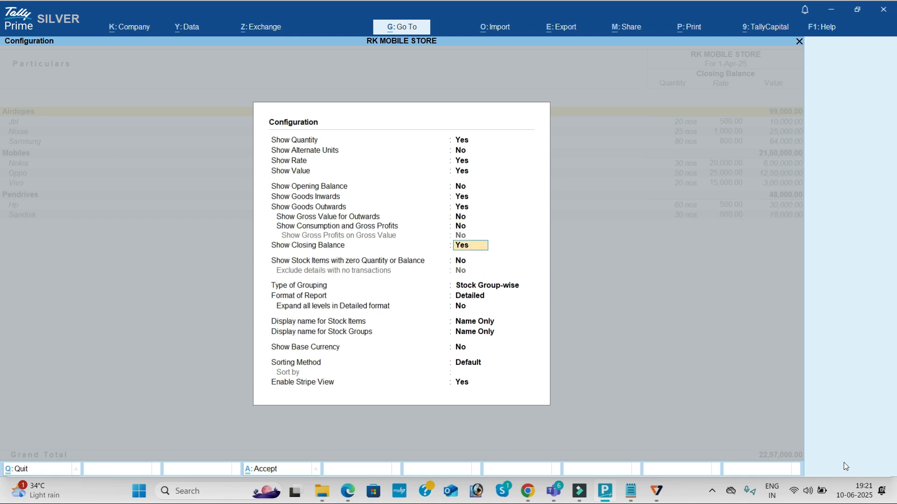
key("Return")
key("Return")
key("Return")
key("Return")
key("Return")
key("Return")
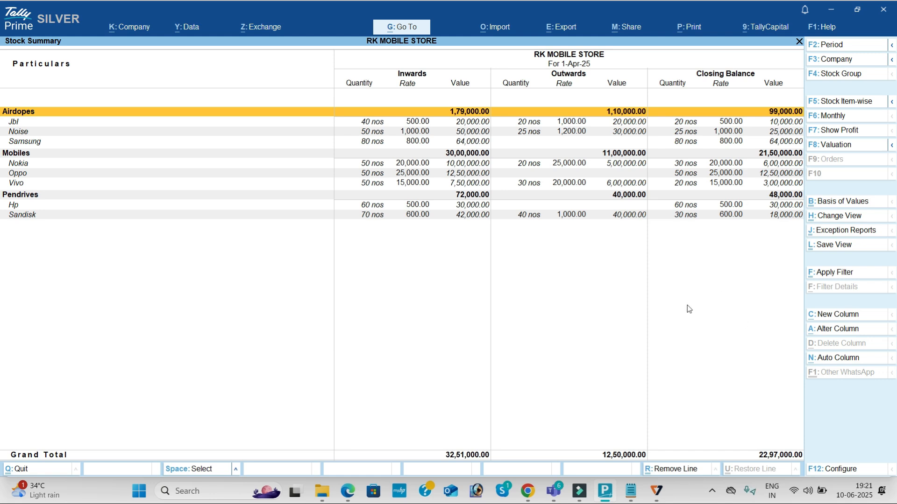
Step: Check the inward, outward and closing quantities of the Airdopes items Jbl, Noise and Samsung
left_click(362, 124)
left_click(528, 121)
left_click(682, 115)
left_click(379, 133)
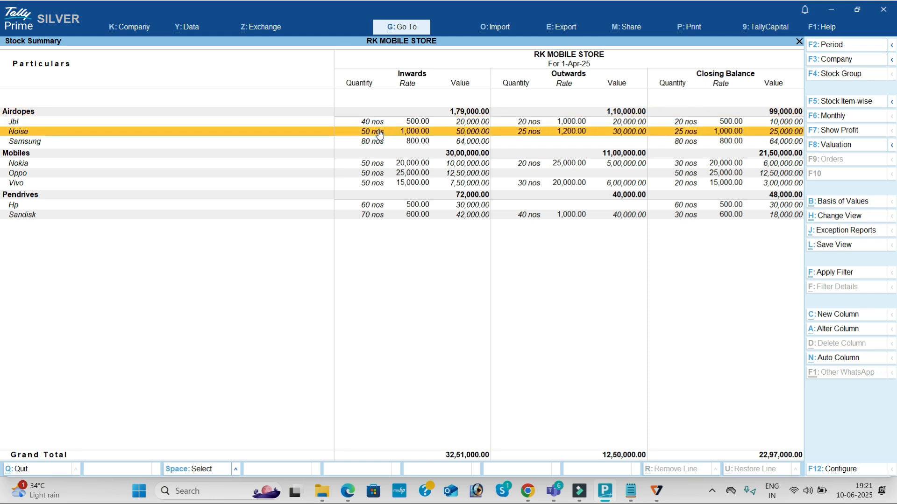
left_click(538, 134)
left_click(371, 146)
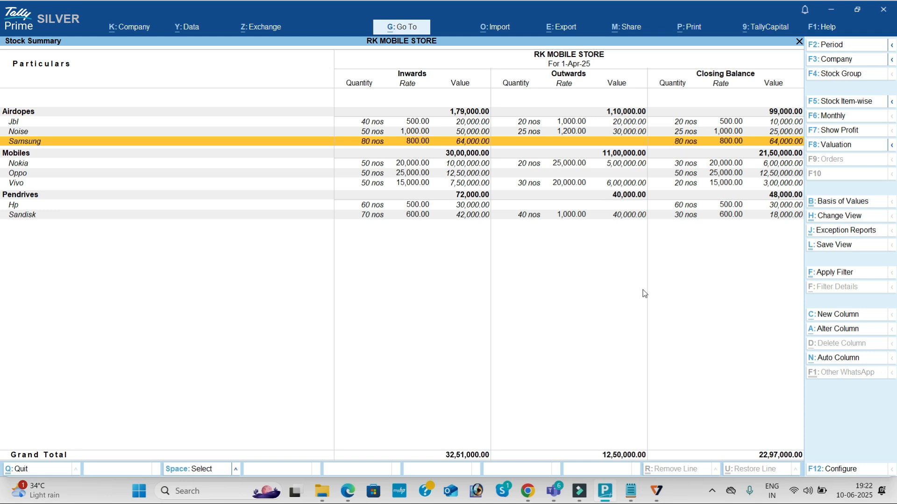
Step: Close the Stock Summary and open the Dashboard to view the company's overall figures
key("Escape")
key("Down")
key("Down")
key("Down")
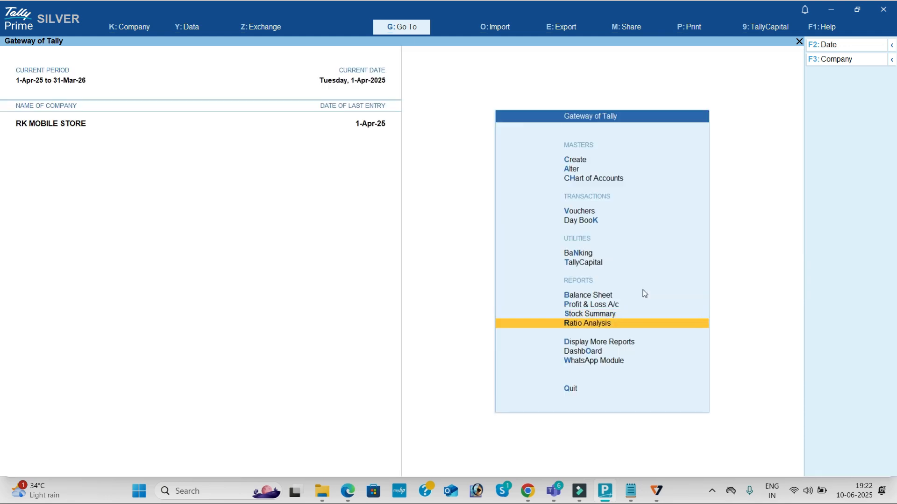
key("Return")
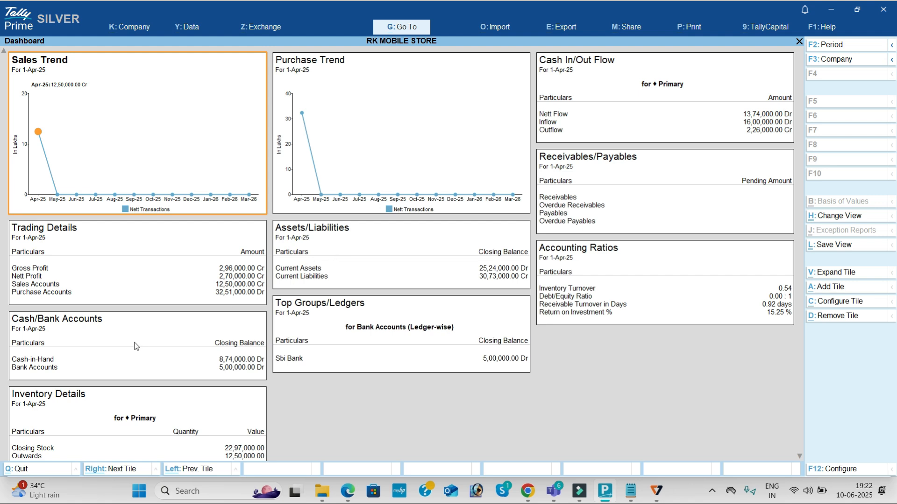
Step: Open the Trial Balance and expand it to the detailed format
key("Escape")
key("Up")
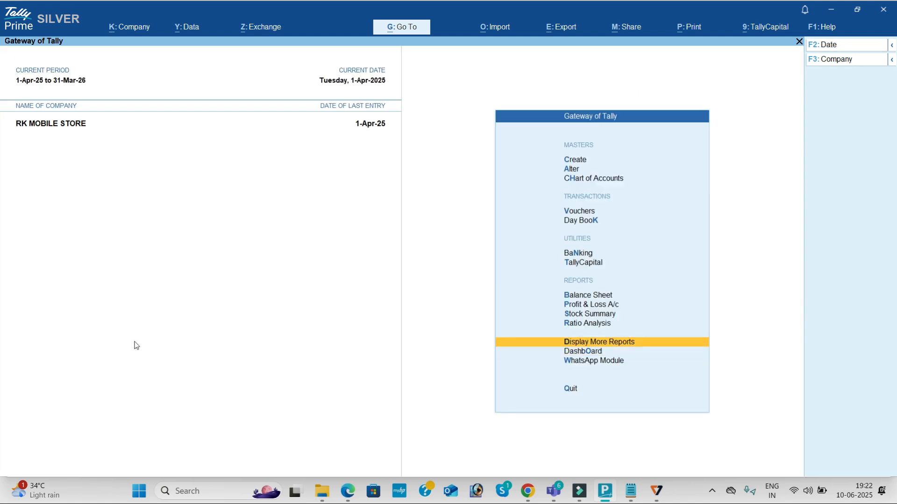
key("Return")
key("Return")
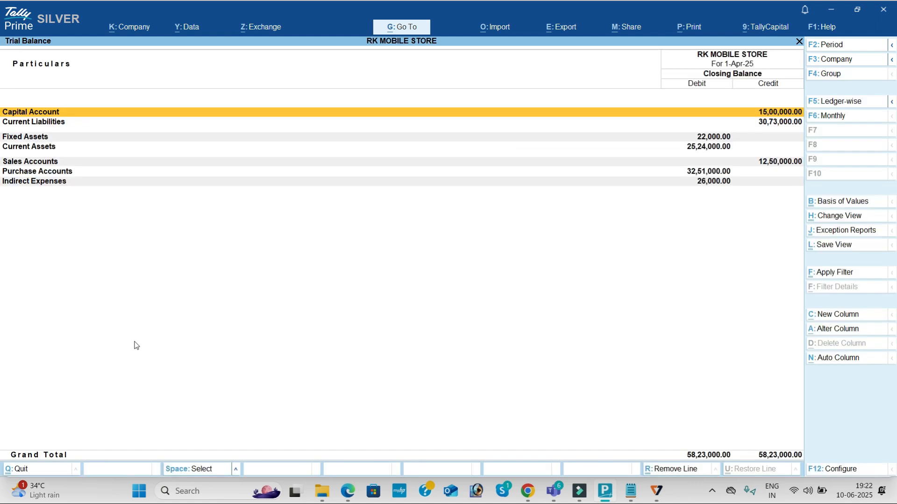
key("alt+F5")
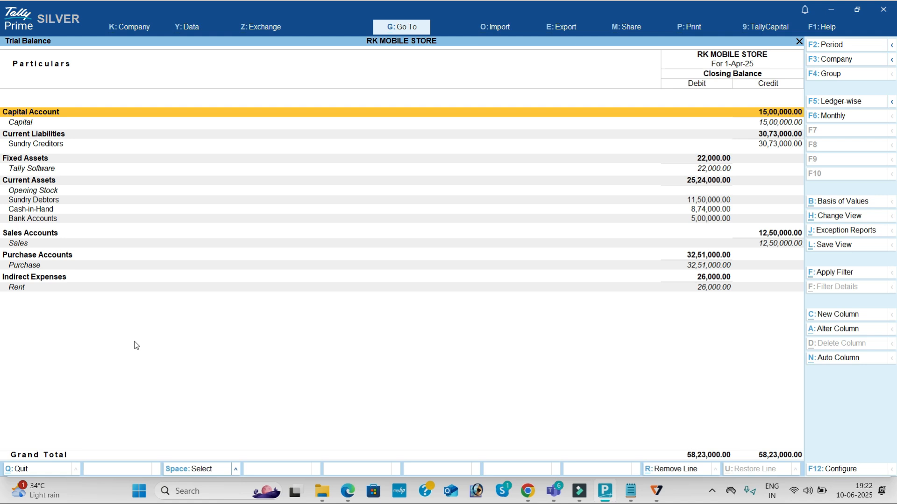
Step: Open the Cash/Bank Book(s) summary from the account books
key("Escape")
key("Down")
key("Down")
key("Down")
key("Down")
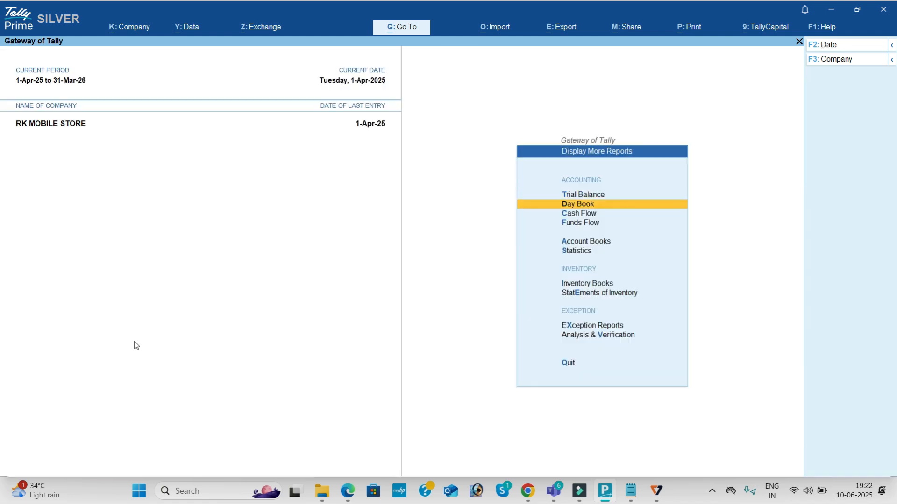
key("Return")
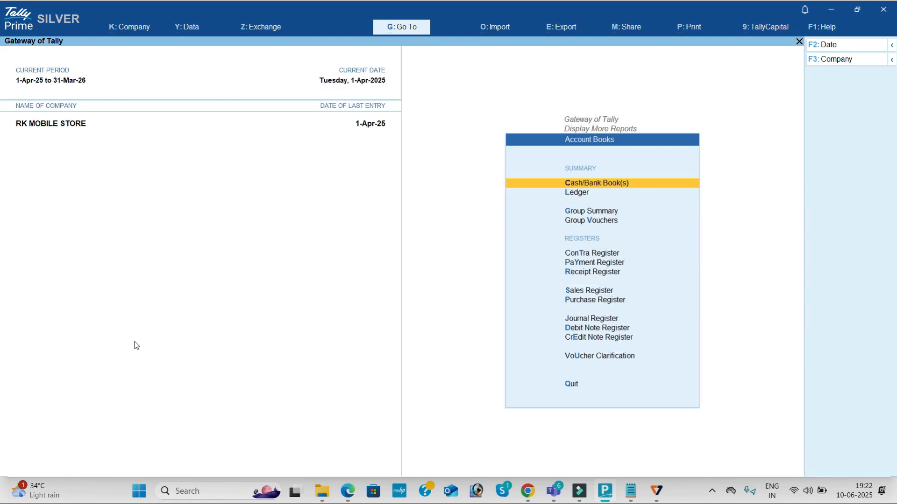
key("Return")
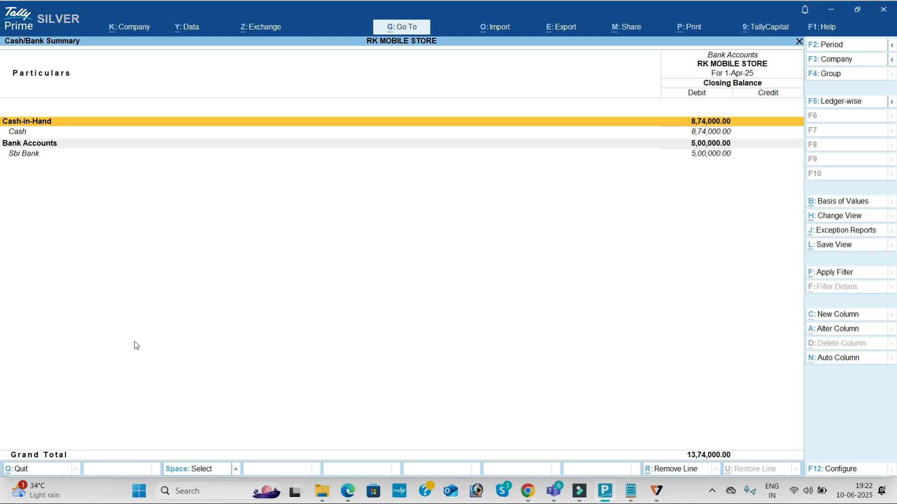
Step: Close the cash/bank summary and view the monthly Purchase Register
key("Escape")
key("Down")
key("Down")
key("Down")
key("Down")
key("Down")
key("Down")
key("Down")
key("Down")
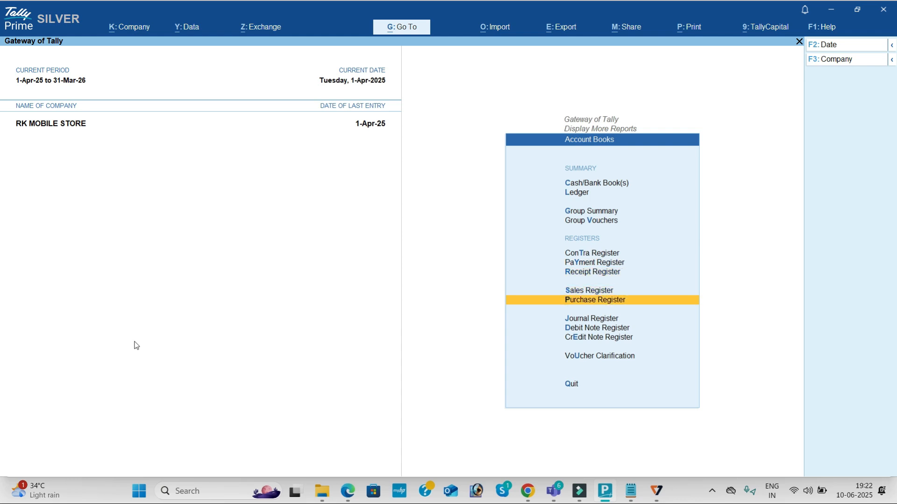
key("Return")
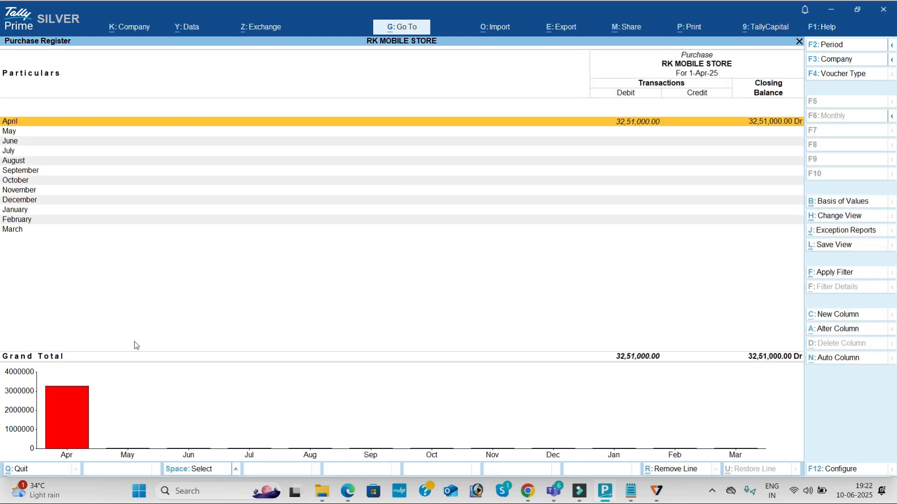
Step: View the Sales Register, then list April's vouchers in the Receipt Register
key("Escape")
key("Up")
key("Return")
key("Escape")
key("Up")
key("Return")
key("Return")
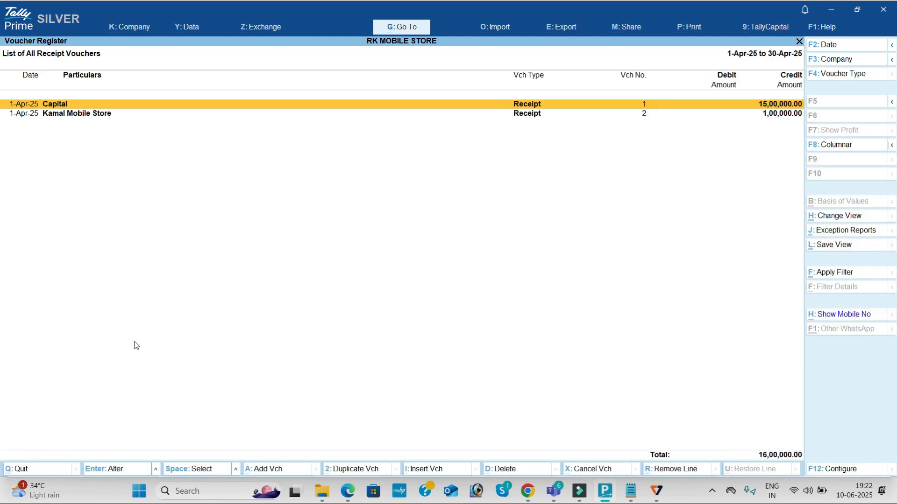
Step: Open the Payment Register and list its vouchers for April
key("Escape")
key("Escape")
key("Up")
key("Return")
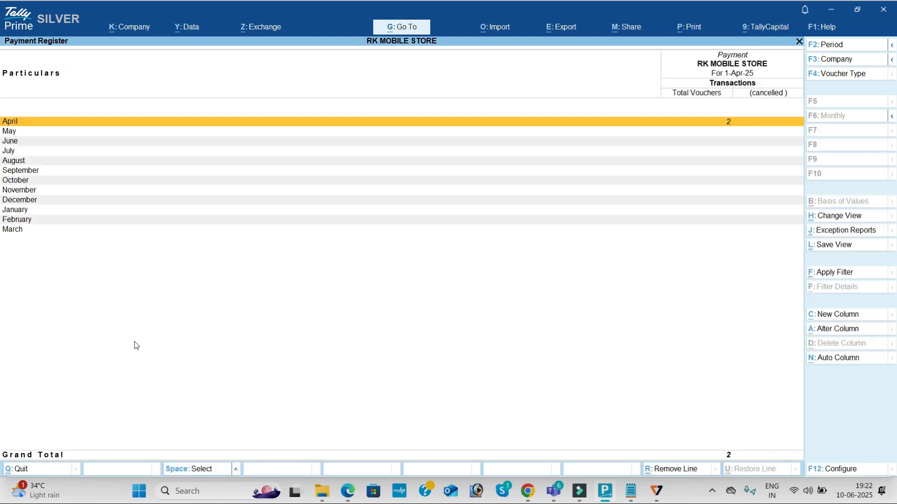
key("Return")
Step: List April's vouchers in the Contra Register, then return to the list of additional reports
key("Escape")
key("Escape")
key("Up")
key("Return")
key("Return")
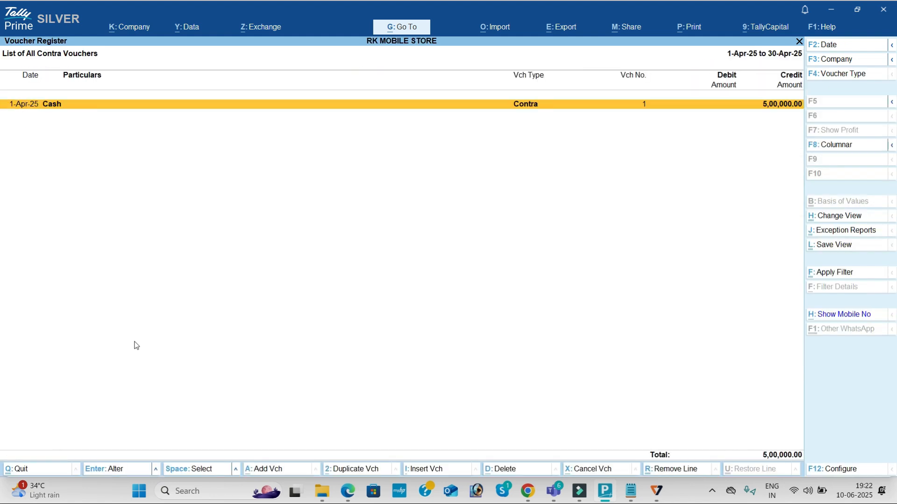
key("Escape")
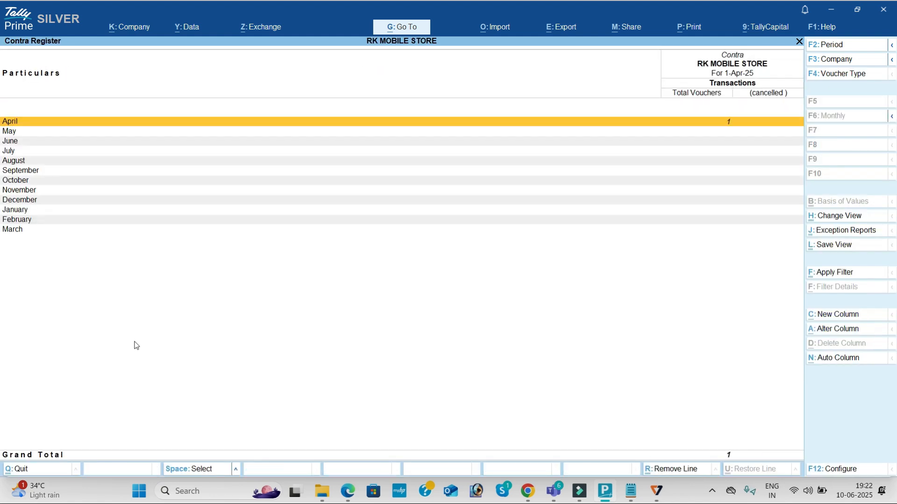
key("Escape")
key("Escape")
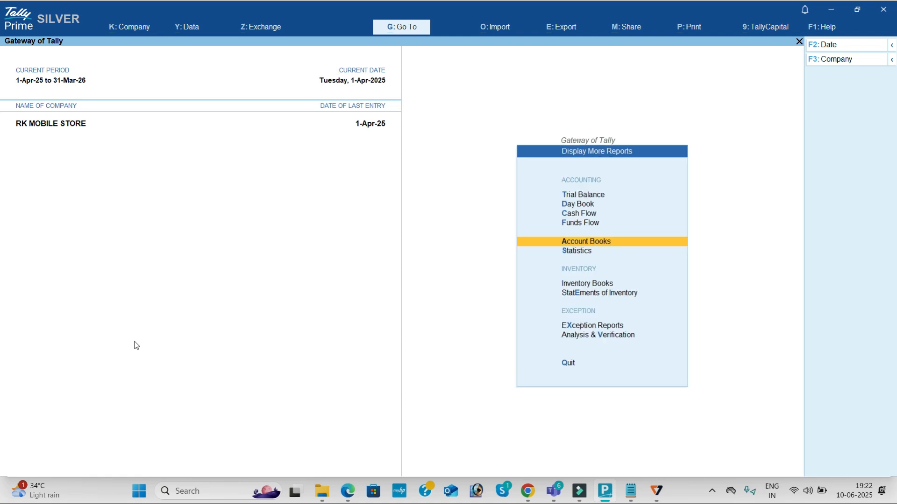
Step: Open the Statistics report and go through the number of vouchers recorded for each type, from Contra to Sales
key("Down")
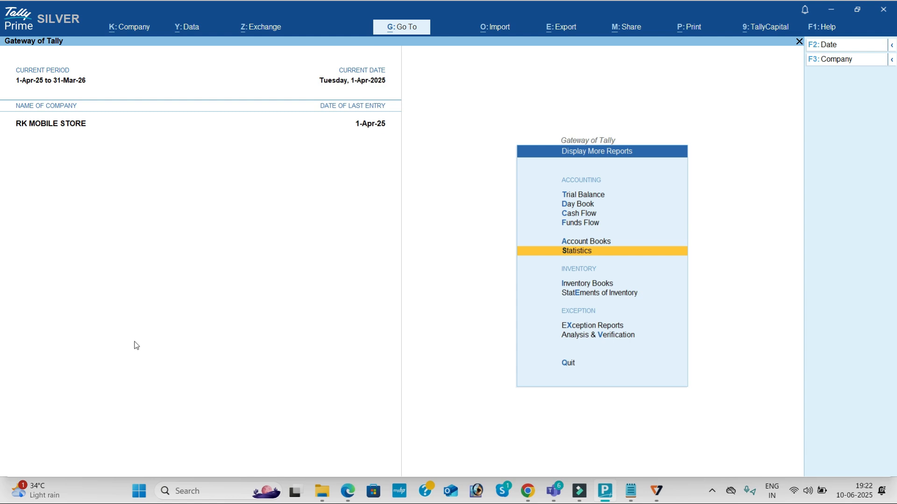
key("Return")
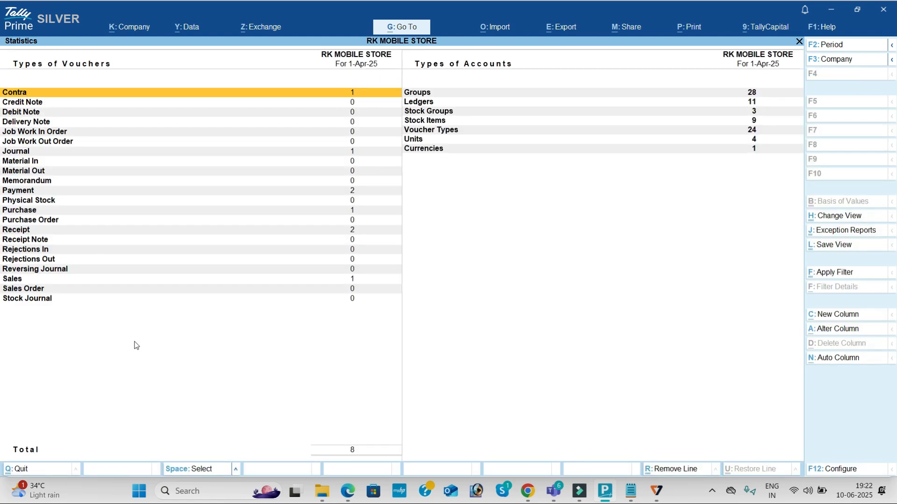
key("Down")
key("Down")
key("Down")
key("Down")
key("Down")
key("Down")
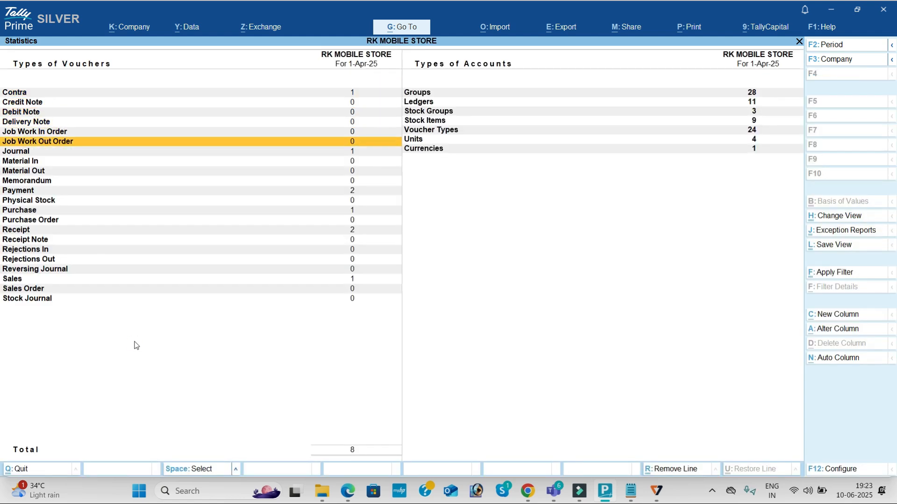
key("Down")
key("Down")
key("Down")
key("Down")
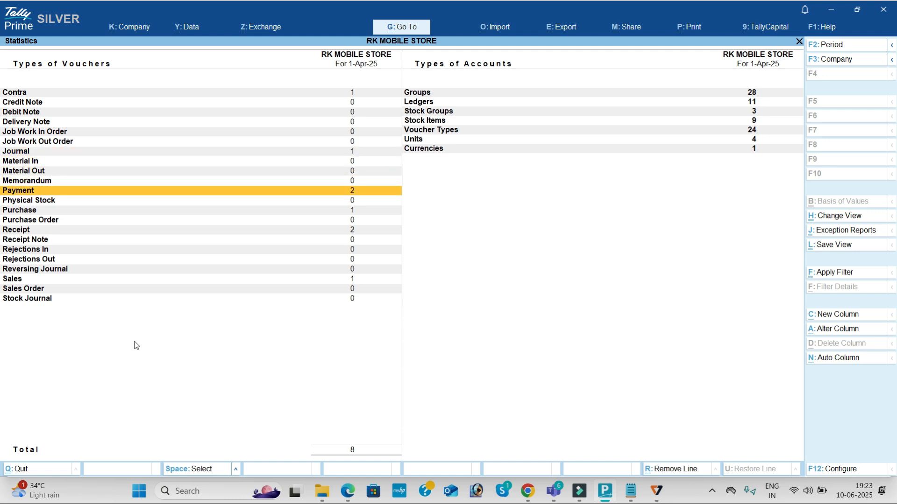
key("Down")
key("Down")
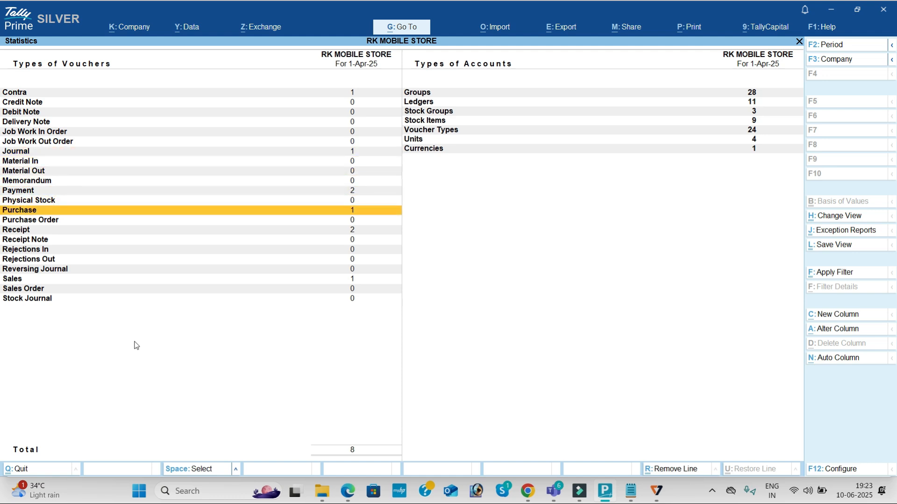
key("Down")
key("Down")
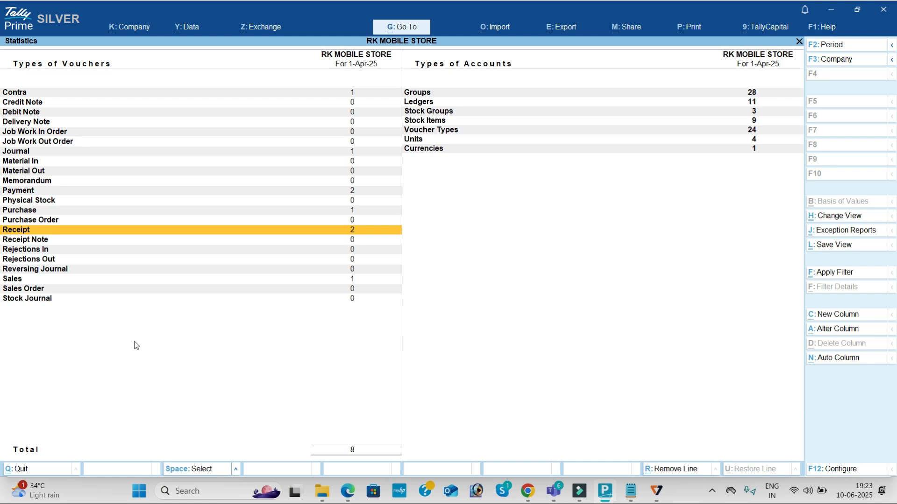
key("Down")
key("Down")
key("Down")
key("Down")
key("Down")
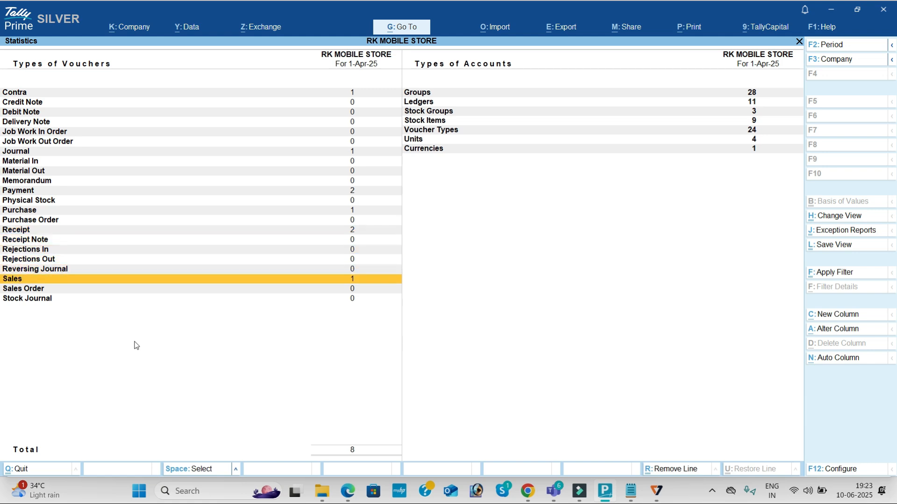
Step: Review the account-type counts from Units up to Groups, then close the Statistics report
key("Right")
key("Up")
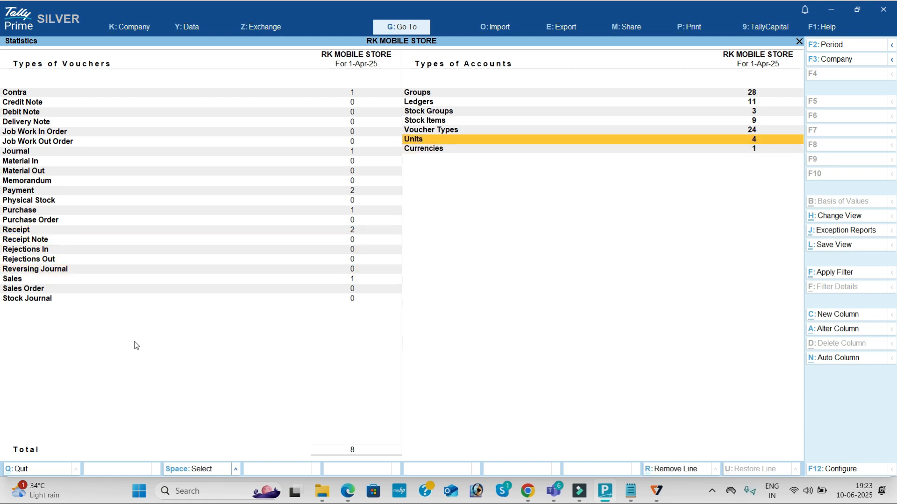
key("Up")
key("Up")
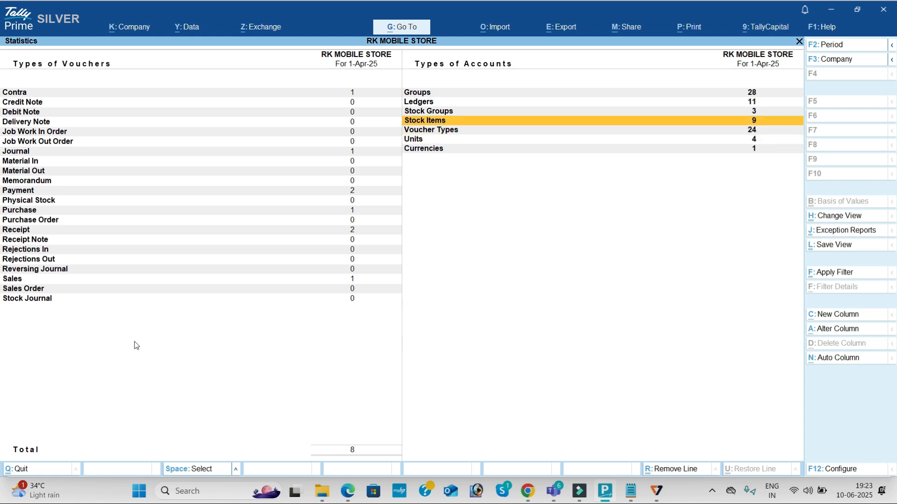
key("Up")
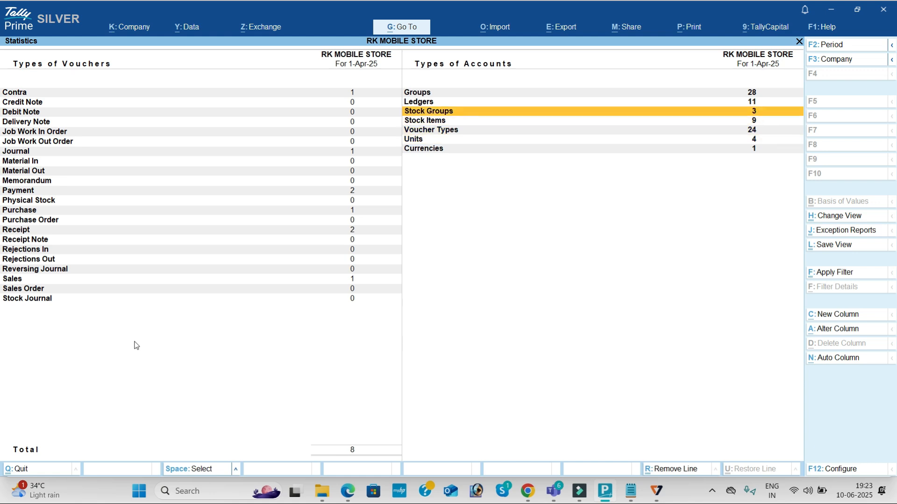
key("Up")
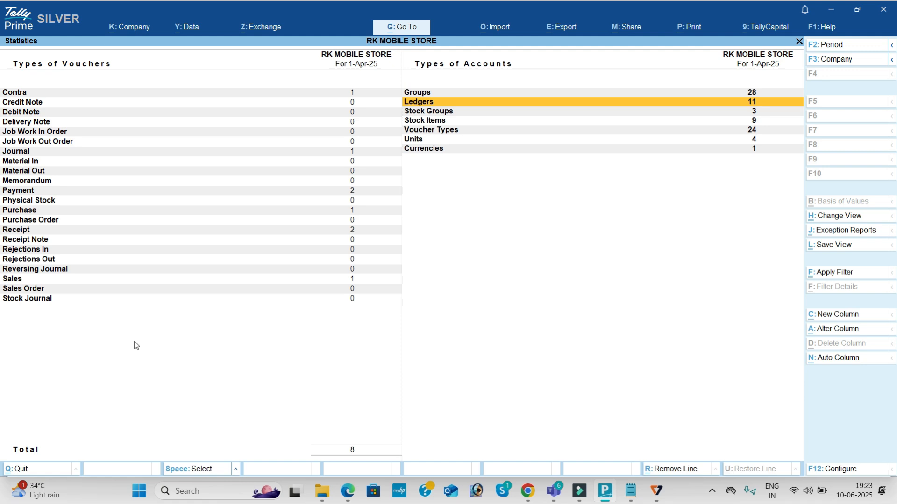
key("Up")
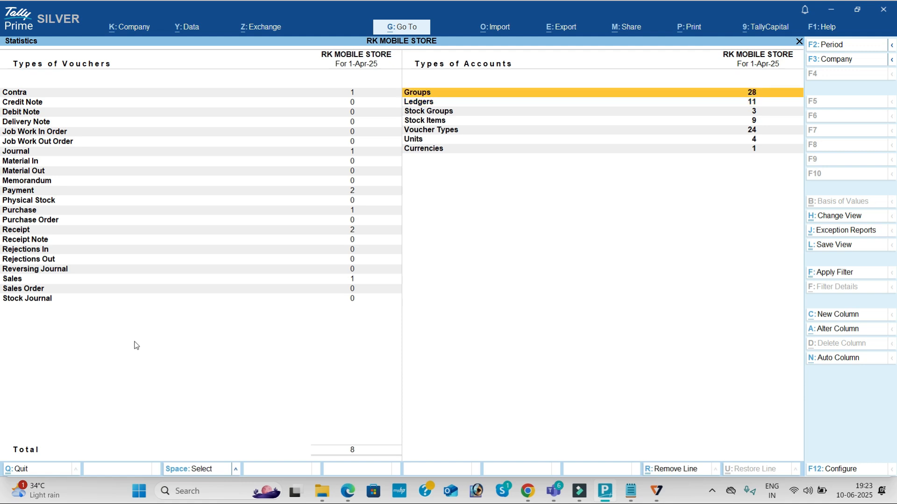
key("Escape")
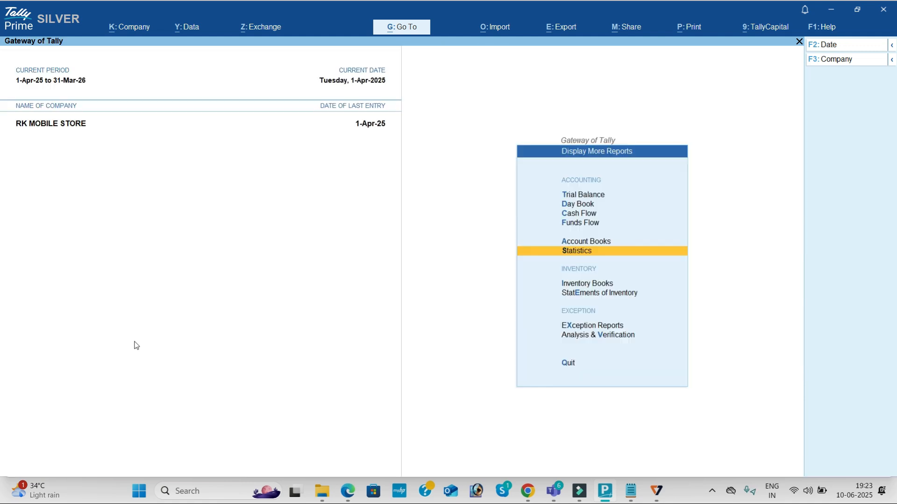
Step: Open the Stock Query from the Statements of Inventory for the stock item Boat
key("Down")
key("Down")
key("Down")
key("Up")
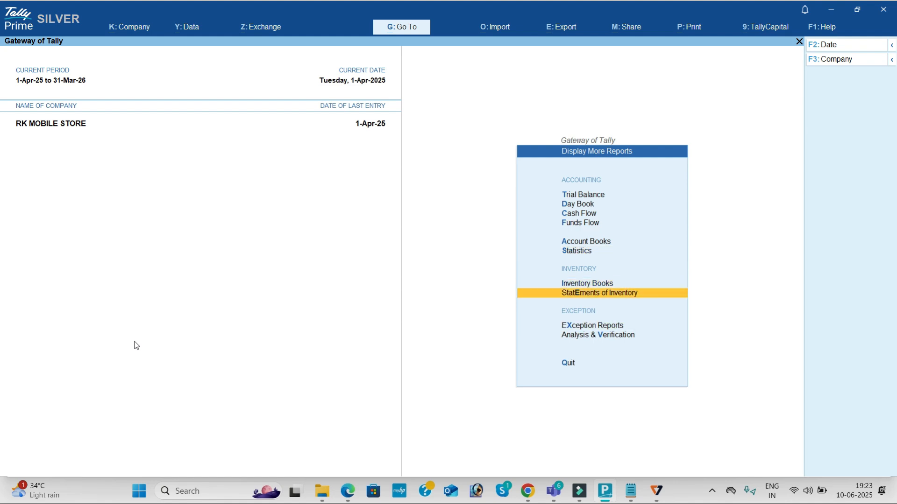
key("Return")
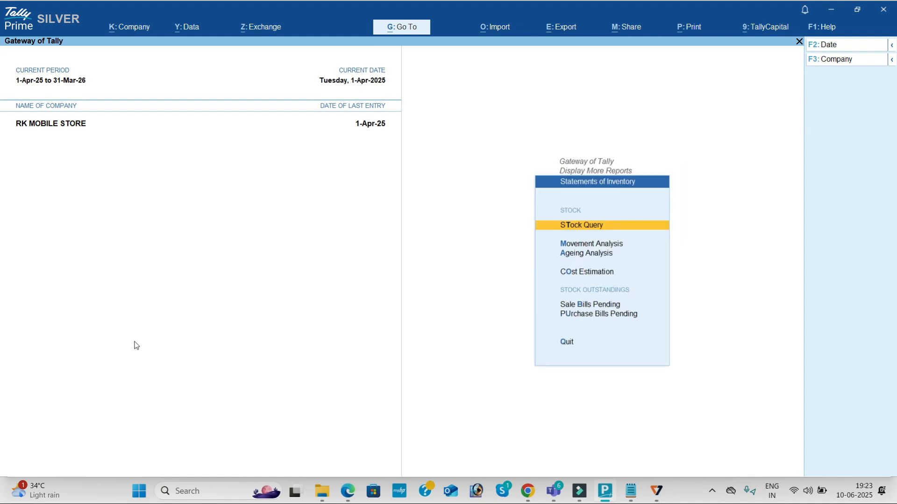
key("Return")
key("Return")
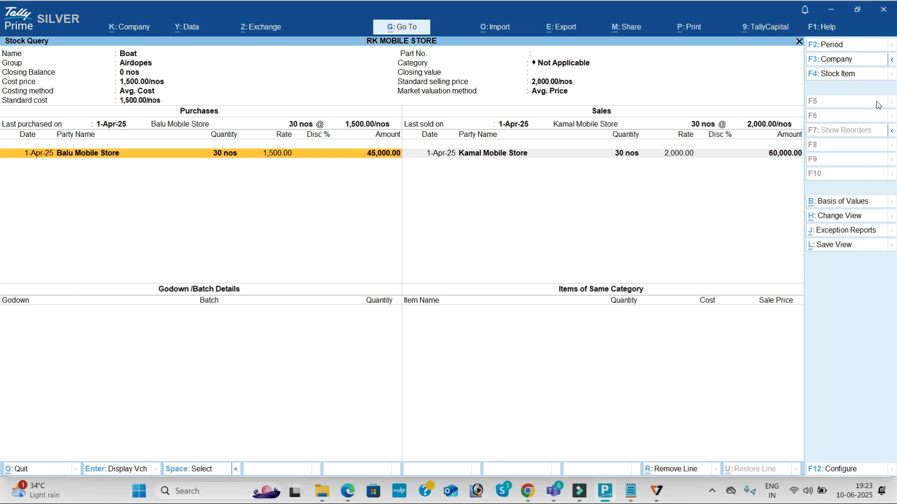
Step: Switch the Stock Query to the item Hp and then to Jbl to view their purchases and sales
left_click(842, 76)
key("Down")
key("Return")
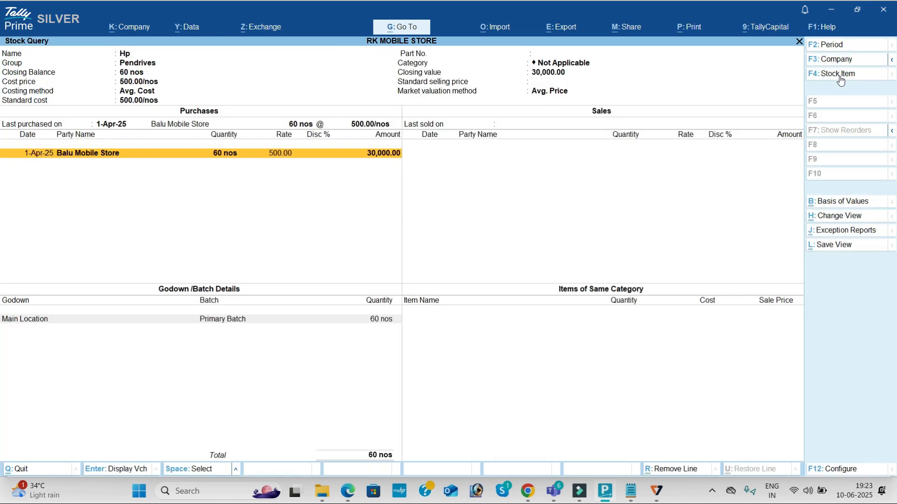
left_click(839, 76)
key("Down")
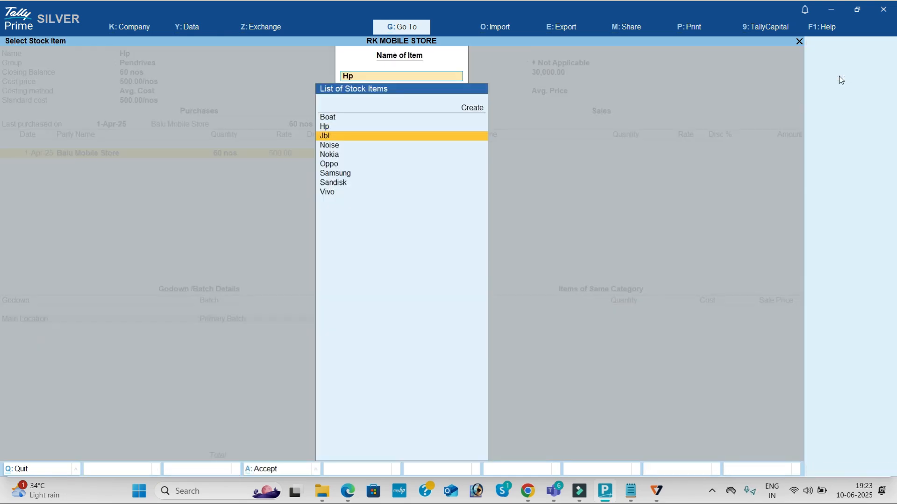
key("Return")
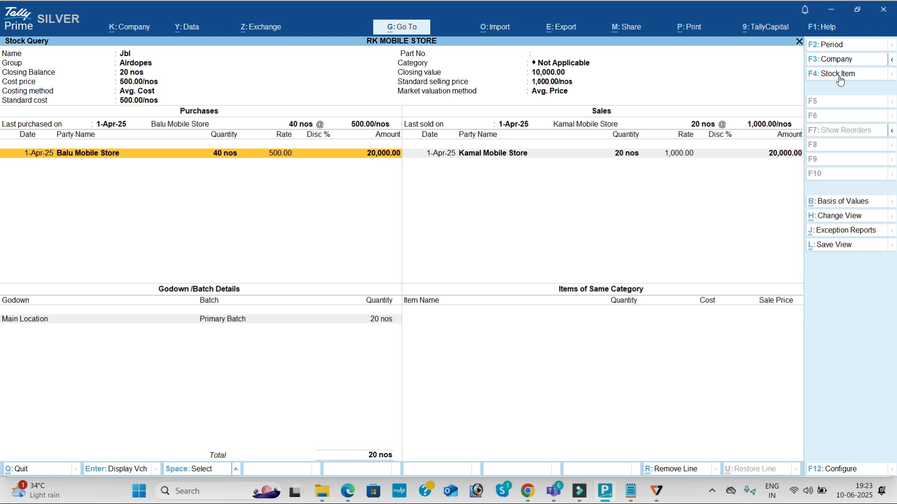
Step: Show the Stock Query for the item Nokia
left_click(839, 75)
key("Up")
key("Down")
key("Down")
key("Down")
key("Return")
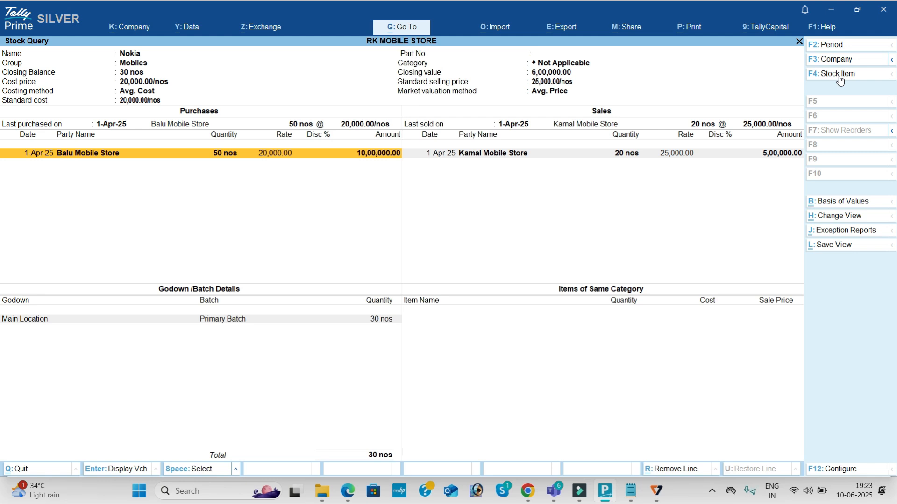
Step: Close the Stock Query and the report lists to return to the Gateway of Tally
left_click(838, 77)
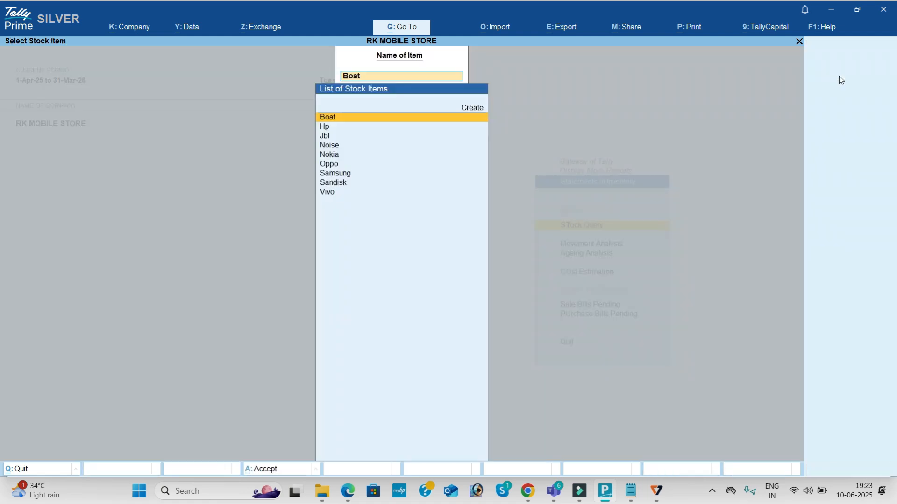
key("Escape")
key("Escape")
key("Escape")
key("Escape")
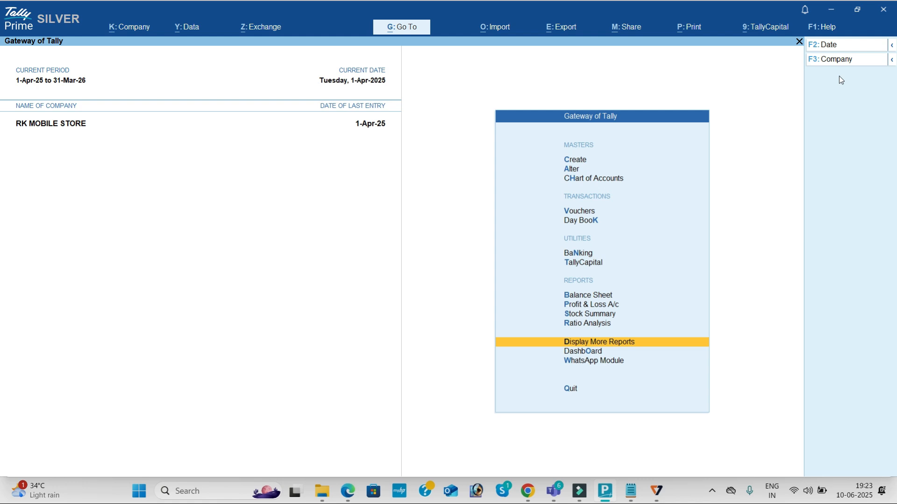
key("Up")
key("Up")
key("Up")
key("Up")
key("Up")
key("Up")
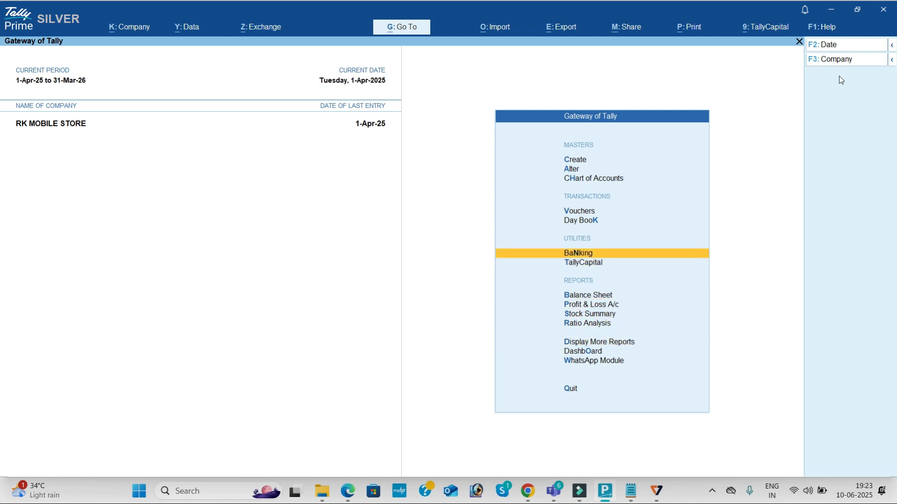
key("Up")
Step: Switch to the exercise PDF and review Problem-7's transactions, including the purchased item groups and the sales list
key("alt+Tab")
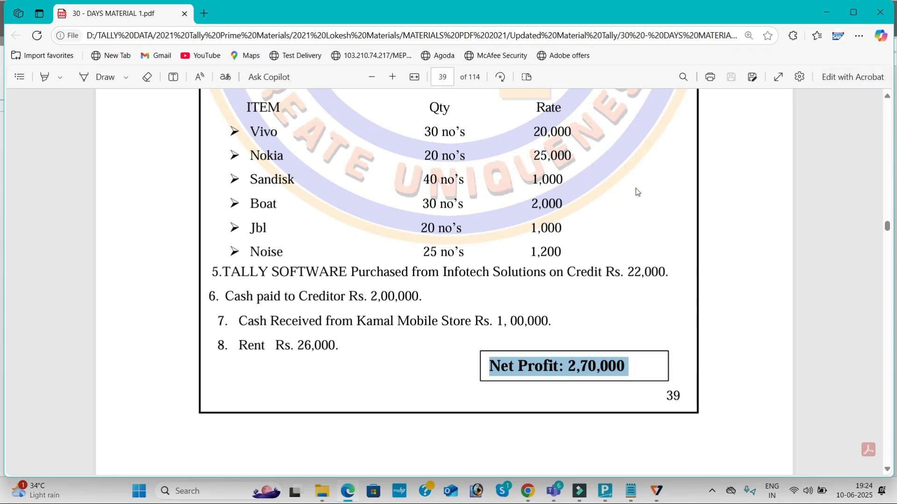
scroll(502, 238, "up", 5)
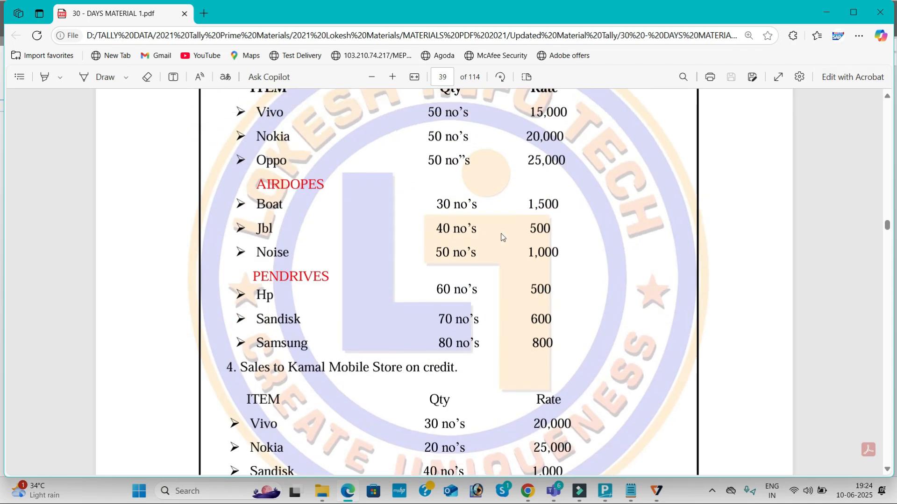
scroll(502, 238, "up", 3)
scroll(504, 215, "up", 2)
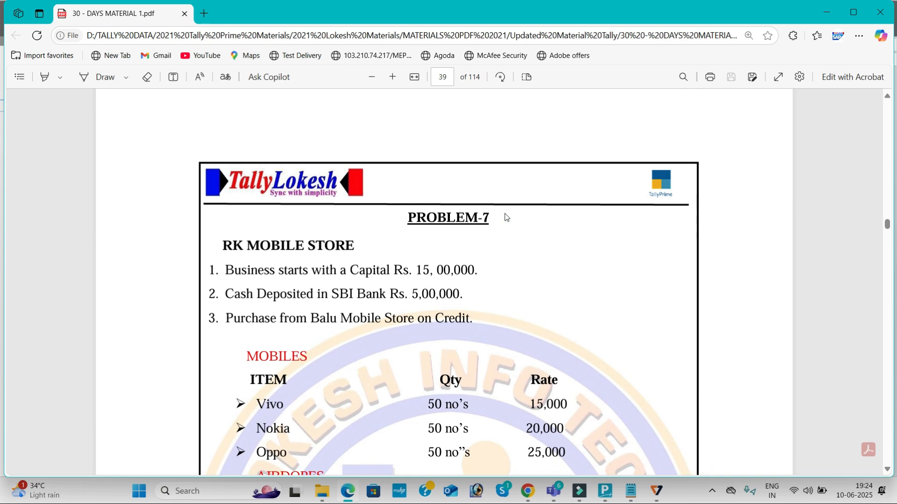
scroll(506, 217, "down", 1)
scroll(506, 217, "down", 2)
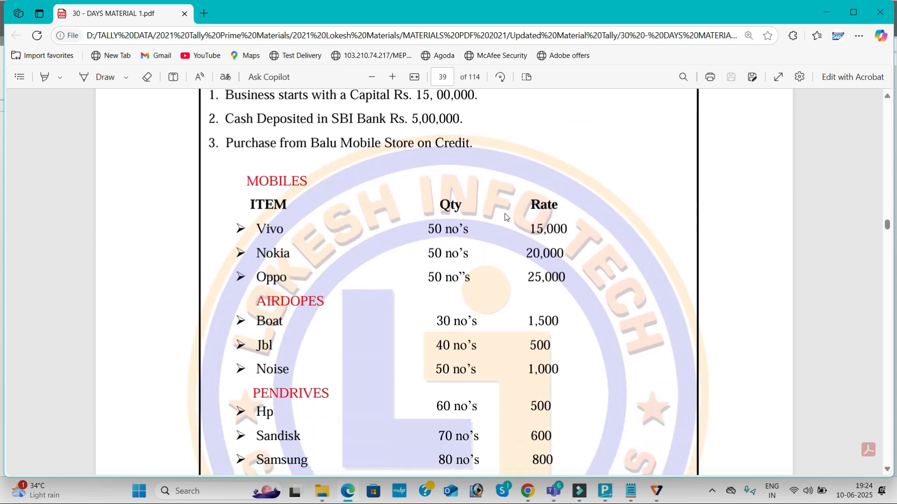
scroll(456, 232, "down", 1)
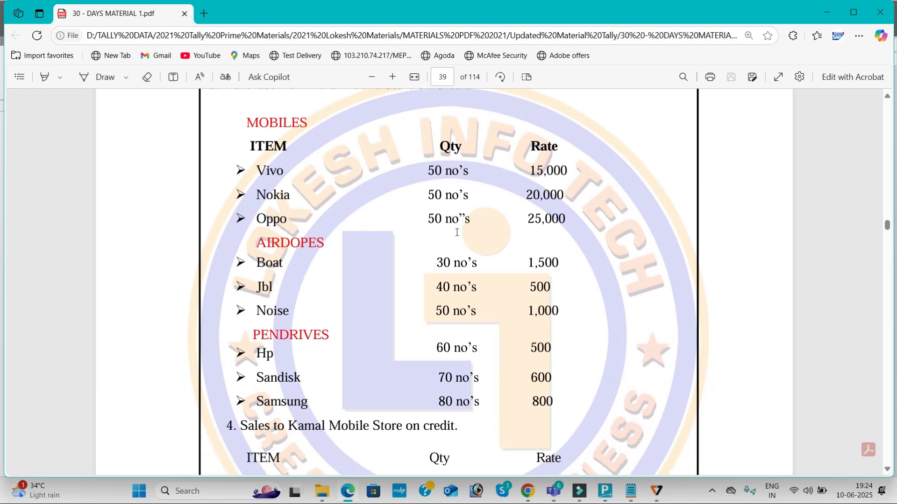
scroll(457, 232, "down", 3)
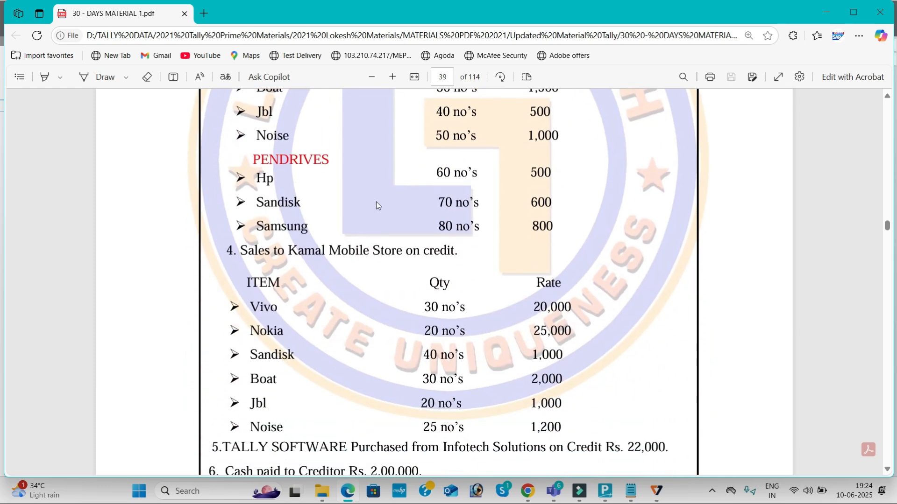
scroll(384, 204, "up", 2)
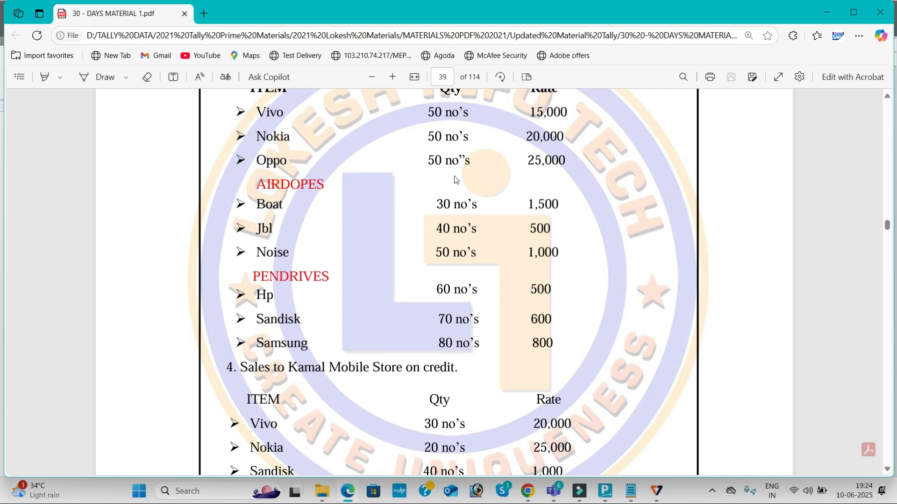
scroll(437, 184, "up", 1)
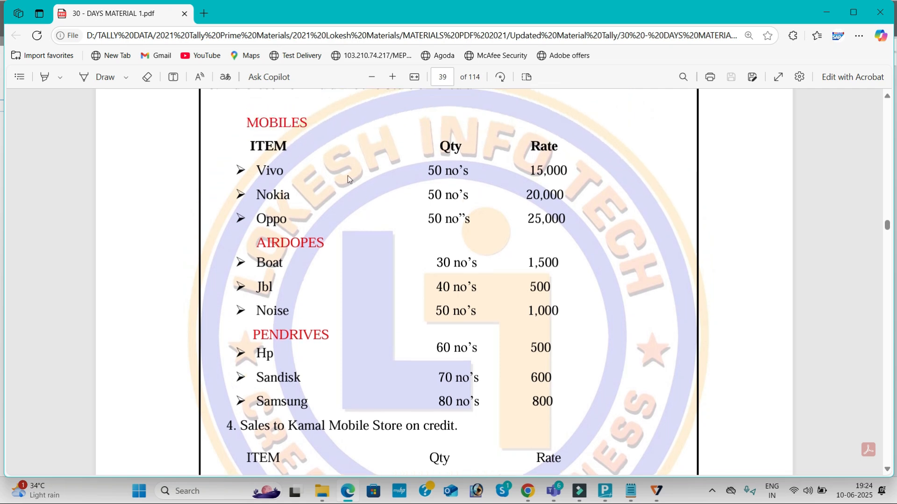
Step: Go to Problem-8, Star Medical Agency, in the PDF and highlight the Painkillers and Antibiotics headings
scroll(348, 178, "down", 12)
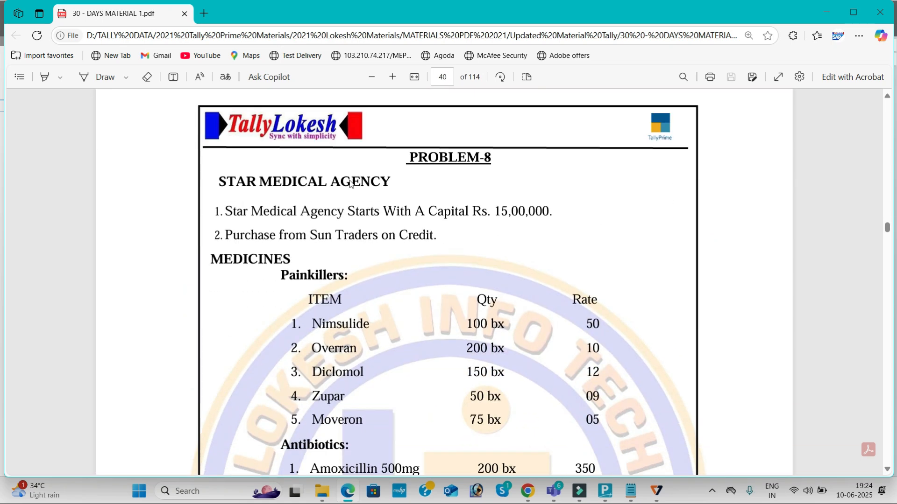
scroll(387, 215, "down", 1)
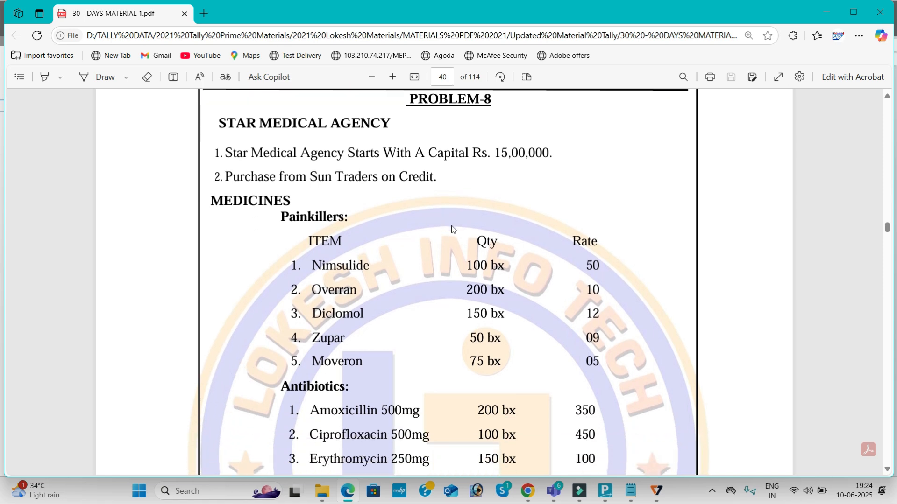
double_click(284, 221)
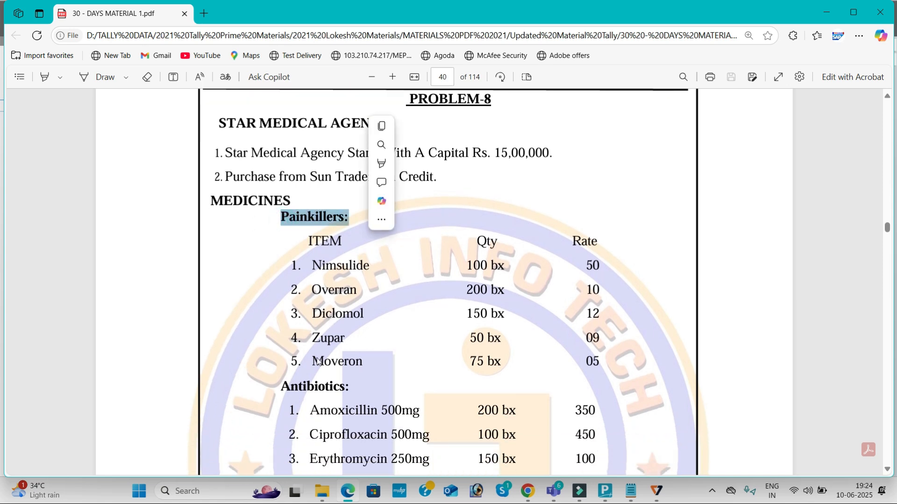
left_click_drag(283, 387, 349, 390)
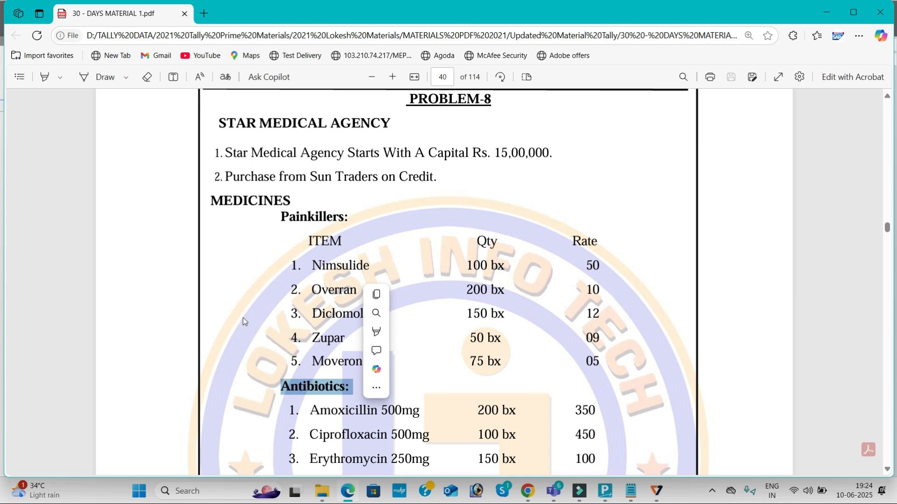
Step: Highlight the MEDICINES and GENERAL ITEMS headings in the PDF's Problem-8 purchase list
scroll(434, 211, "down", 1)
left_click_drag(213, 141, 291, 143)
scroll(304, 272, "down", 1)
scroll(304, 273, "down", 3)
left_click_drag(210, 372, 335, 373)
scroll(221, 236, "up", 3)
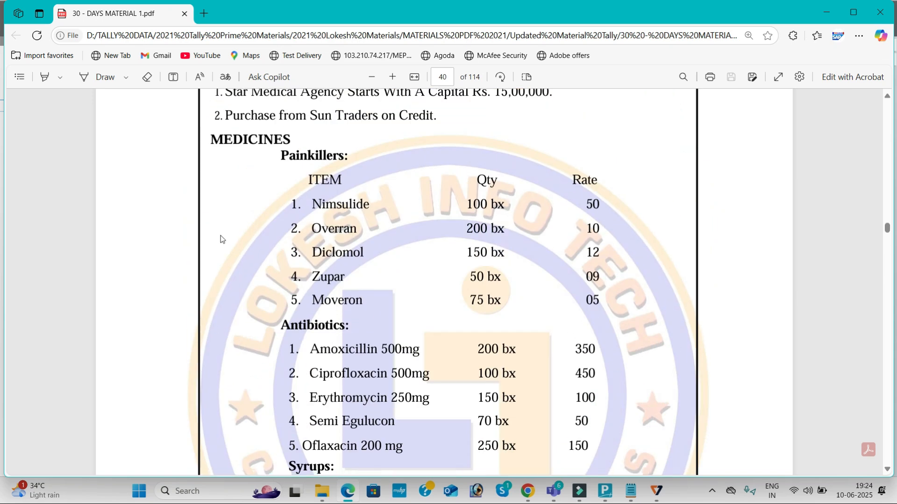
Step: Highlight one quantity for each unit in the Problem-8 item list: 100 bx, 50 bt, 100 pk and 1000 pc
left_click_drag(469, 205, 504, 207)
scroll(504, 208, "down", 3)
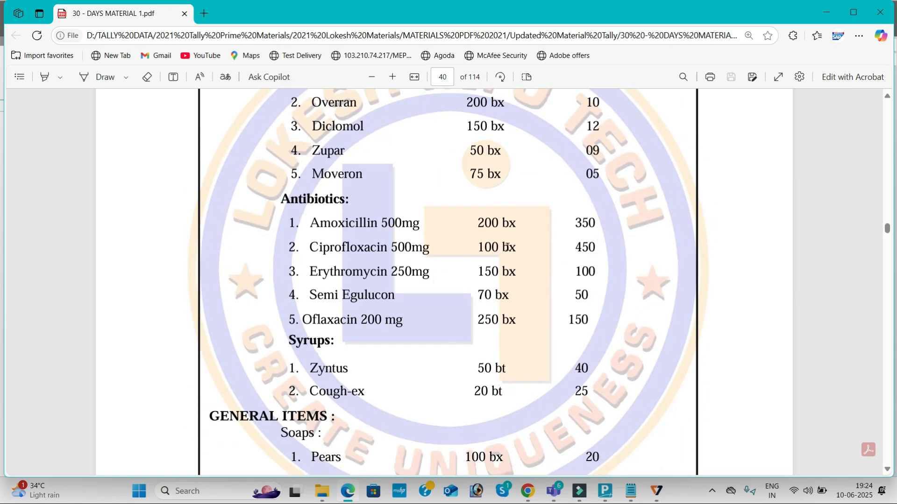
left_click(481, 326)
left_click_drag(482, 326, 507, 327)
scroll(500, 315, "down", 4)
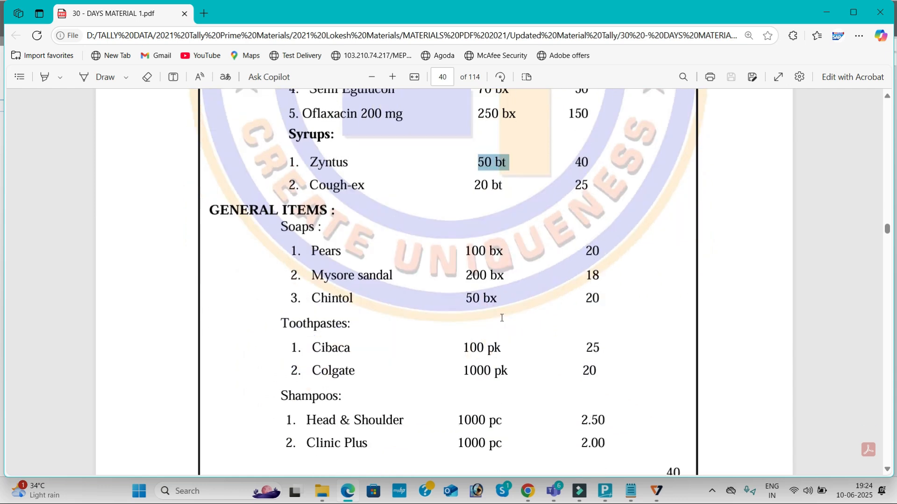
left_click_drag(463, 273, 500, 275)
left_click_drag(459, 346, 510, 348)
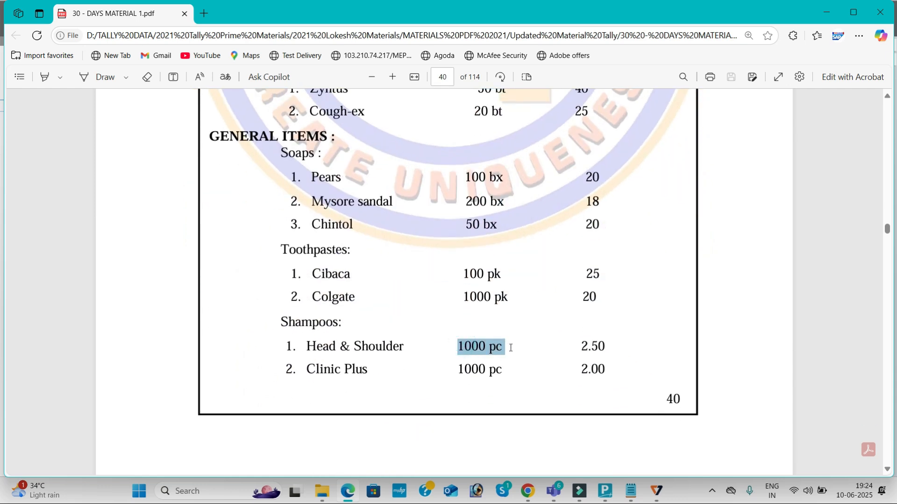
Step: Highlight the Toothpastes, Soaps and Shampoos headings in the PDF and review the Painkillers items again
left_click_drag(332, 250, 280, 250)
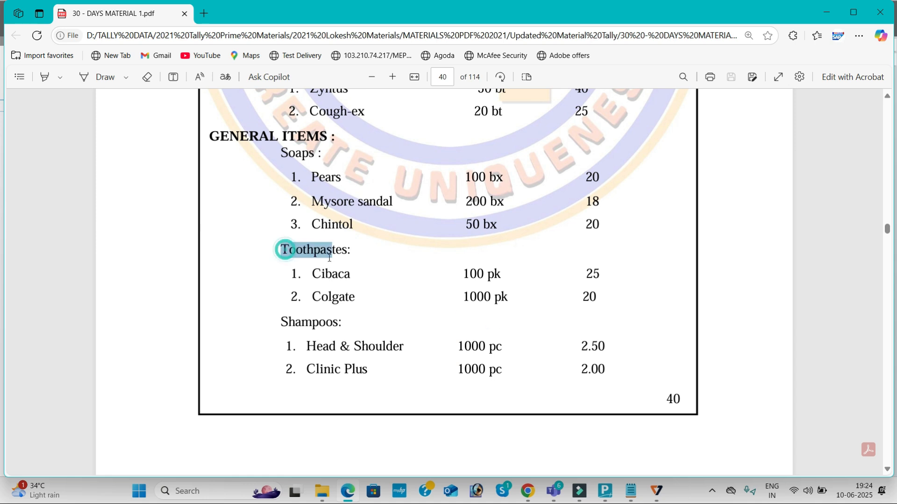
left_click_drag(282, 154, 316, 153)
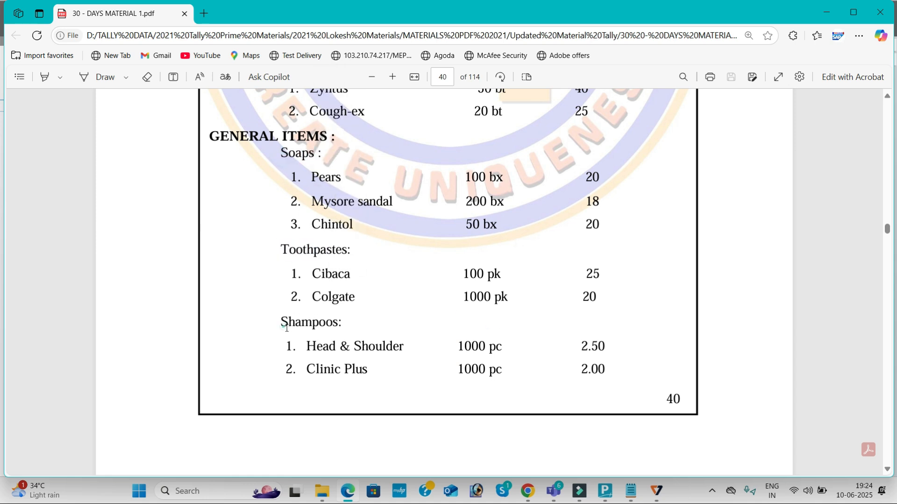
left_click_drag(282, 322, 319, 326)
scroll(244, 250, "up", 7)
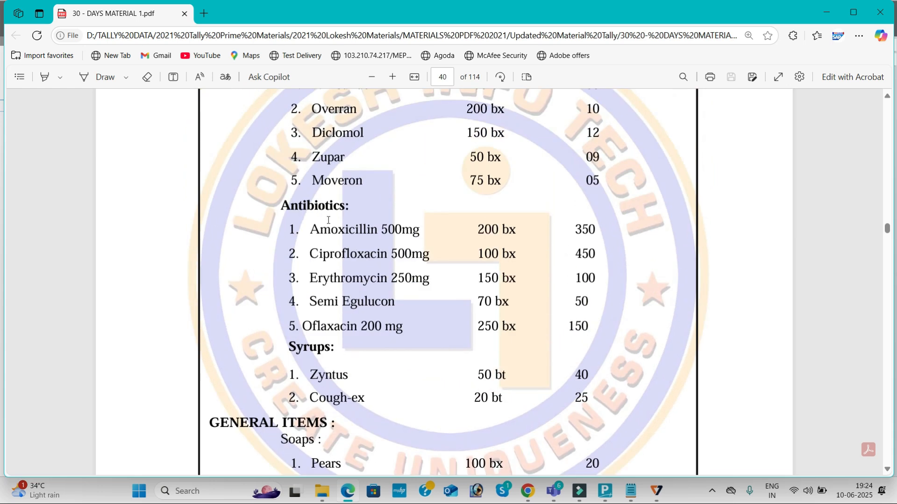
left_click_drag(320, 156, 348, 198)
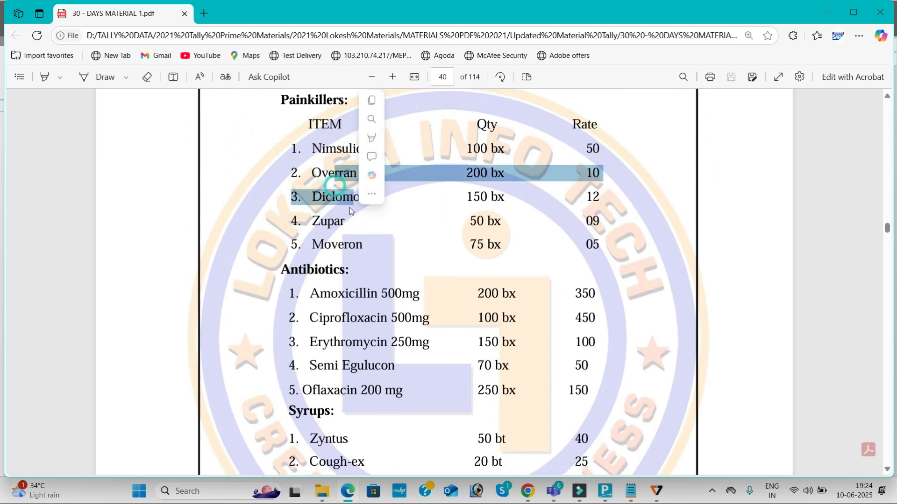
left_click(360, 244)
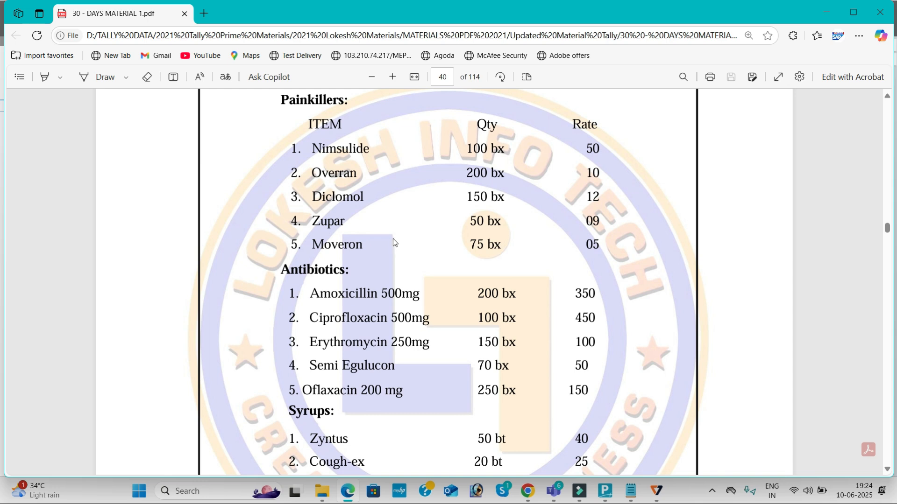
scroll(393, 239, "up", 3)
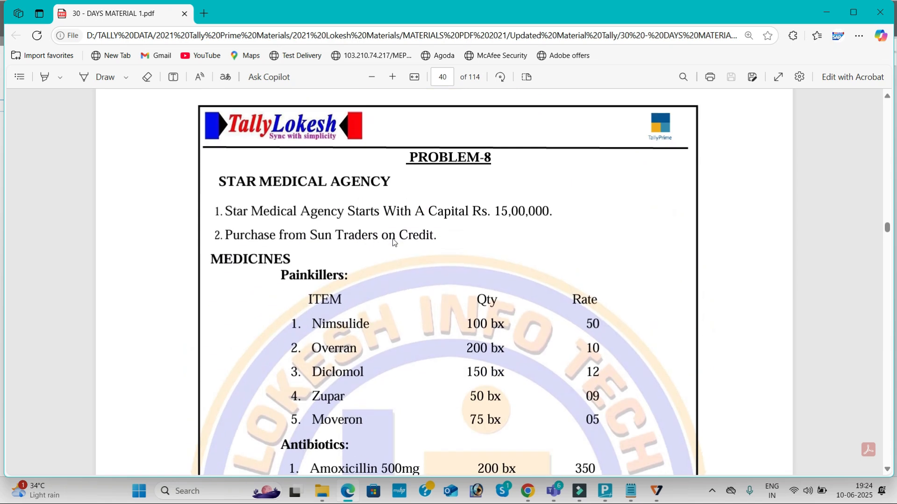
scroll(362, 267, "down", 1)
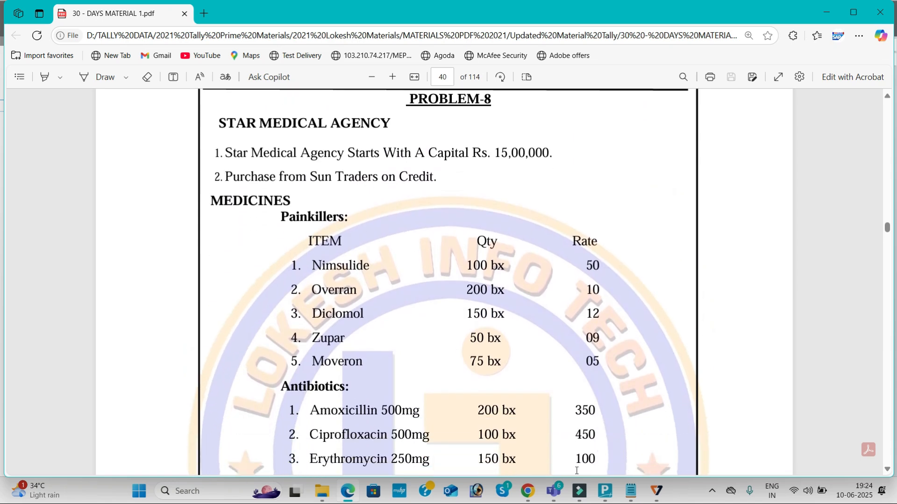
Step: Switch to TallyPrime and open the Stock Group creation form from the list of masters
mouse_move(574, 501)
key("alt+Tab")
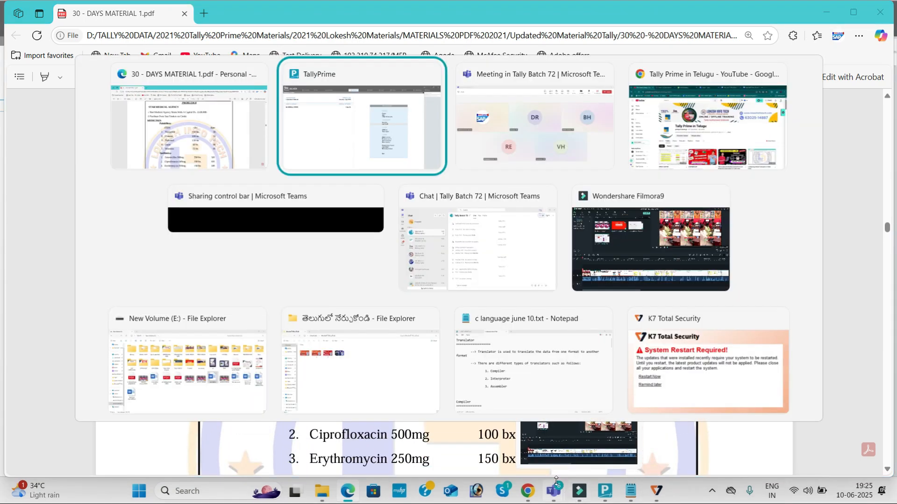
key("Up")
key("Up")
key("Up")
key("Up")
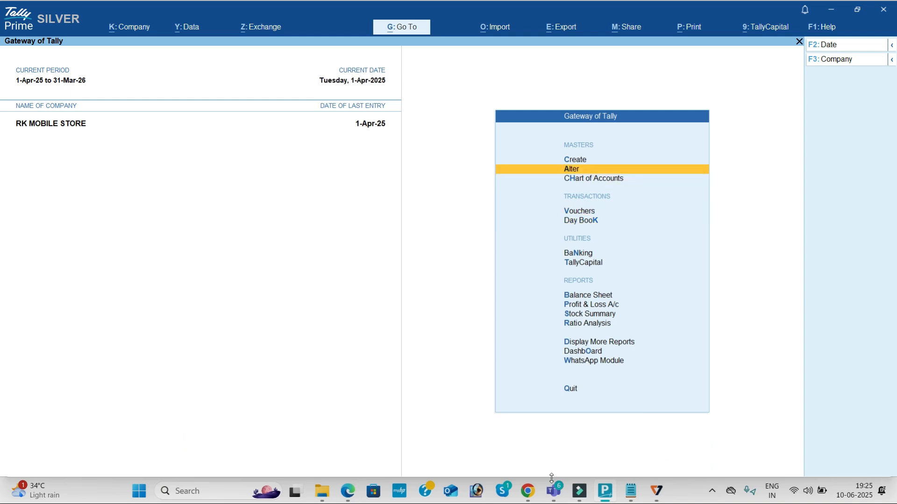
key("Return")
key("Down")
key("Down")
key("Down")
key("Down")
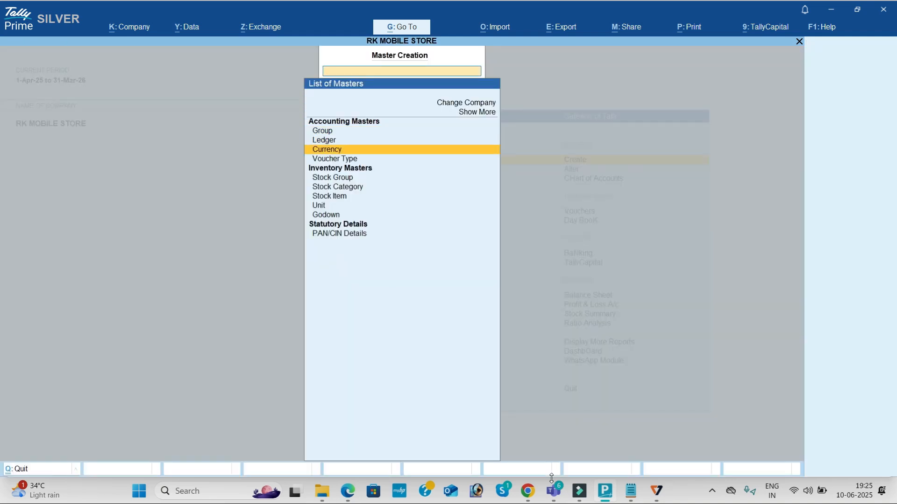
key("Return")
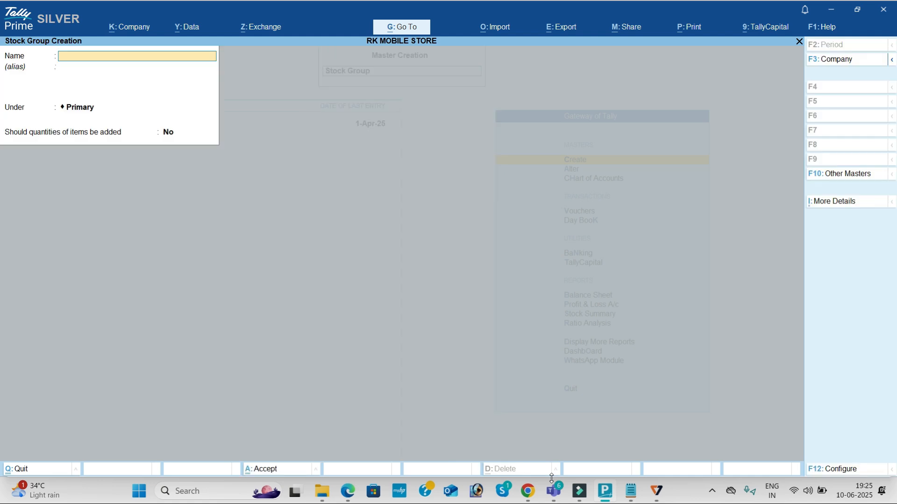
Step: Create the stock group Medicines under Primary
type("Medicines")
key("Return")
key("Return")
key("Return")
key("Return")
Step: Create the stock group General Items under Primary
type("General Tie")
key("BackSpace")
key("BackSpace")
key("BackSpace")
type("tItems")
key("Return")
key("Return")
key("Return")
key("Return")
key("Return")
Step: Check the Problem-8 item headings in the PDF and open TallyPrime's Stock Category creation form
key("alt+Tab")
scroll(264, 391, "down", 2)
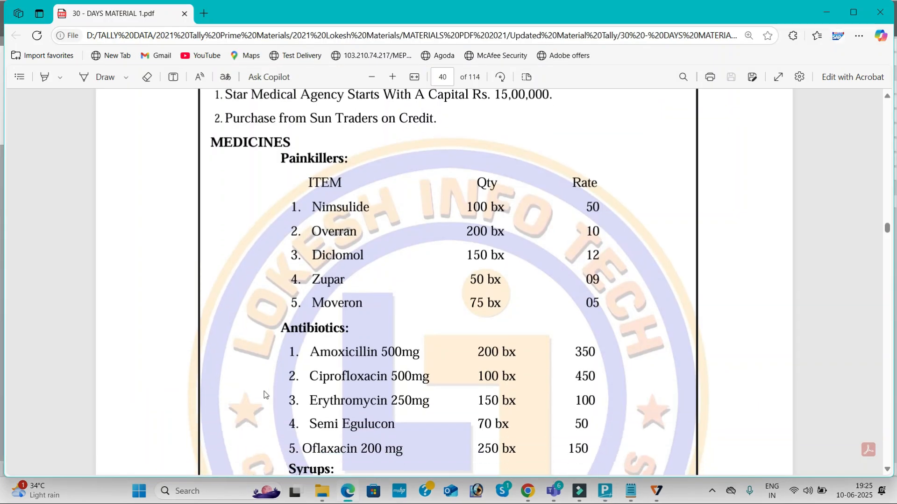
scroll(226, 340, "down", 3)
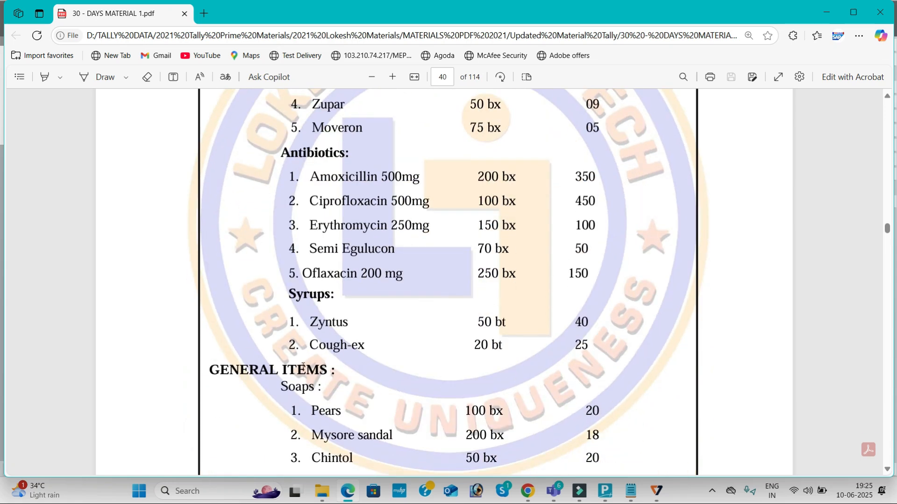
scroll(430, 369, "up", 4)
key("alt+Tab")
key("Escape")
key("Return")
key("Down")
key("Return")
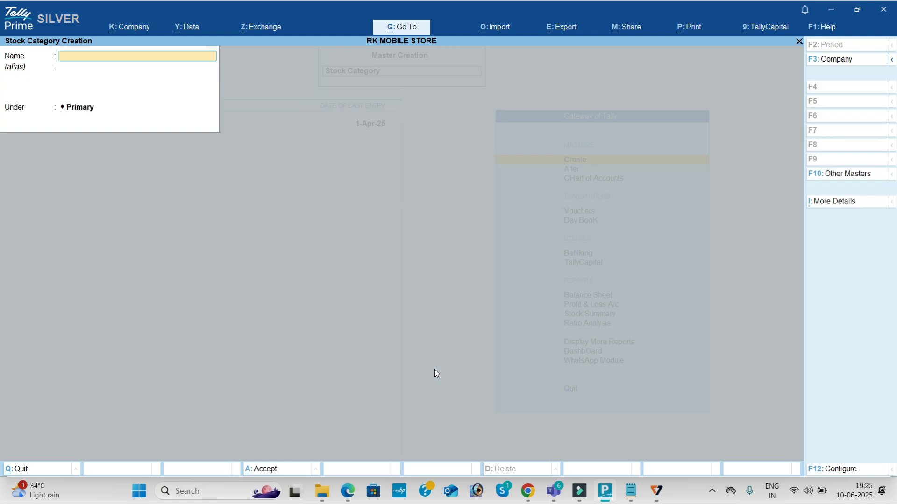
Step: Copy the Painkillers heading from the PDF and enter it as the name of the new stock category
key("alt+Tab")
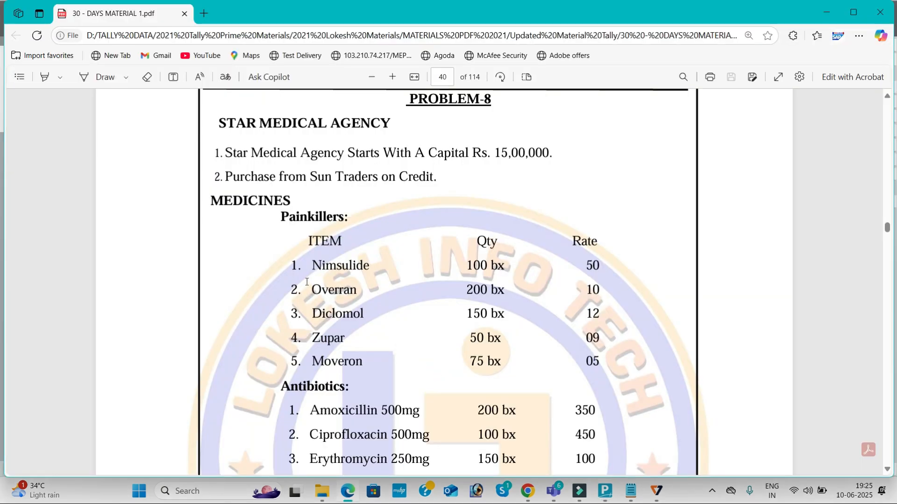
left_click_drag(281, 217, 340, 226)
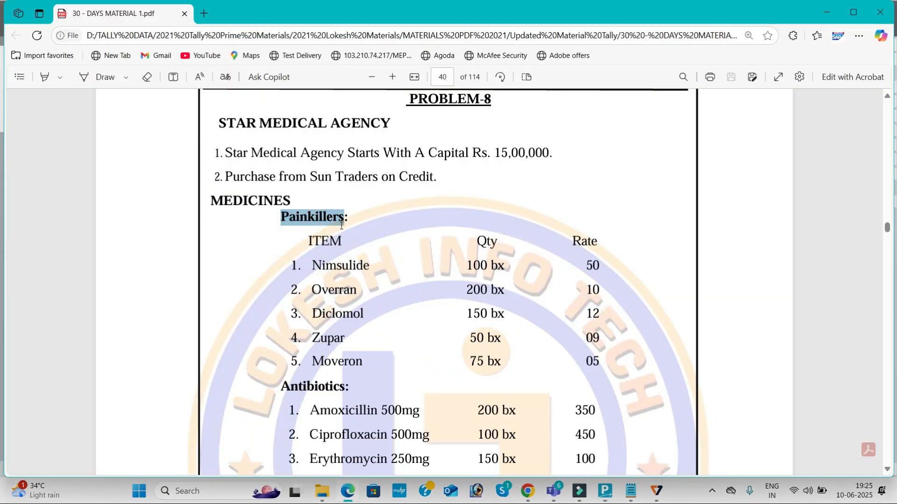
key("ctrl+c")
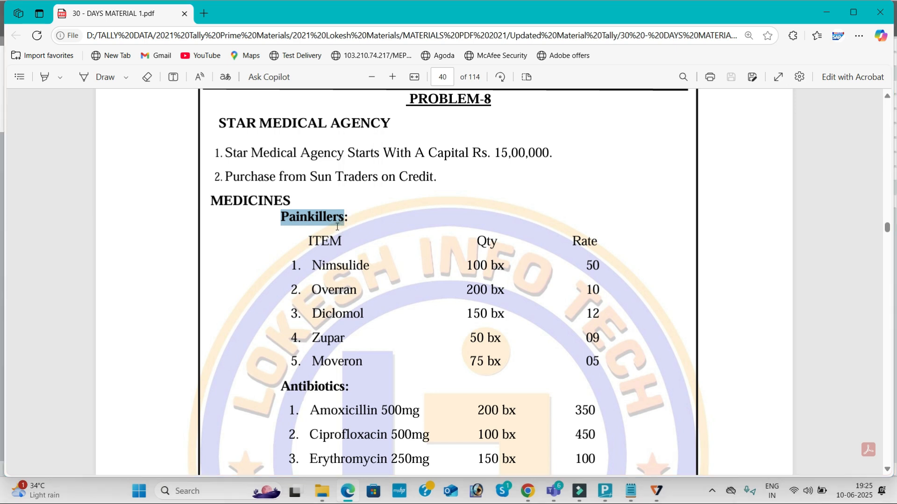
key("alt+Tab")
key("ctrl+v")
key("Return")
key("Return")
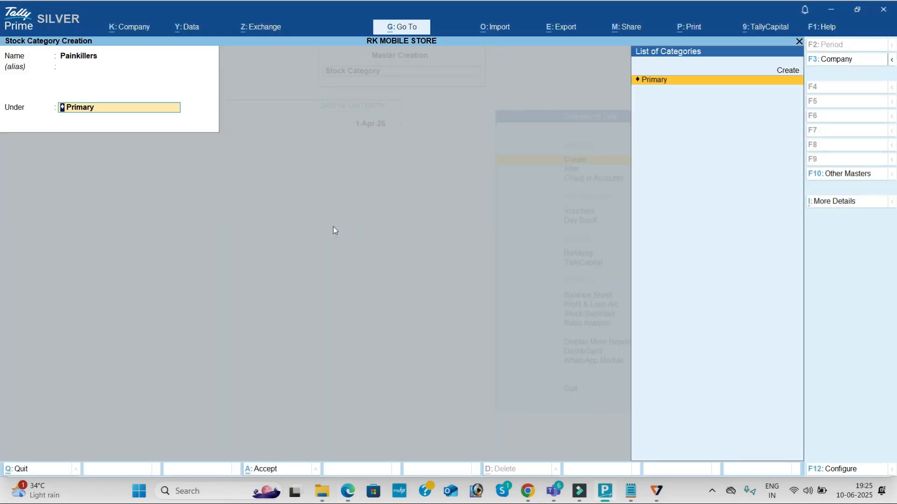
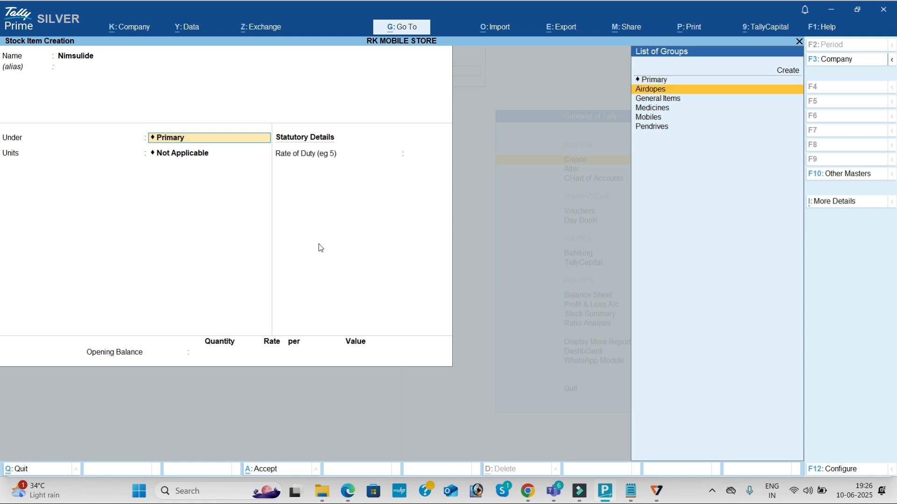
Step: Place the stock item Nimsulide under Medicines and enable Use Stock Category for Stock Items in the configuration
key("Return")
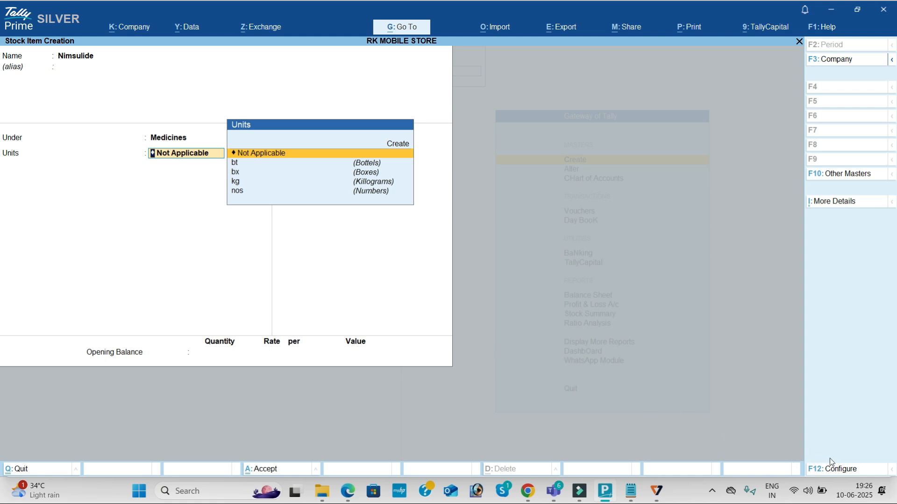
left_click(844, 469)
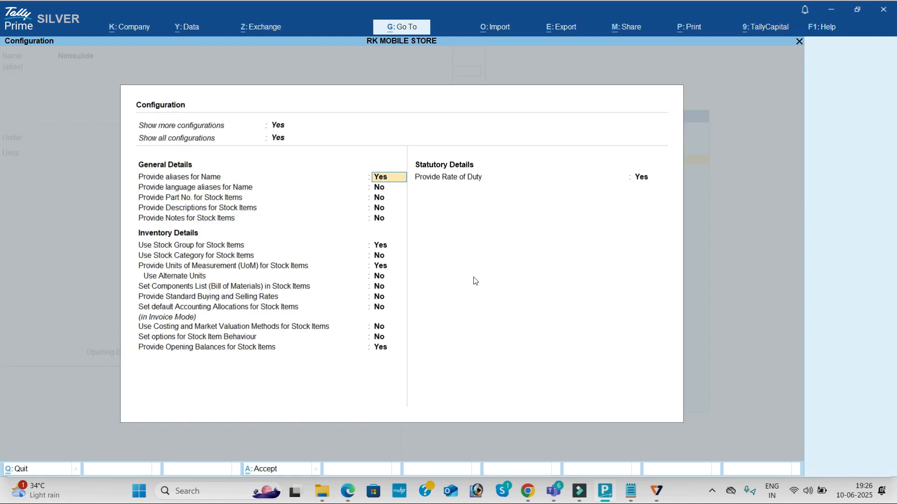
left_click(380, 255)
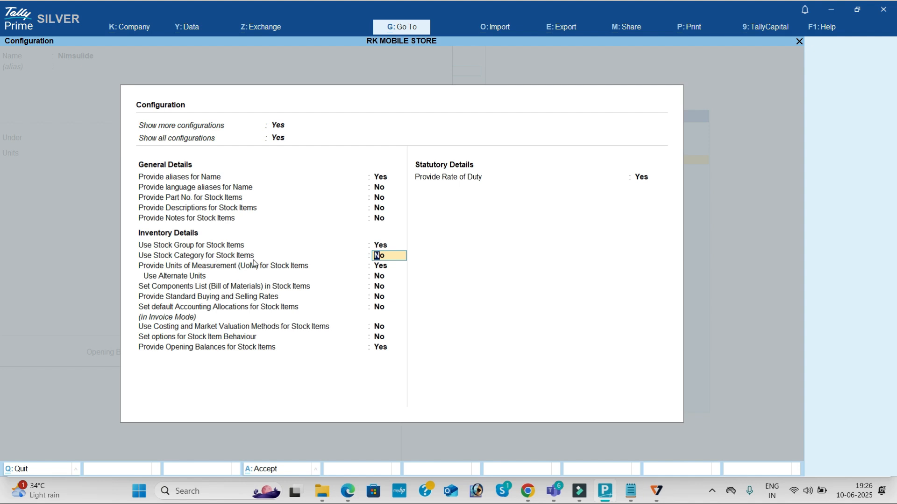
type("y")
key("Return")
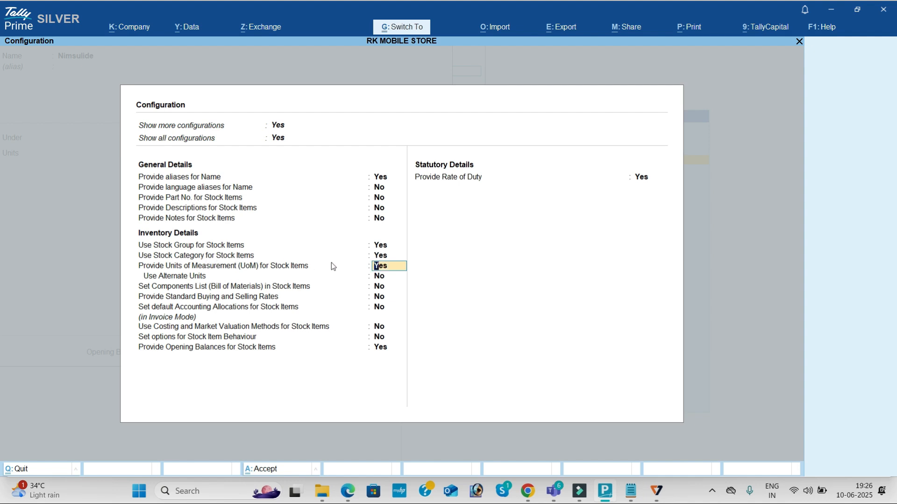
key("ctrl+a")
key("shift+Tab")
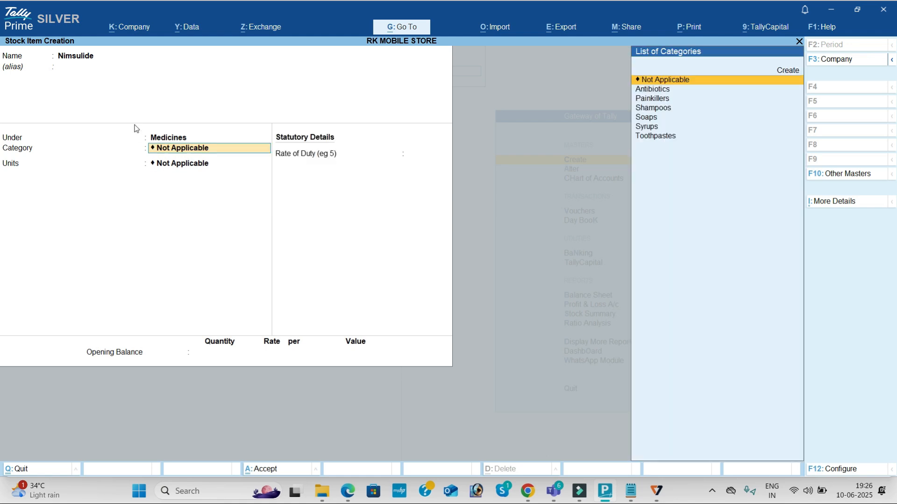
Step: Check Nimsulide's heading in the PDF and assign the item to the Painkillers category in TallyPrime
key("alt+Tab")
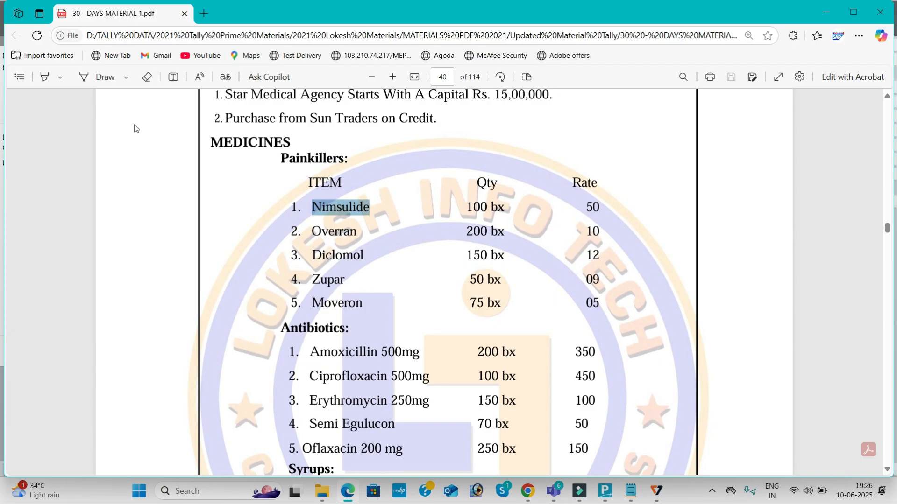
key("alt+Tab")
key("Down")
key("Down")
key("Return")
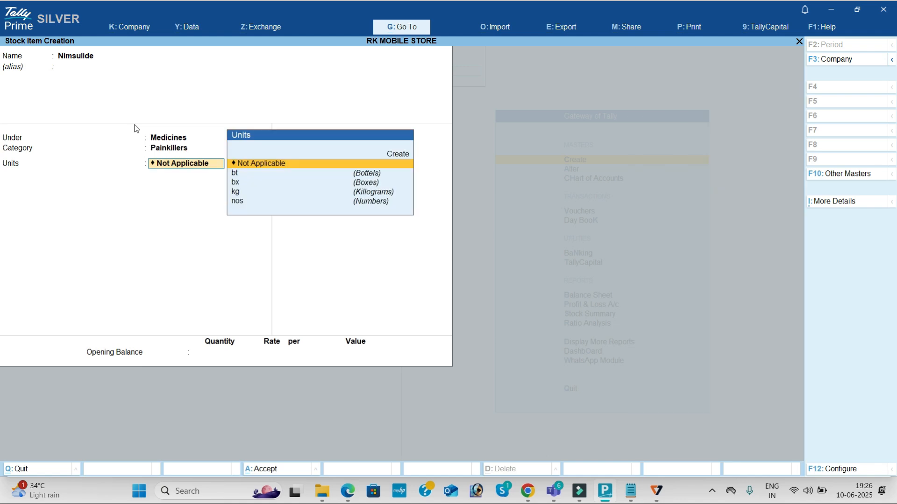
Step: Check Nimsulide's unit in the PDF, set its unit to bx and save the stock item
key("alt+Tab")
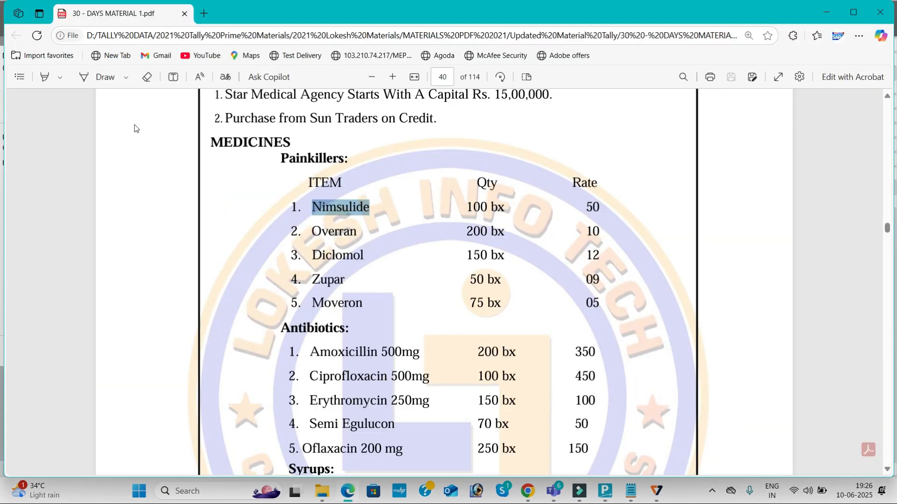
key("alt+Tab")
key("Down")
key("Down")
key("Return")
key("Return")
key("Return")
key("Return")
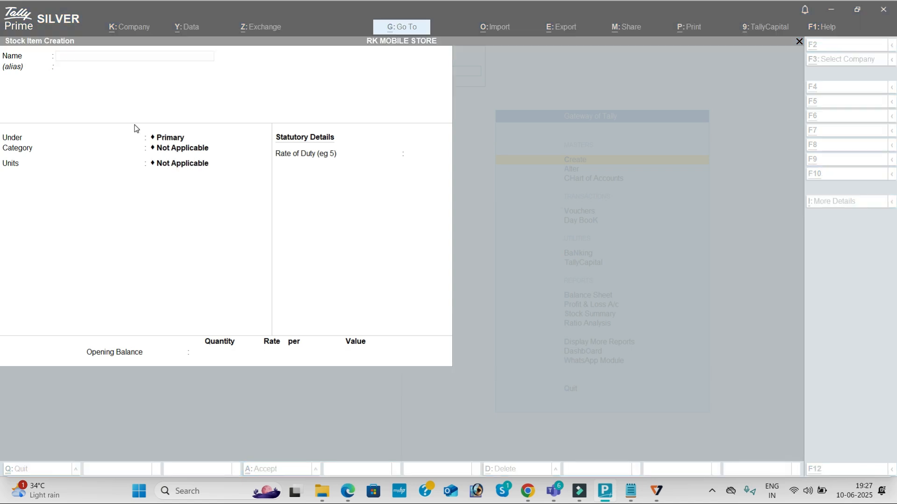
Step: Copy the item name Overran from the PDF's Painkillers list and enter it as a new stock item in TallyPrime
key("alt+Tab")
left_click_drag(310, 230, 356, 241)
right_click(351, 239)
key("ctrl+c")
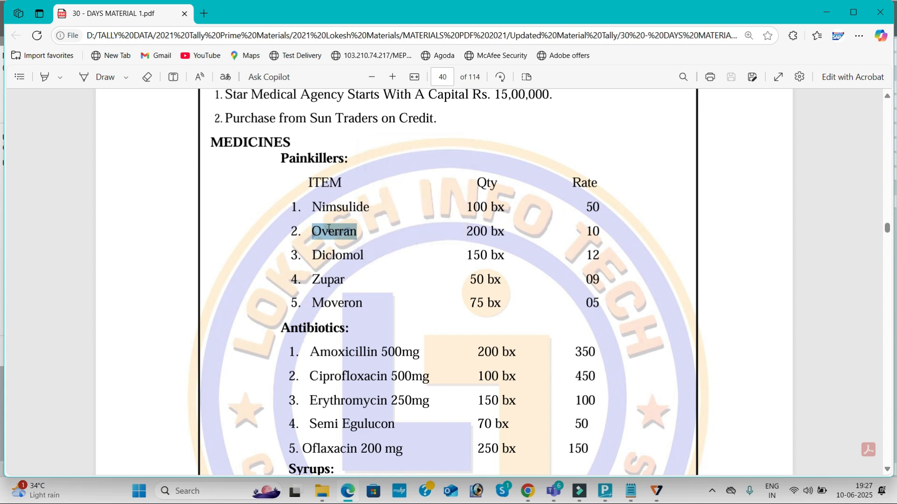
key("alt+Tab")
key("ctrl+v")
key("Return")
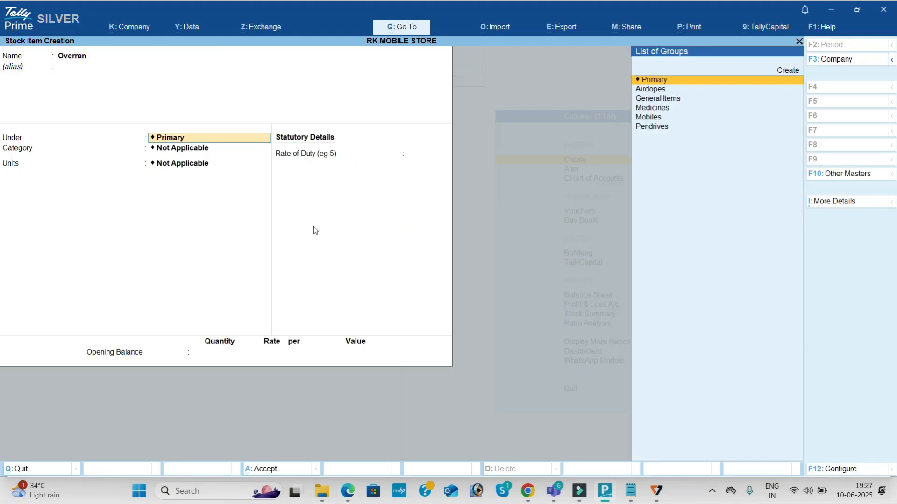
Step: Place Overran under Medicines in the Painkillers category and save the stock item with unit bx
key("Down")
key("Down")
key("Down")
key("Return")
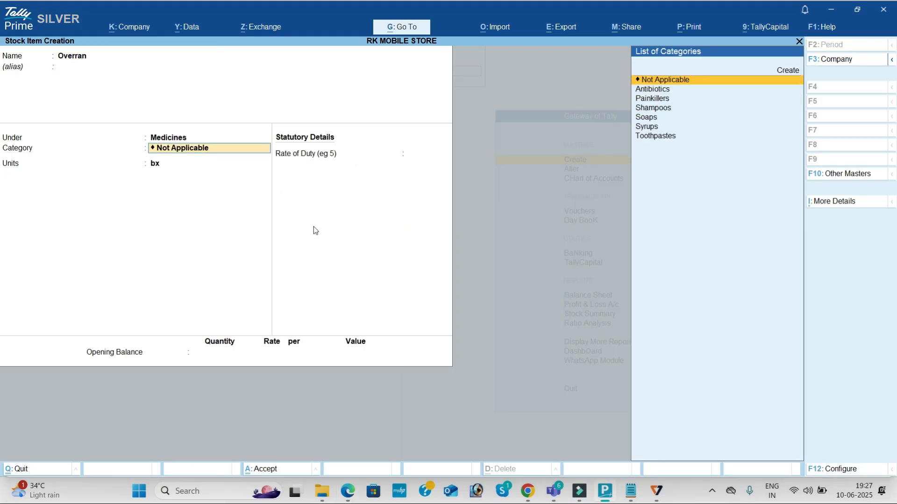
key("Down")
key("Down")
key("Return")
key("Return")
key("Return")
key("Return")
key("Return")
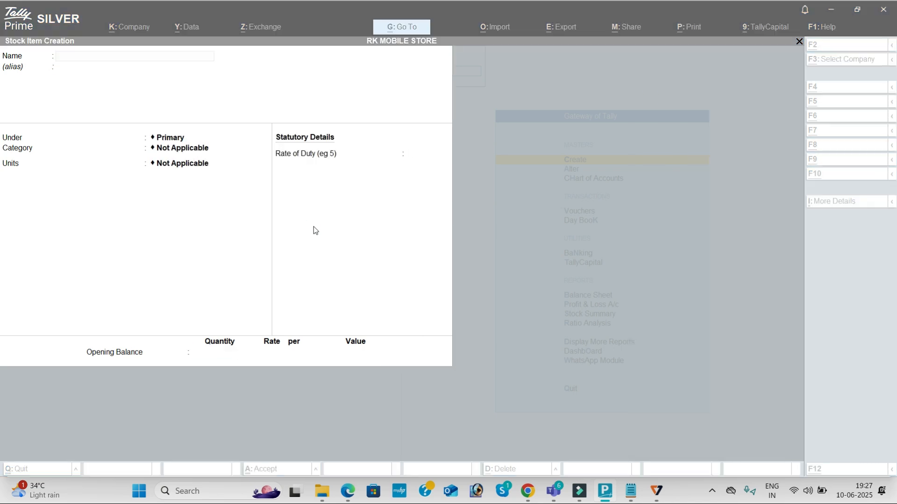
Step: Copy Amoxicillin 500mg from the PDF's Antibiotics list and enter it as the next stock item's name in TallyPrime
key("alt+Tab")
scroll(299, 220, "down", 3)
left_click_drag(310, 233, 416, 240)
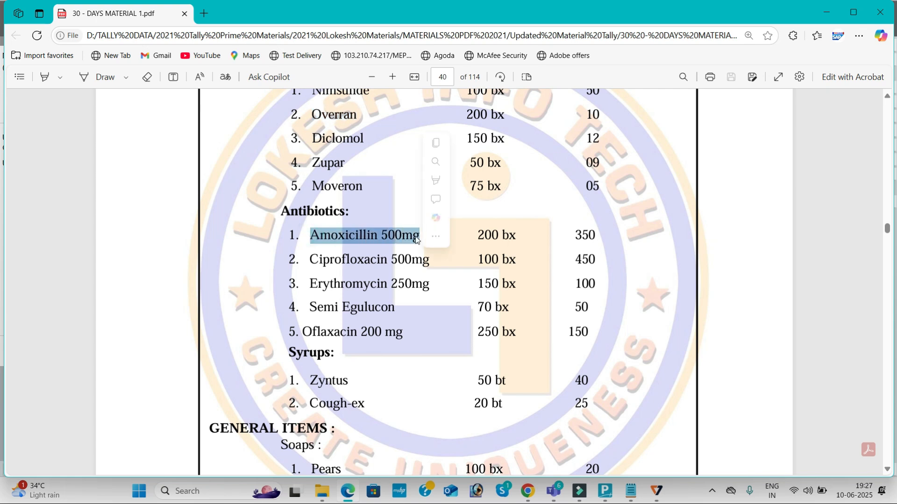
key("ctrl+c")
key("alt+Tab")
key("ctrl+alt+v")
key("Return")
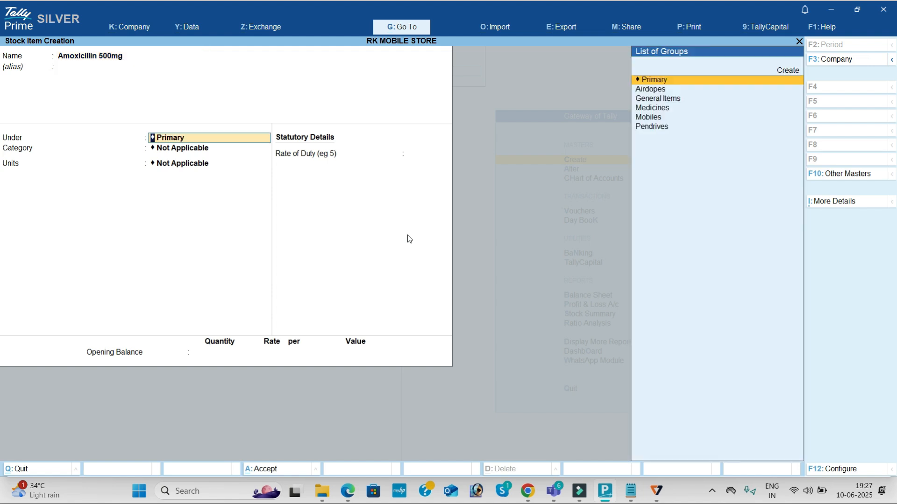
Step: Place Amoxicillin 500mg under Medicines and, after checking its heading in the PDF, assign it to the Antibiotics category
key("Down")
key("Down")
key("Down")
key("Return")
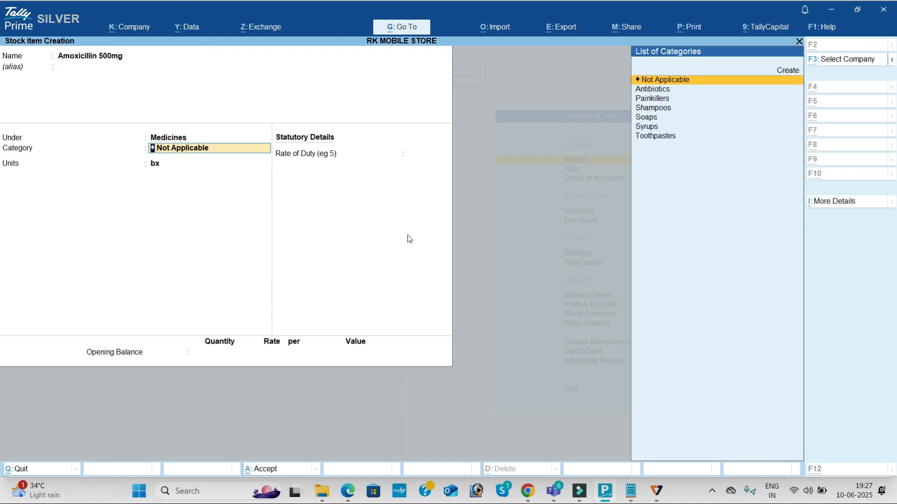
key("alt+Tab")
key("alt+Tab")
key("Down")
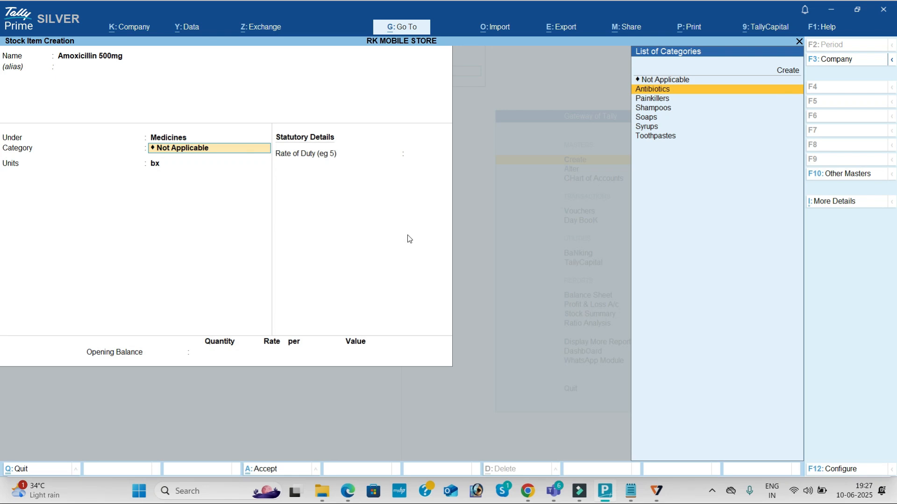
key("Return")
Step: Check the unit of Amoxicillin 500mg in the PDF, set its unit to bx and save the stock item
key("alt+Tab")
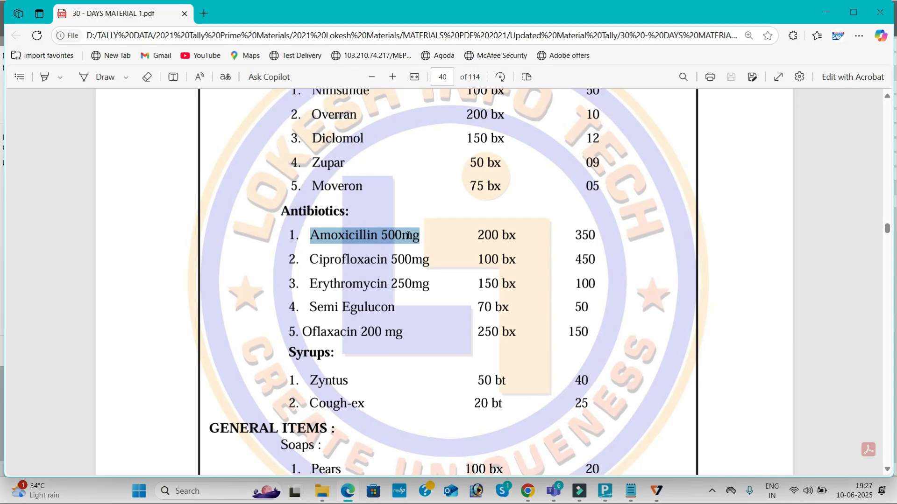
key("alt+Tab")
type("bx")
key("Return")
key("Return")
key("Return")
key("Return")
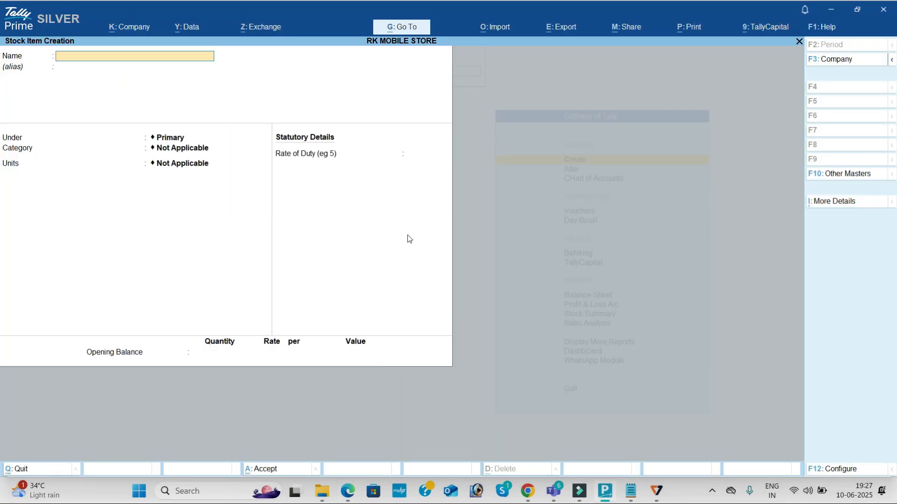
Step: Copy Ciprofloxacin 500mg from the PDF and enter it as the name of a new stock item in TallyPrime
key("alt+Tab")
left_click(312, 262)
left_click_drag(312, 261, 429, 264)
key("ctrl+c")
key("alt+Tab")
key("ctrl+v")
key("Return")
key("Return")
Step: Place Ciprofloxacin 500mg under Medicines in the Antibiotics category and save the stock item with unit bx
key("Down")
key("Down")
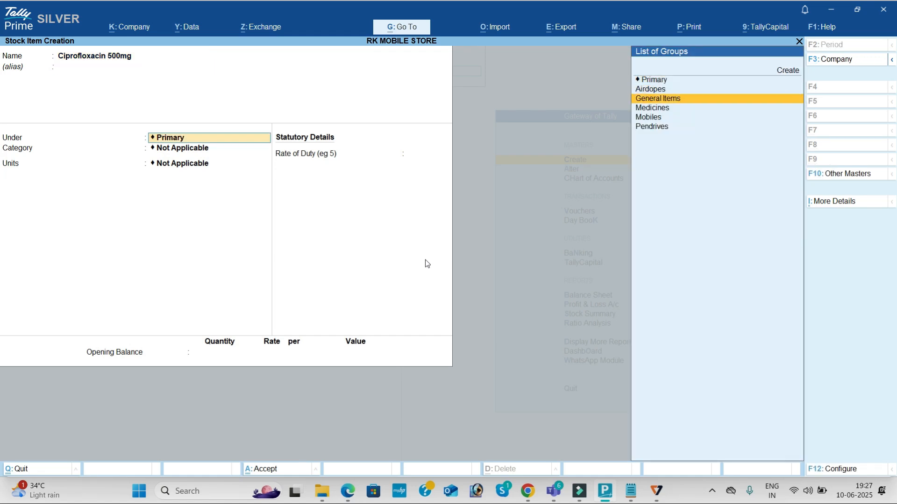
key("Down")
key("Return")
key("Down")
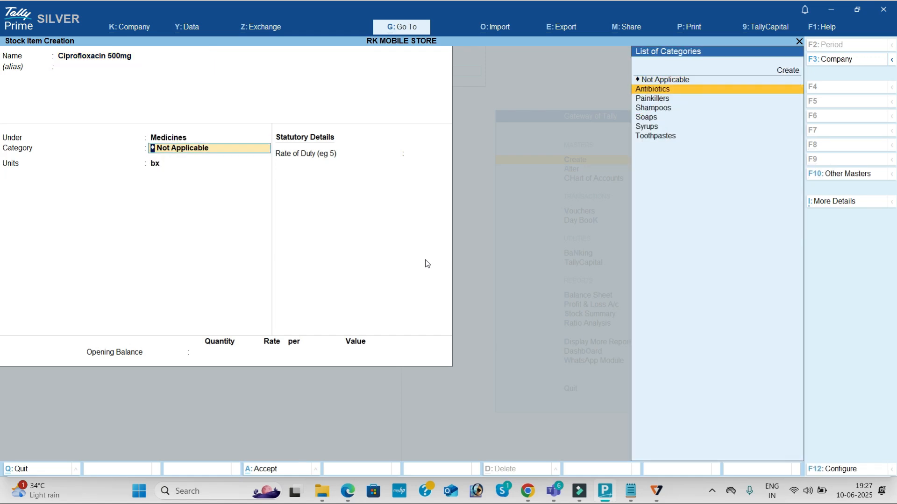
key("Return")
key("Return")
key("Return")
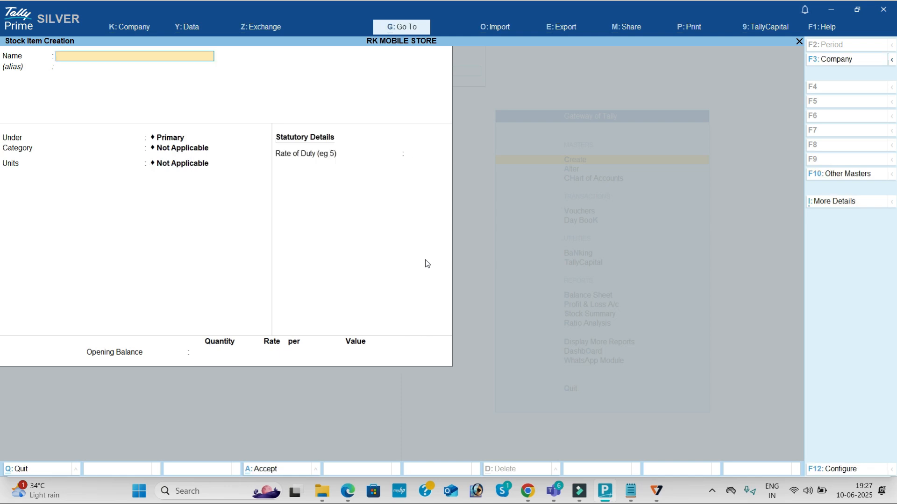
Step: Copy Zyntus from the PDF's Syrups list and enter it as the name of a new stock item in TallyPrime
key("alt+Tab")
scroll(426, 261, "down", 3)
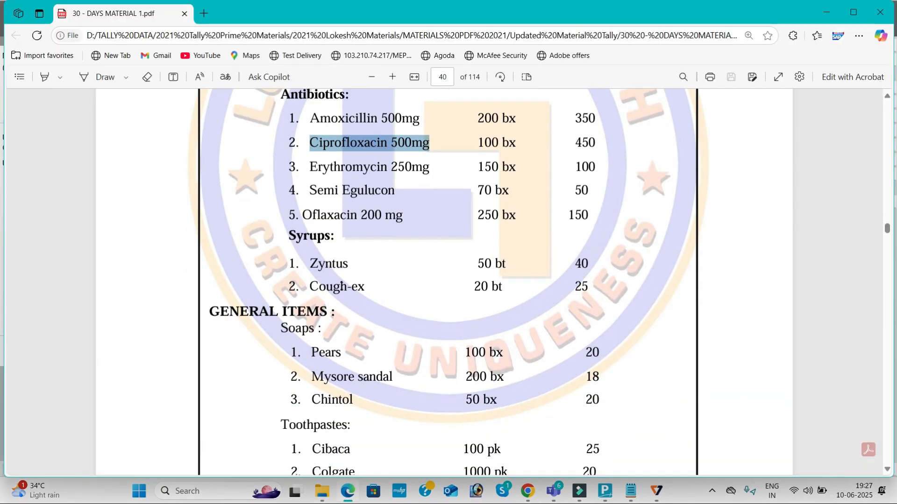
left_click_drag(310, 269, 345, 268)
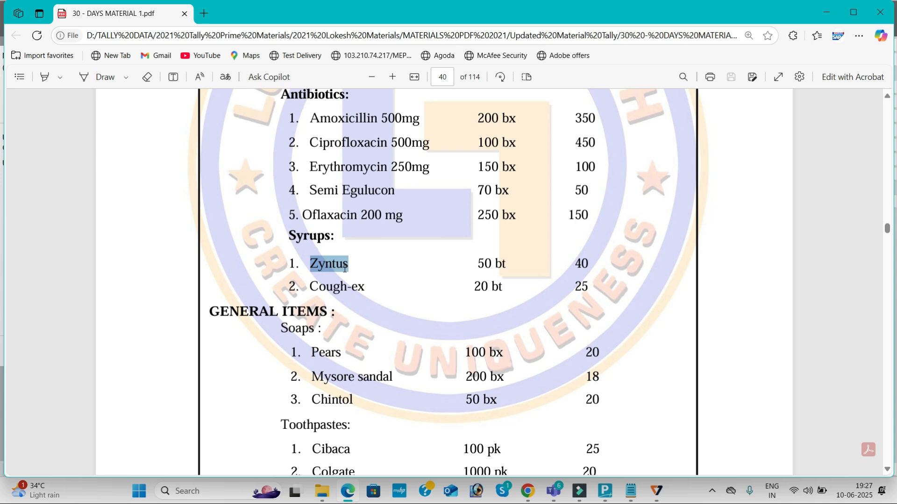
key("alt+Tab")
key("ctrl+alt+v")
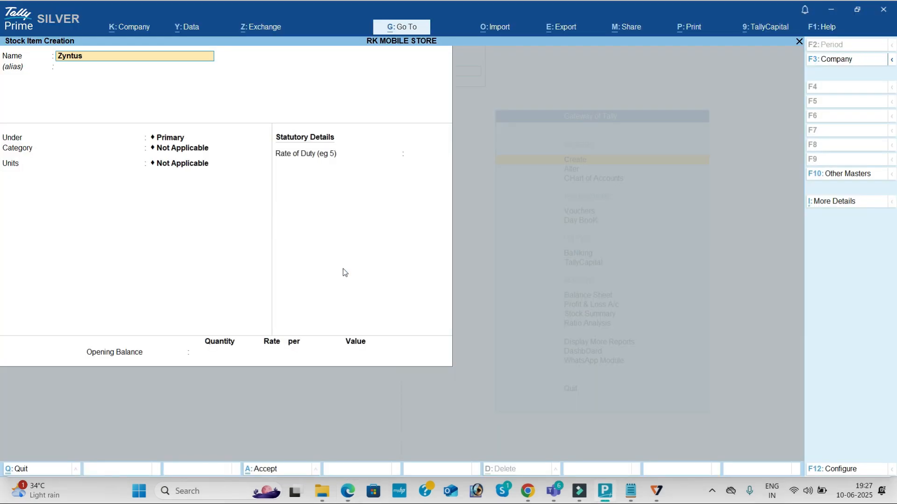
key("Return")
Step: Place Zyntus under Medicines and, after checking its heading in the PDF, assign it to the Syrups category
key("Down")
key("Down")
key("Down")
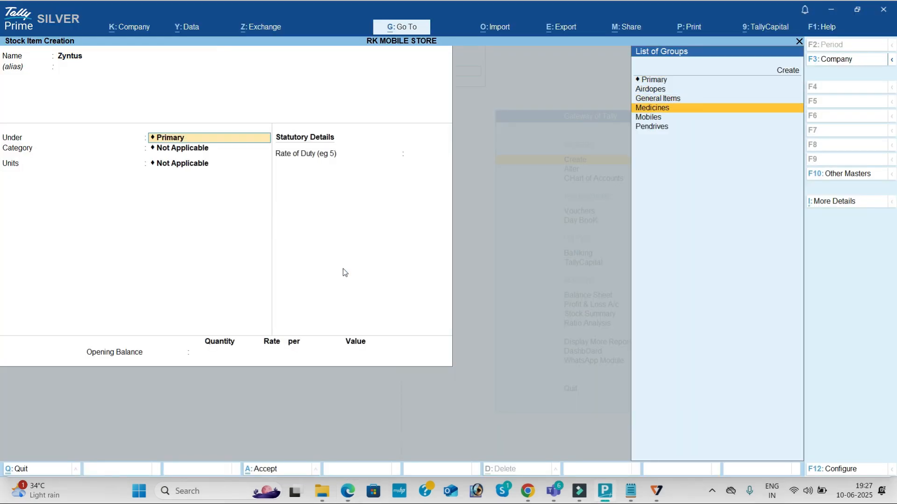
key("Return")
key("alt+Tab")
key("alt+Tab")
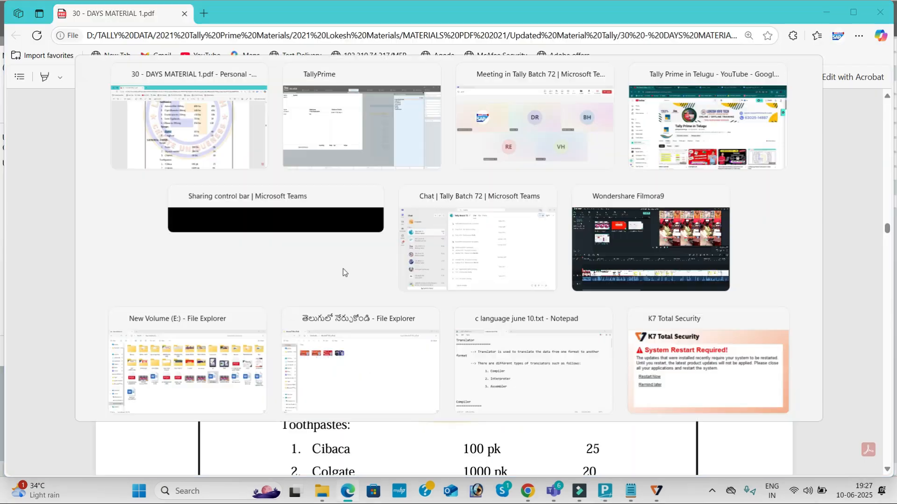
key("Down")
key("Down")
key("Down")
key("Down")
key("Down")
key("Return")
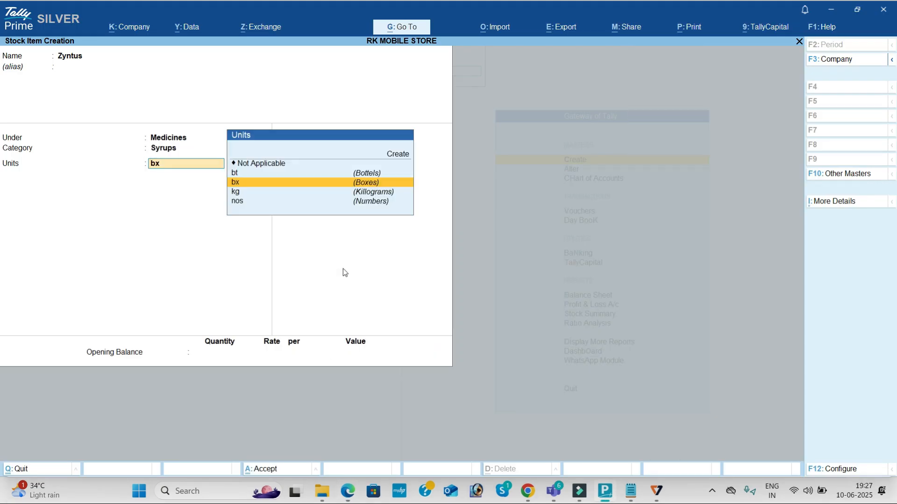
Step: Check the unit of Zyntus in the PDF, set its unit to bt and save the stock item
key("alt+Tab")
key("alt+Tab")
key("Up")
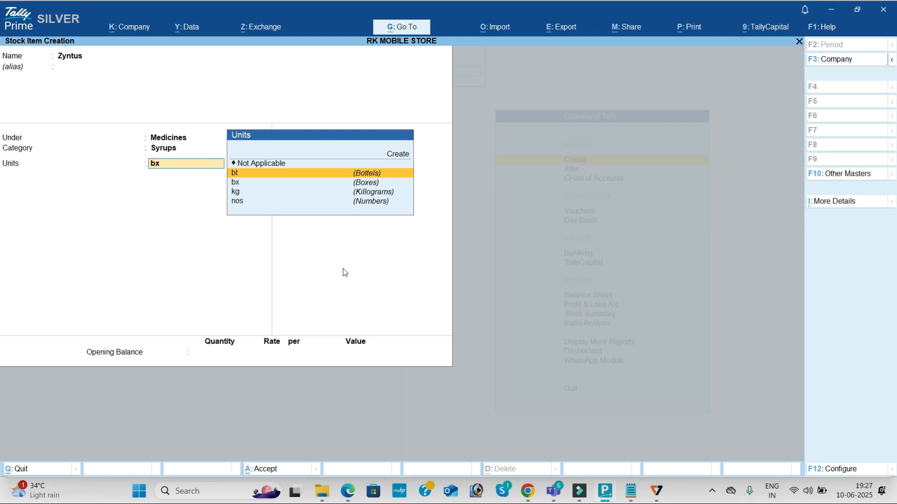
key("Return")
key("Return")
key("Return")
key("Return")
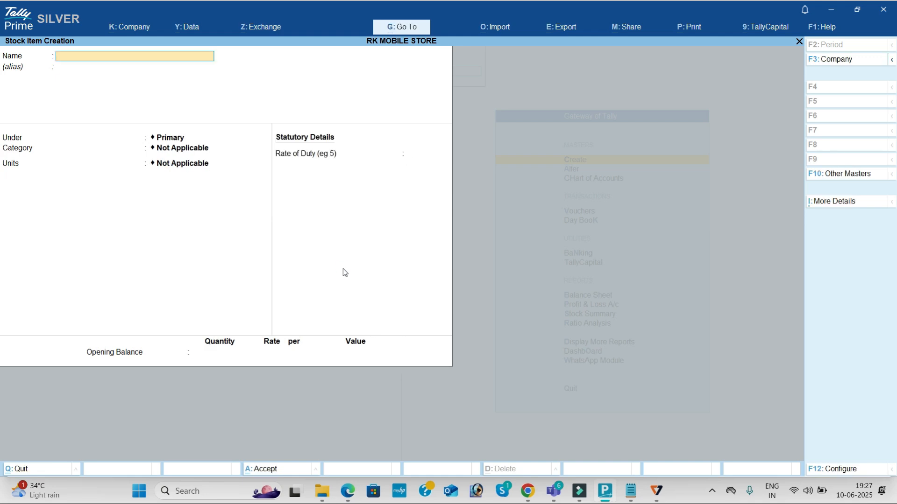
Step: Copy Pears from the PDF's Soaps list and enter it as the name of a new stock item in TallyPrime
key("alt+Tab")
scroll(343, 268, "down", 2)
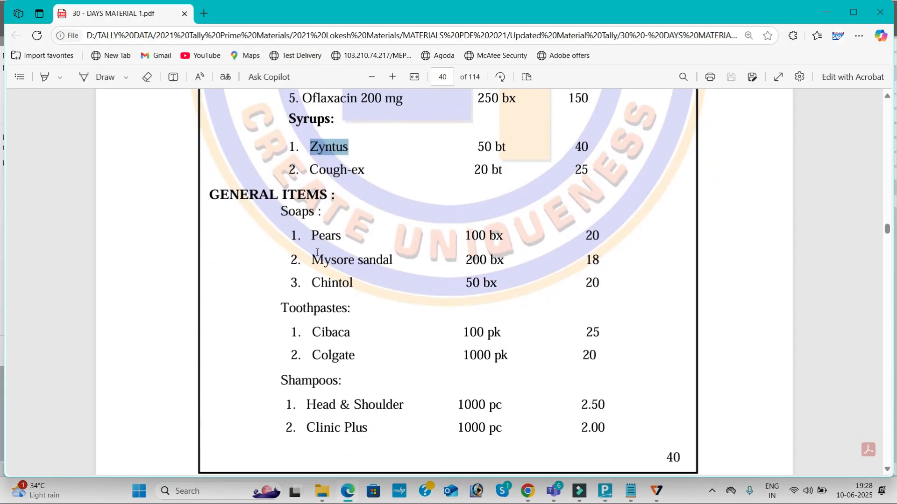
left_click_drag(311, 236, 337, 239)
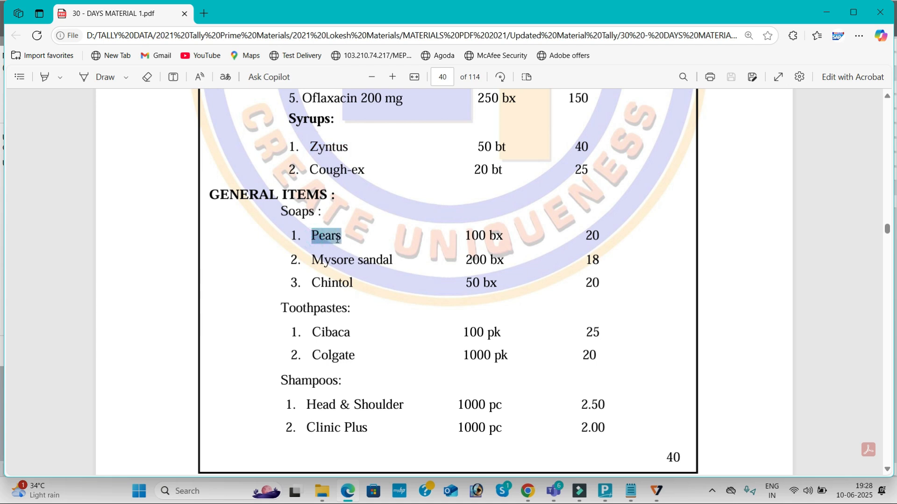
key("ctrl+c")
key("alt+Tab")
key("ctrl+v")
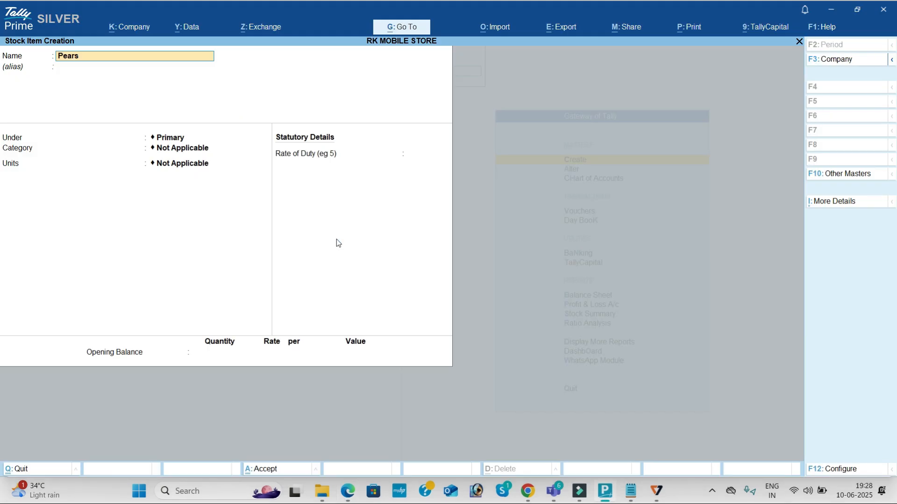
key("Return")
Step: Place the stock item Pears under General Items and assign it to the Soaps category
key("Down")
key("Down")
key("Return")
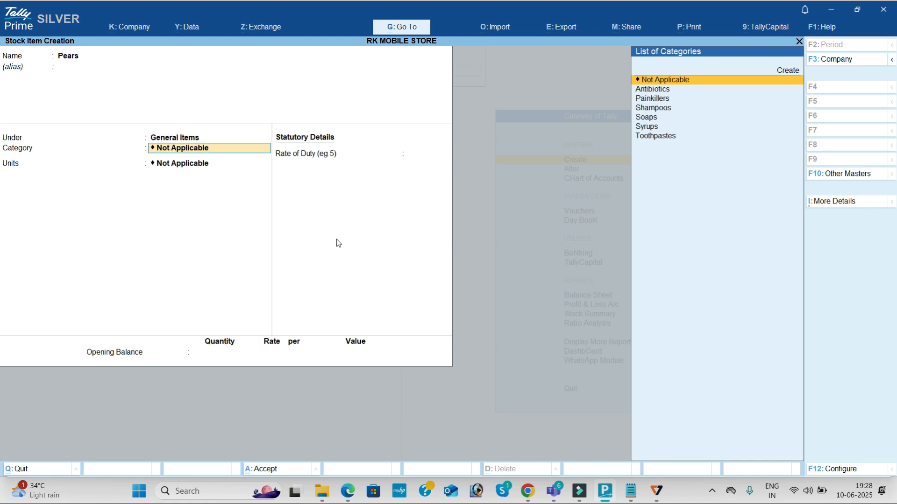
key("Down")
key("Down")
key("Down")
key("Down")
key("Return")
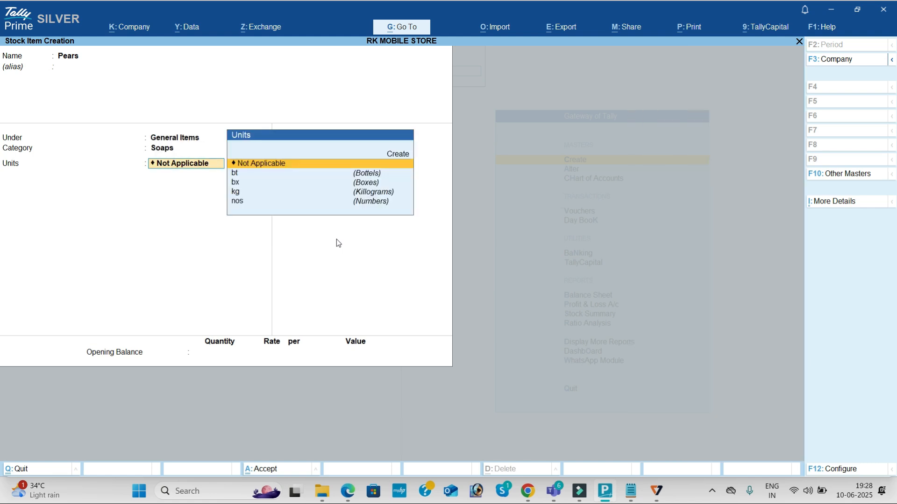
Step: Check the unit of Pears in the PDF, set its unit to bx and leave the opening balance blank
key("alt+Tab")
key("alt+Tab")
key("Down")
key("Down")
key("Down")
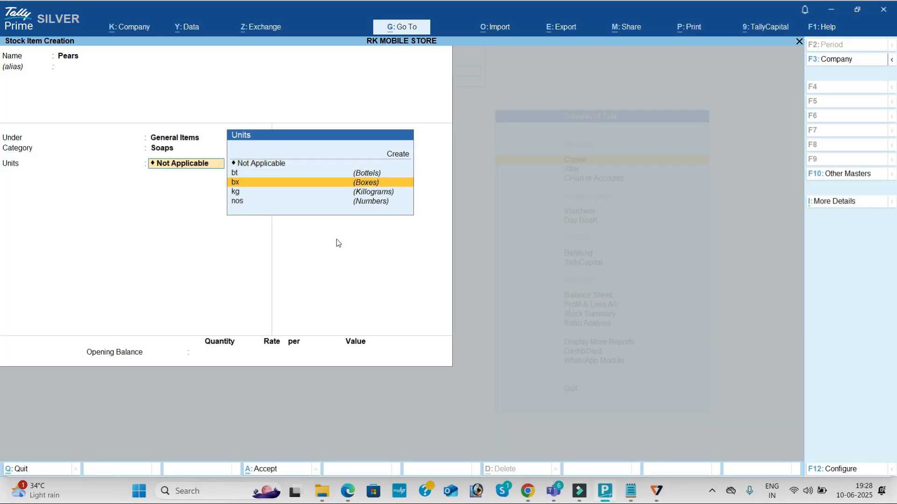
key("Up")
key("Return")
key("Return")
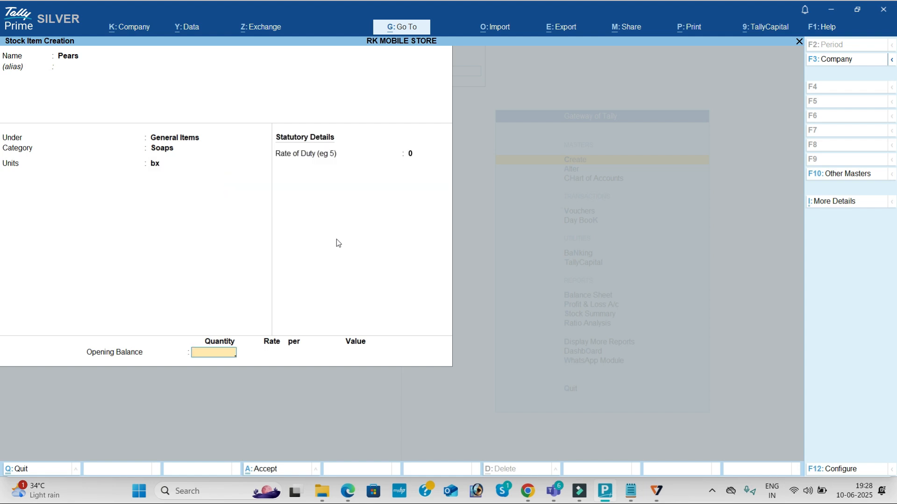
key("Return")
Step: Review the remaining General Items in the PDF and highlight Problem-8's transaction for the credit purchase from Sun Traders
key("alt+Tab")
scroll(337, 240, "down", 1)
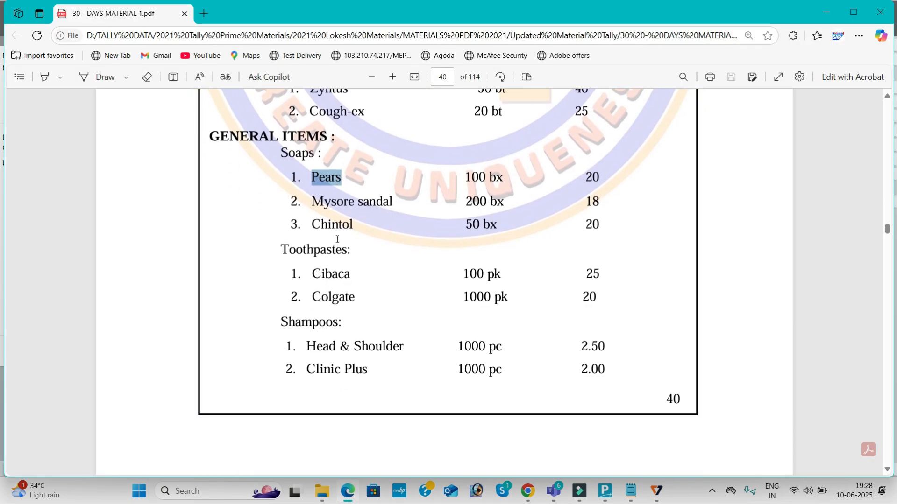
scroll(354, 225, "up", 10)
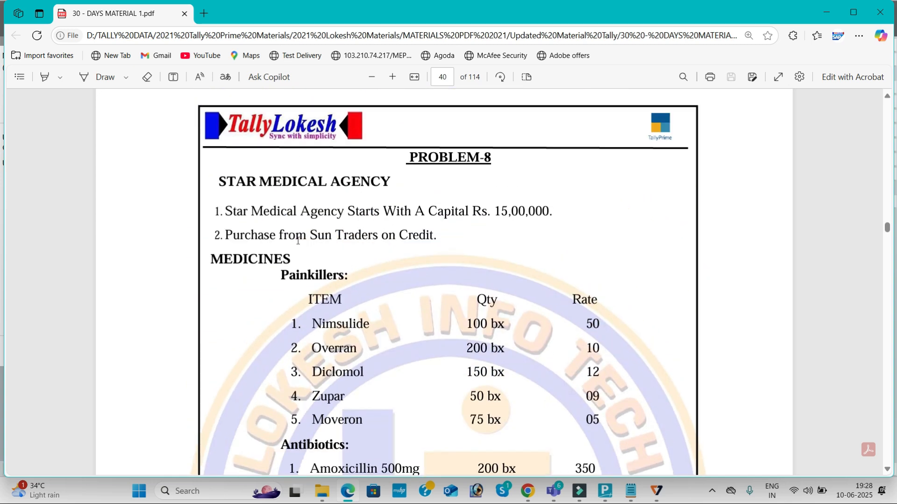
left_click_drag(230, 235, 437, 242)
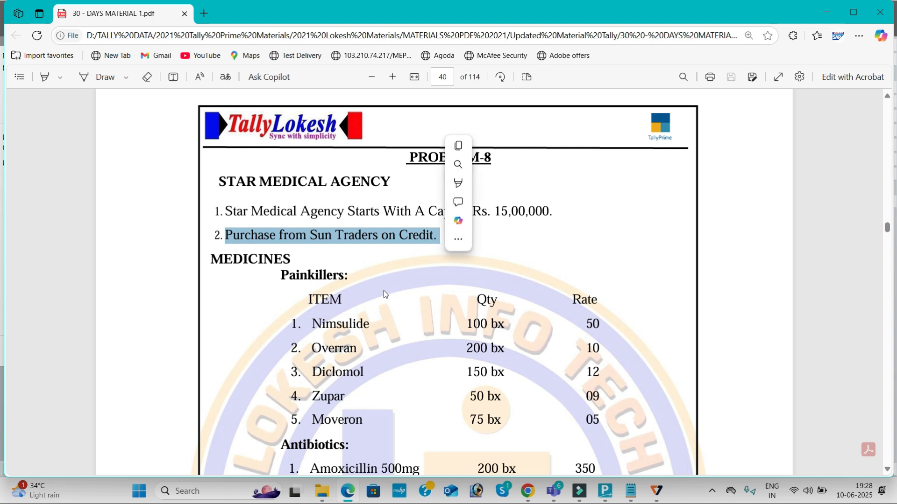
Step: Leave stock item creation in TallyPrime and open a Purchase voucher for the Sun Traders transaction, referring back to the PDF
key("alt+Tab")
key("Escape")
key("y")
key("Escape")
key("Down")
key("Down")
key("Down")
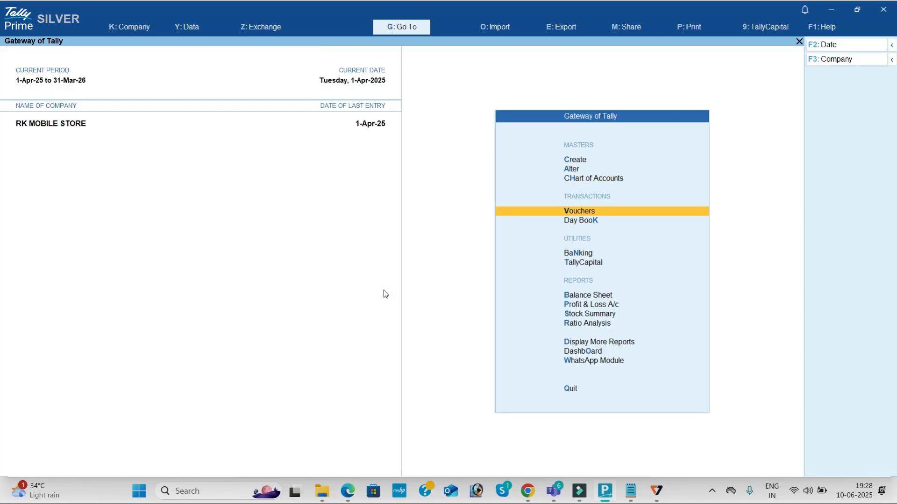
key("Return")
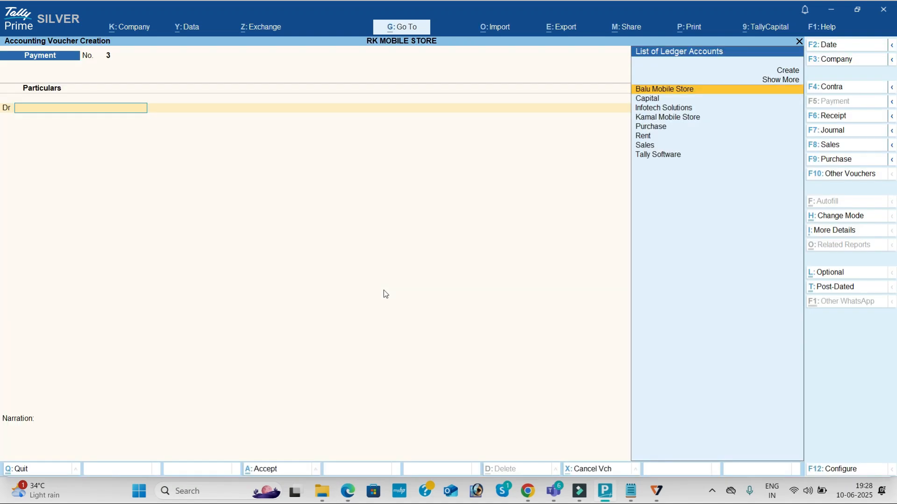
left_click(831, 159)
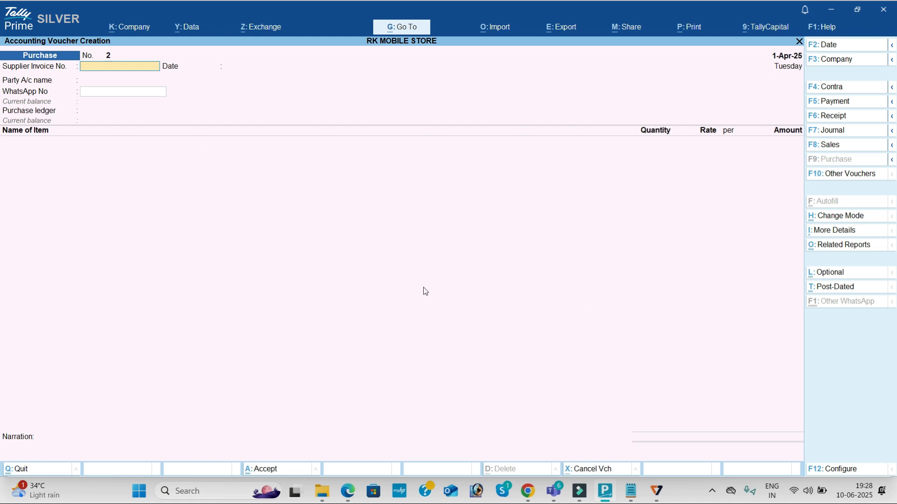
key("alt+Tab")
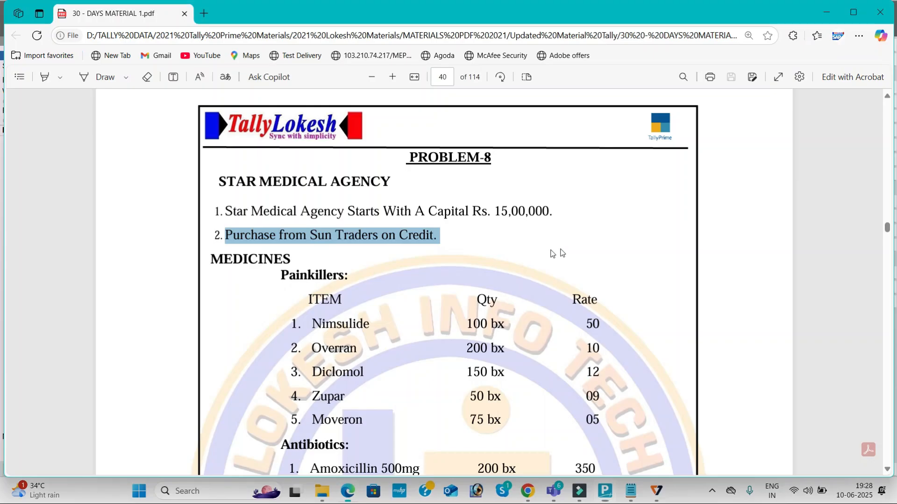
Step: Review the remaining Problem-8 transactions in the PDF and highlight the list of expenses with their amounts
scroll(433, 231, "down", 5)
scroll(432, 230, "down", 15)
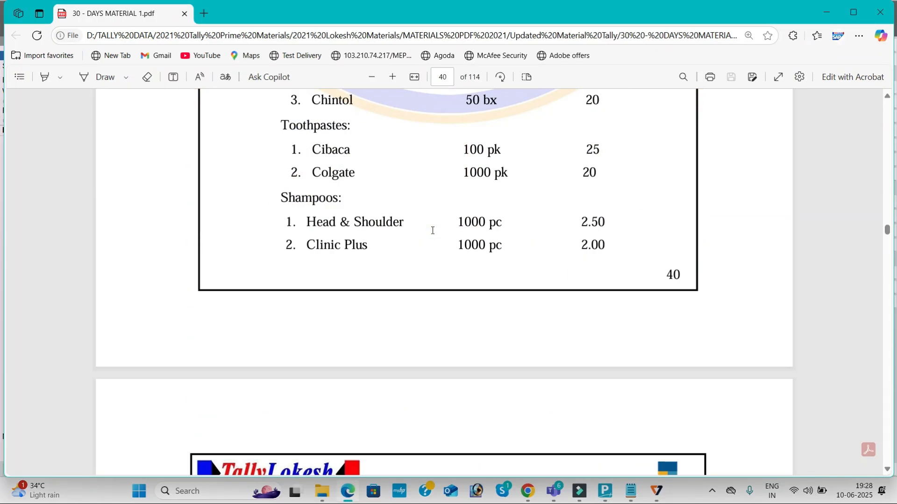
scroll(442, 270, "down", 1)
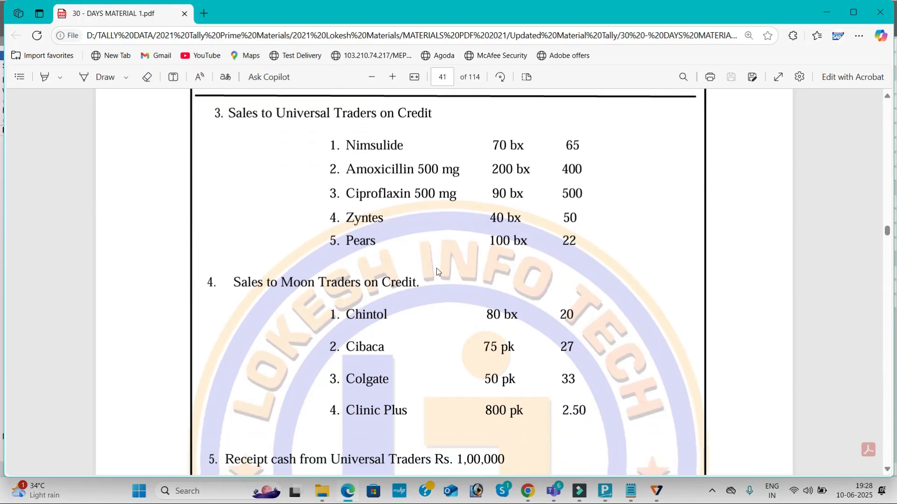
scroll(474, 271, "down", 5)
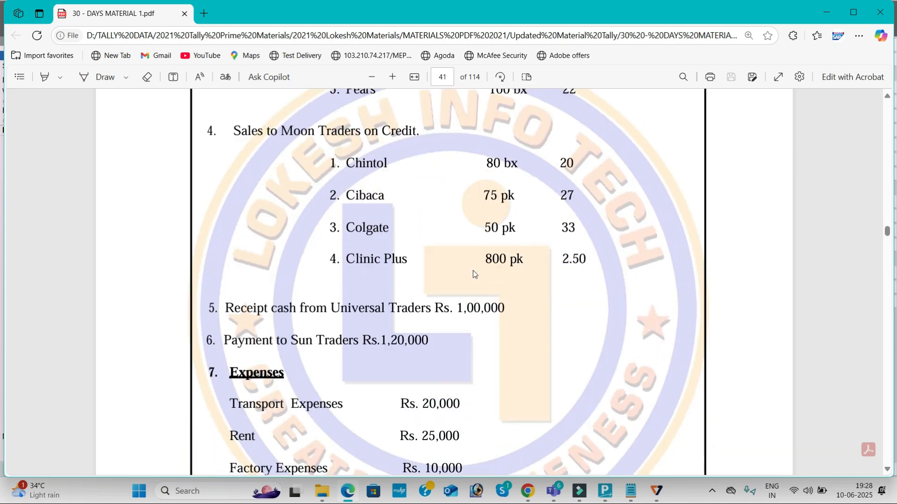
scroll(475, 274, "down", 1)
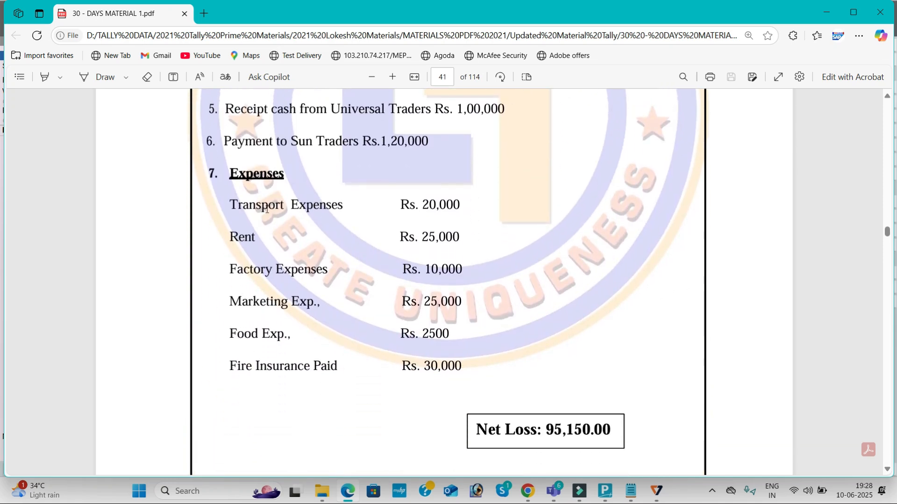
left_click_drag(232, 206, 462, 369)
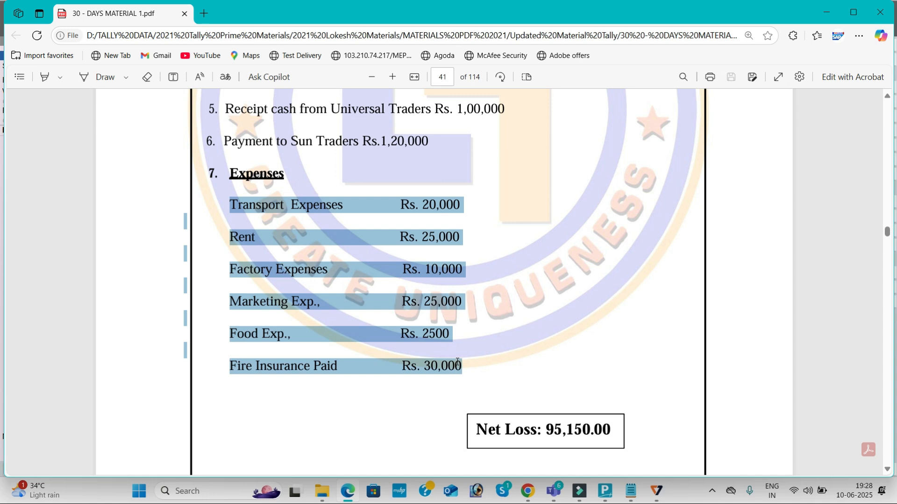
Step: Open a Payment voucher in TallyPrime and start a new ledger named Transport Expenses, copying the name from the PDF
key("alt+Tab")
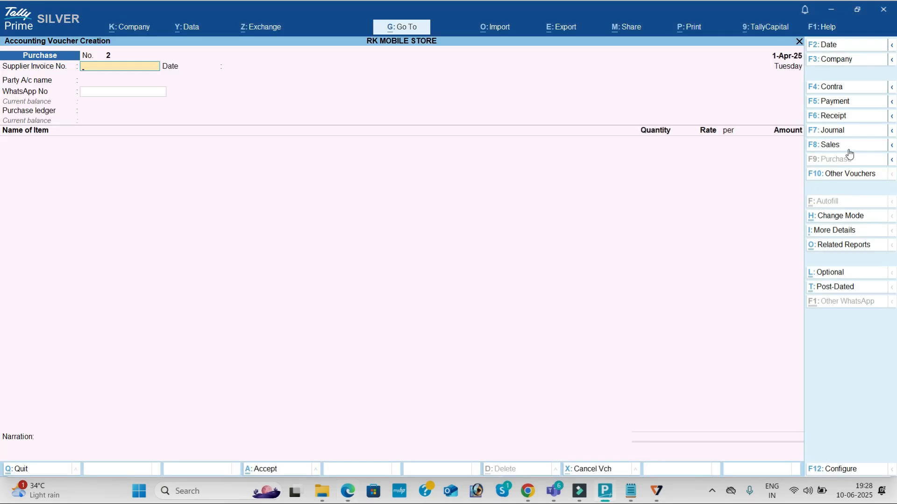
left_click(846, 102)
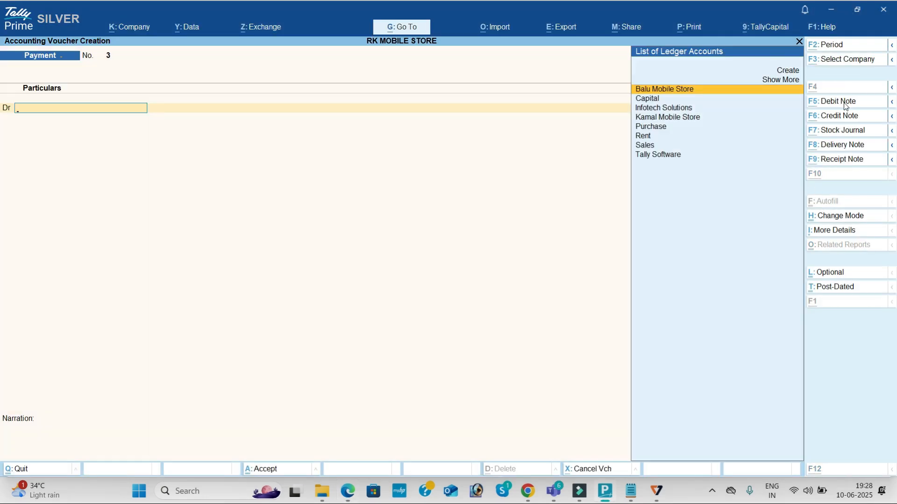
key("alt+c")
key("alt+Tab")
left_click(340, 206)
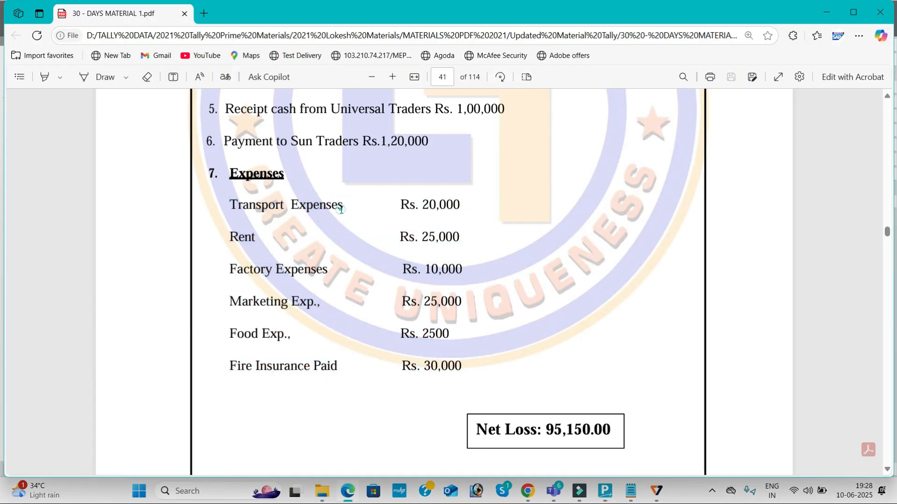
left_click_drag(228, 205, 341, 212)
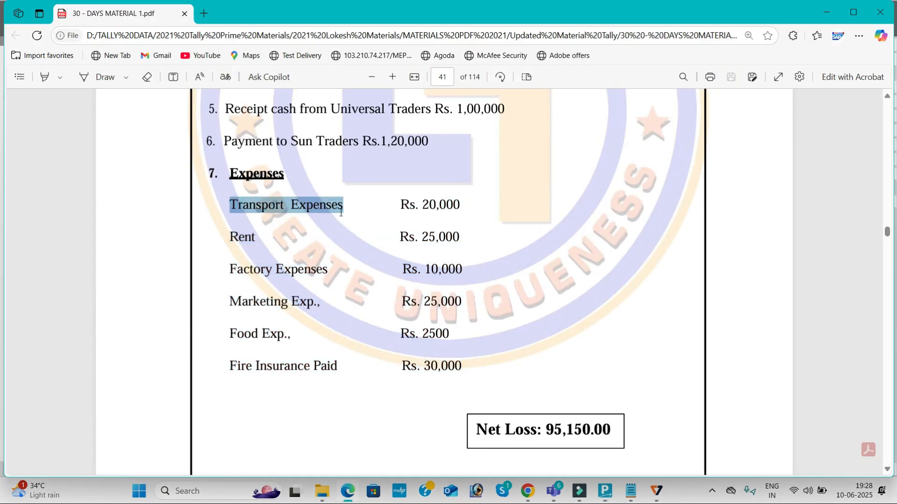
key("ctrl+c")
key("alt+Tab")
key("ctrl+alt+v")
key("Return")
key("Return")
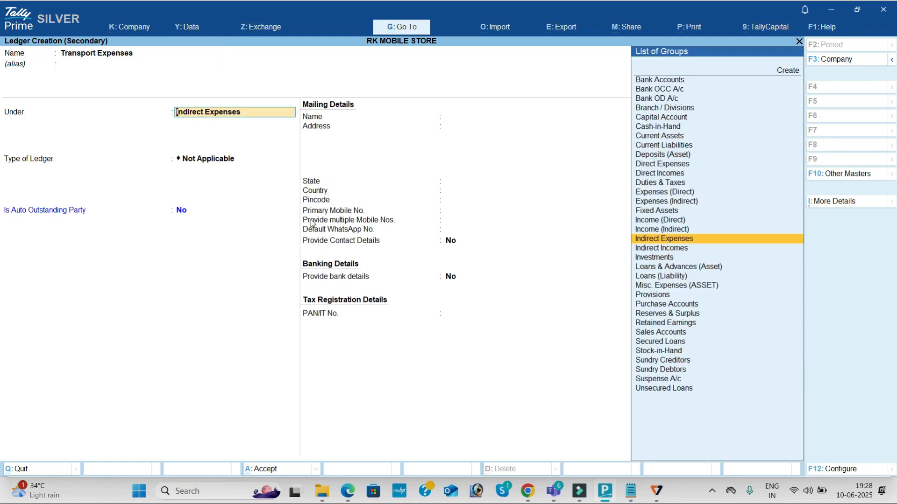
Step: Save the Transport Expenses ledger under Direct Expenses and debit it with 20,000, as listed in the PDF
type("di")
key("Down")
key("Return")
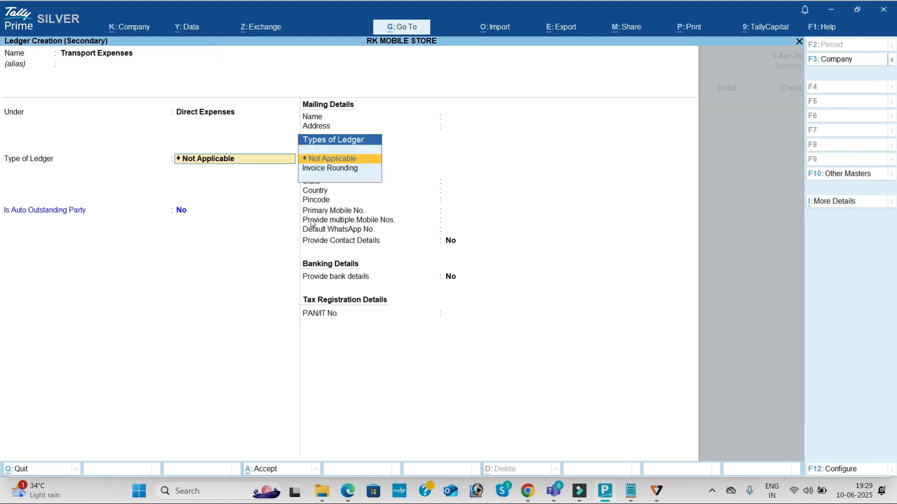
key("ctrl+a")
key("alt+Tab")
key("alt+Tab")
type("20,000")
key("Return")
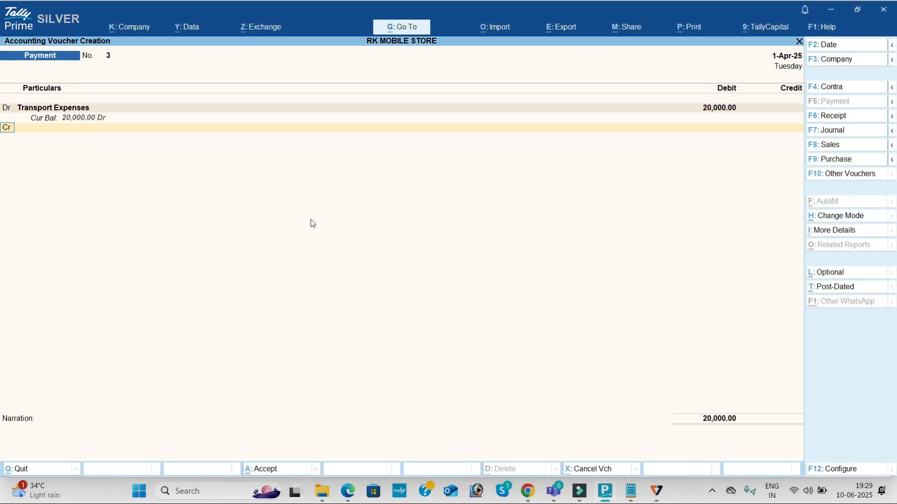
Step: Add a debit line for the existing Rent ledger with 25,000, checking the entry and amount in the PDF
type("d")
key("Return")
key("alt+Tab")
key("alt+Tab")
type("Re")
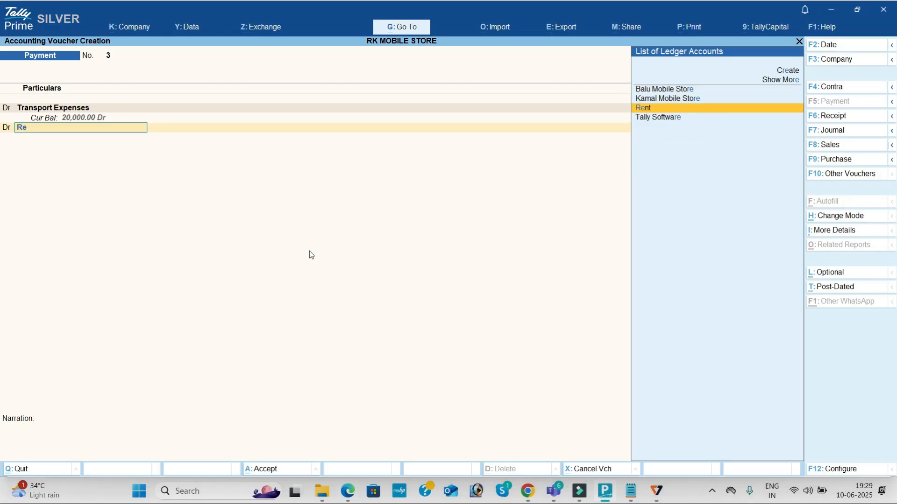
key("Return")
key("alt+Tab")
key("alt+Tab")
type("25,000")
key("Return")
Step: Start another debit line and create the ledger Factory Expenses under Direct Expenses for it, copying the name from the PDF
type("d")
key("Return")
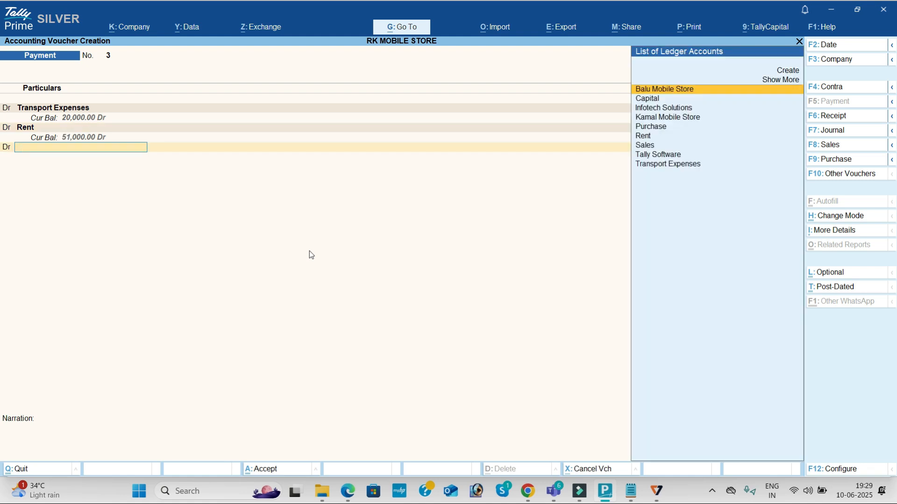
key("alt+c")
key("alt+Tab")
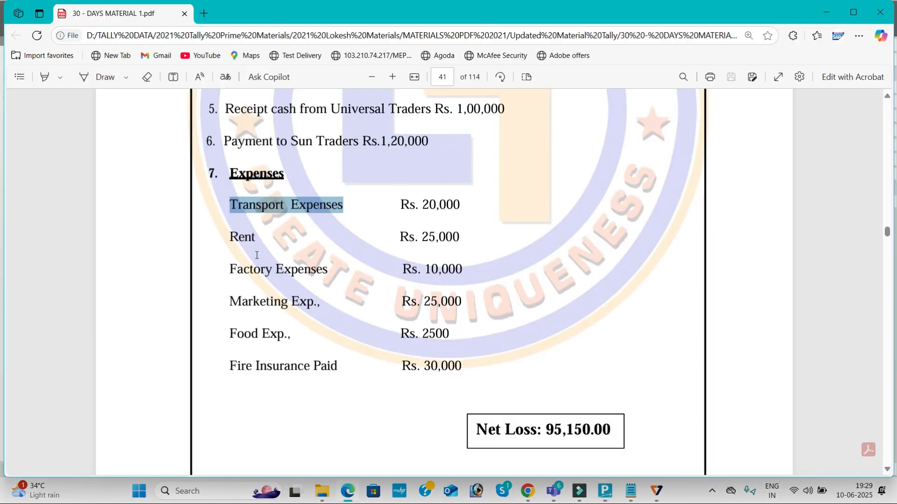
left_click_drag(230, 269, 328, 270)
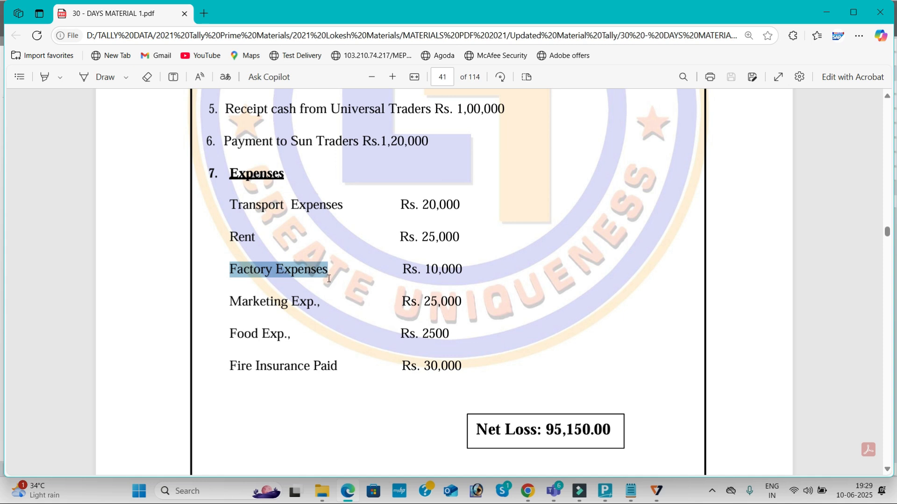
right_click(321, 271)
key("ctrl+c")
key("alt+Tab")
key("ctrl+alt+v")
key("Return")
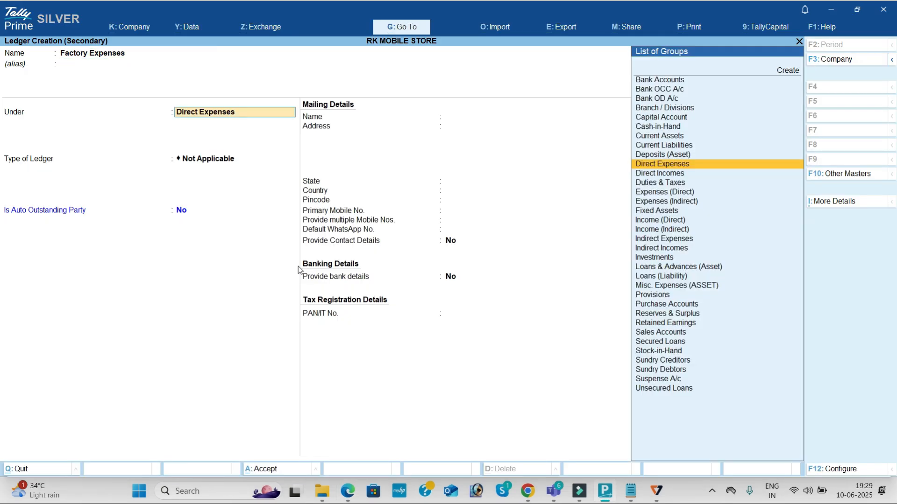
key("Return")
key("ctrl+a")
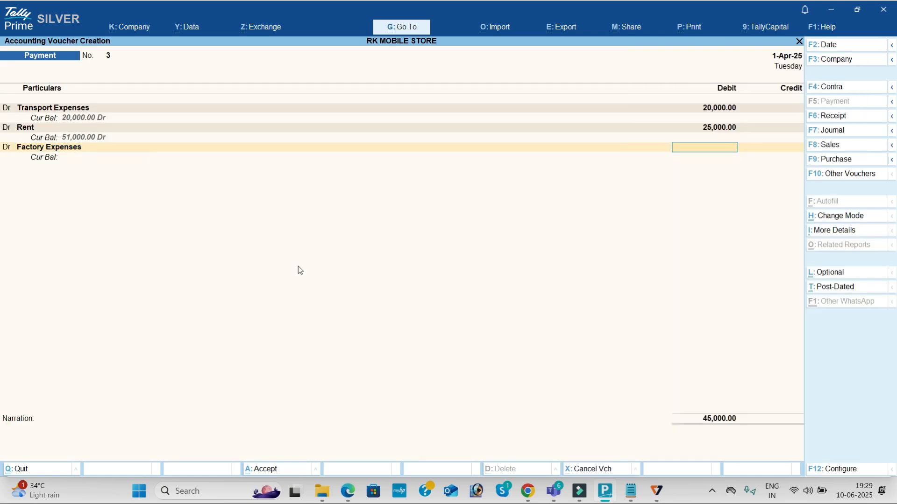
Step: Check the factory expense amount in the PDF and debit Factory Expenses with 10,000
key("alt+Tab")
key("alt+Tab")
type("10,000")
key("Return")
Step: Start a fourth debit line and create the ledger "Marketing Exp.," under Direct Expenses, copying the name from the PDF
type("d")
key("Return")
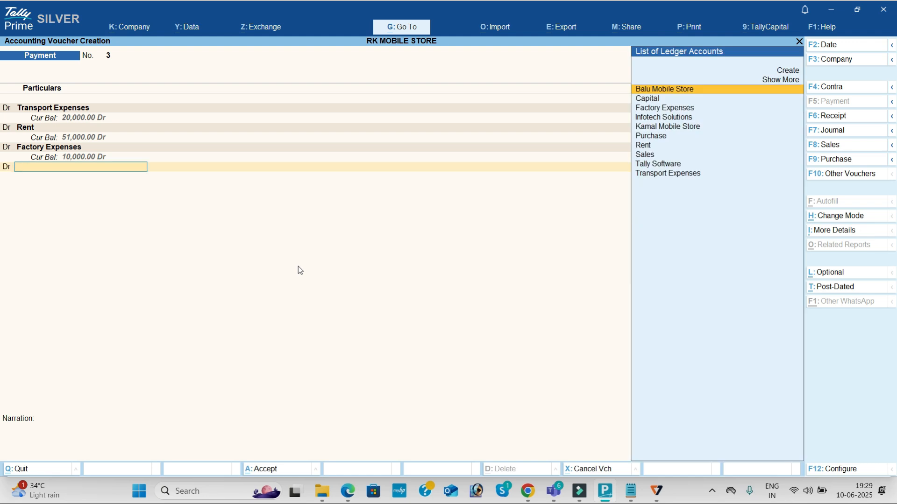
key("alt+c")
key("alt+Tab")
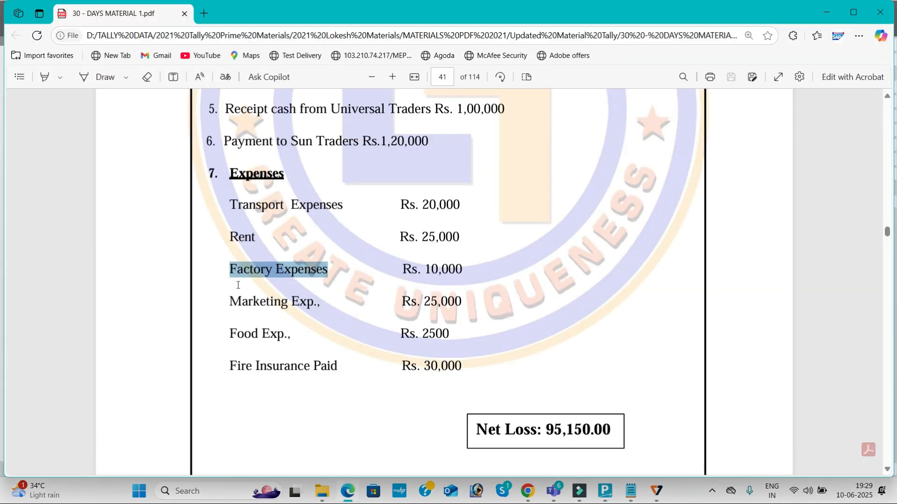
left_click_drag(229, 302, 323, 304)
right_click(319, 304)
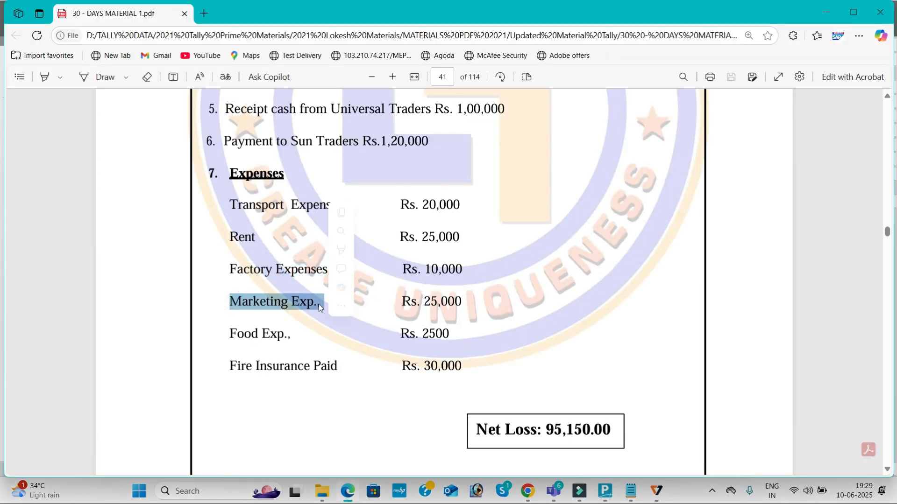
key("ctrl+c")
key("alt+Tab")
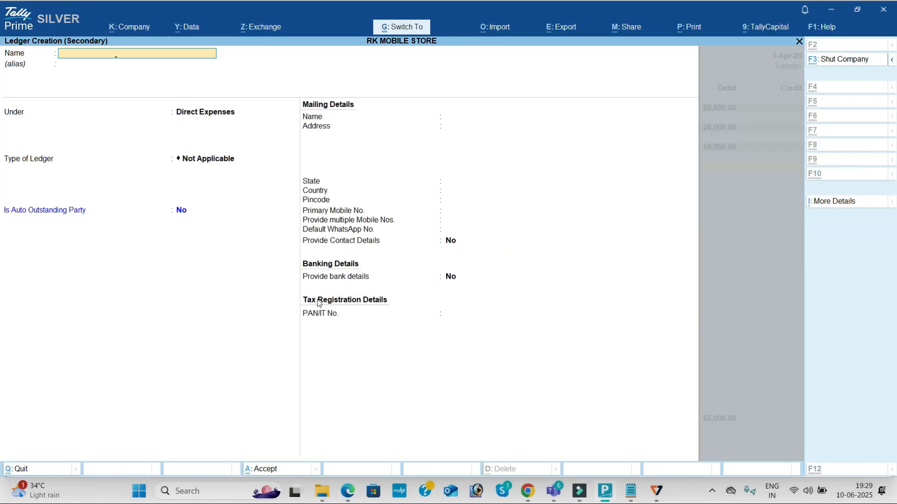
key("ctrl+v")
key("Return")
key("Return")
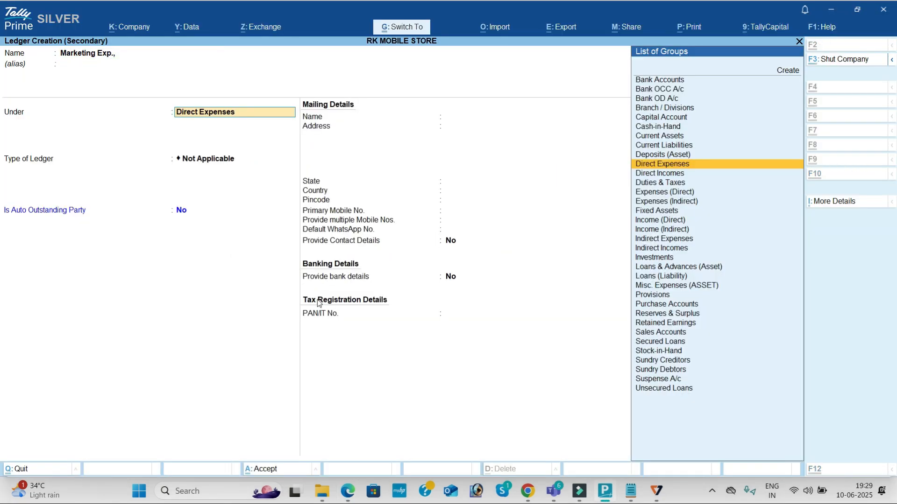
key("ctrl+a")
Step: Check the marketing expense amount in the PDF and debit its ledger with 25,000
key("alt+Tab")
key("alt+Tab")
type("25000")
key("Return")
Step: Start a fifth debit line and create the ledger "Food Exp." under Indirect Expenses, copying the name from the PDF
key("Return")
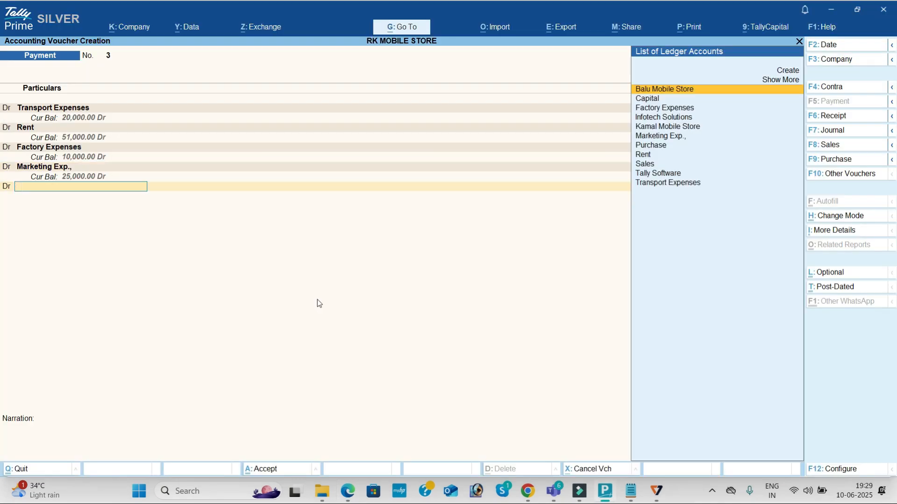
key("alt+c")
key("alt+Tab")
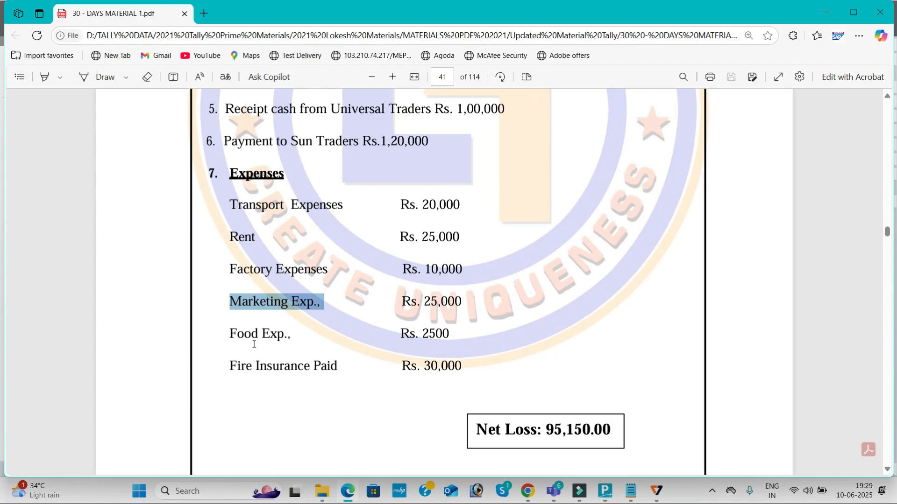
left_click_drag(232, 335, 287, 338)
right_click(287, 338)
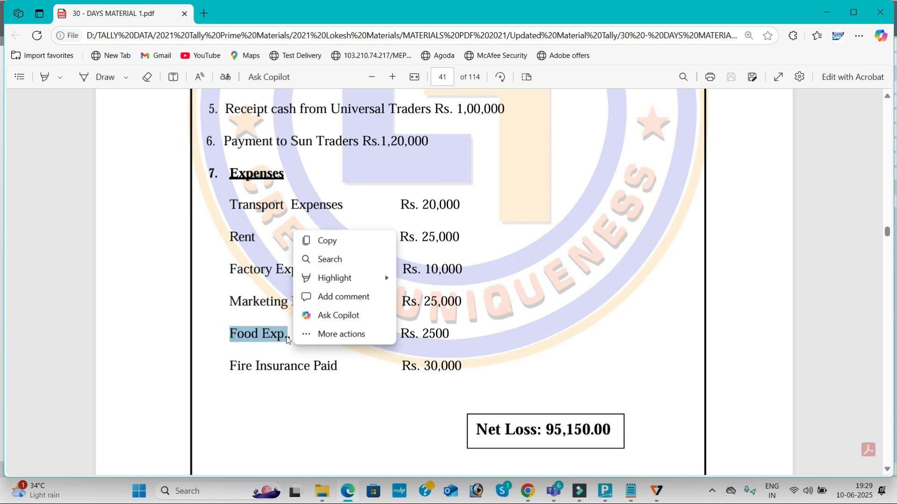
key("ctrl+c")
key("alt+Tab")
key("ctrl+v")
key("Return")
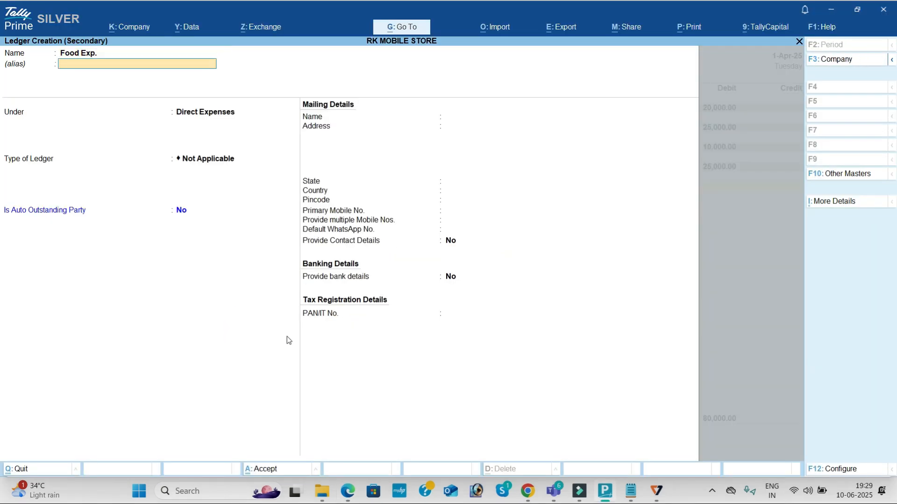
key("Return")
type("Ind")
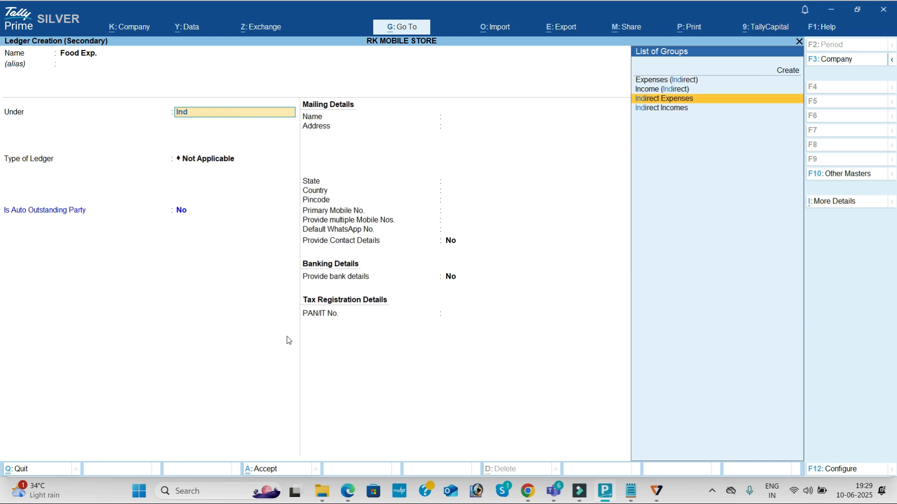
key("Return")
key("ctrl+a")
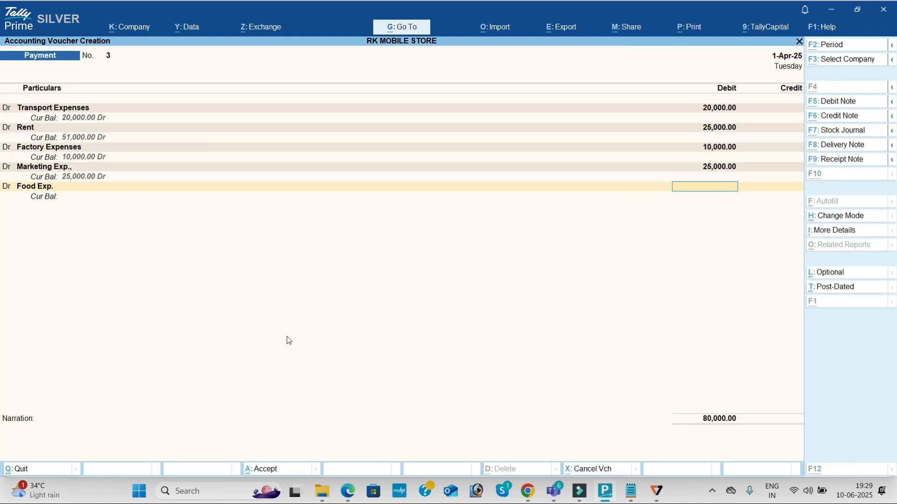
Step: Check the food expense amount in the PDF and debit its ledger with 2,500
key("alt+Tab")
key("alt+Tab")
type("2500")
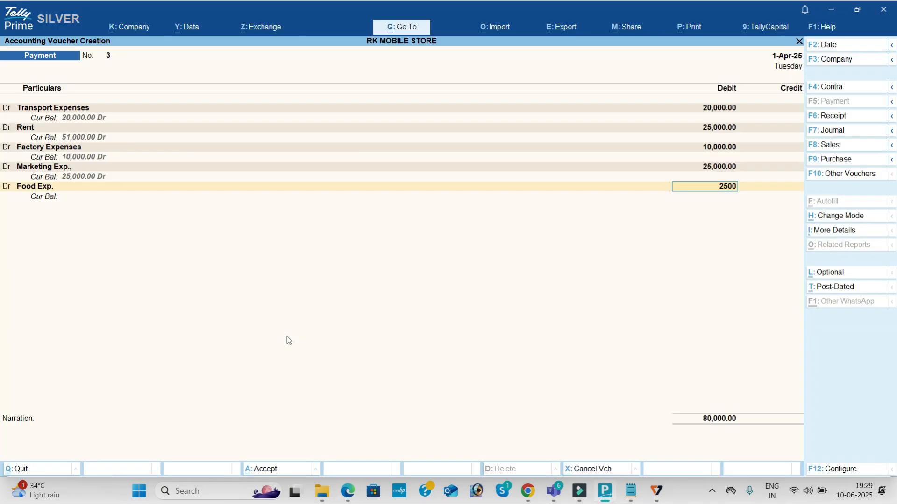
key("Return")
Step: Create the ledger Fire Insurance Paid under Direct Expenses for the sixth debit line, copying the name from the PDF
key("alt+c")
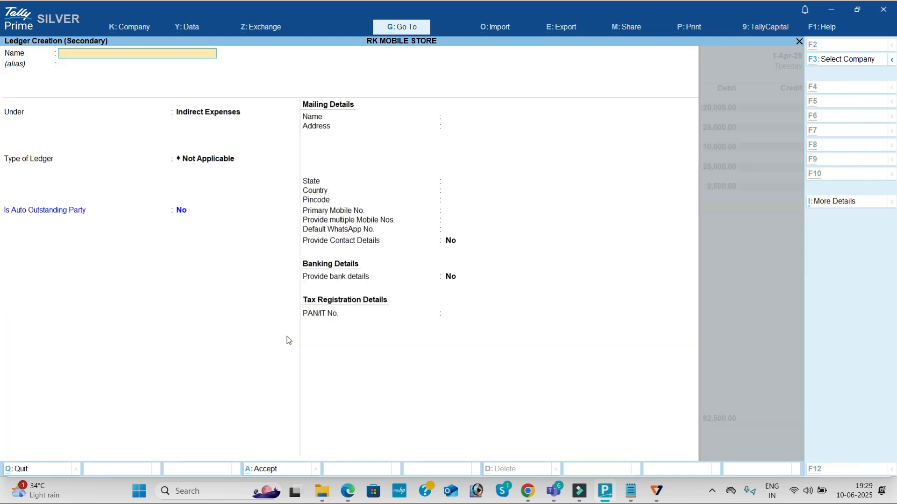
key("alt+Tab")
left_click_drag(229, 366, 339, 369)
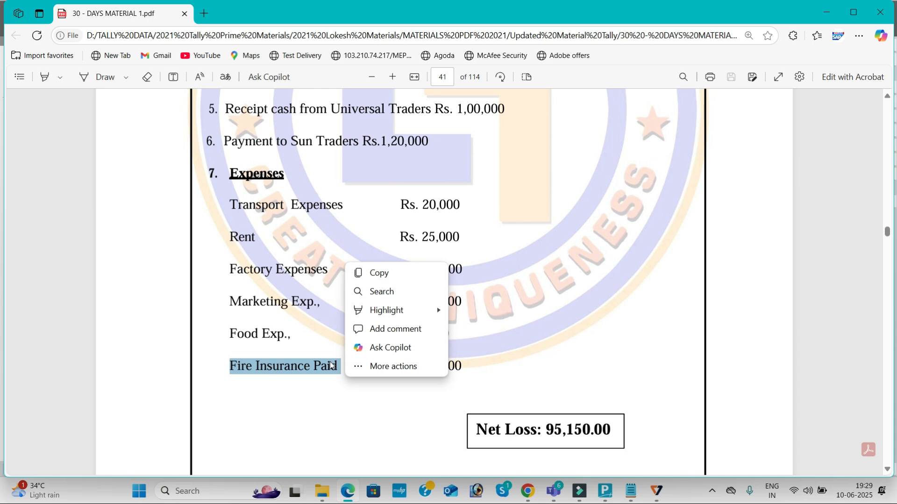
key("alt+Tab")
key("ctrl+v")
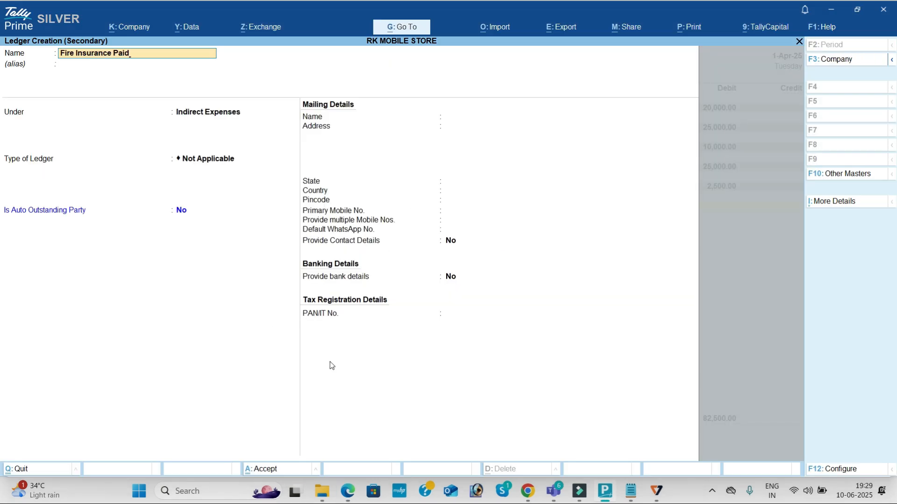
key("Return")
type("D")
type("i")
key("Return")
key("Return")
key("Return")
key("Return")
Step: Check the insurance amount in the PDF and debit Fire Insurance Paid with 30,000
key("alt+Tab")
key("alt+Tab")
type("30000")
key("Return")
Step: Credit Cash for the full amount of the expenses and save the Payment voucher without a narration
key("Down")
key("Down")
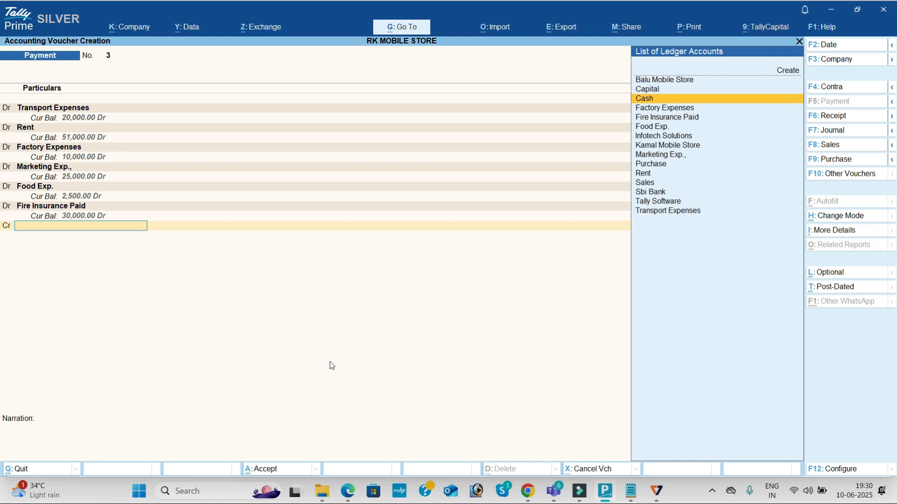
key("Return")
key("Return")
key("Return")
key("Return")
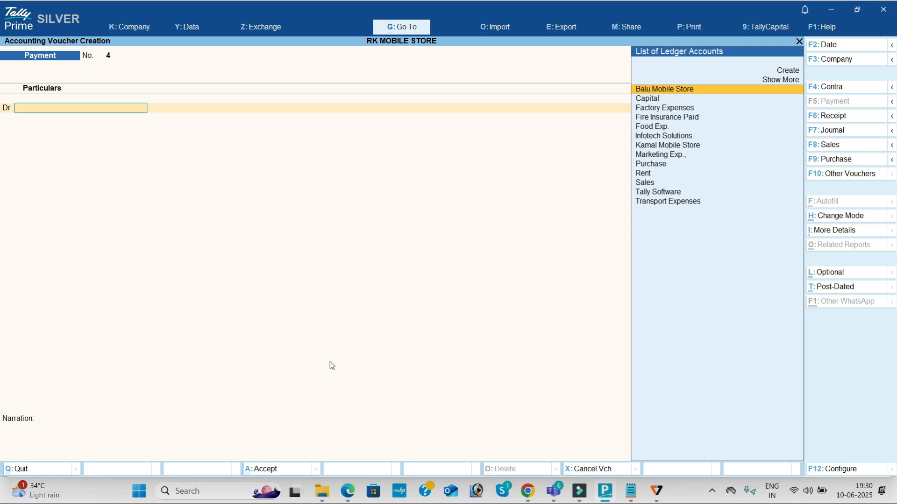
Step: Quit the blank Payment voucher and return to the Gateway of Tally
key("Escape")
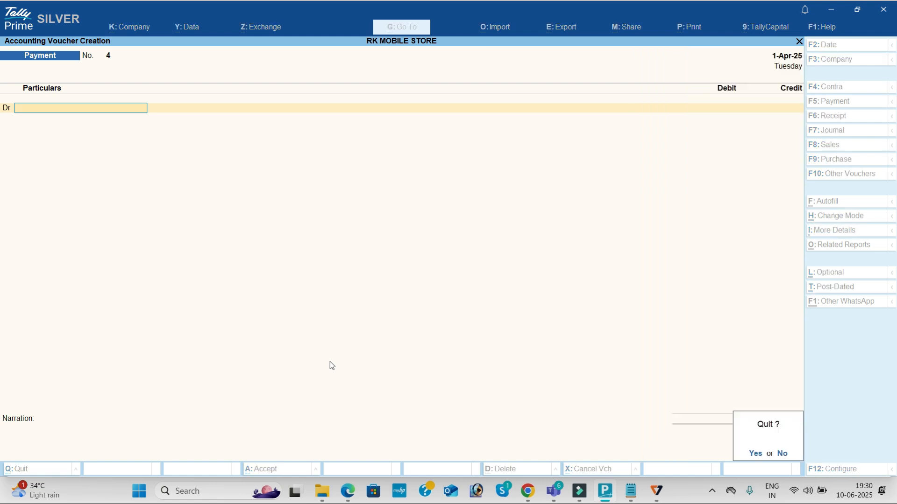
key("Return")
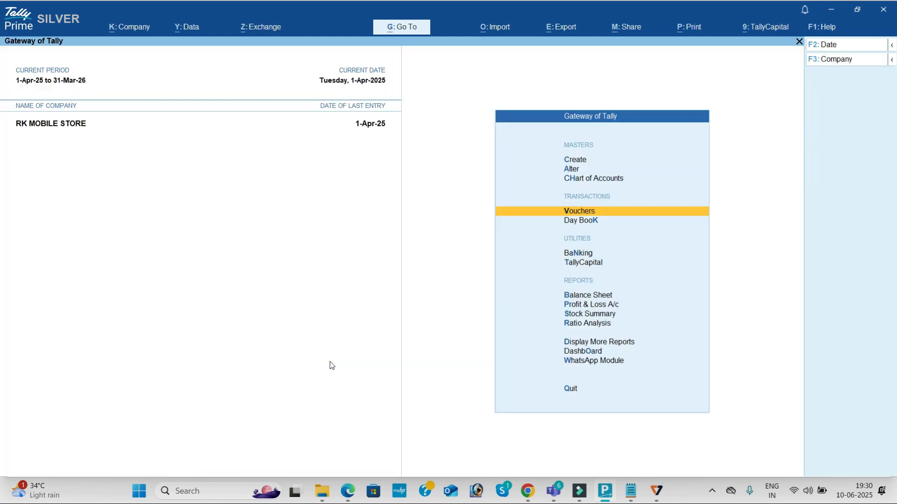
key("alt+Tab")
key("alt+Tab")
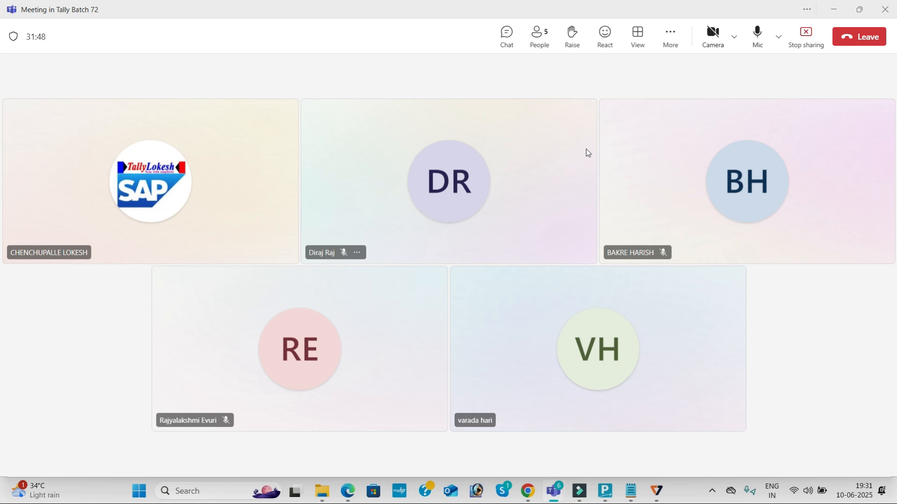
left_click(473, 154)
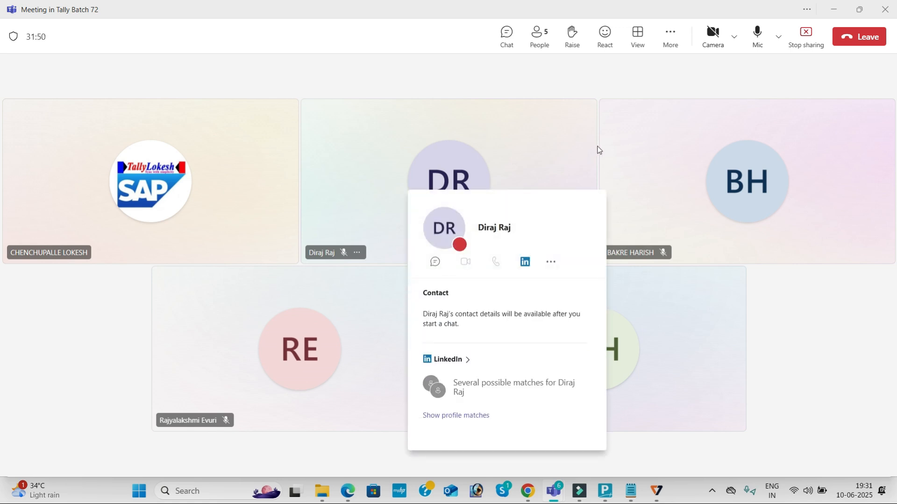
left_click(599, 150)
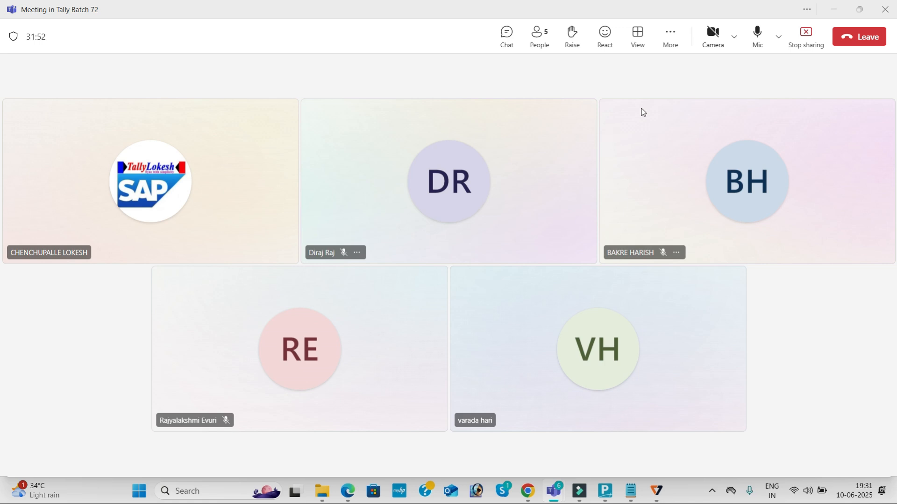
left_click(712, 490)
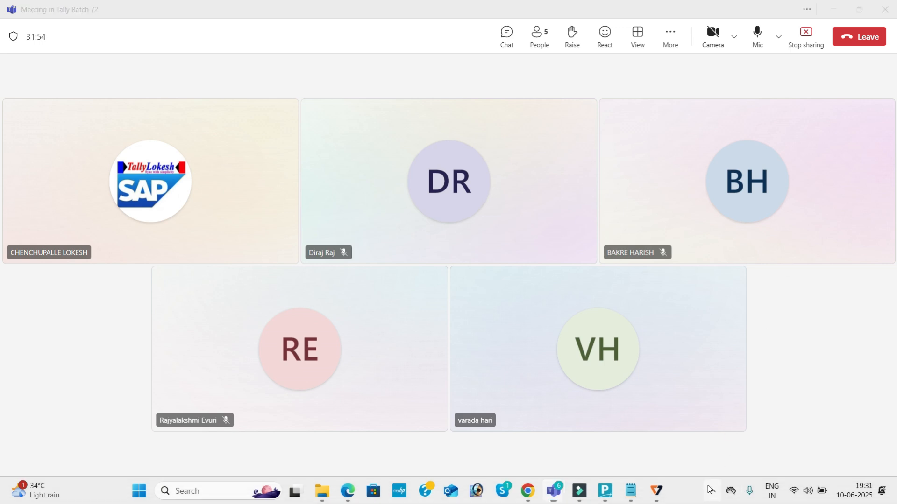
left_click(757, 430)
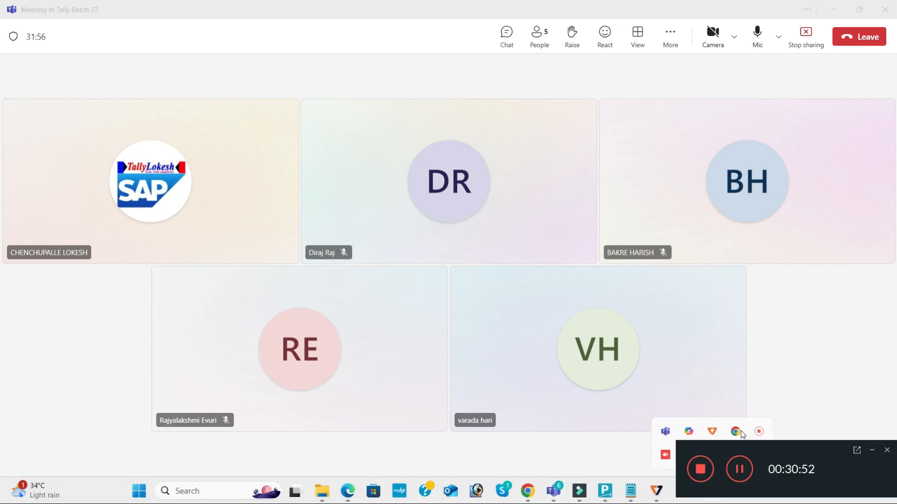